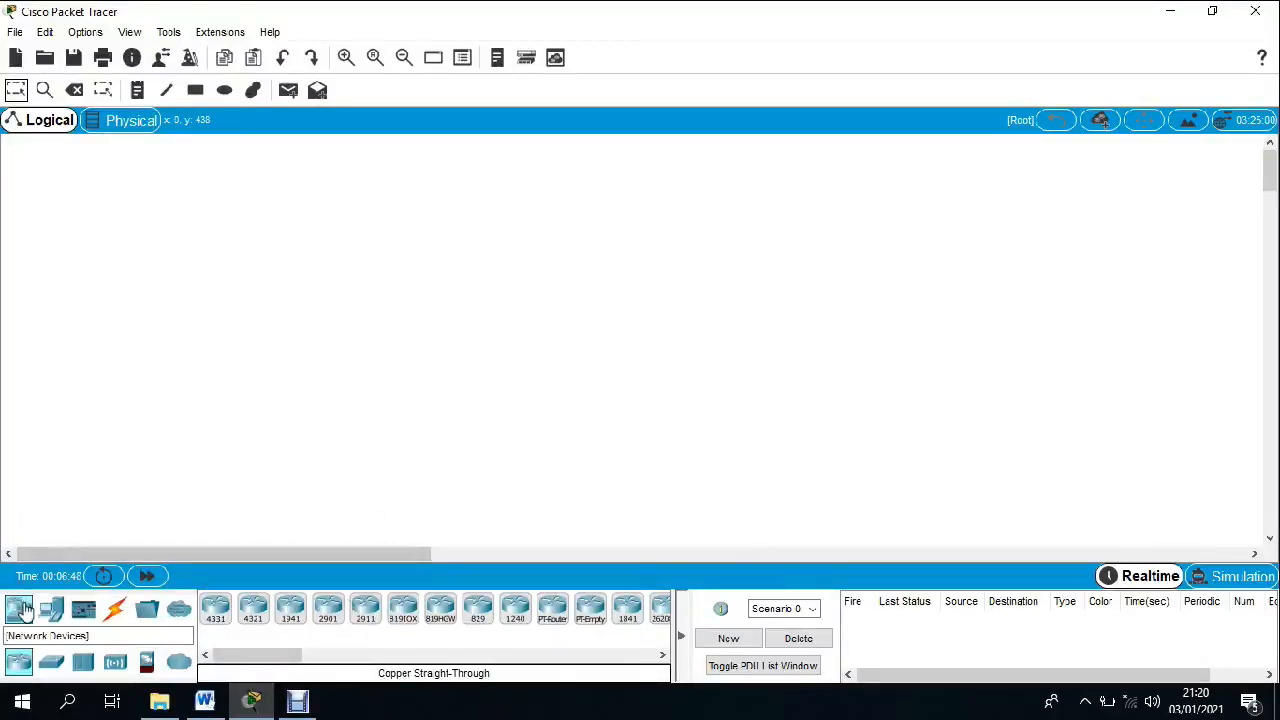
- Place three 1841 routers in an evenly spaced horizontal row across the upper part of the logical workspace
click(629, 614)
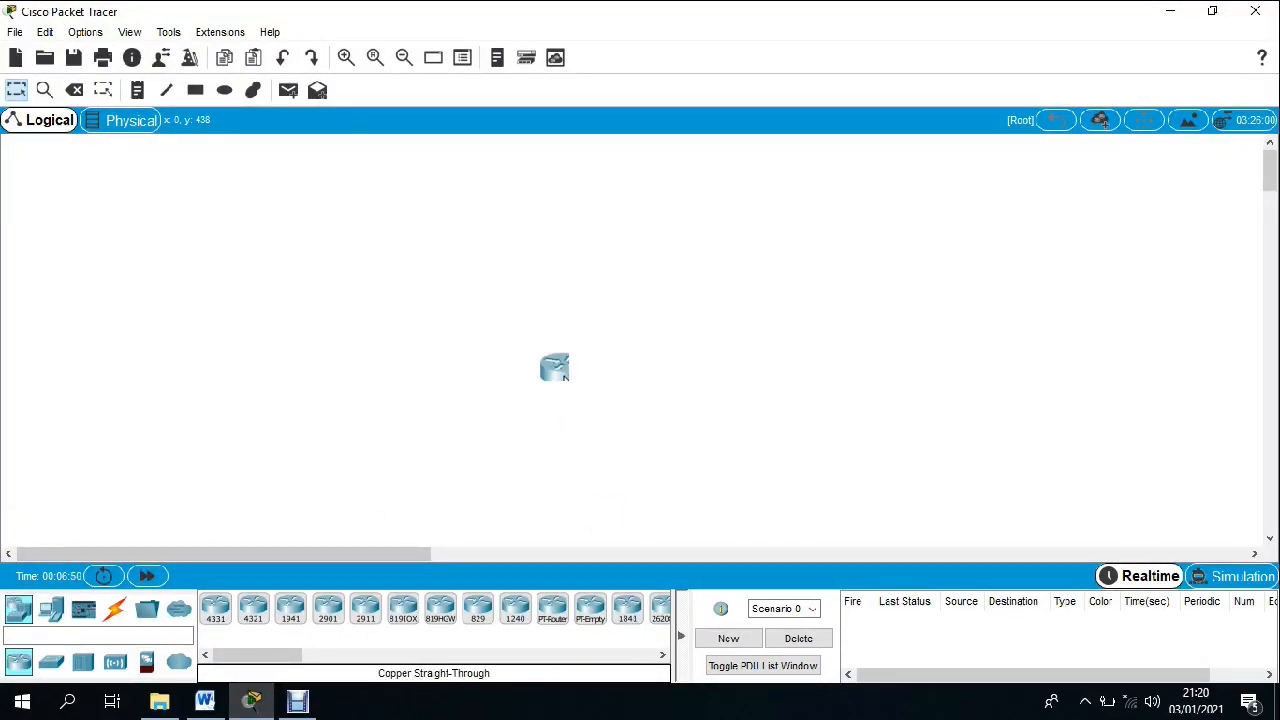
click(376, 224)
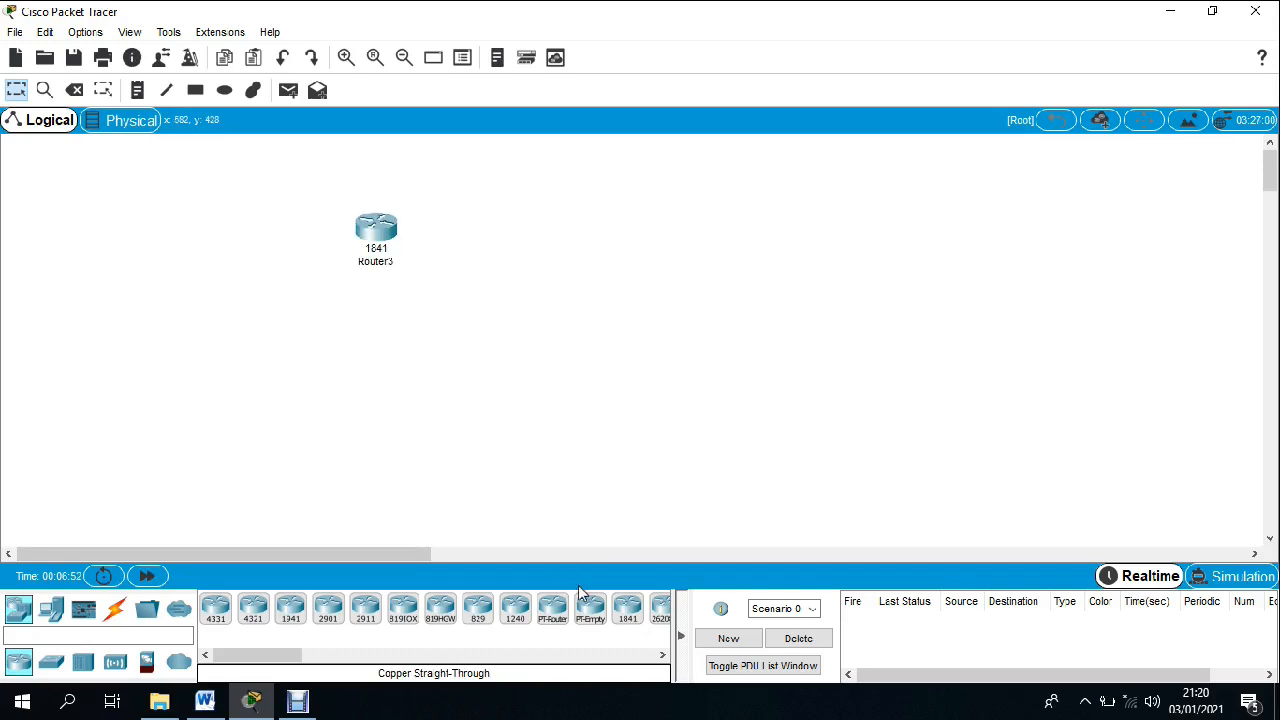
click(629, 614)
click(568, 236)
drag(569, 243, 578, 264)
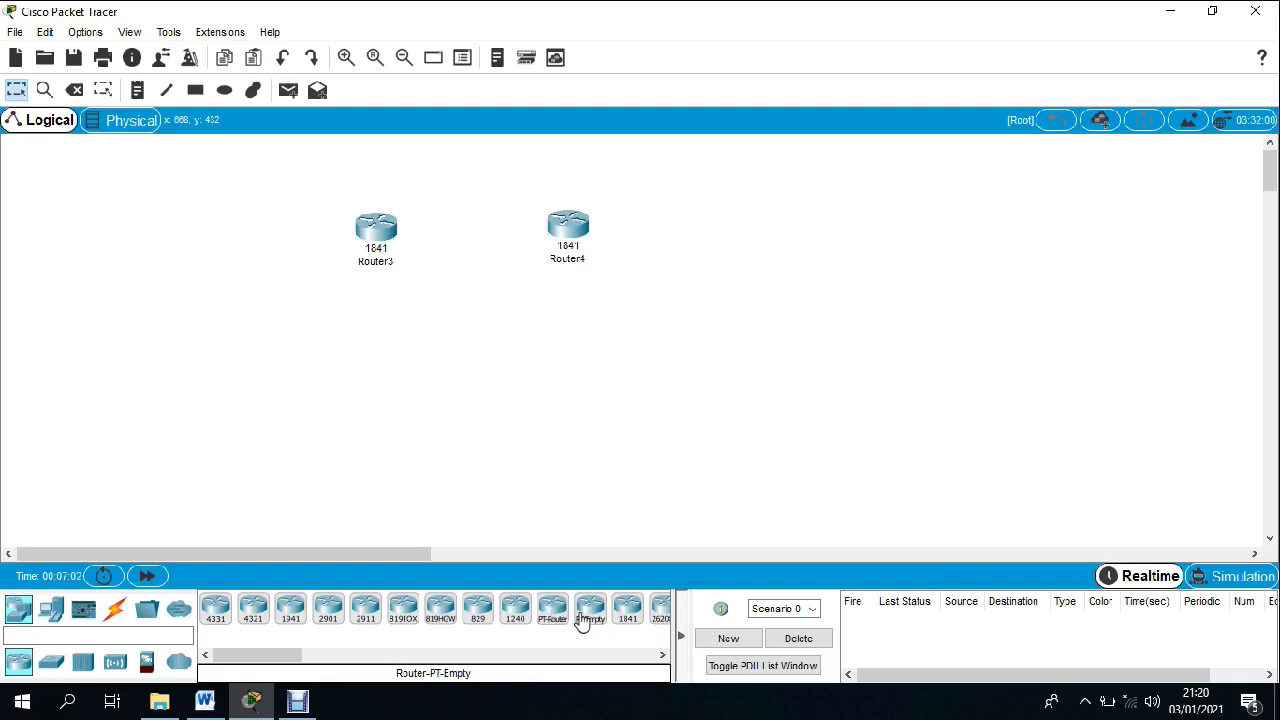
click(628, 614)
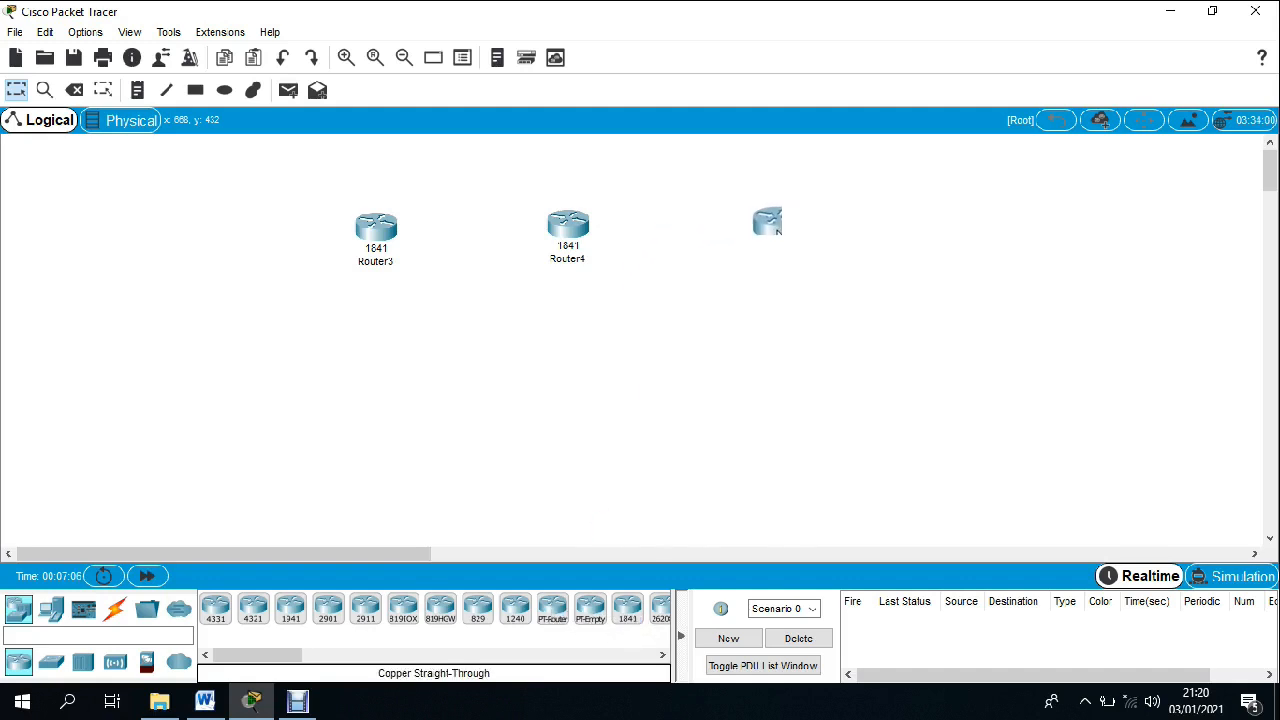
click(769, 230)
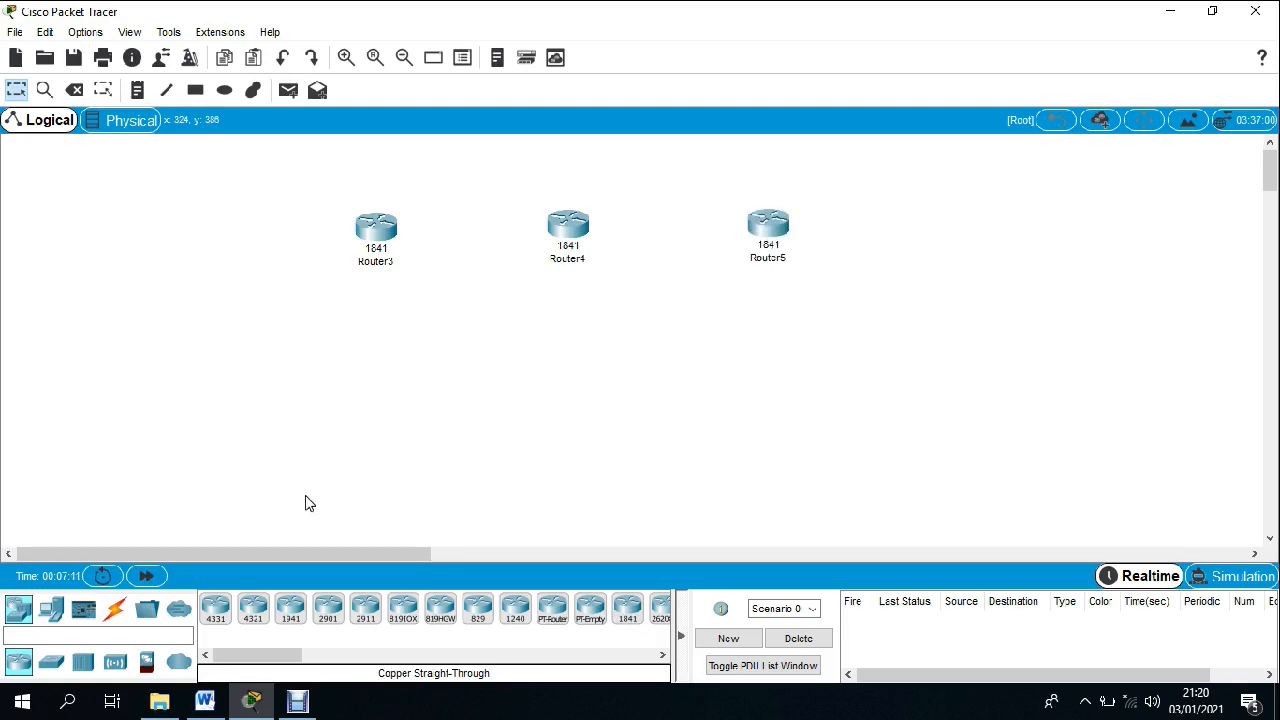
- Place three 2960-24TT switches in a row, one directly below each router
click(51, 665)
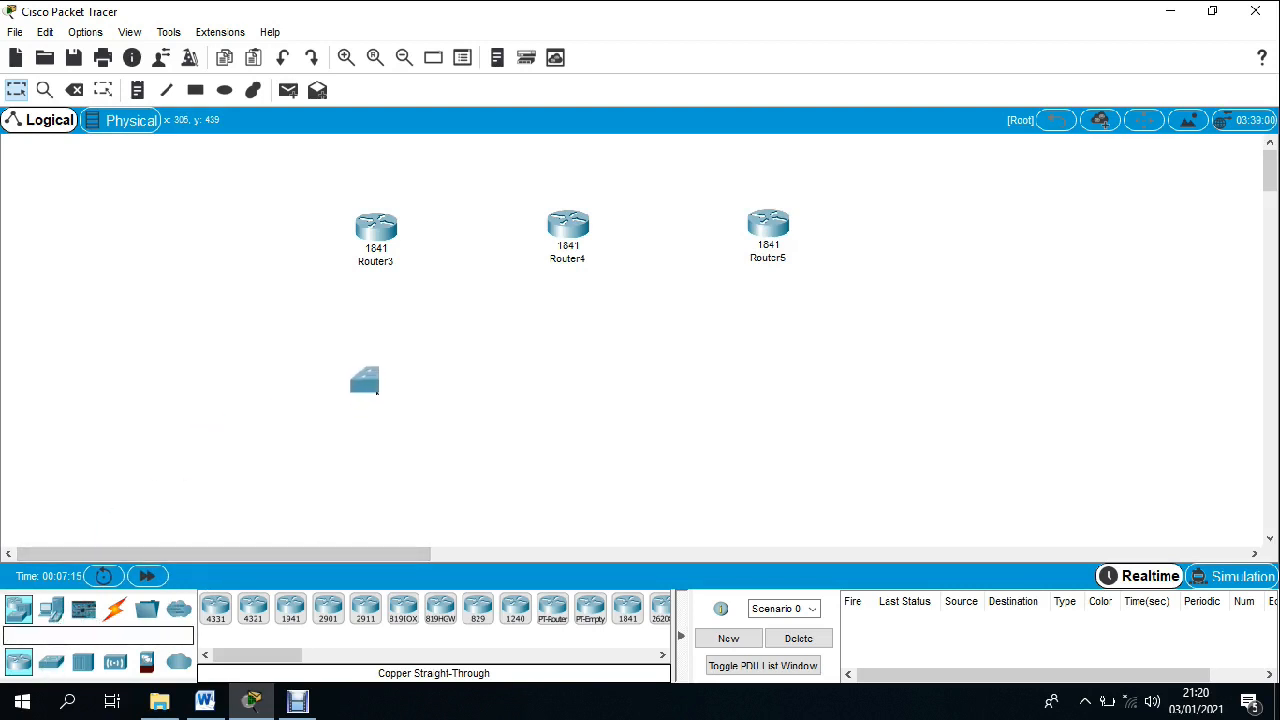
click(376, 392)
drag(376, 392, 380, 375)
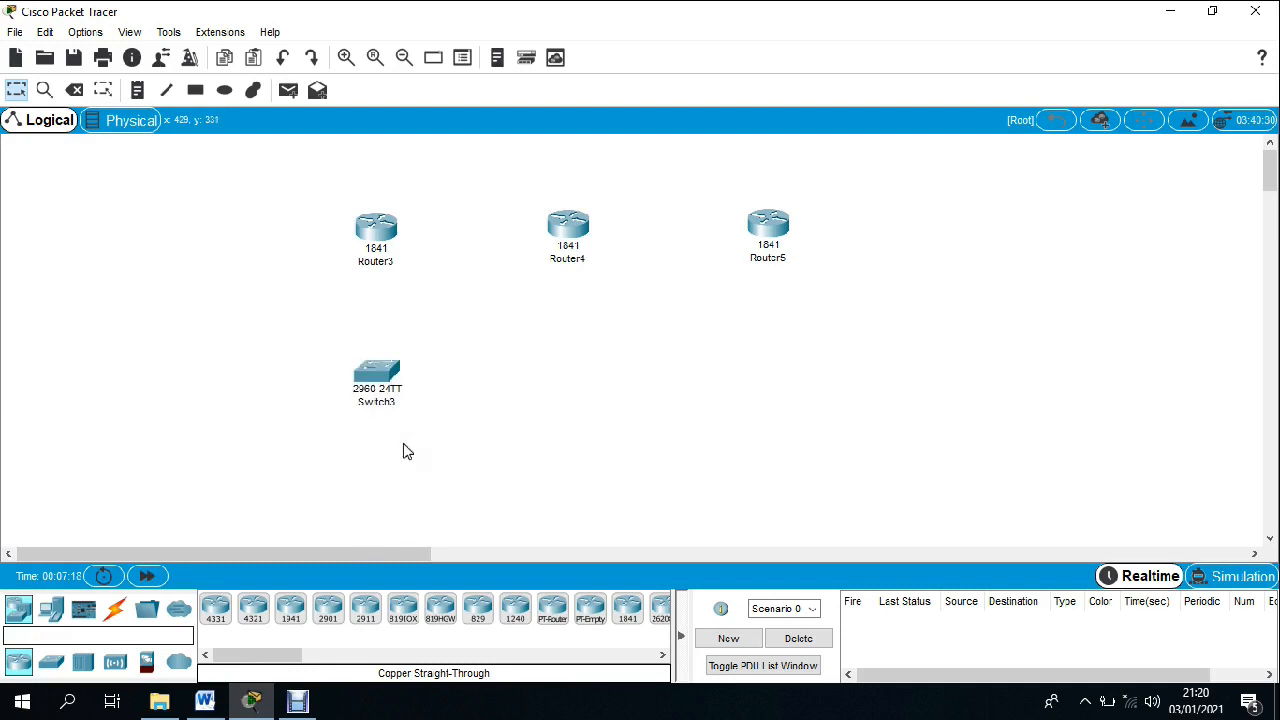
click(51, 665)
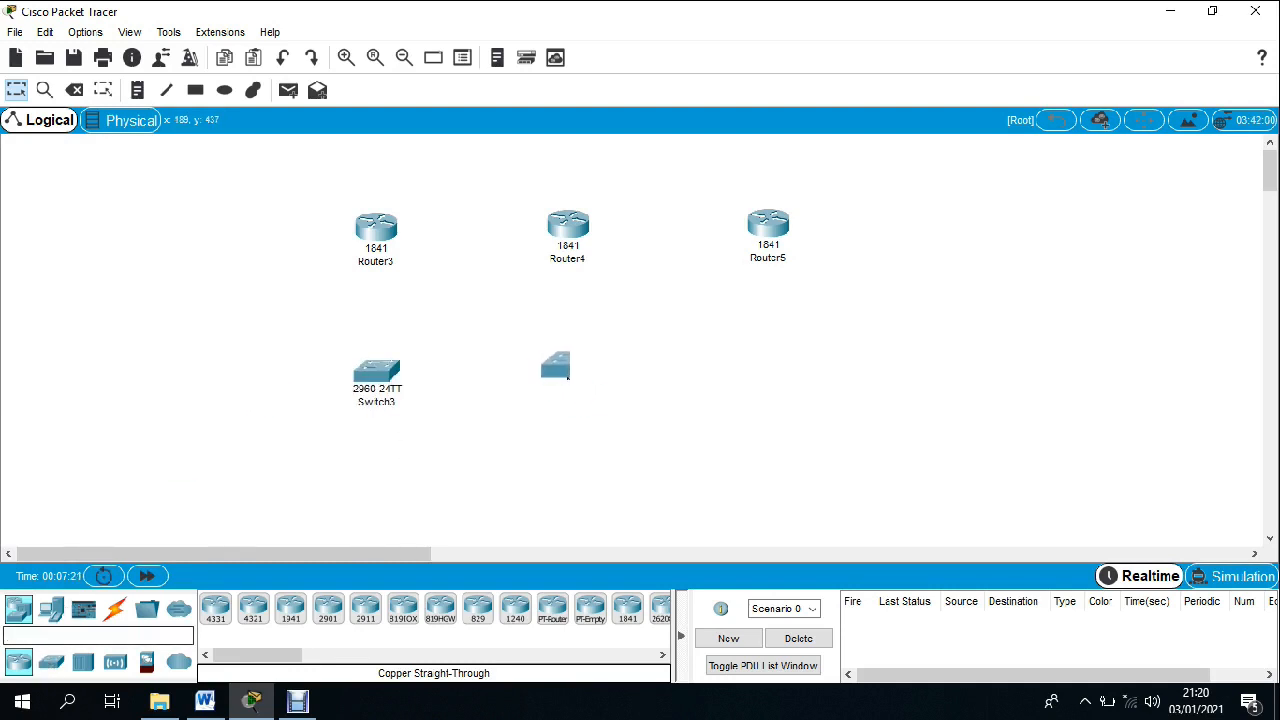
click(562, 377)
mouse_move(562, 379)
mouse_down()
mouse_move(577, 370)
mouse_move(573, 381)
mouse_up()
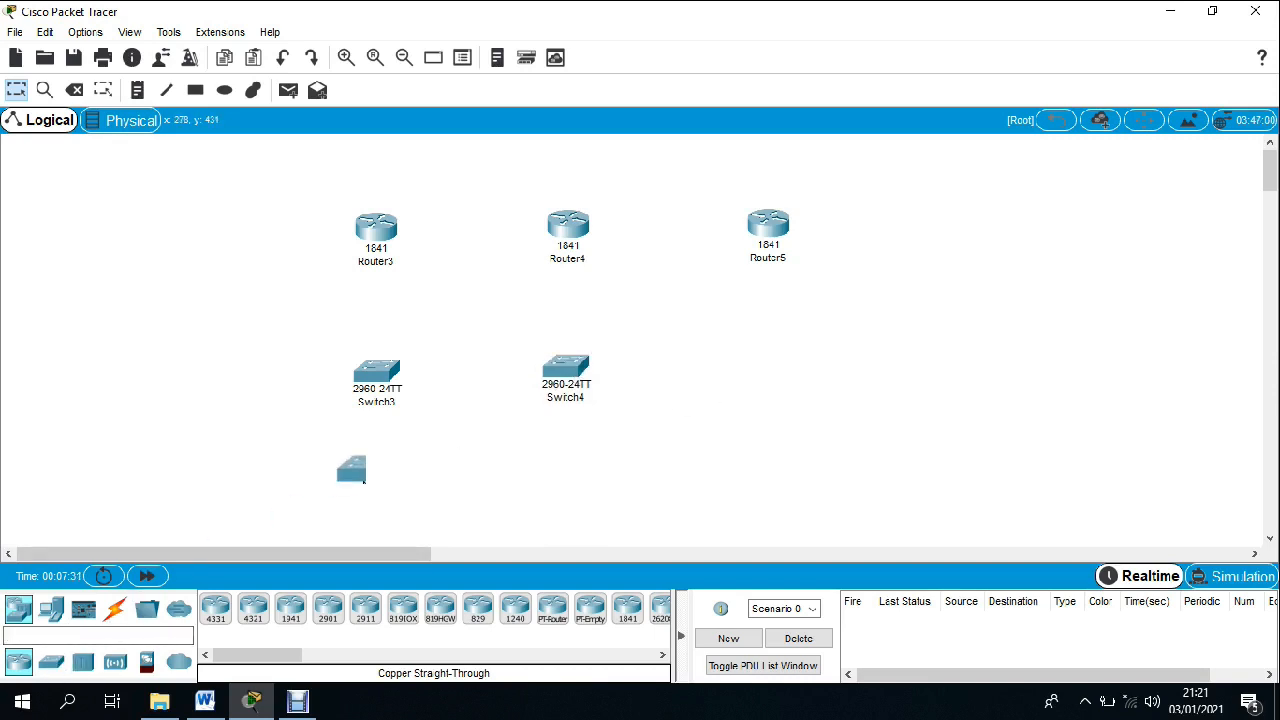
drag(51, 661, 763, 368)
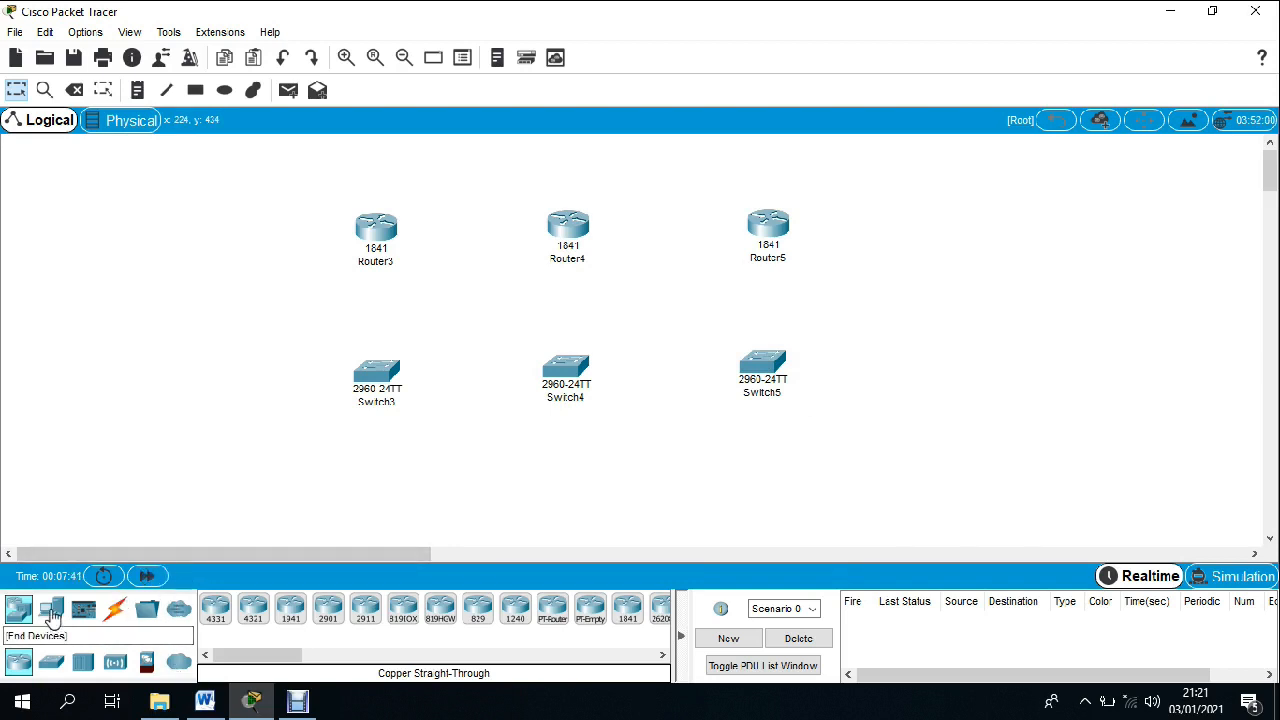
- Place six PCs: one beside and one below the first switch, two below the middle switch, and one below and one beside the third
drag(52, 619, 214, 378)
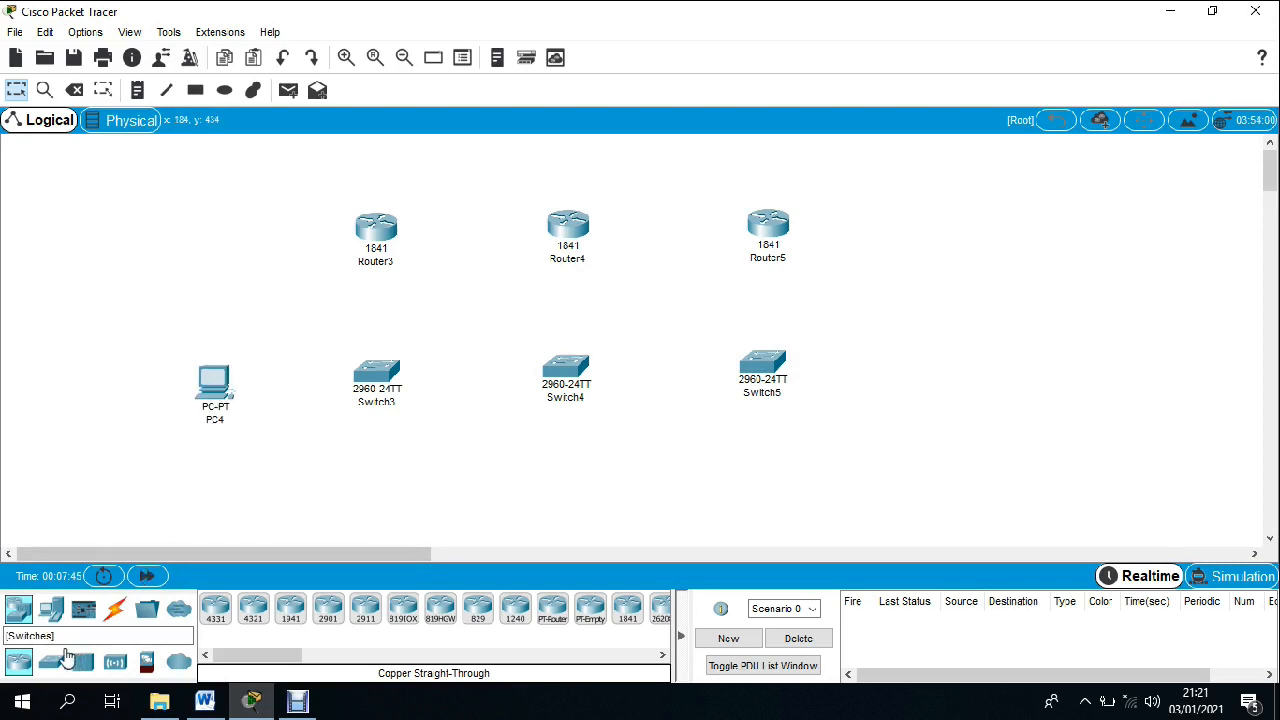
drag(52, 615, 376, 514)
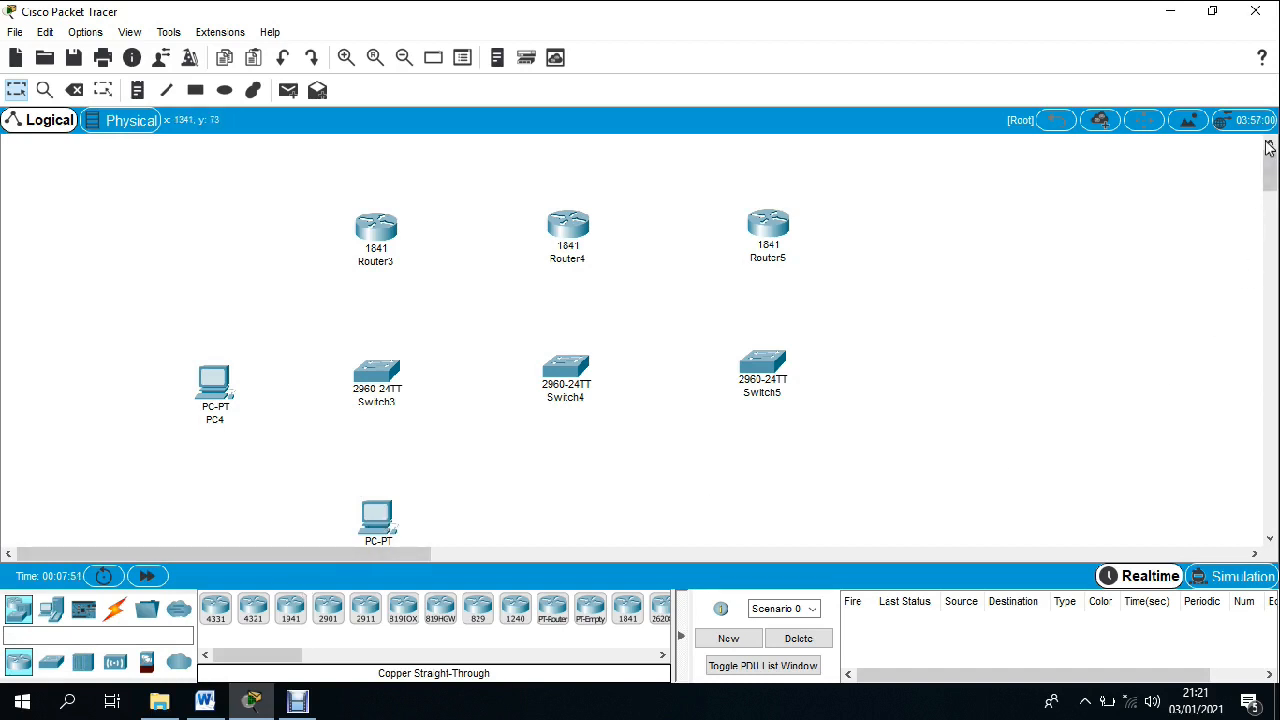
scroll(1272, 183, down, 2)
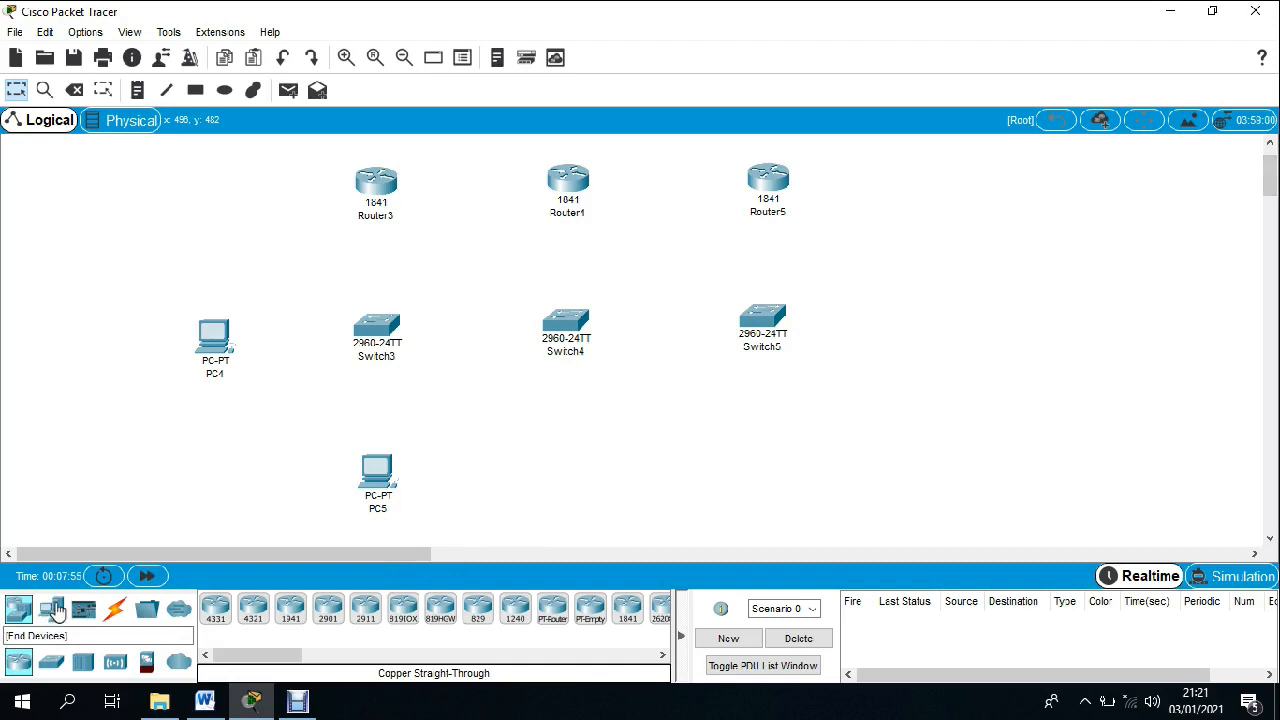
drag(56, 607, 477, 468)
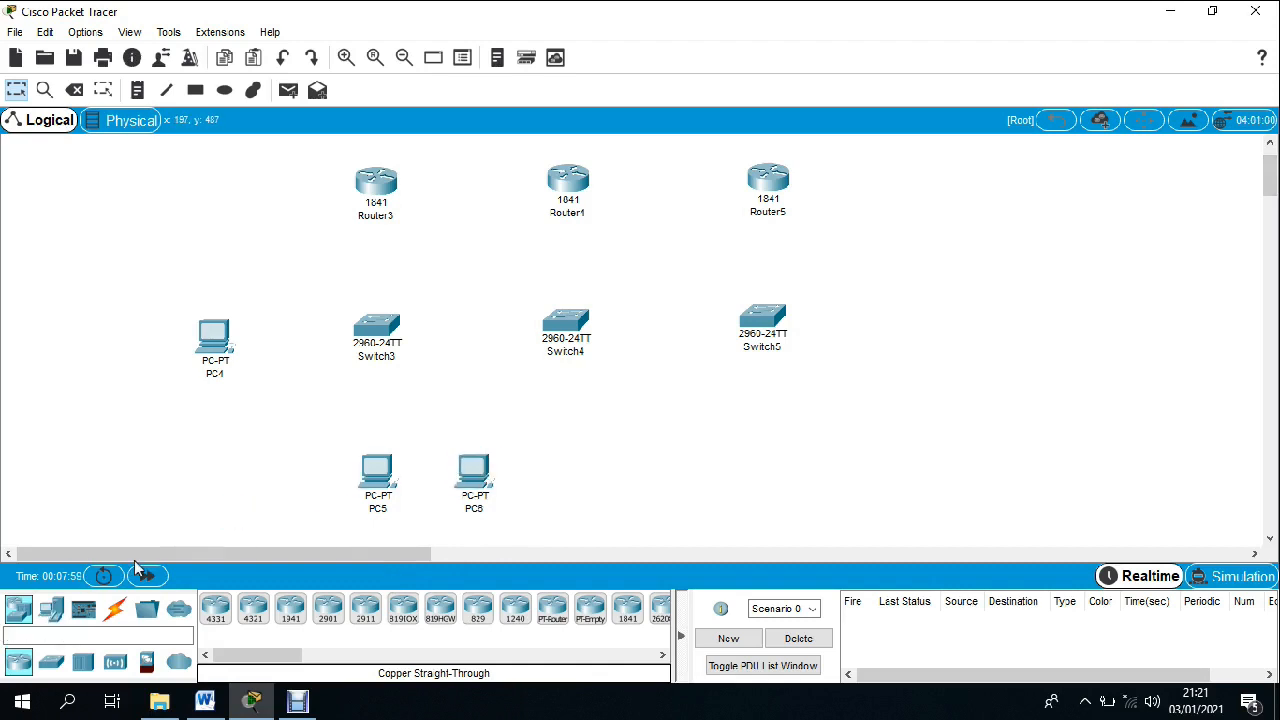
drag(55, 608, 661, 478)
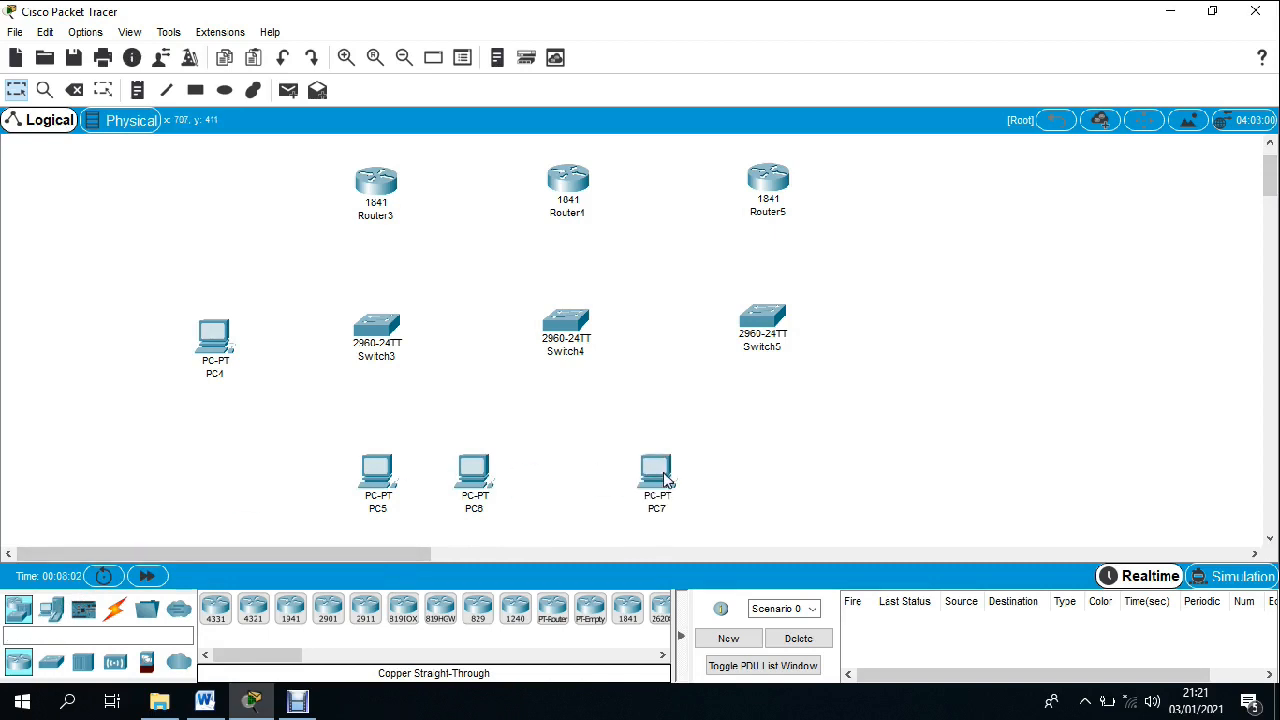
mouse_move(662, 478)
drag(51, 620, 760, 470)
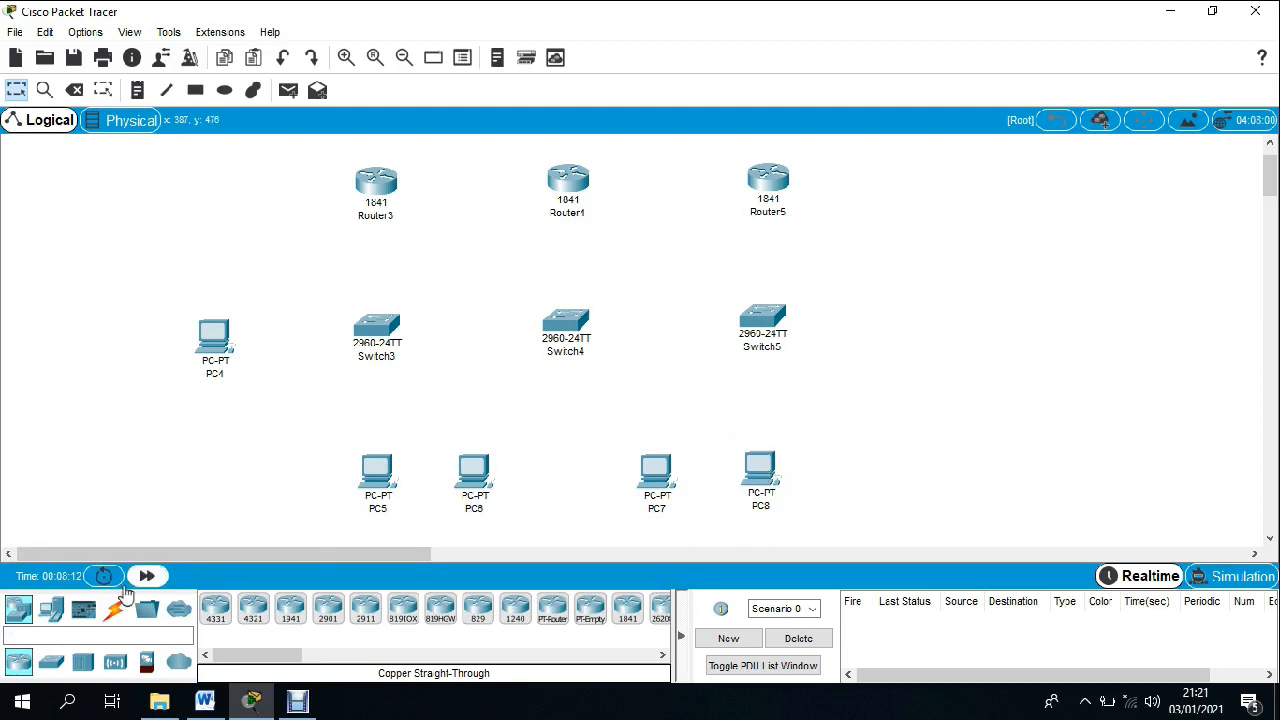
drag(51, 614, 943, 319)
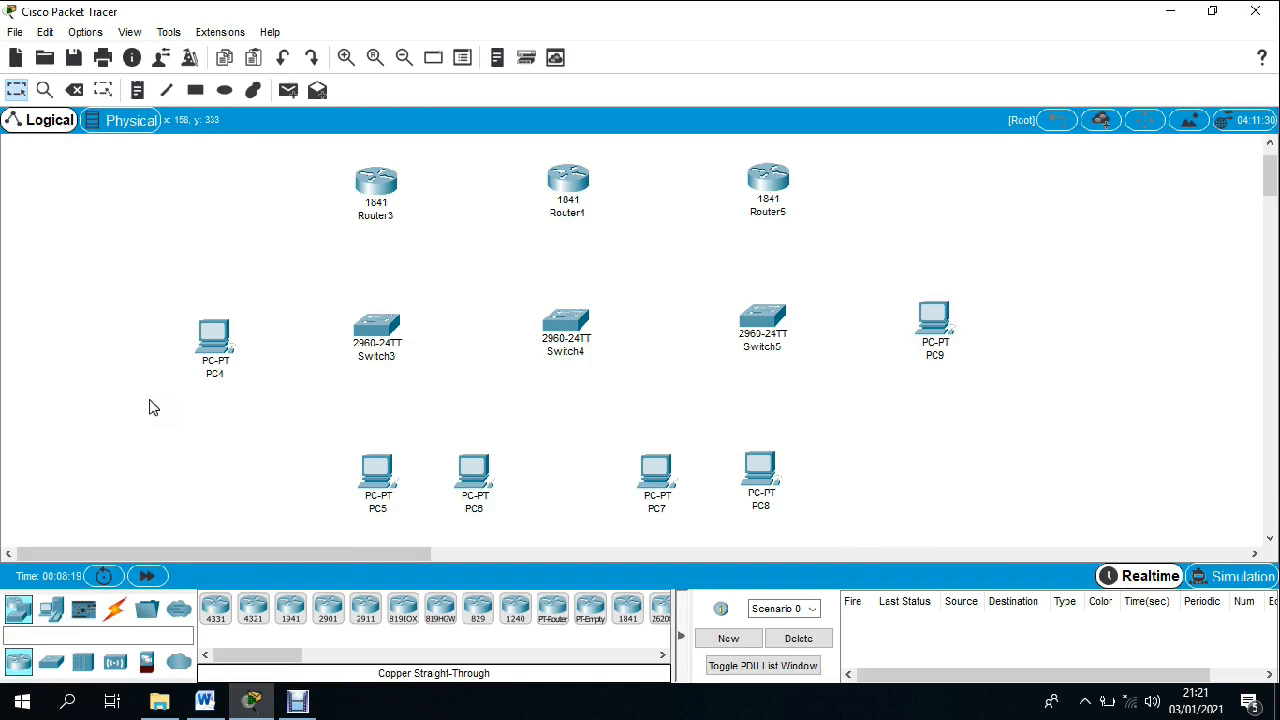
- Connect PC4 to Switch3 with a copper straight-through cable
click(114, 609)
click(289, 607)
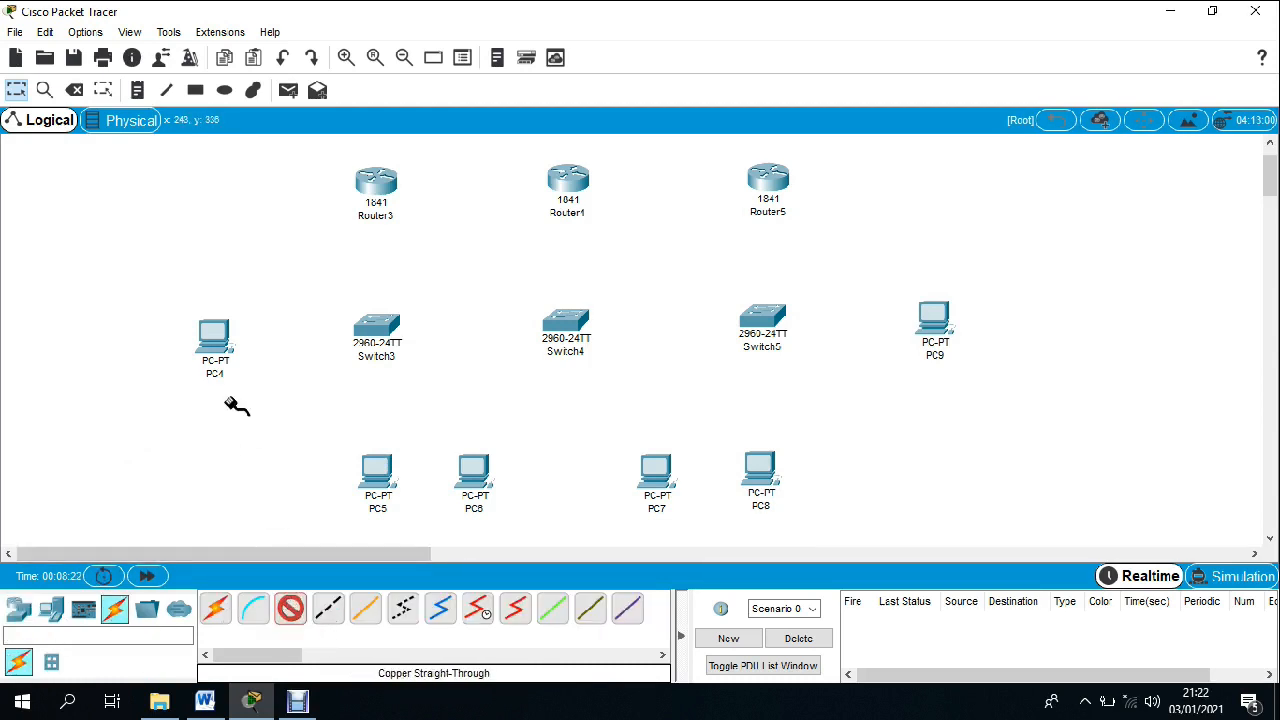
click(231, 344)
click(286, 408)
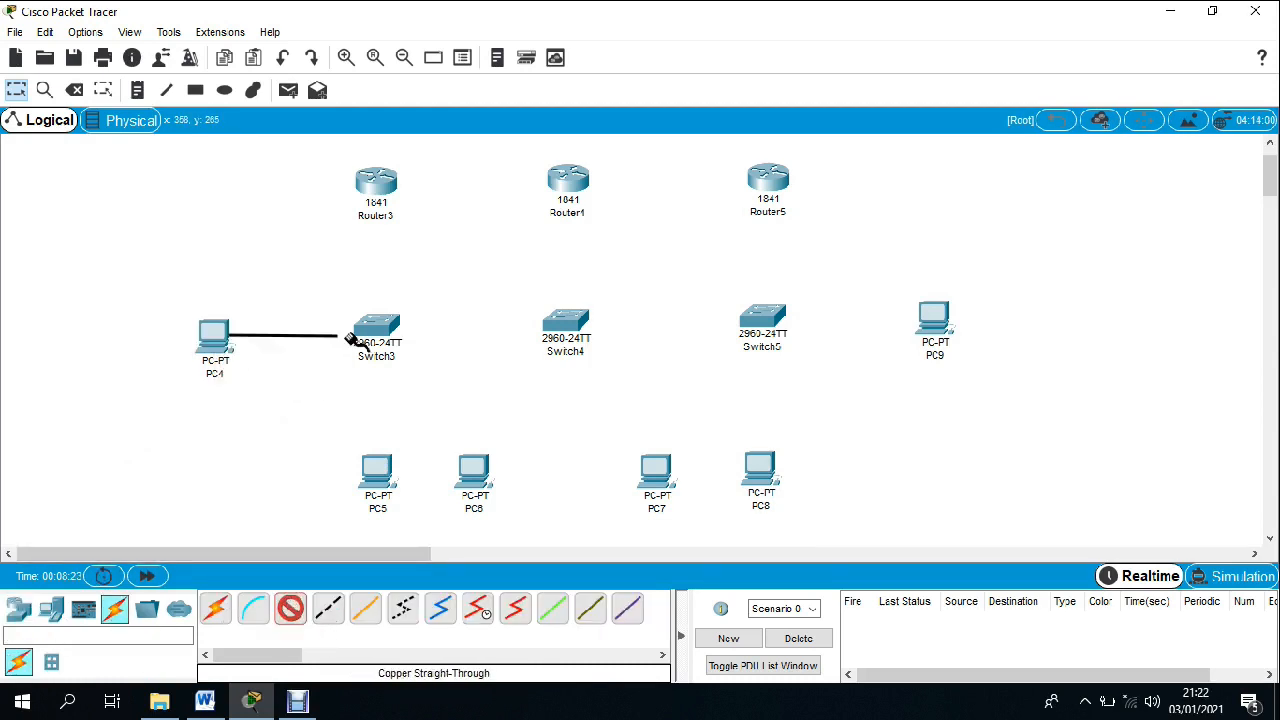
click(385, 328)
click(450, 47)
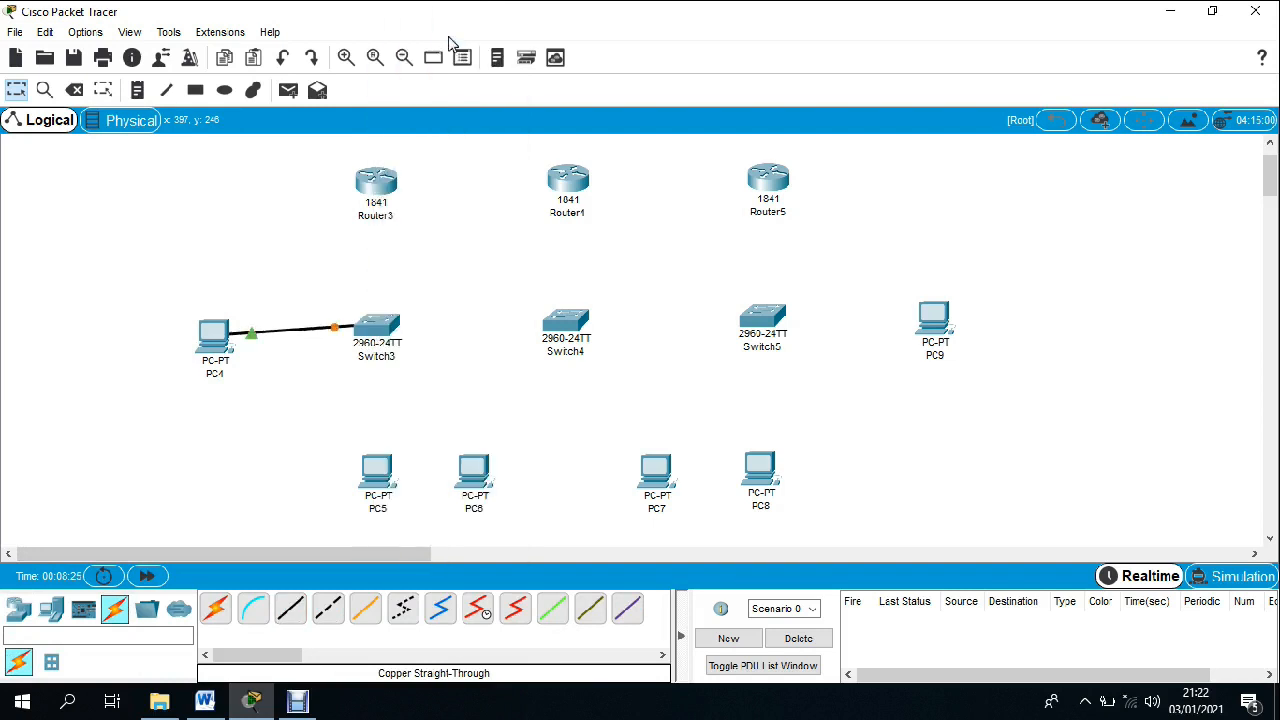
- Connect PC5 to Switch3 with a copper straight-through cable
click(290, 607)
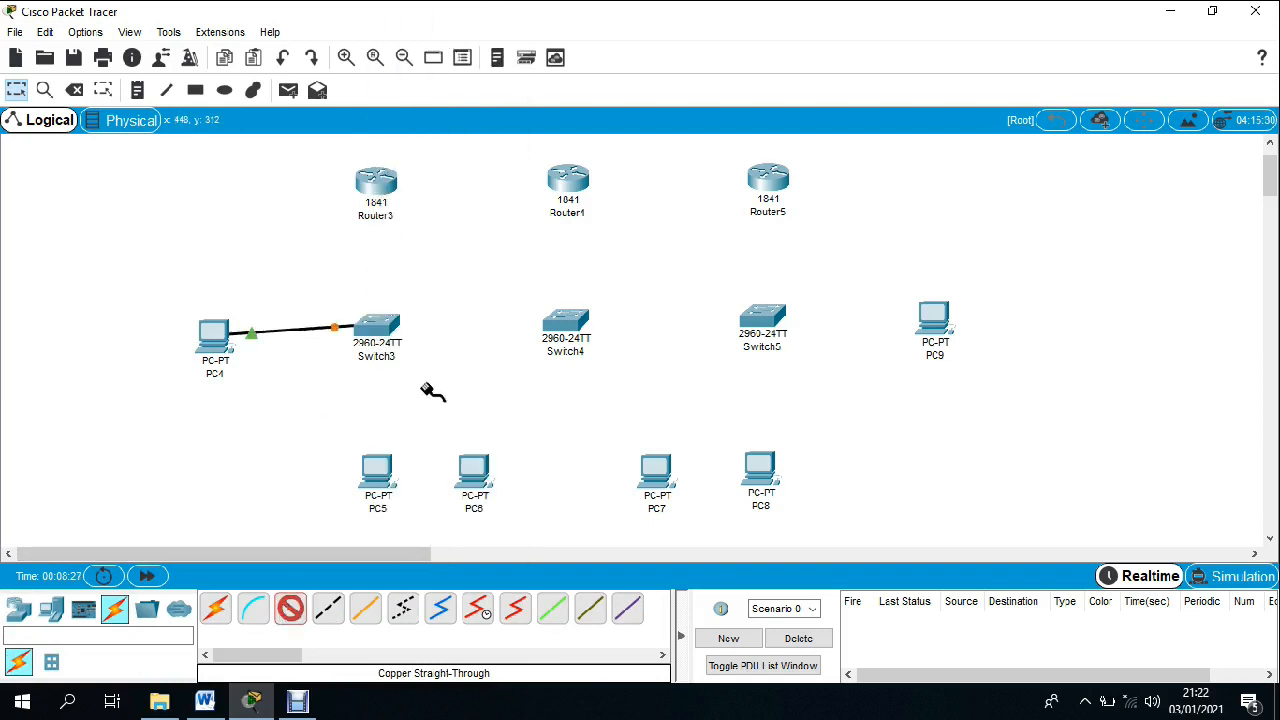
click(376, 481)
click(418, 547)
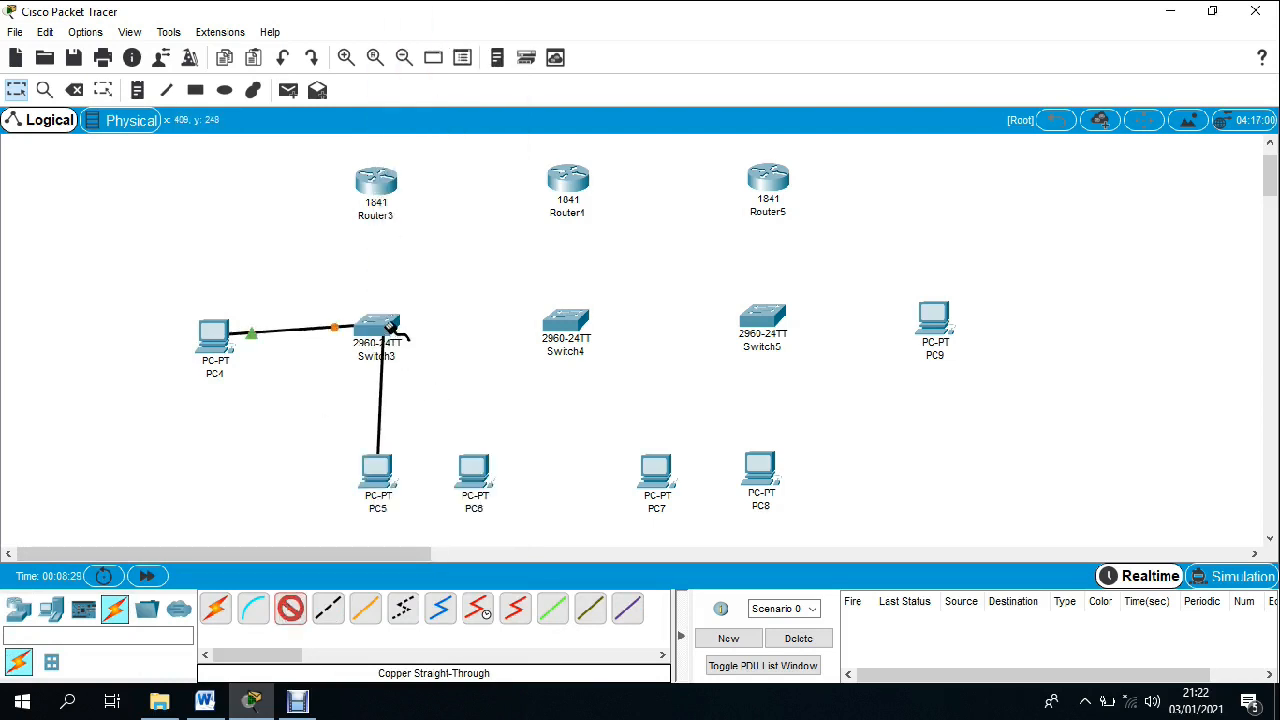
click(388, 323)
click(448, 36)
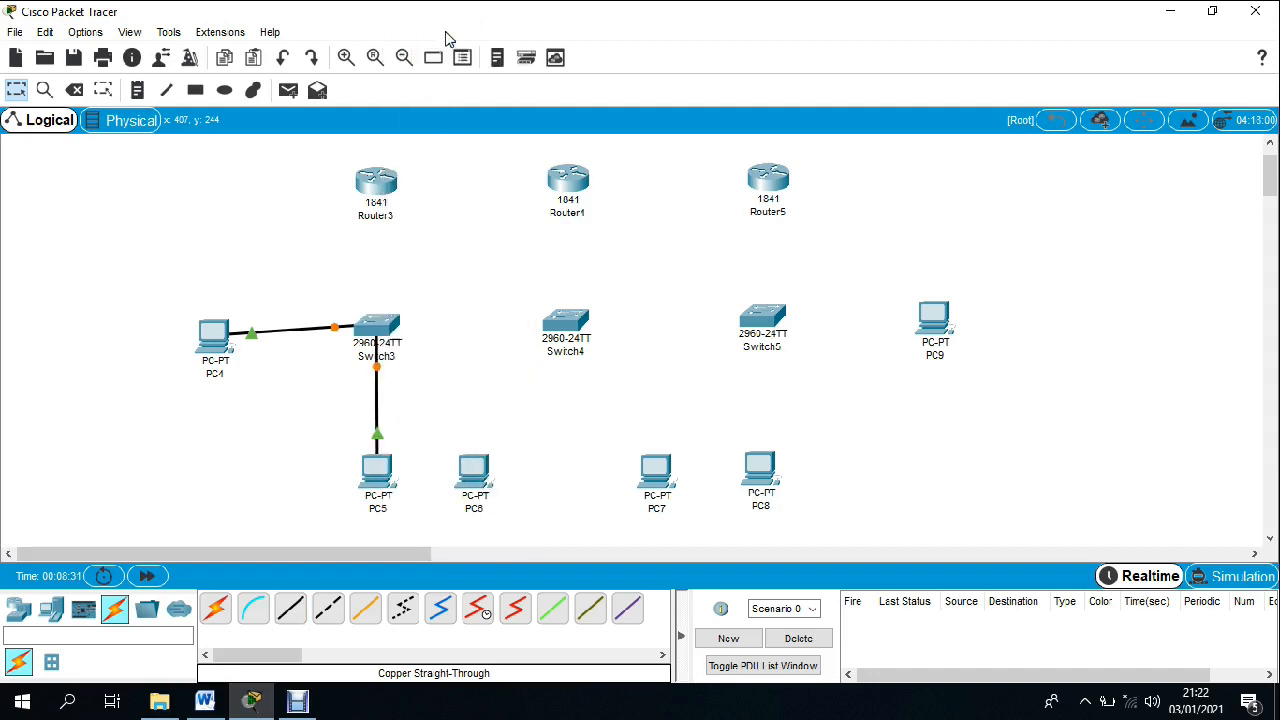
- Connect PC6 to Switch4 with a copper straight-through cable
click(290, 607)
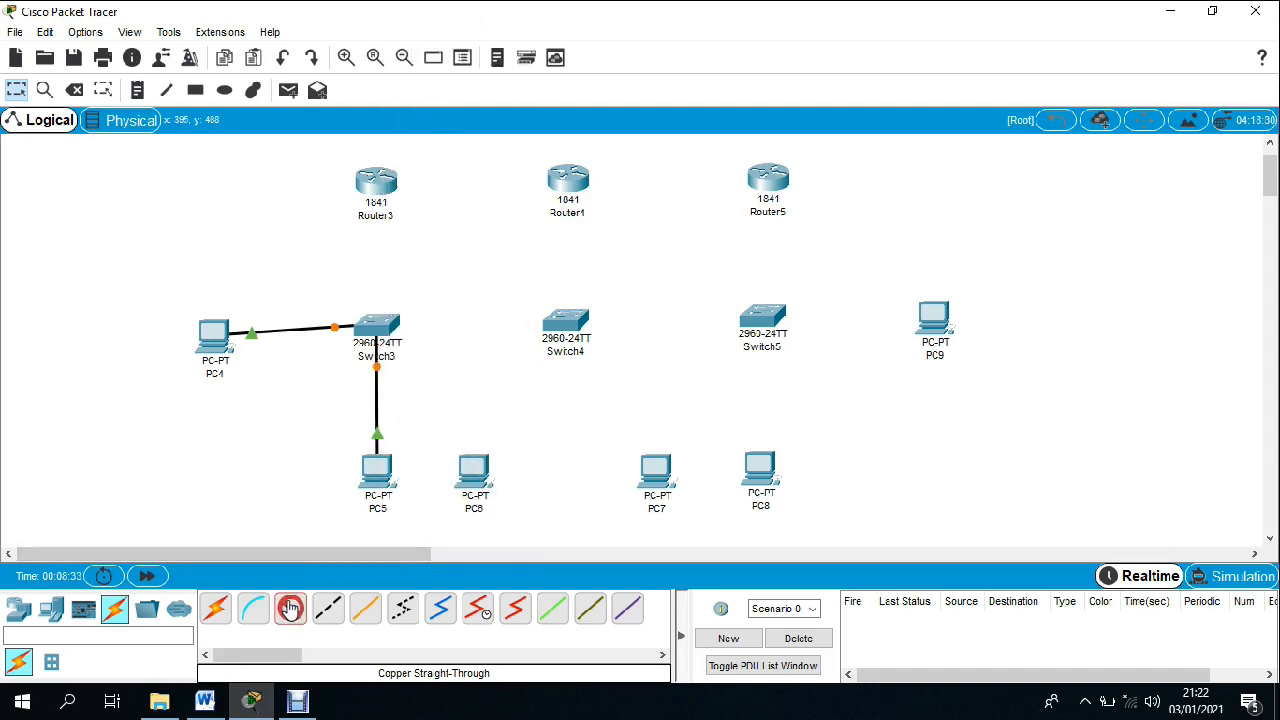
click(474, 468)
click(530, 537)
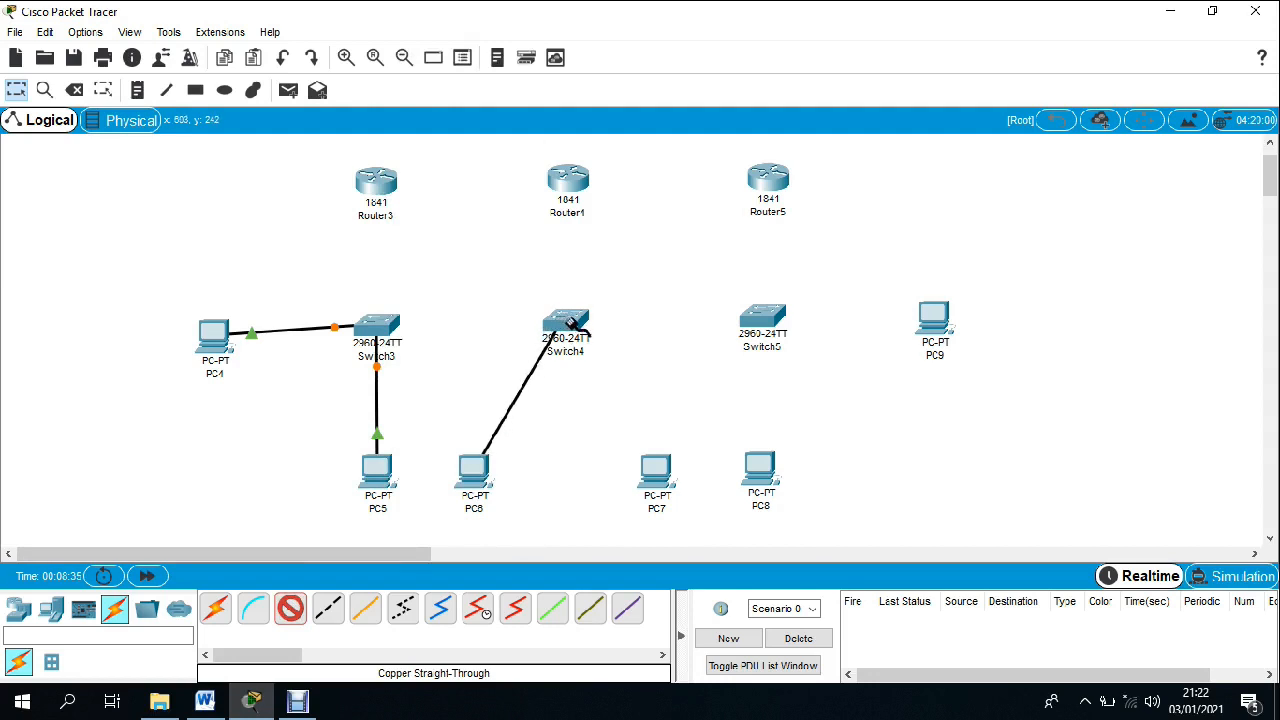
click(572, 326)
click(678, 35)
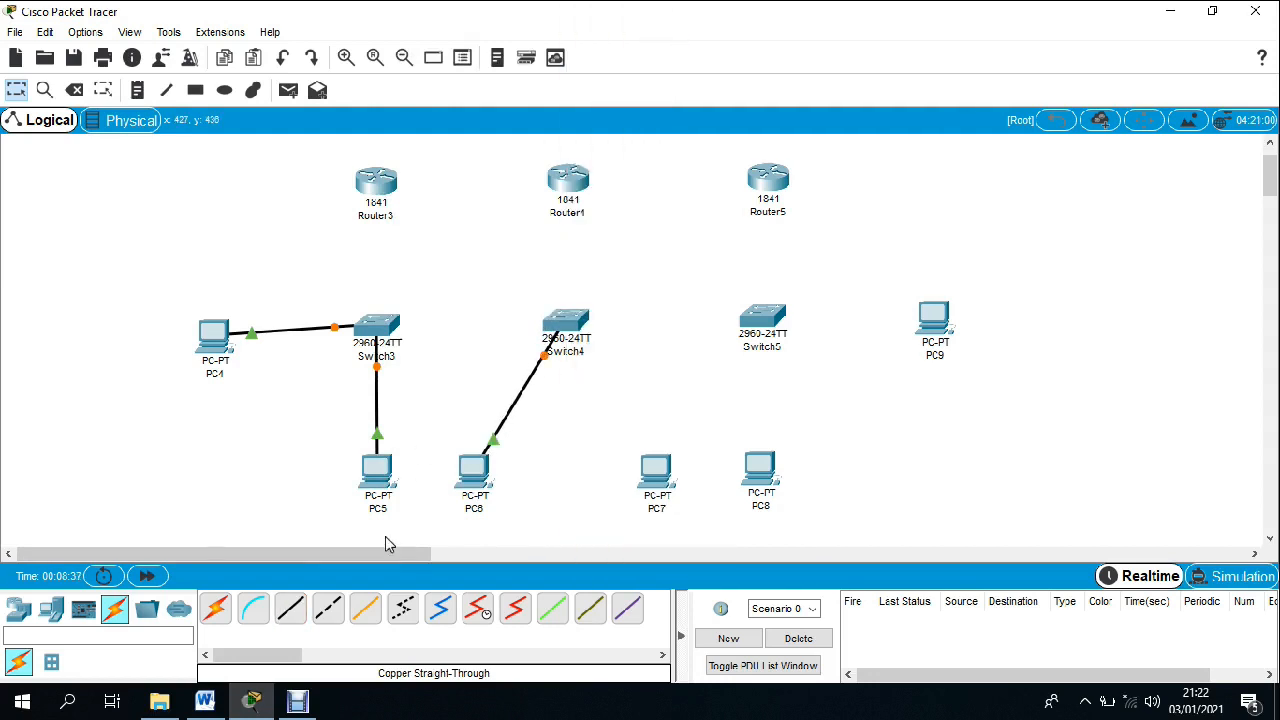
- Connect PC7's FastEthernet0 port to Switch4's FastEthernet0/2 port with a copper straight-through cable
click(290, 607)
click(660, 470)
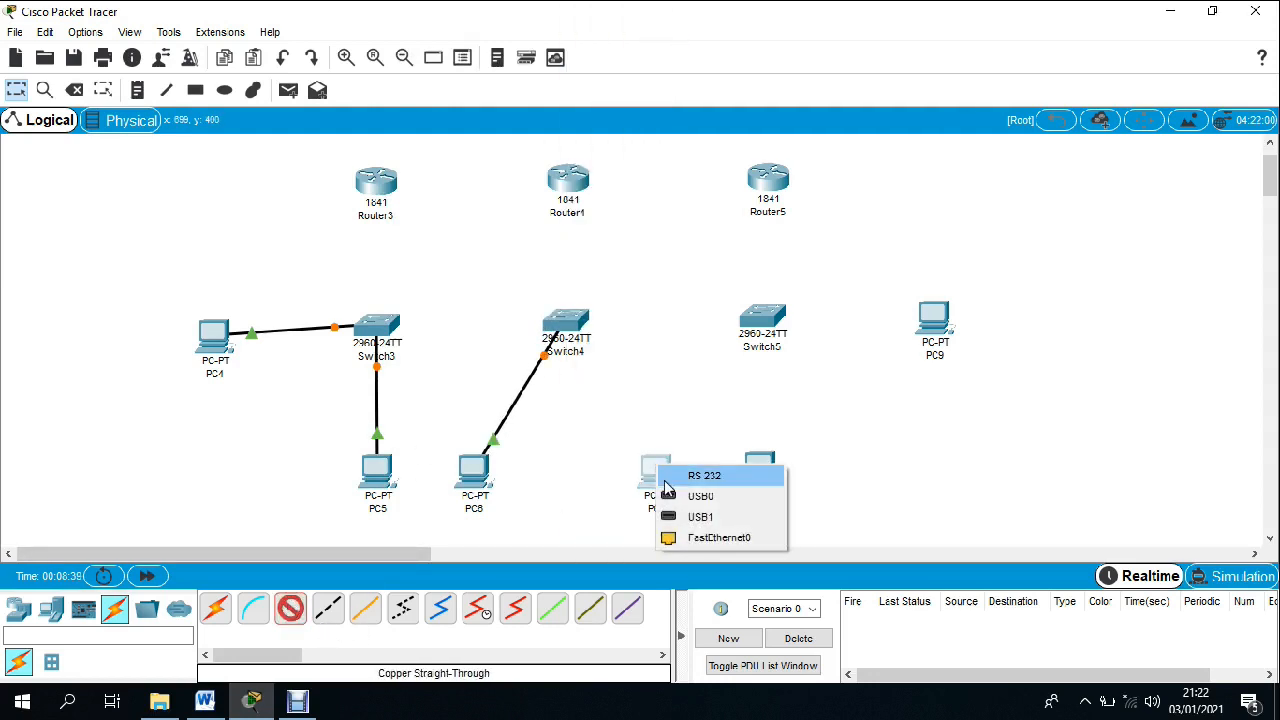
click(690, 537)
click(585, 325)
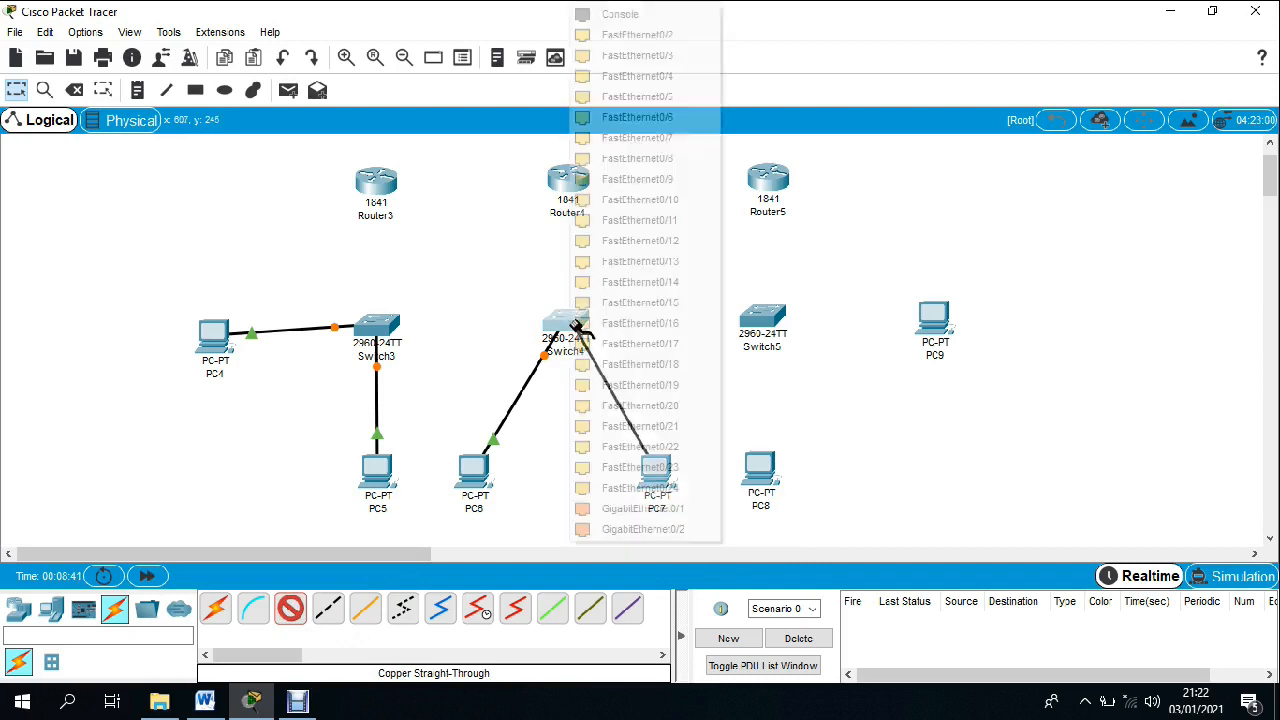
click(645, 38)
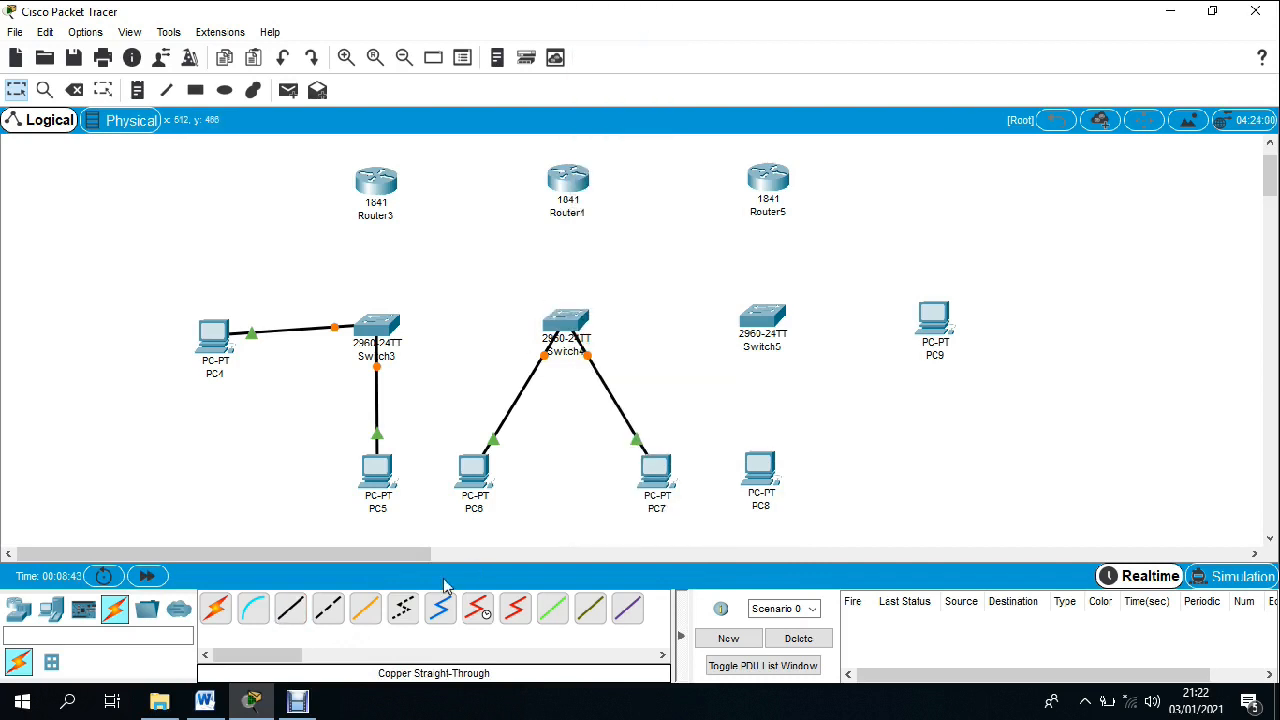
- Connect PC8's FastEthernet0 port to Switch5 with a copper straight-through cable
click(290, 608)
click(748, 478)
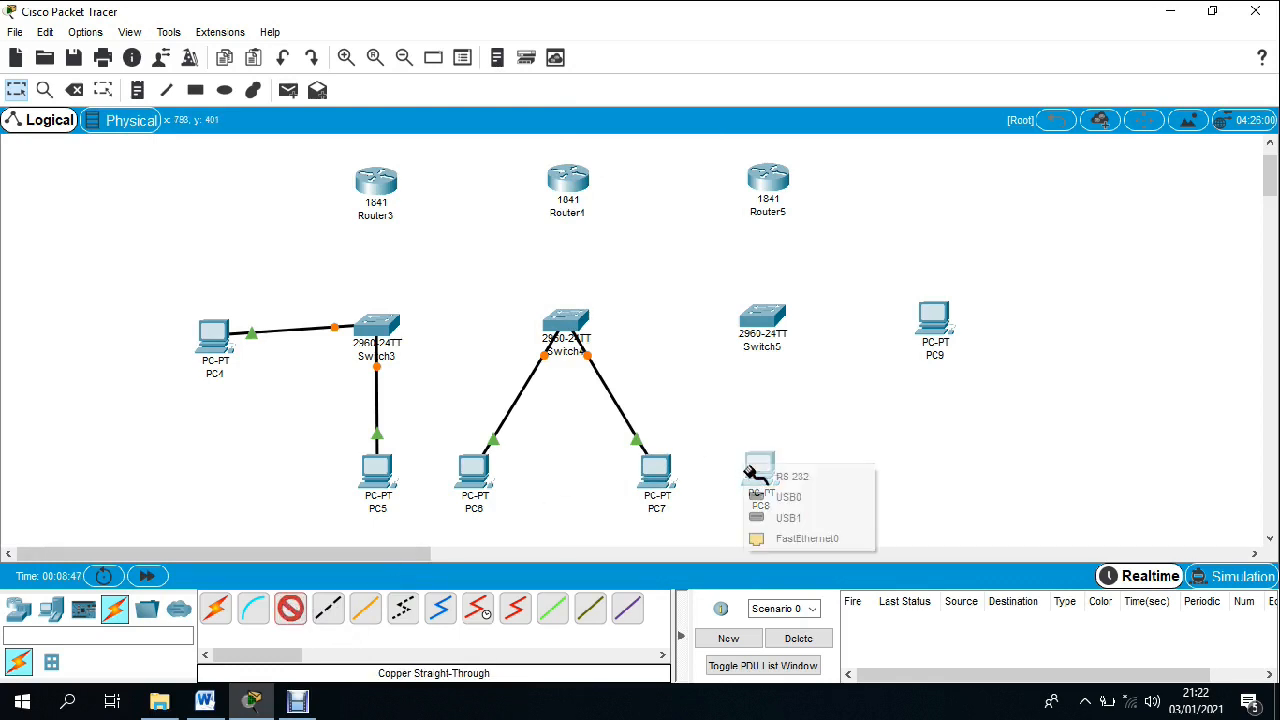
click(811, 537)
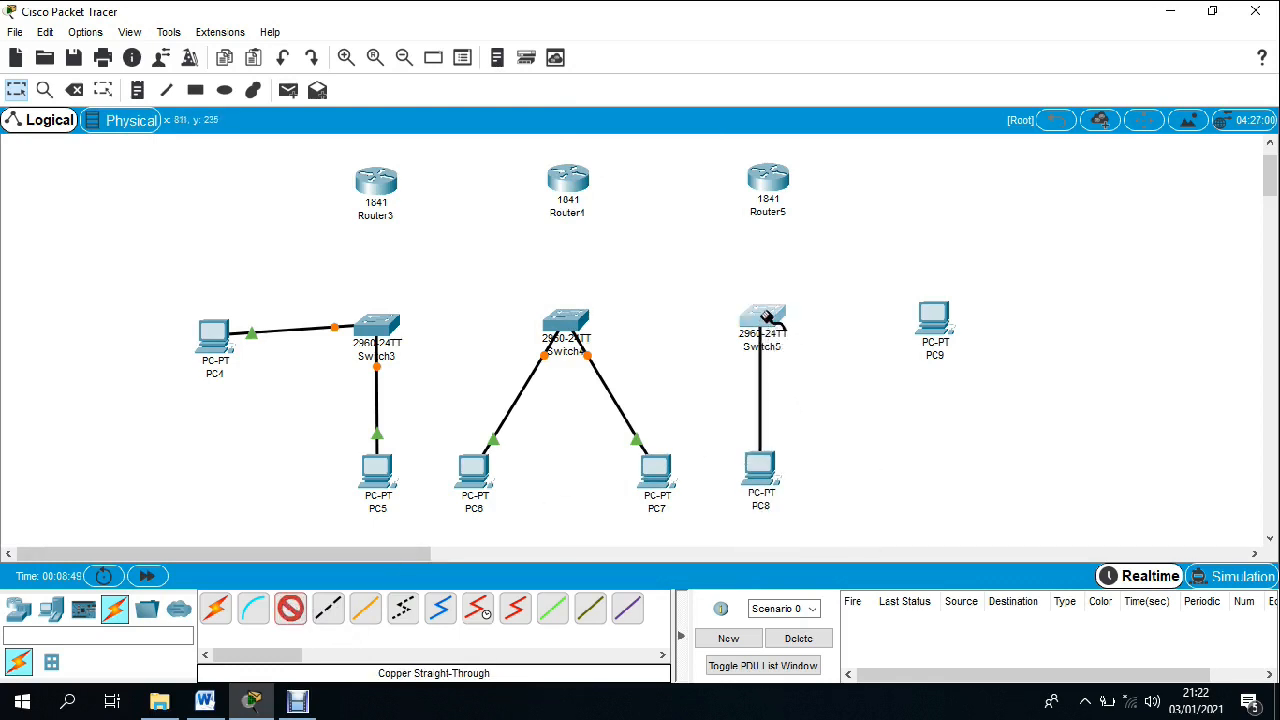
click(775, 330)
click(815, 42)
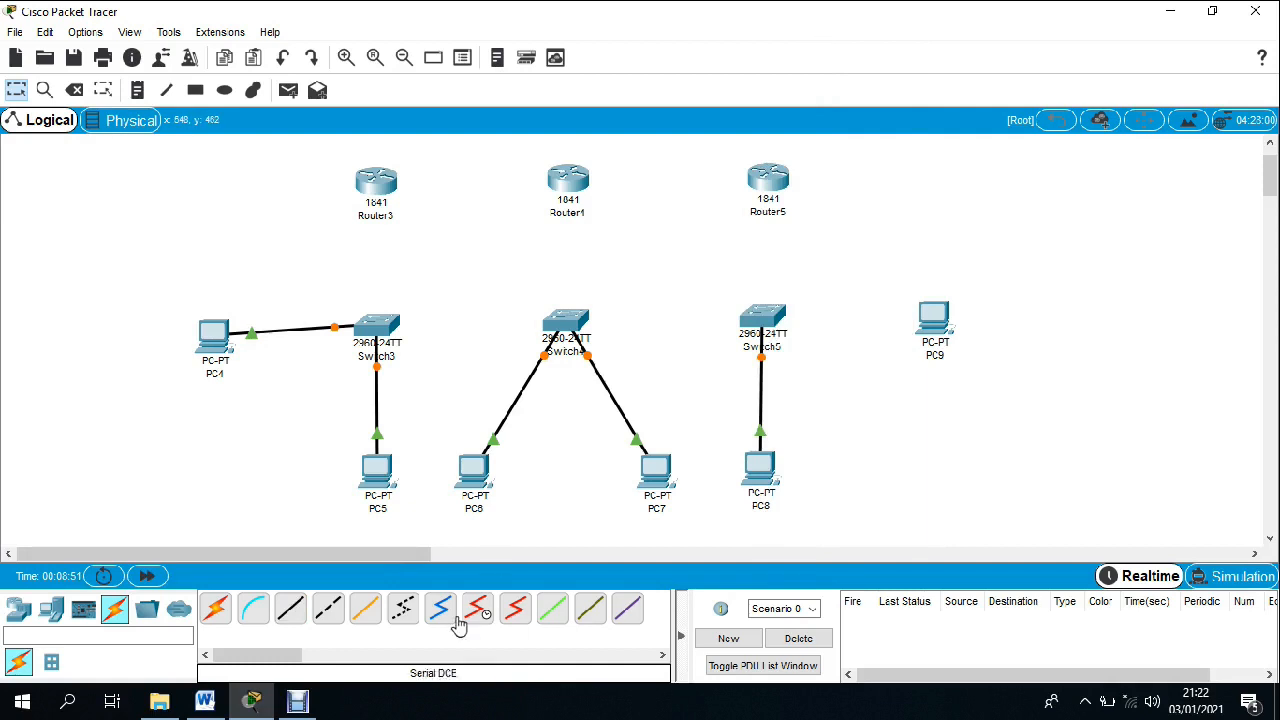
- Connect PC9 to Switch5 with a copper straight-through cable
click(290, 608)
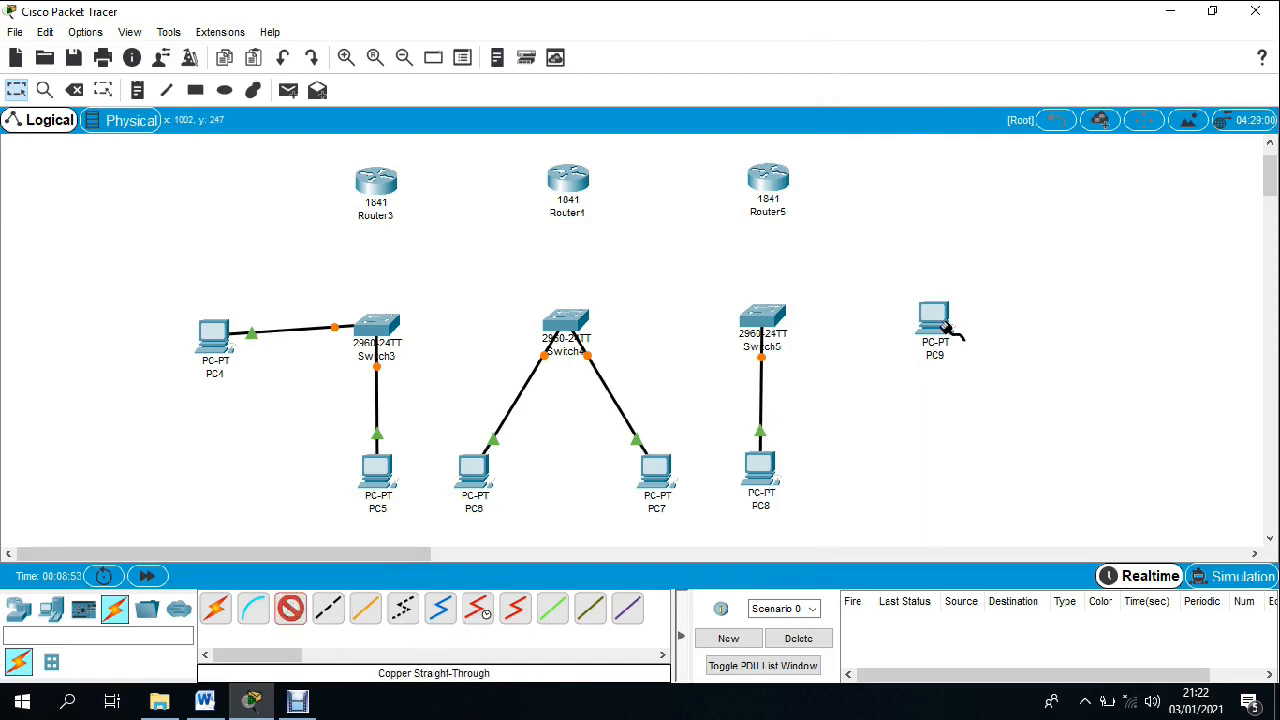
click(935, 325)
click(1001, 398)
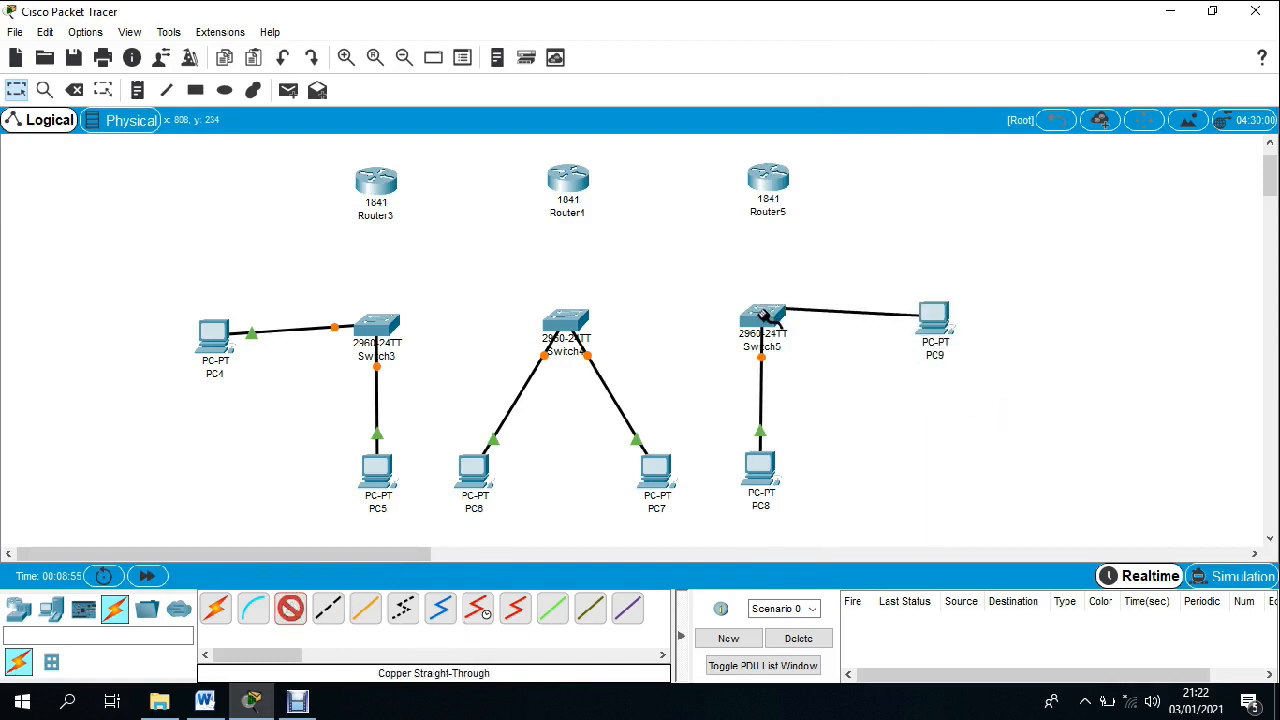
click(765, 318)
click(845, 45)
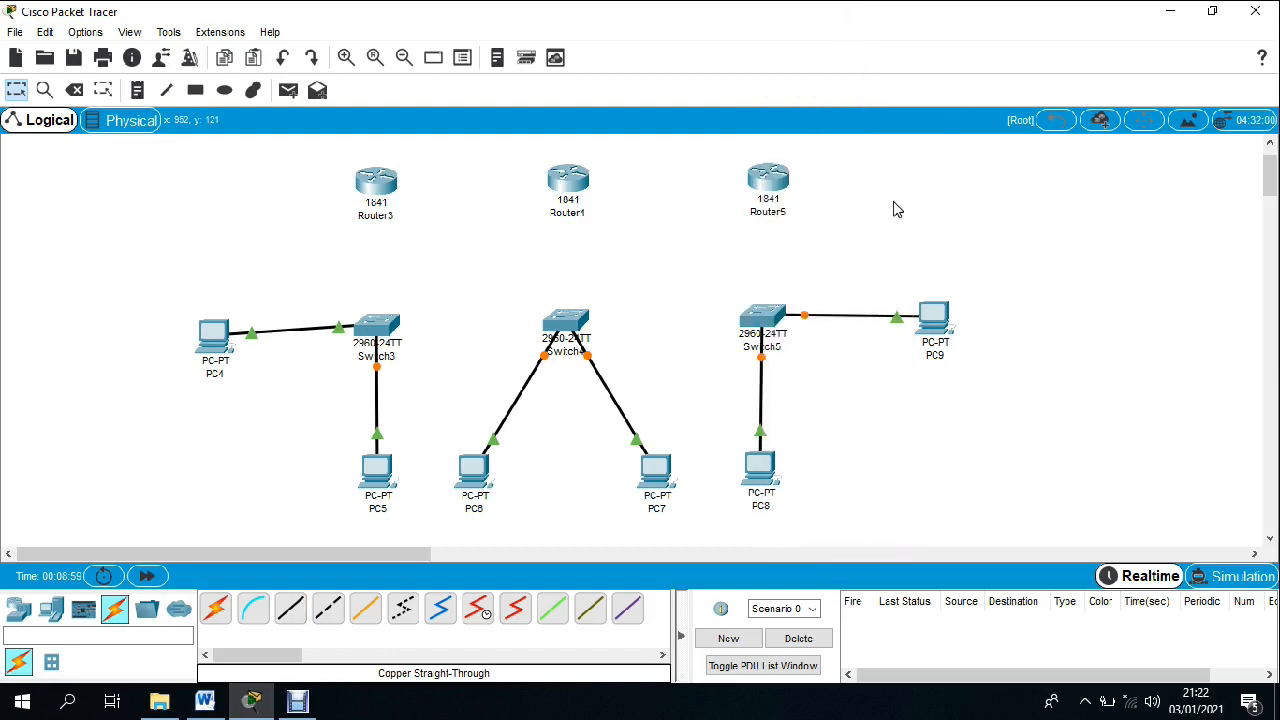
click(288, 607)
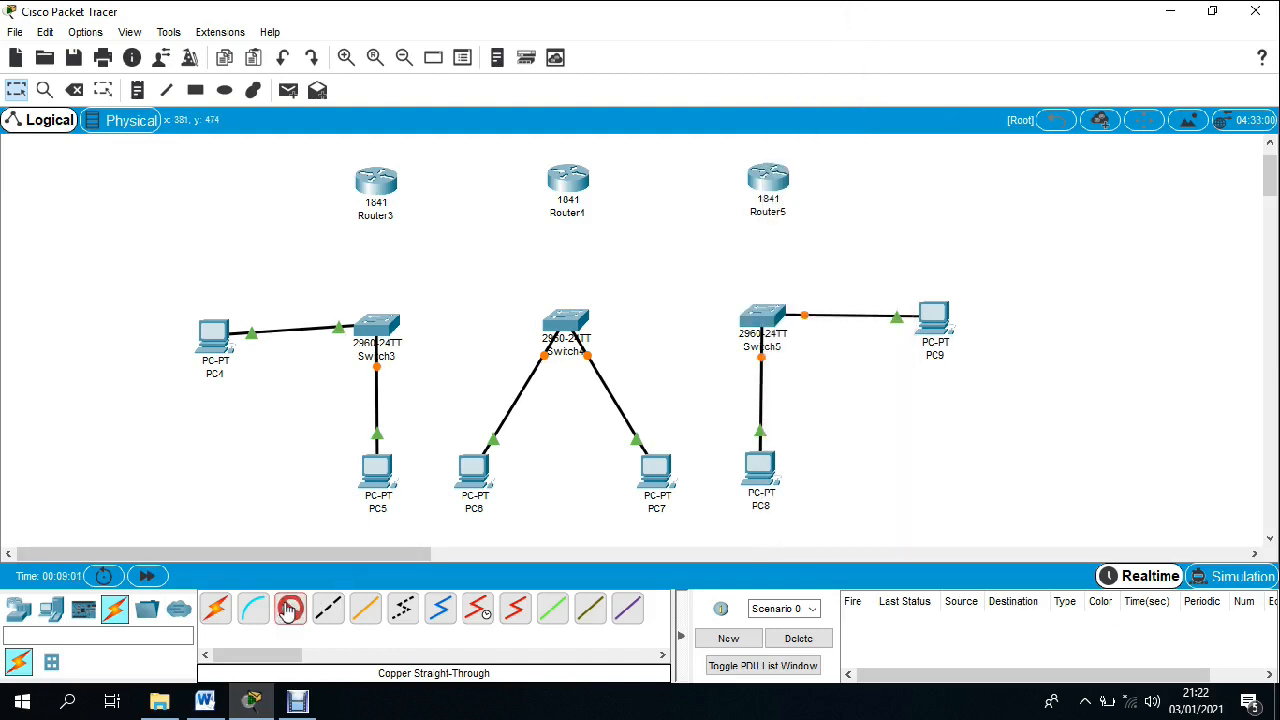
click(375, 318)
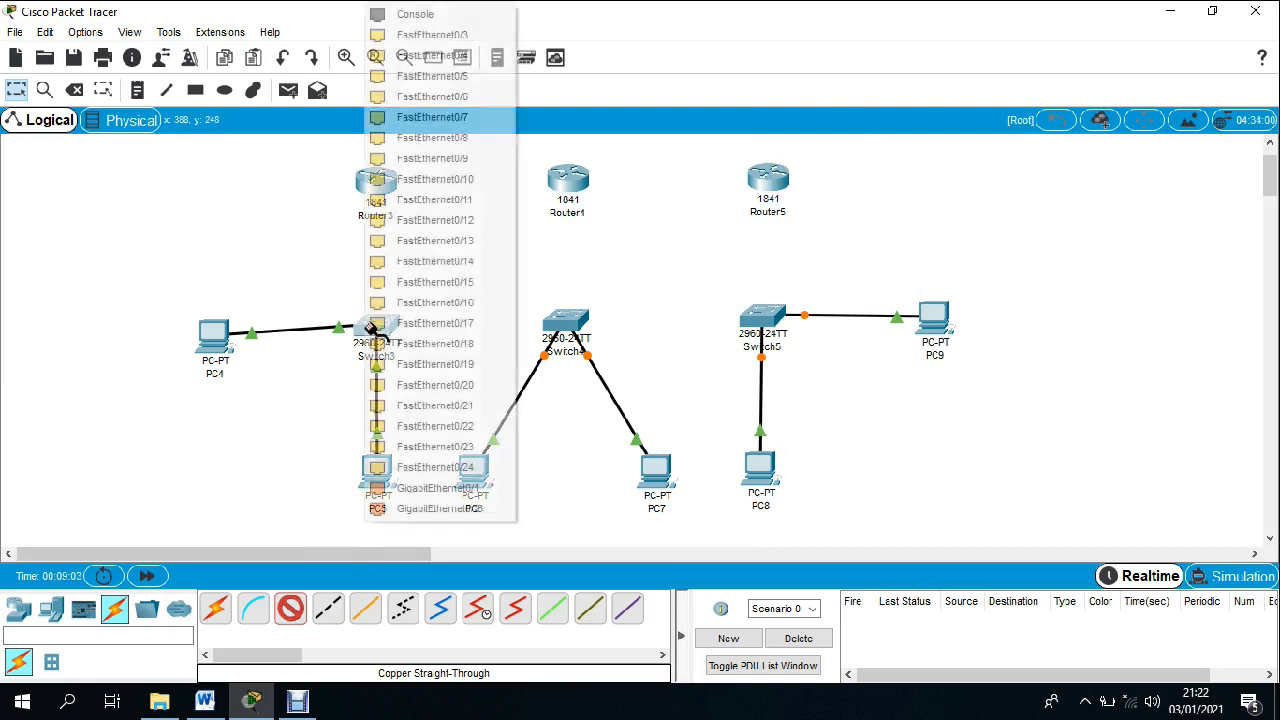
click(467, 41)
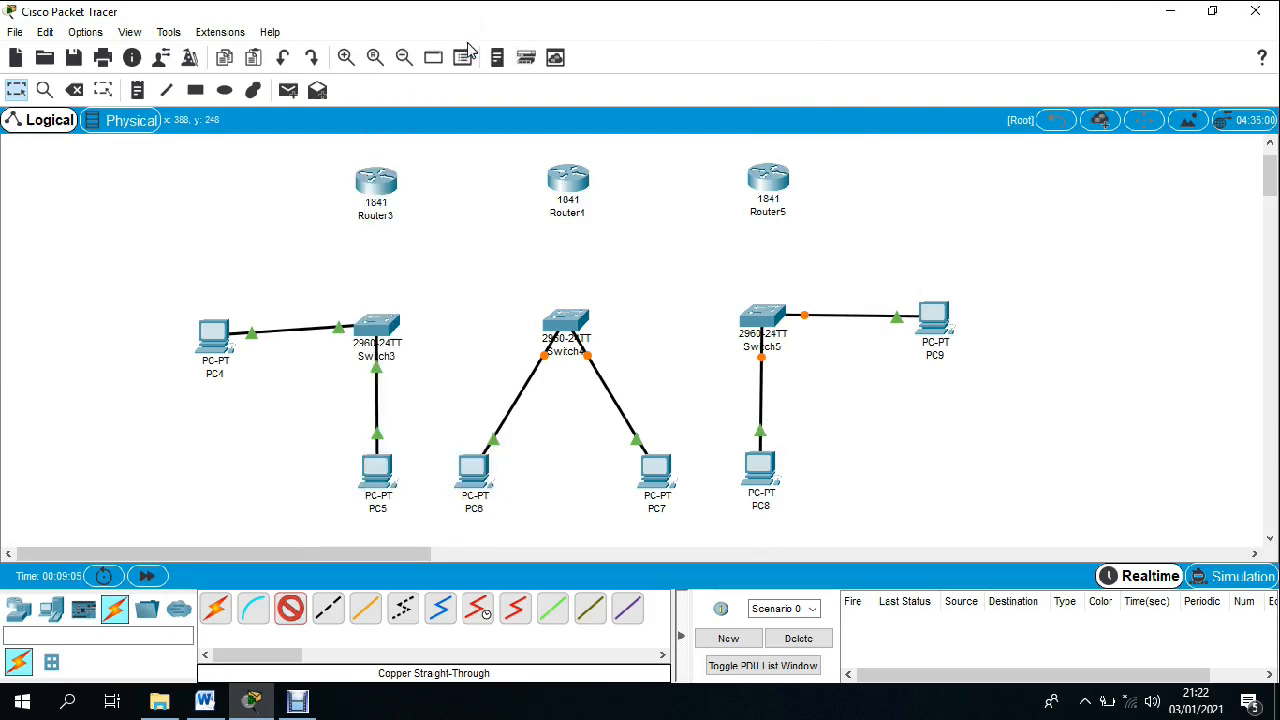
click(378, 182)
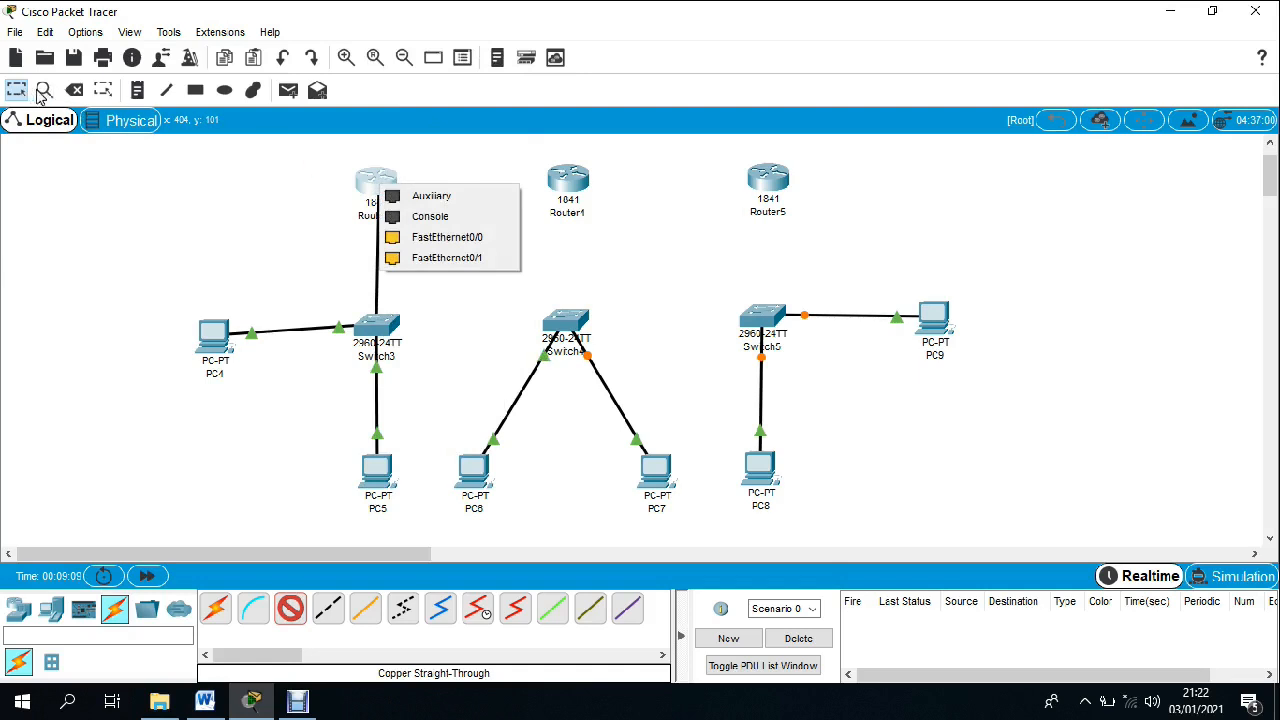
click(98, 93)
click(17, 92)
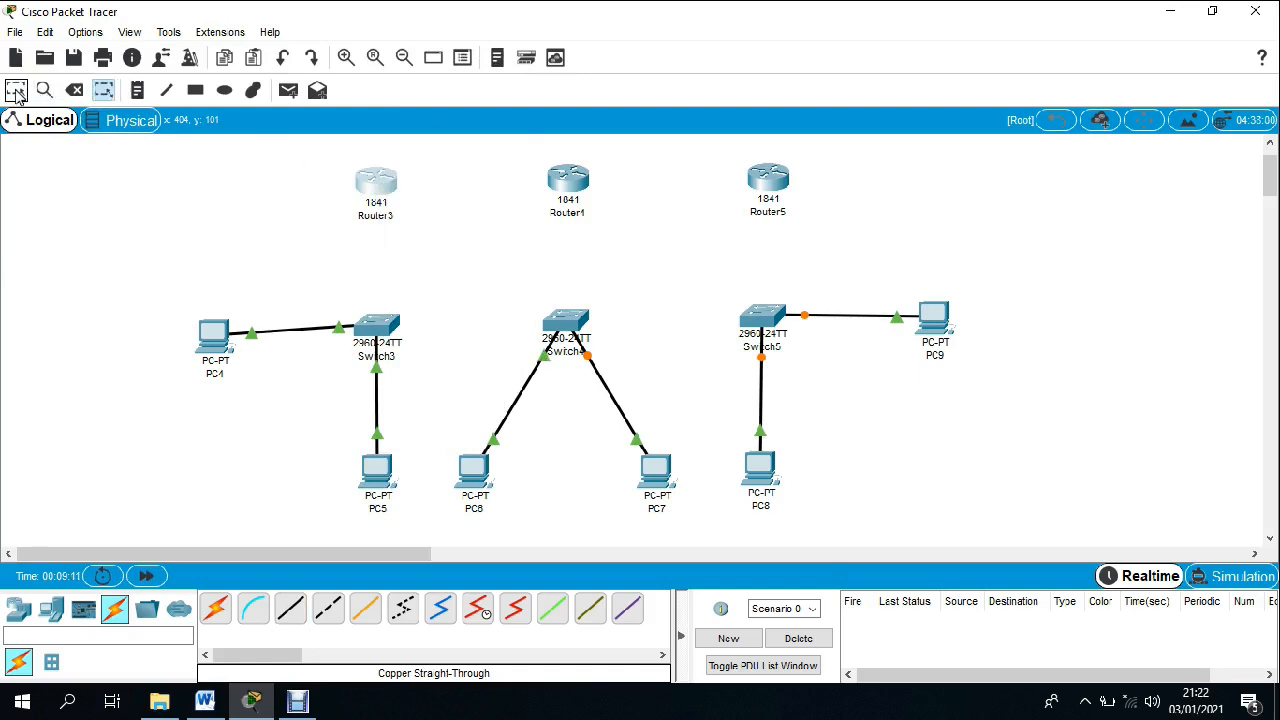
- Install a WIC-1ENET module in Router3's left-hand expansion slot while it is powered off, and switch the router back on
click(382, 190)
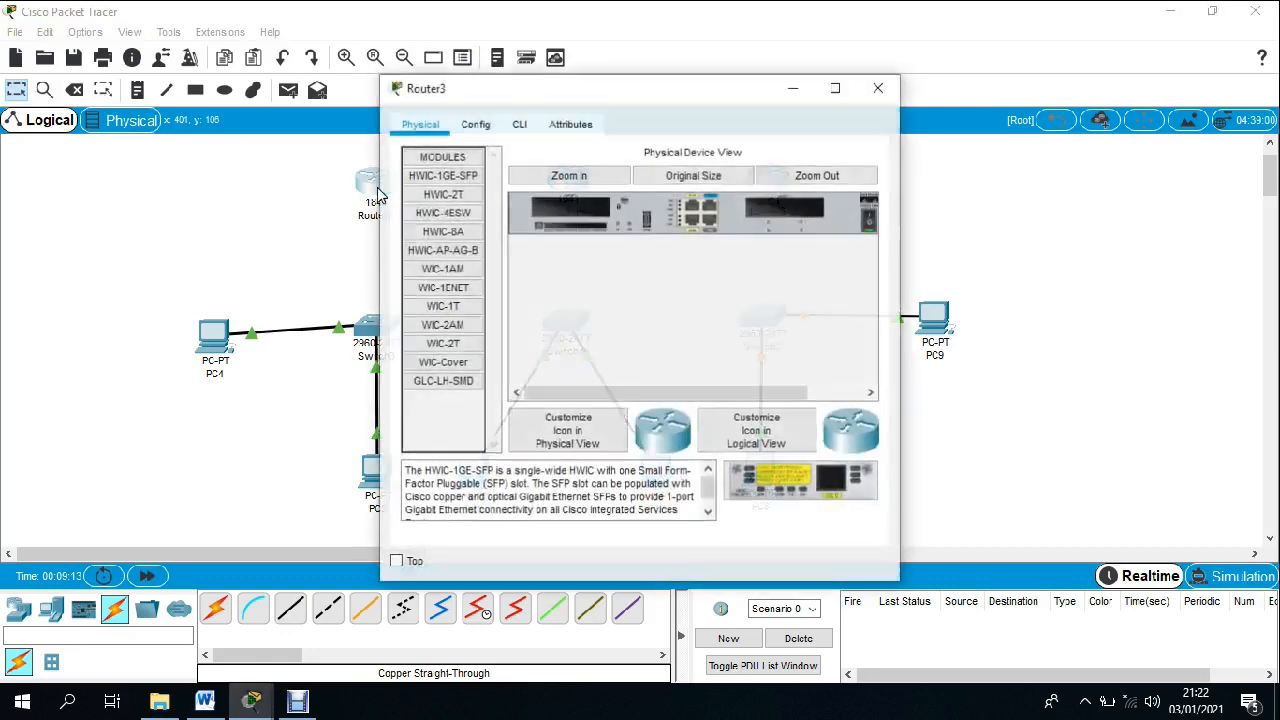
click(571, 130)
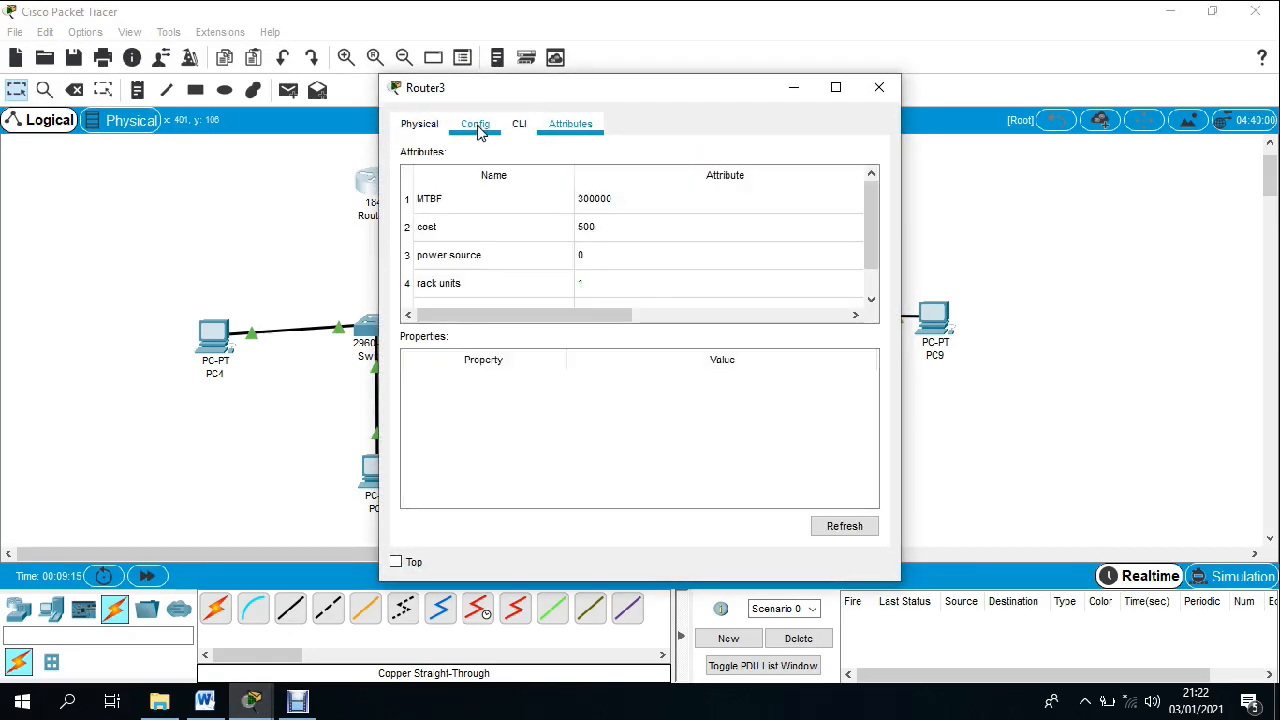
click(420, 125)
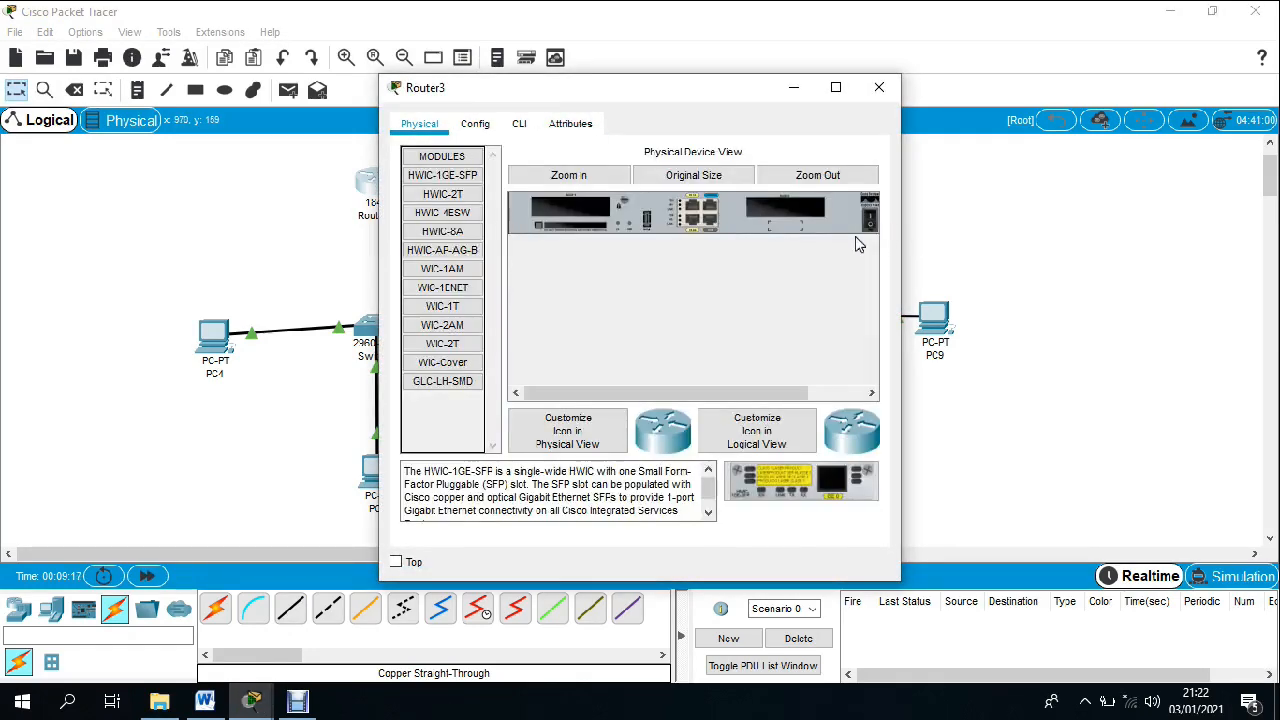
click(465, 287)
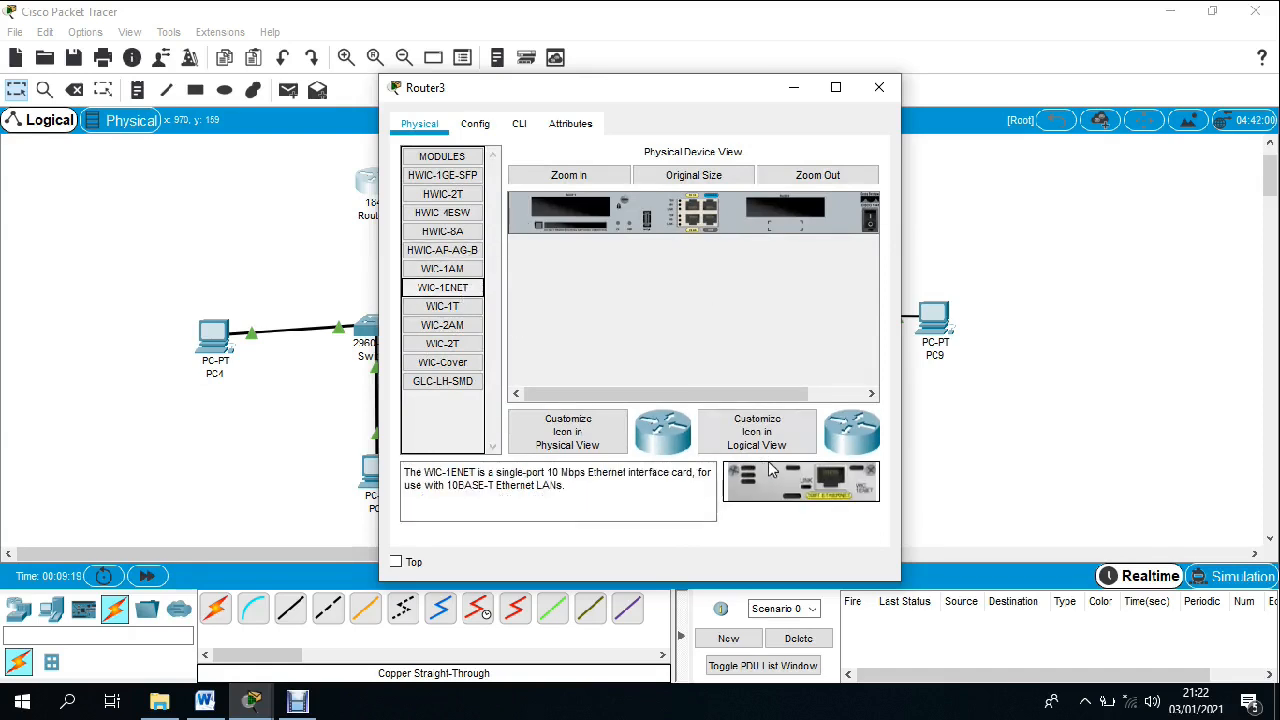
drag(783, 485, 565, 208)
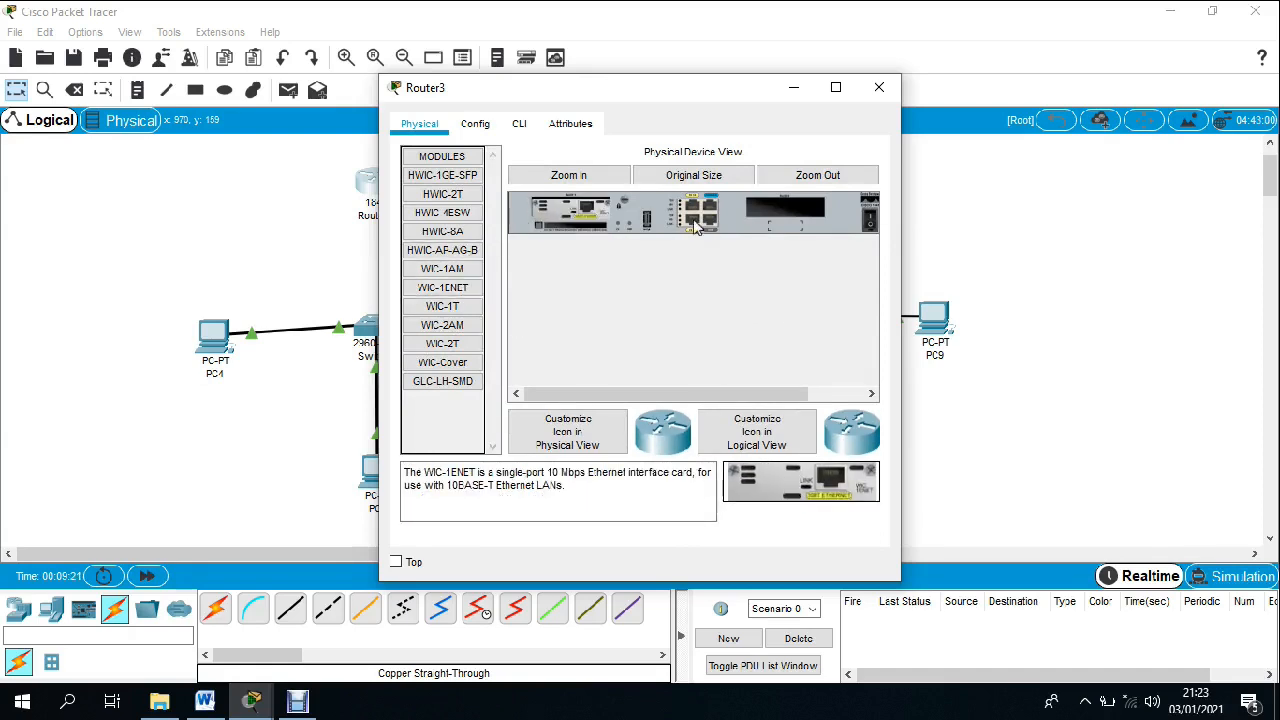
click(872, 220)
click(879, 89)
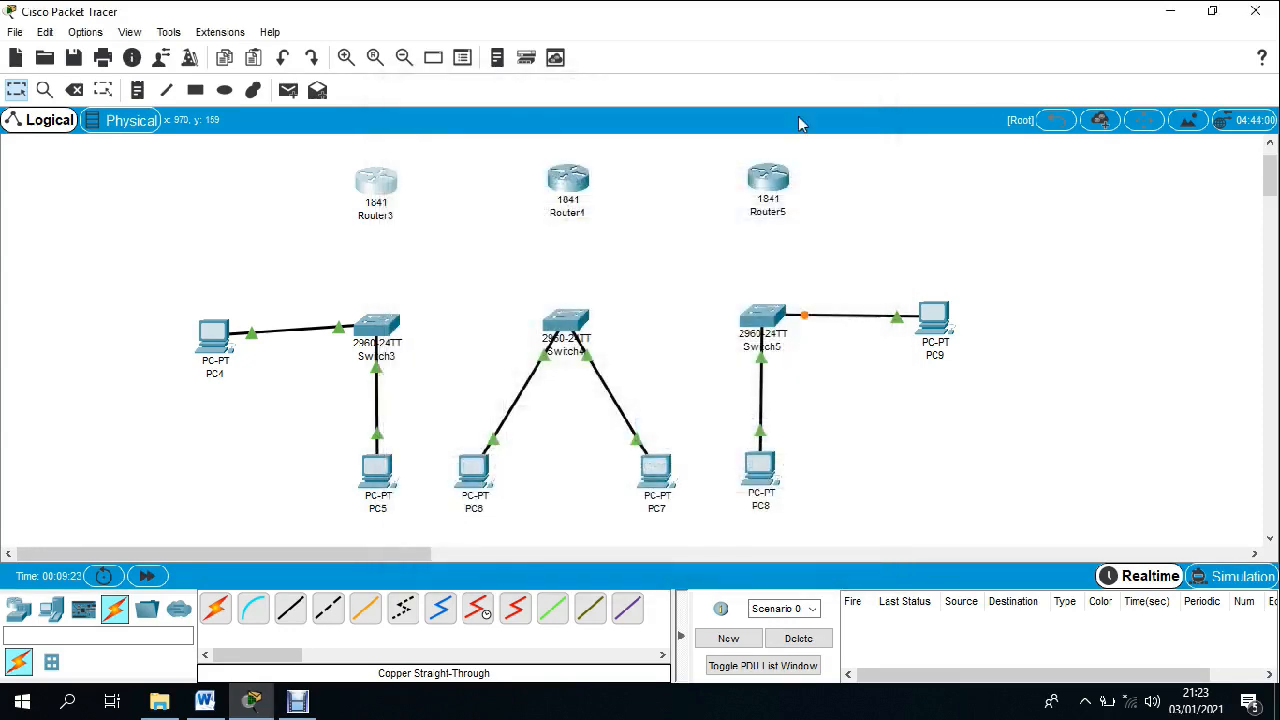
- Install a WIC-1ENET module in Router4's left-hand expansion slot while it is powered off, and switch the router back on
click(580, 188)
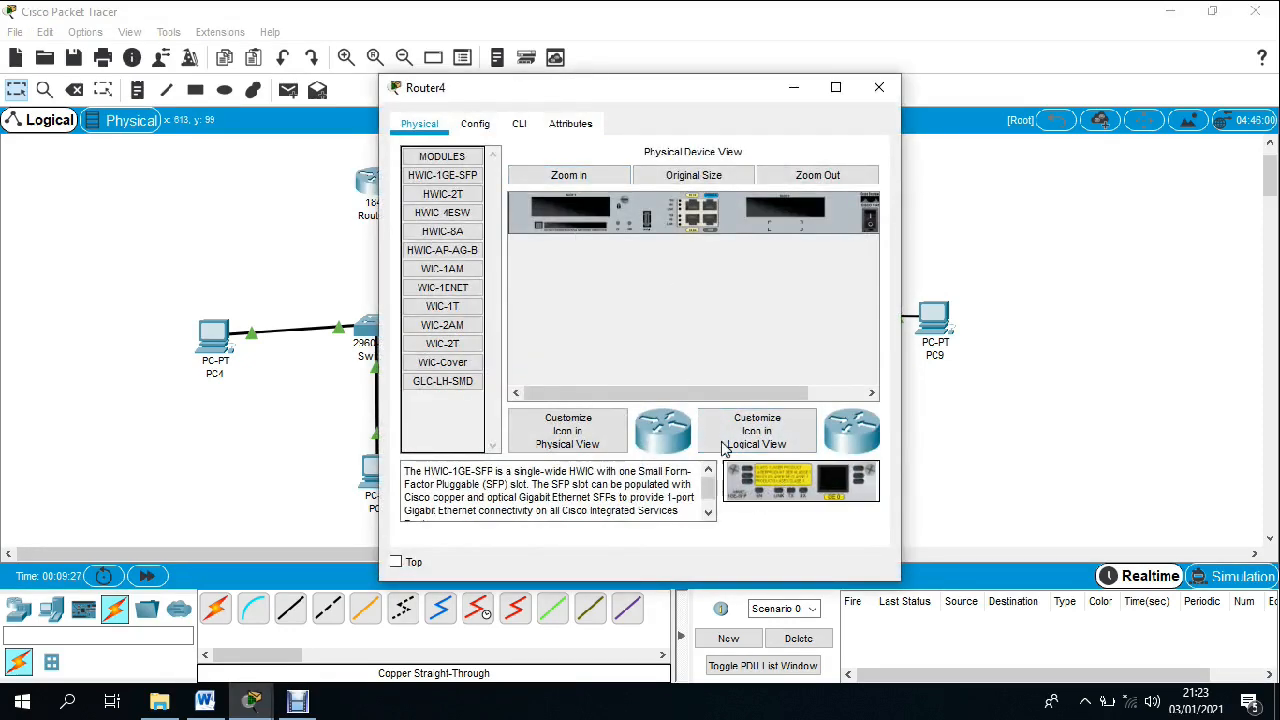
click(466, 288)
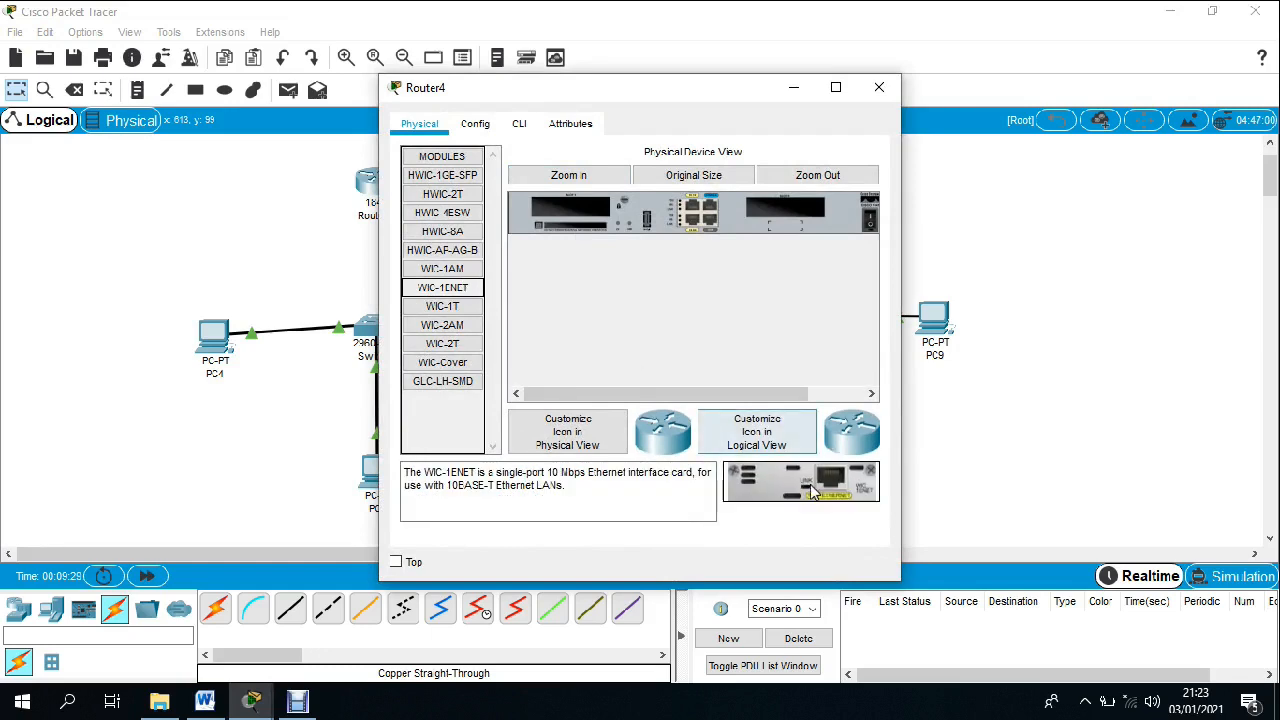
drag(809, 486, 565, 208)
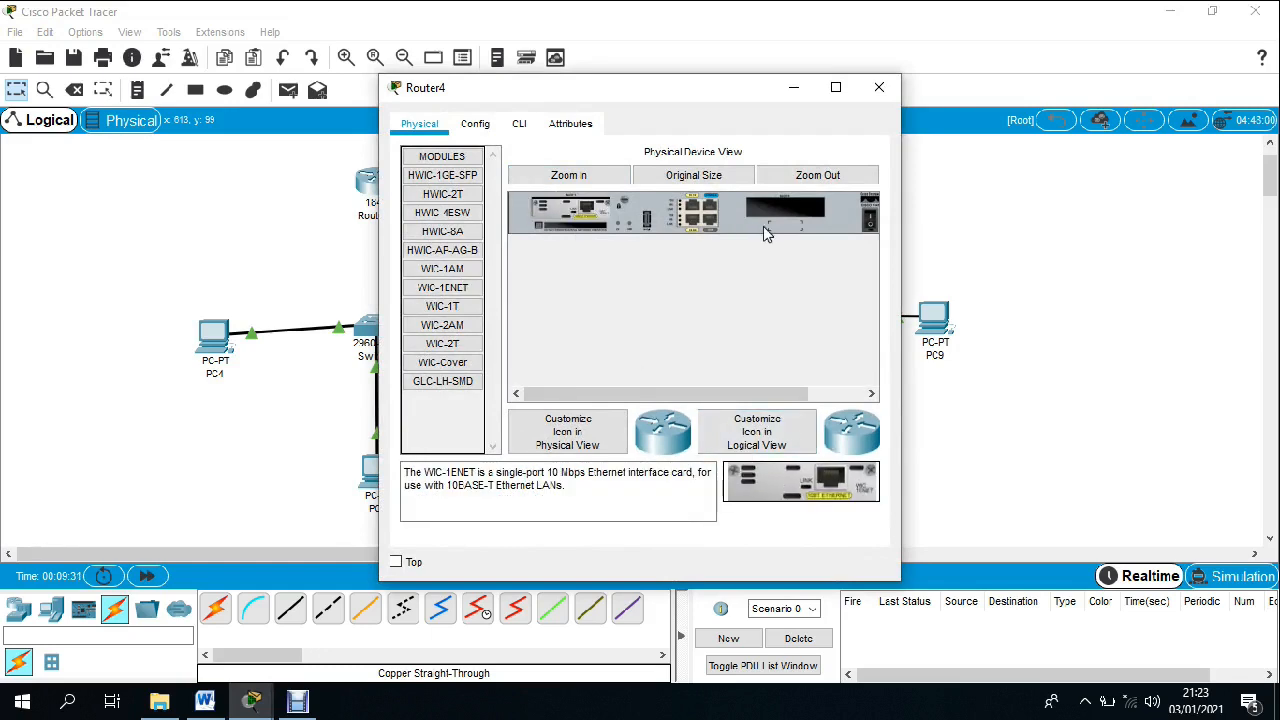
click(876, 227)
click(880, 88)
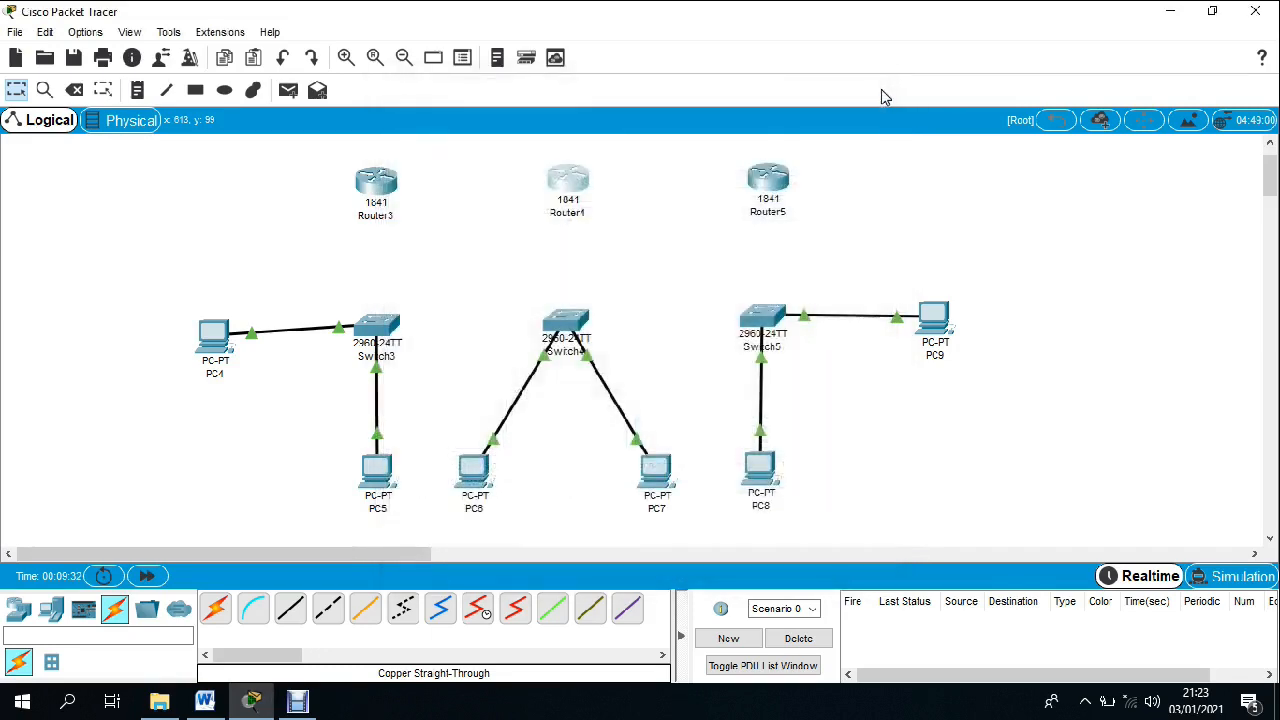
- Install a WIC-1ENET module in Router5's left-hand expansion slot while it is powered off, and switch the router back on
click(766, 183)
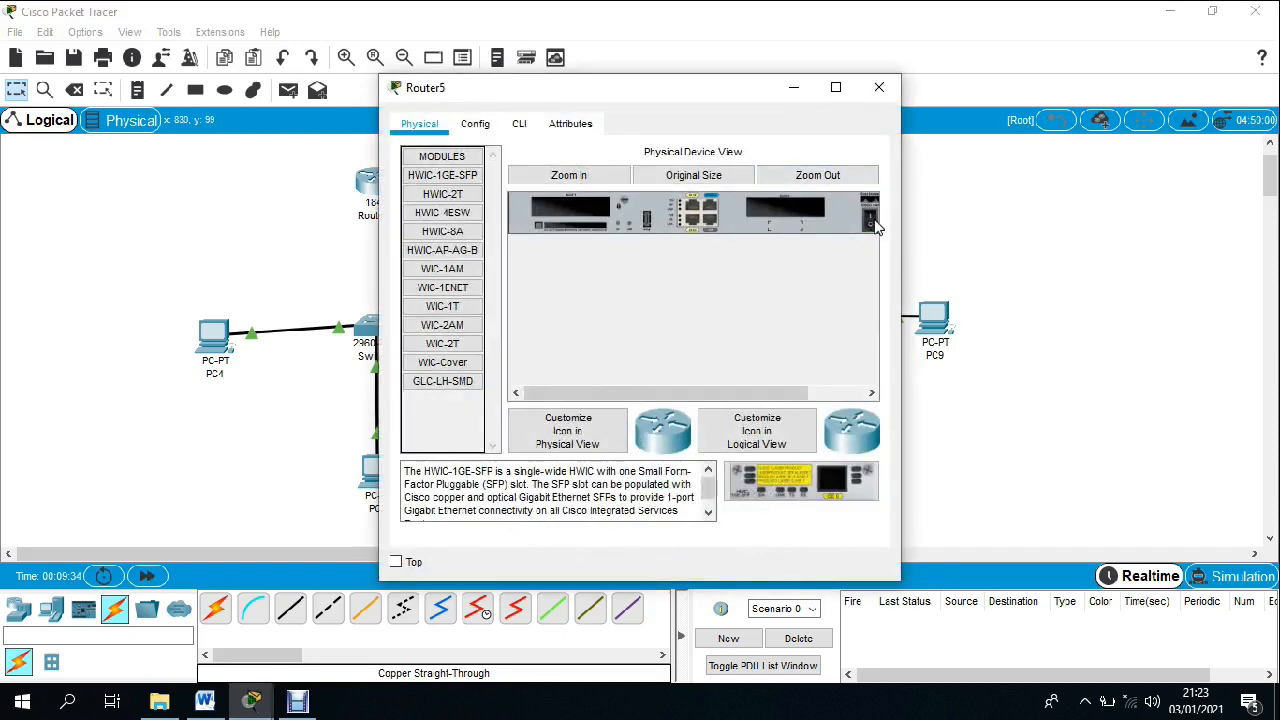
click(442, 287)
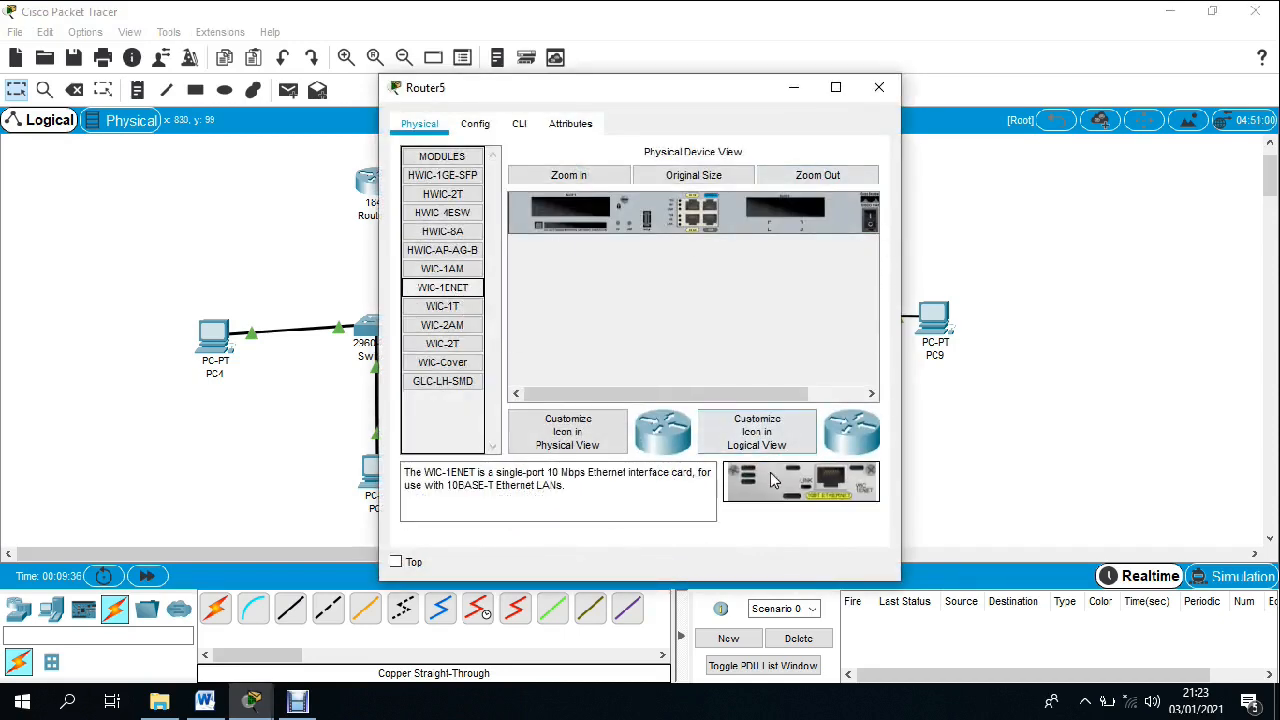
drag(775, 480, 580, 210)
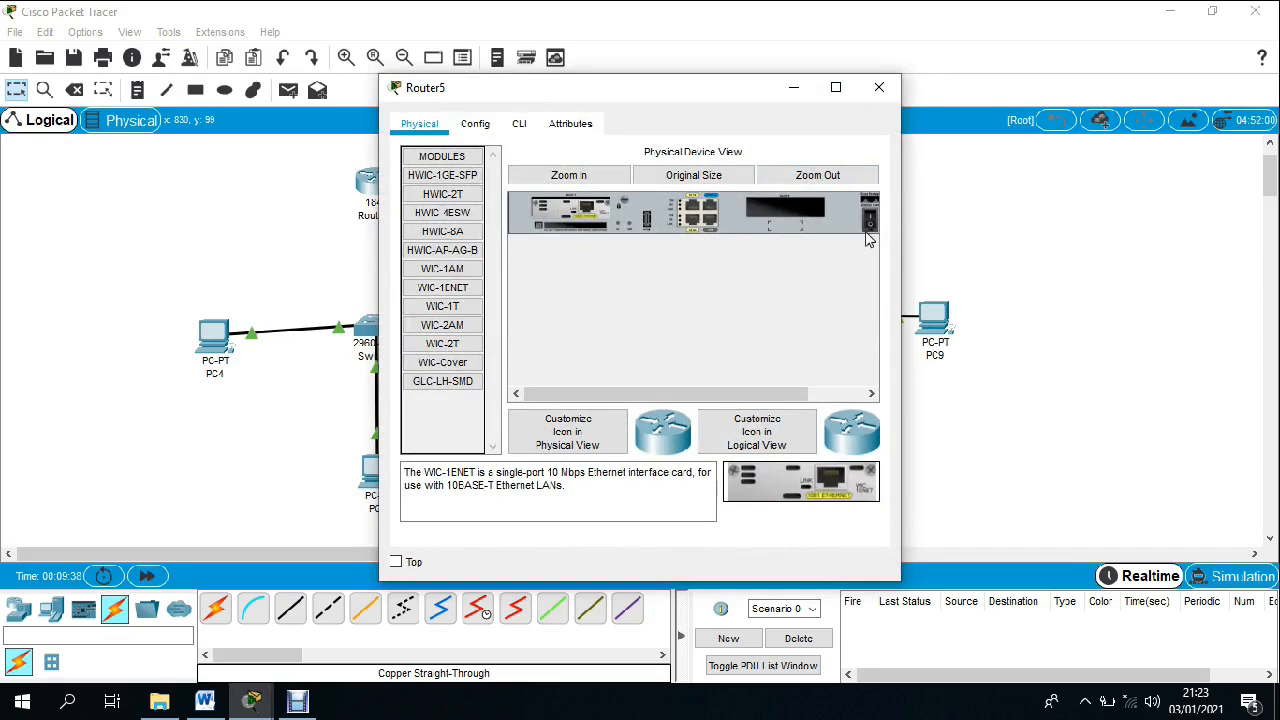
click(881, 86)
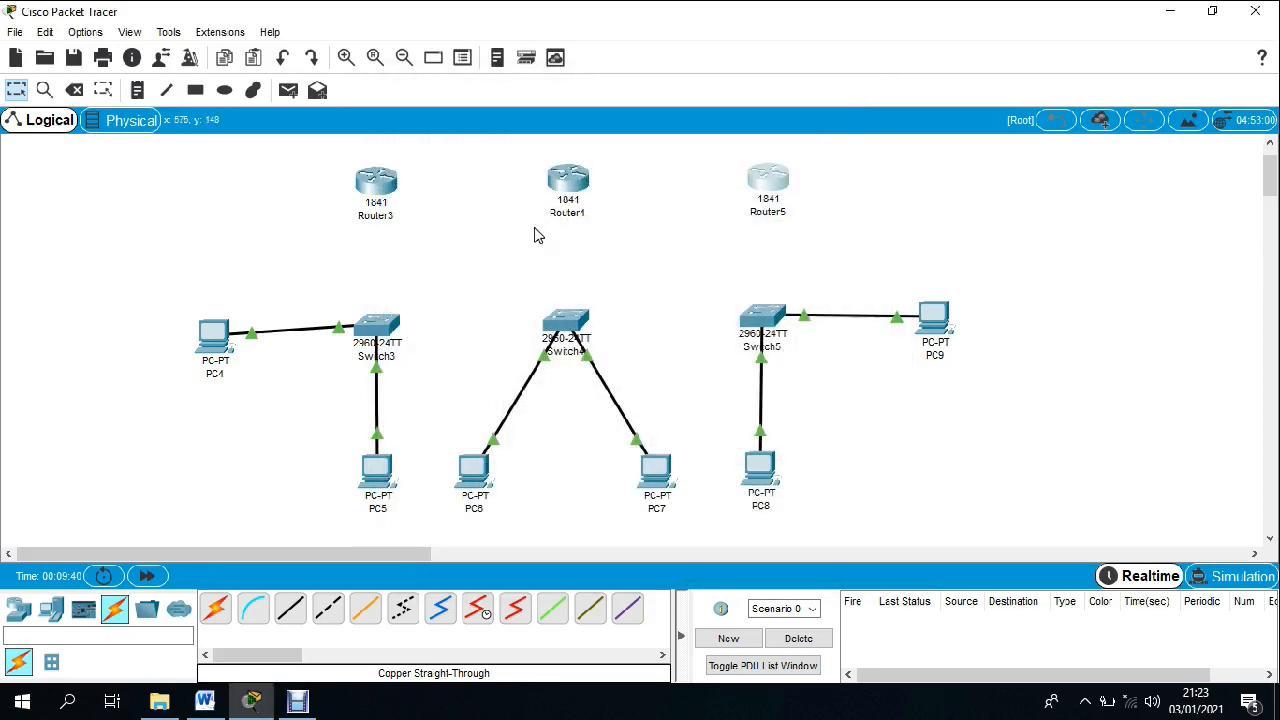
- Connect Router3's Ethernet0/1/0 port to Switch3 with a copper straight-through cable
click(291, 609)
click(380, 197)
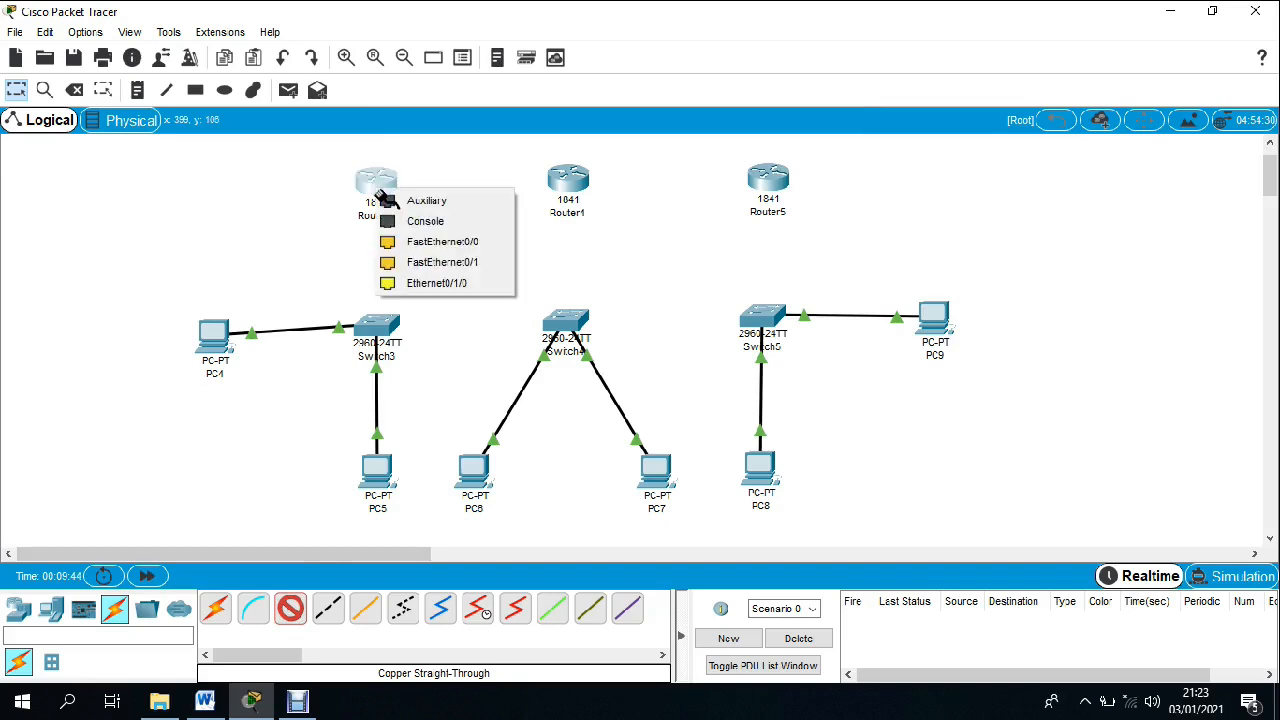
click(428, 283)
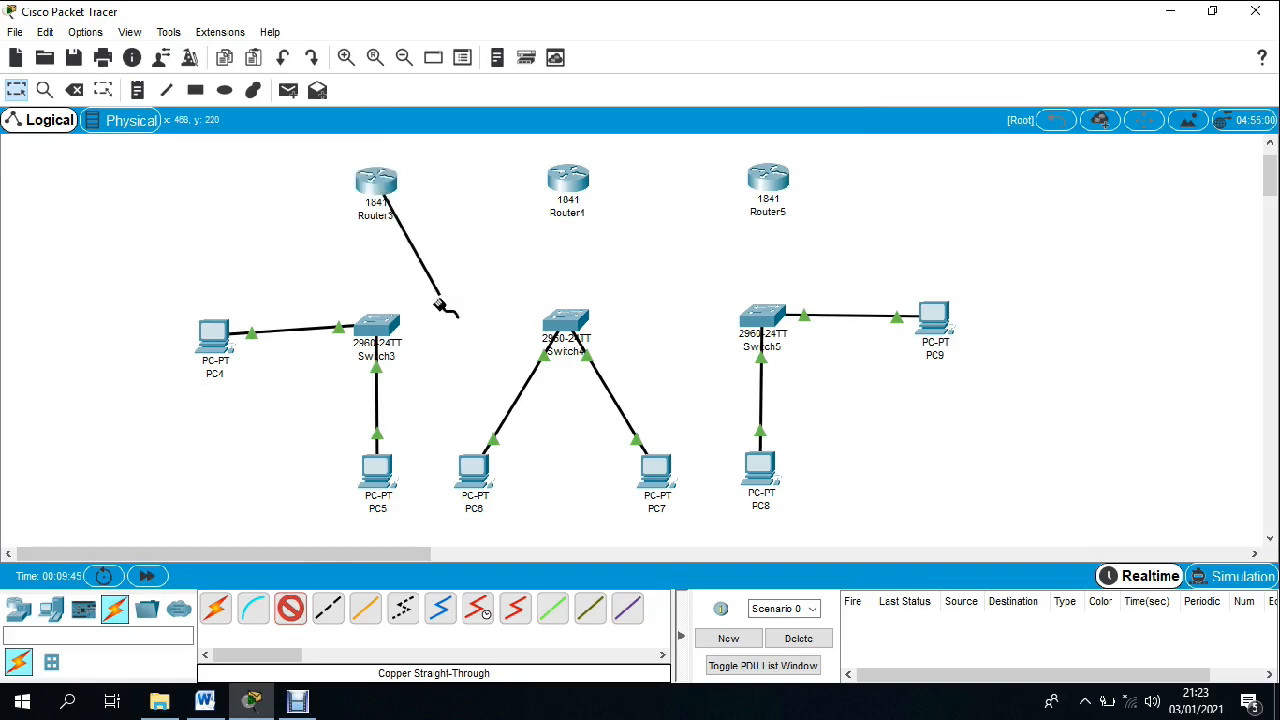
click(383, 325)
click(447, 49)
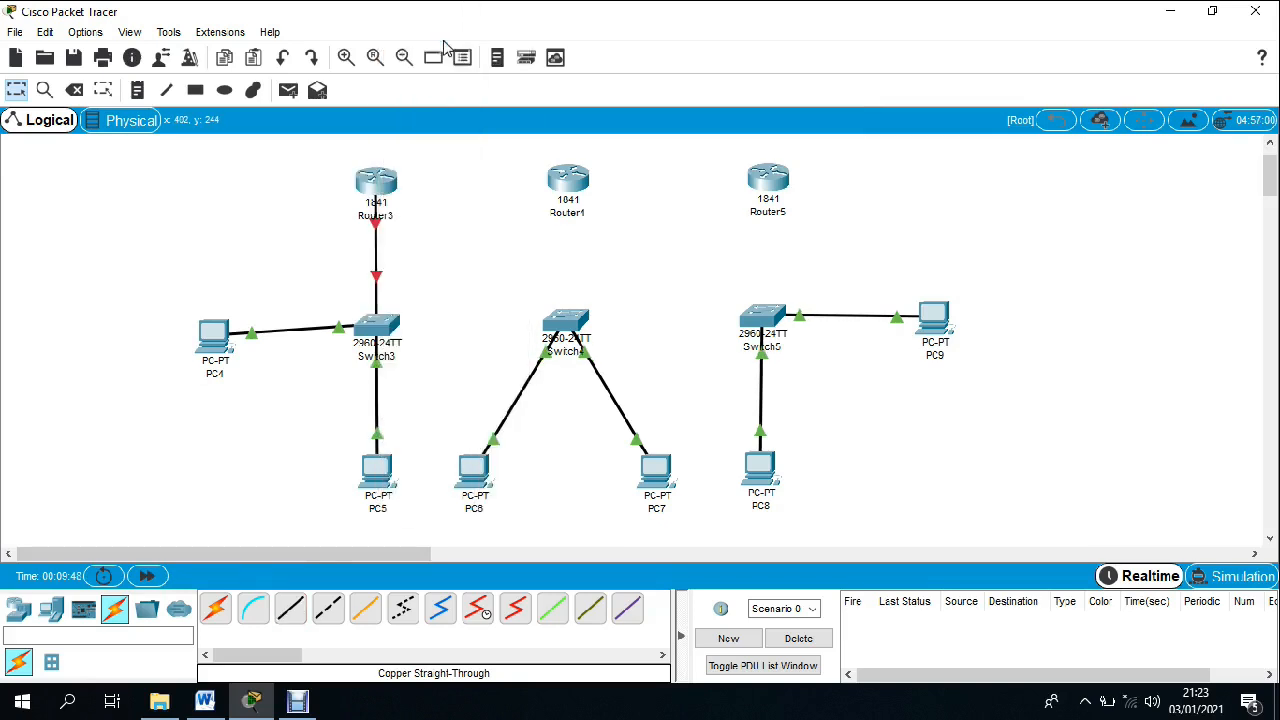
- Connect Router4's Ethernet0/1/0 port to Switch4 with a copper straight-through cable
click(291, 608)
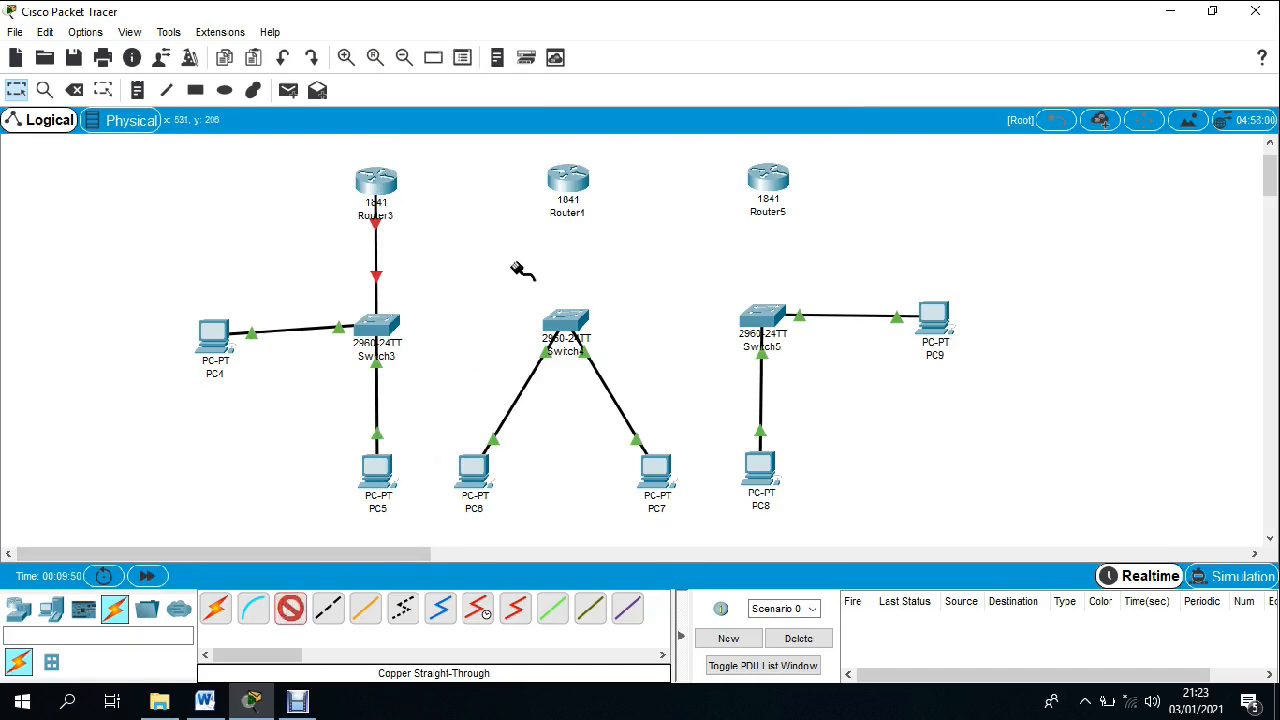
click(566, 178)
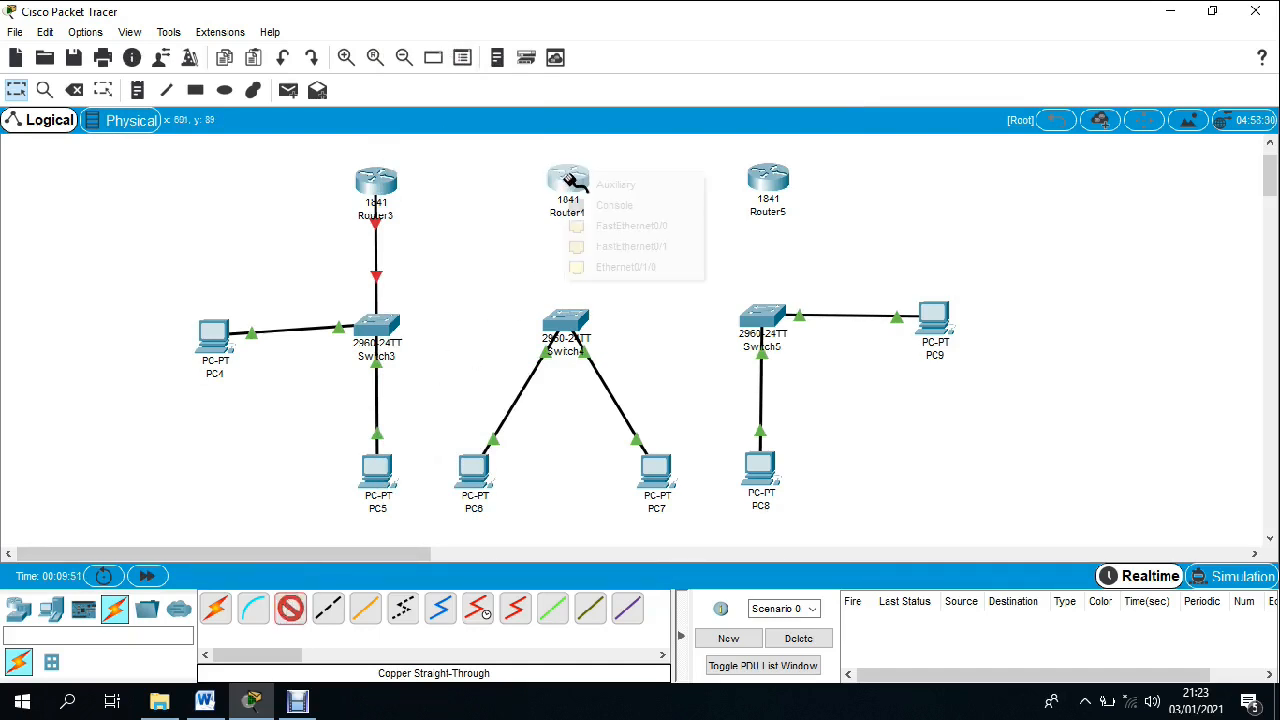
click(640, 270)
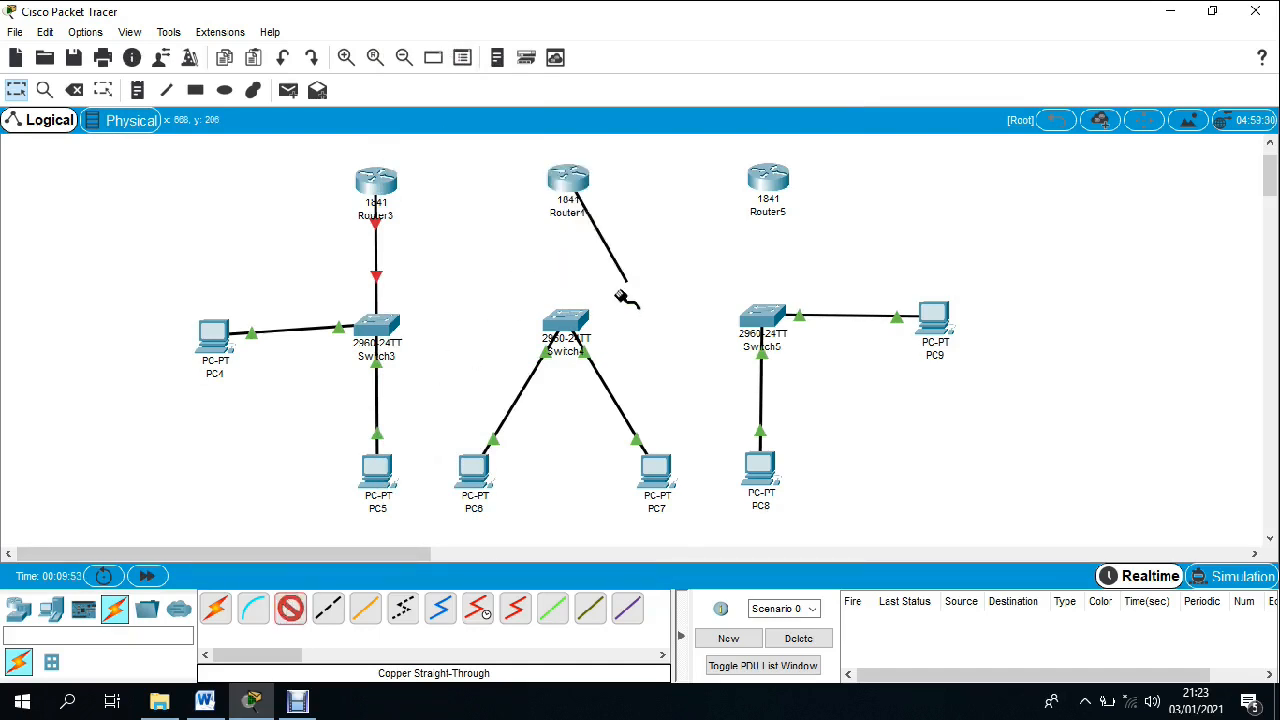
click(567, 322)
click(621, 37)
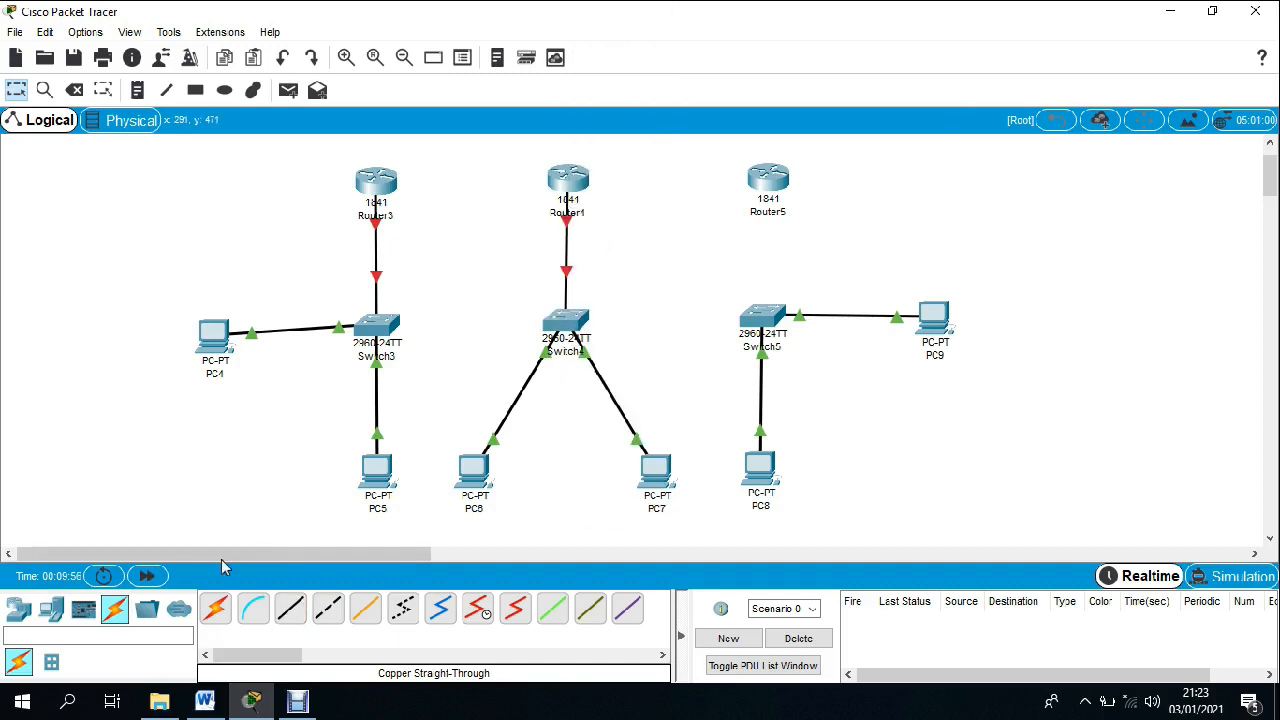
- Connect Router5's Ethernet0/1/0 port to Switch5's FastEthernet0/3 port with a copper straight-through cable
click(291, 609)
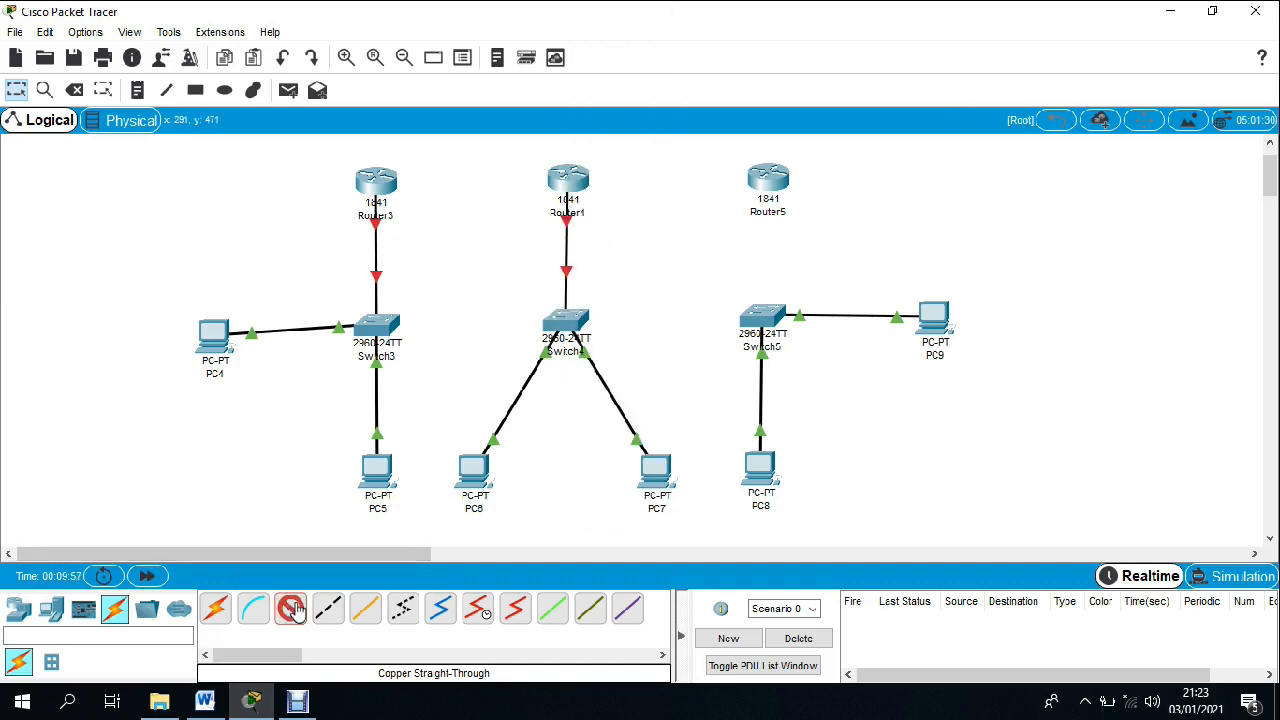
click(775, 183)
click(872, 274)
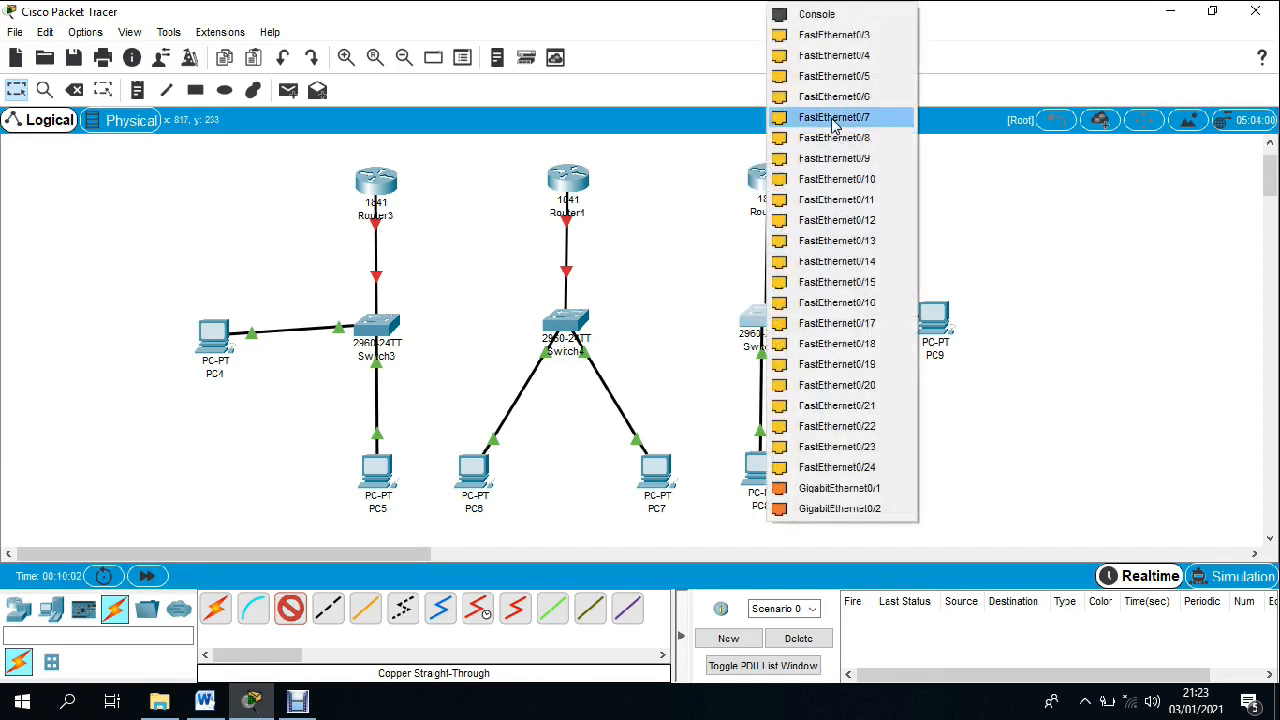
click(843, 38)
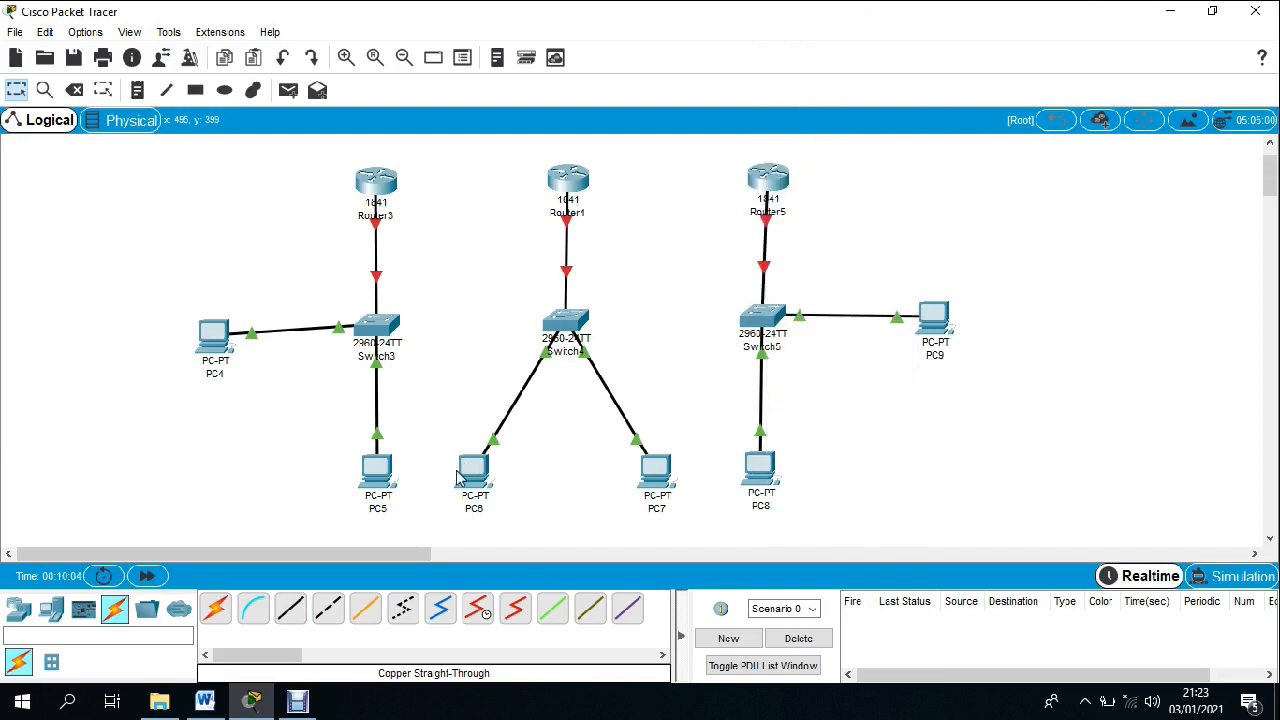
- Connect Router3's FastEthernet0/0 port to Router4's FastEthernet0/0 port with a copper cross-over cable
click(327, 610)
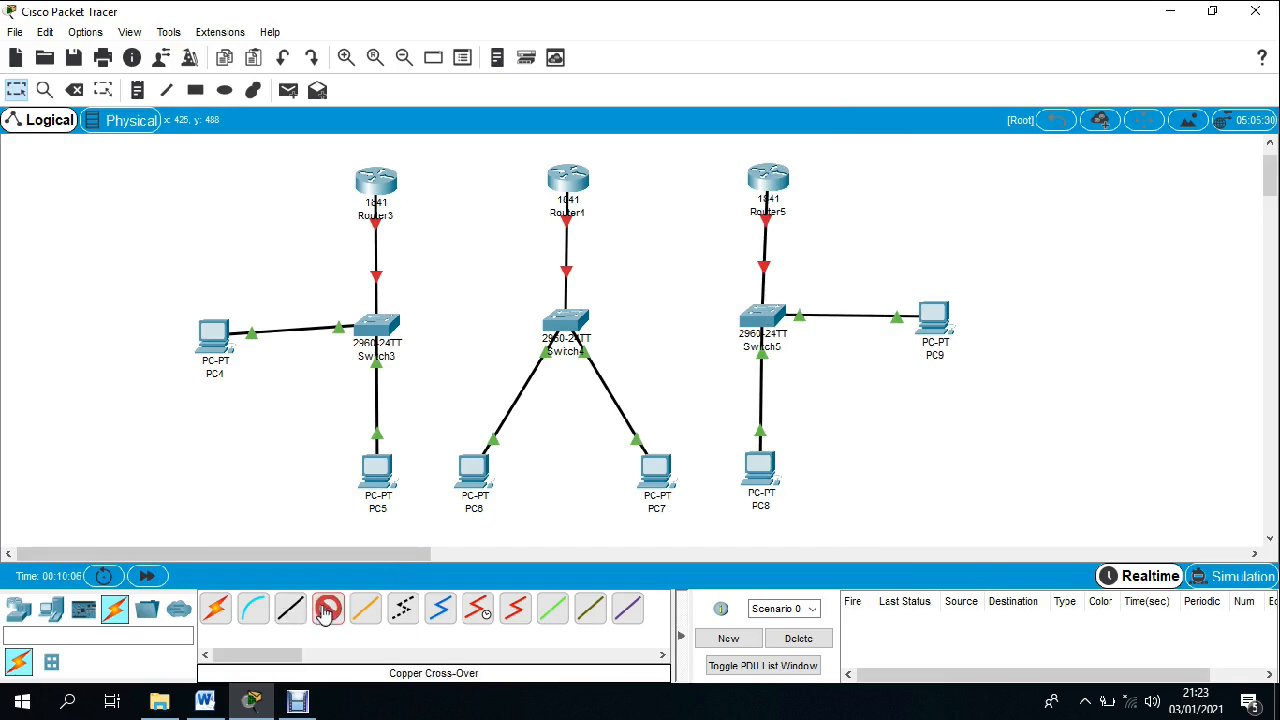
click(378, 176)
click(452, 223)
click(565, 178)
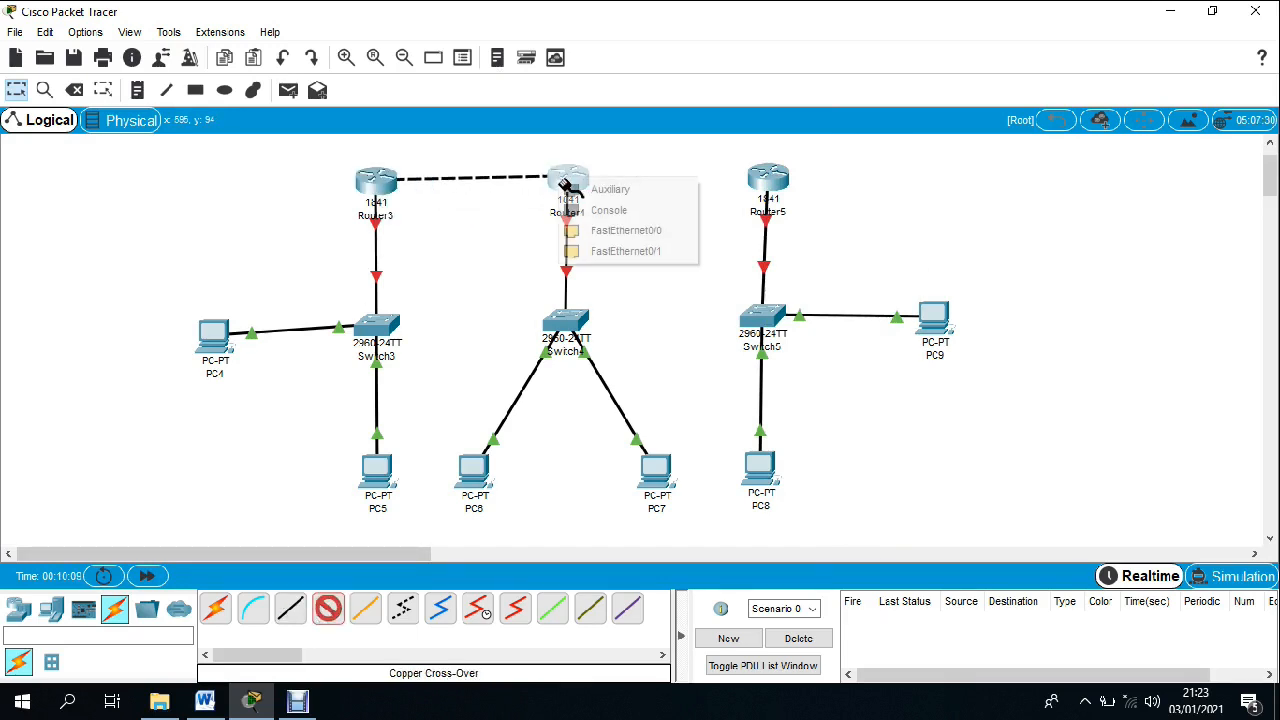
click(652, 231)
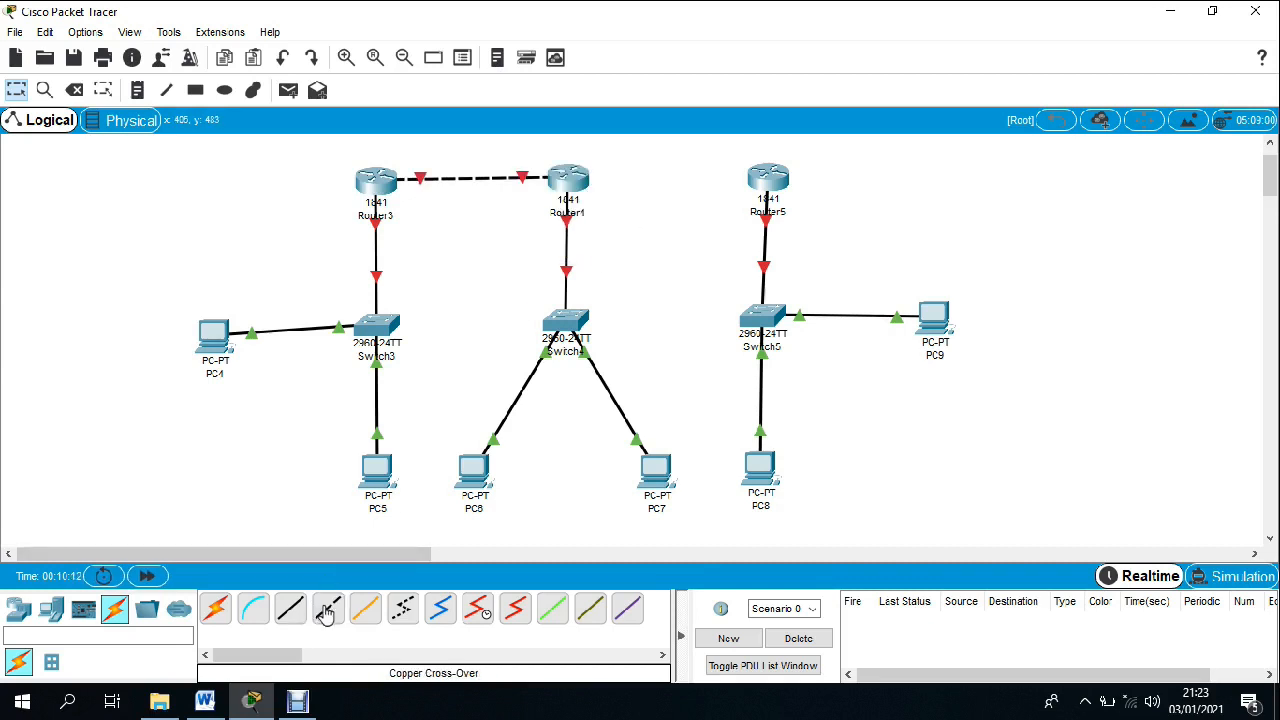
- Connect Router4's FastEthernet0/1 port to Router5's FastEthernet0/1 port with a copper cross-over cable
click(576, 182)
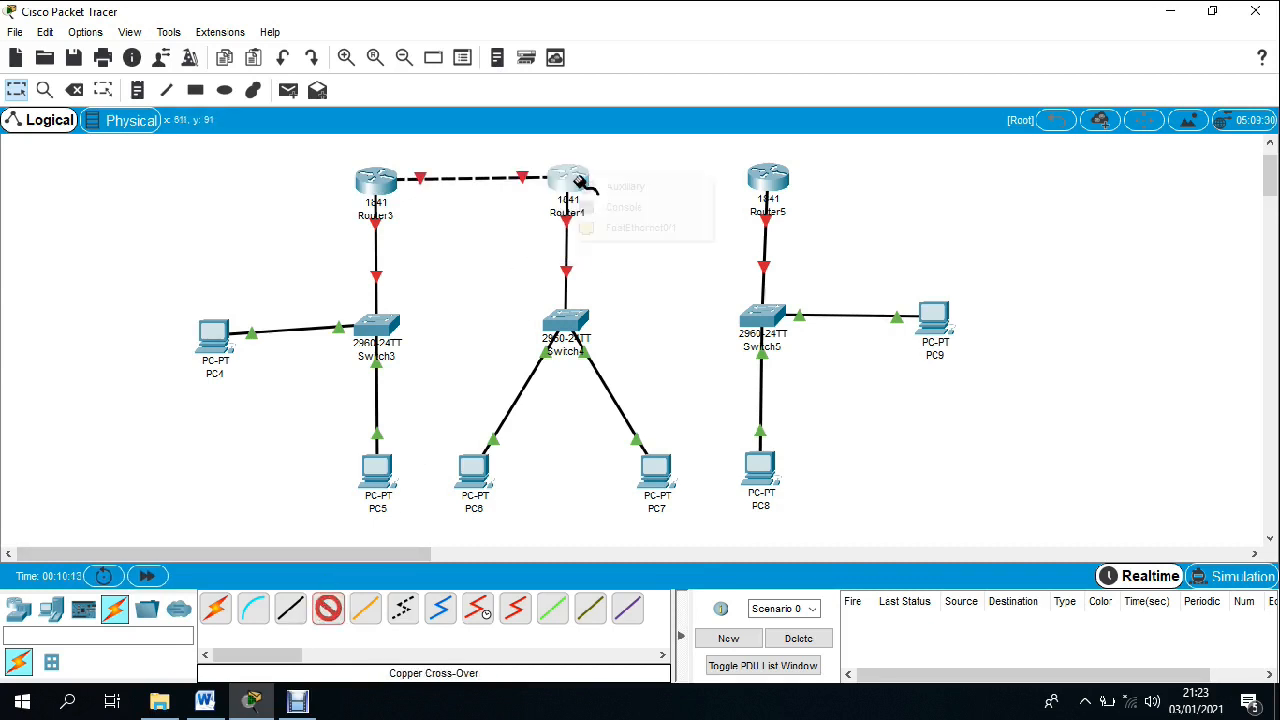
click(645, 232)
click(767, 176)
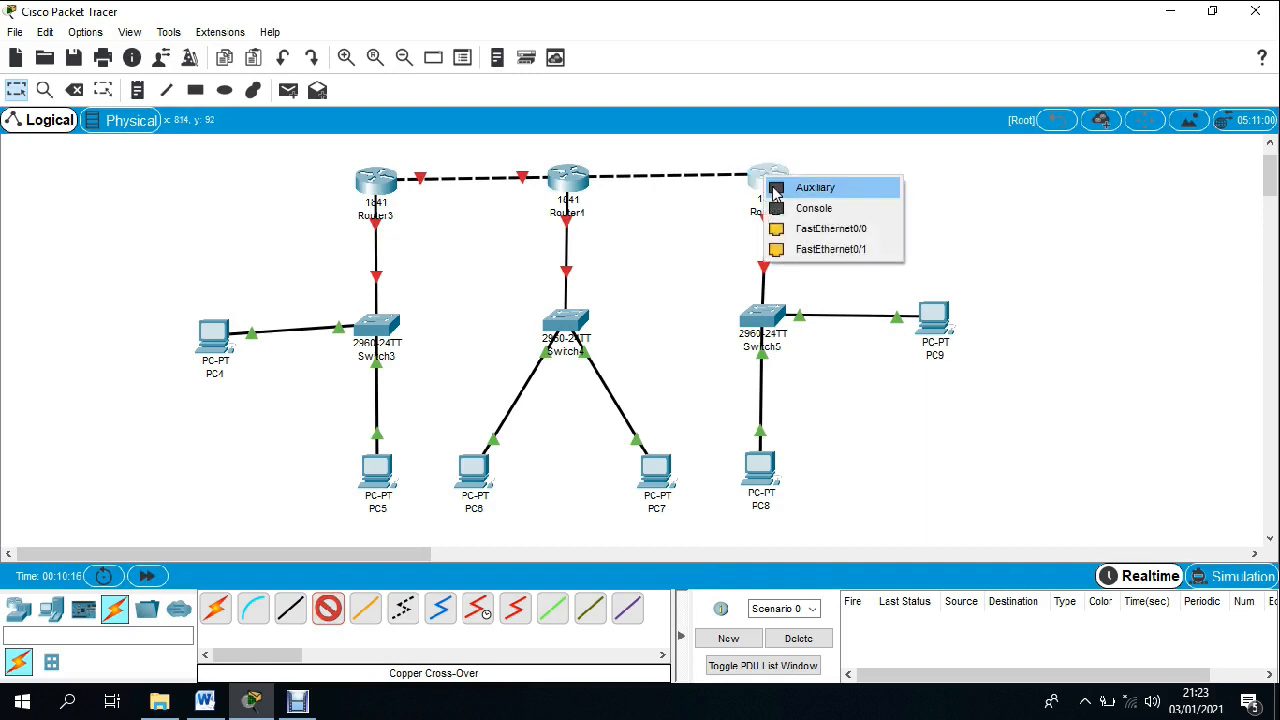
click(836, 248)
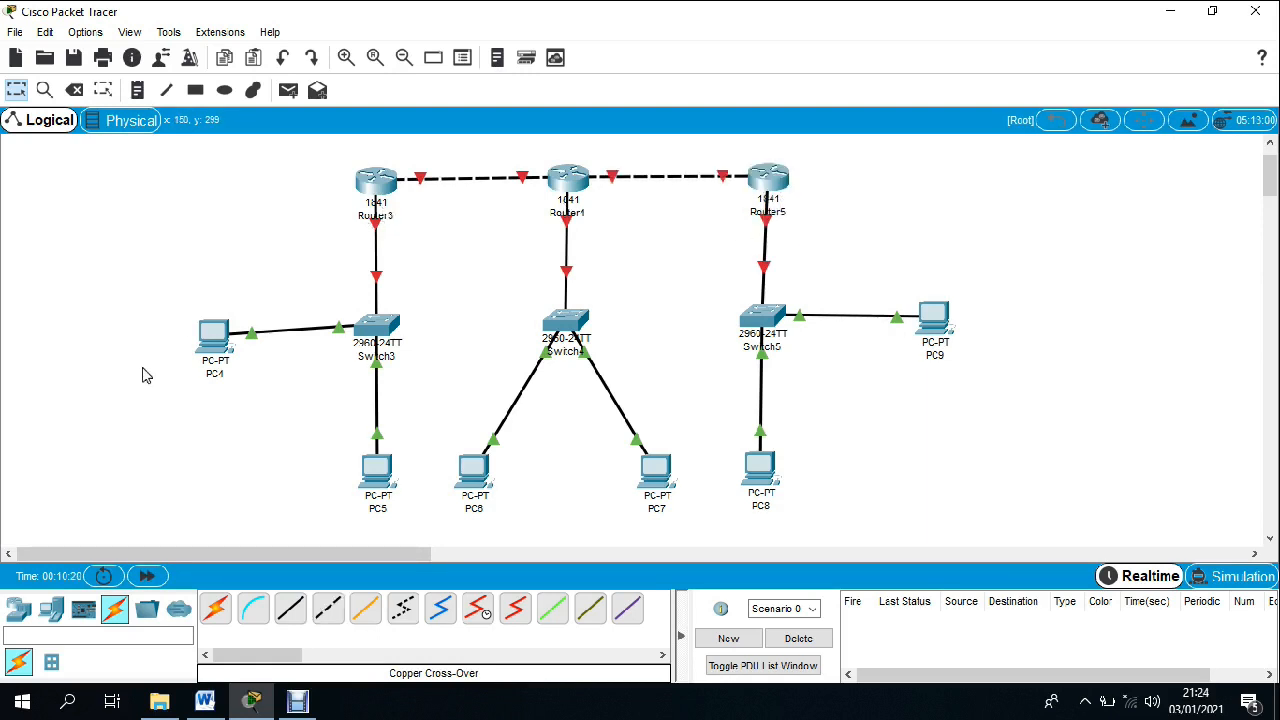
- Straighten the layout by moving PC4 level with Switch3 and Router5 directly above Switch5
drag(221, 337, 218, 321)
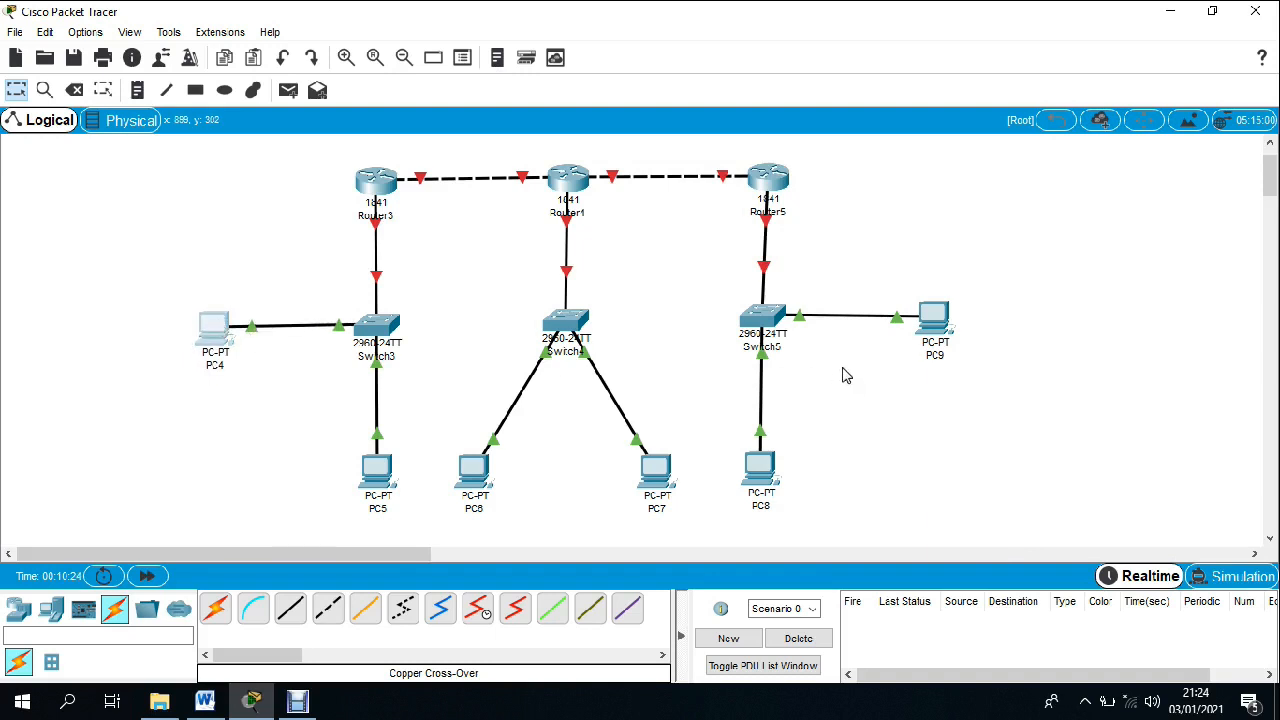
drag(780, 179, 772, 181)
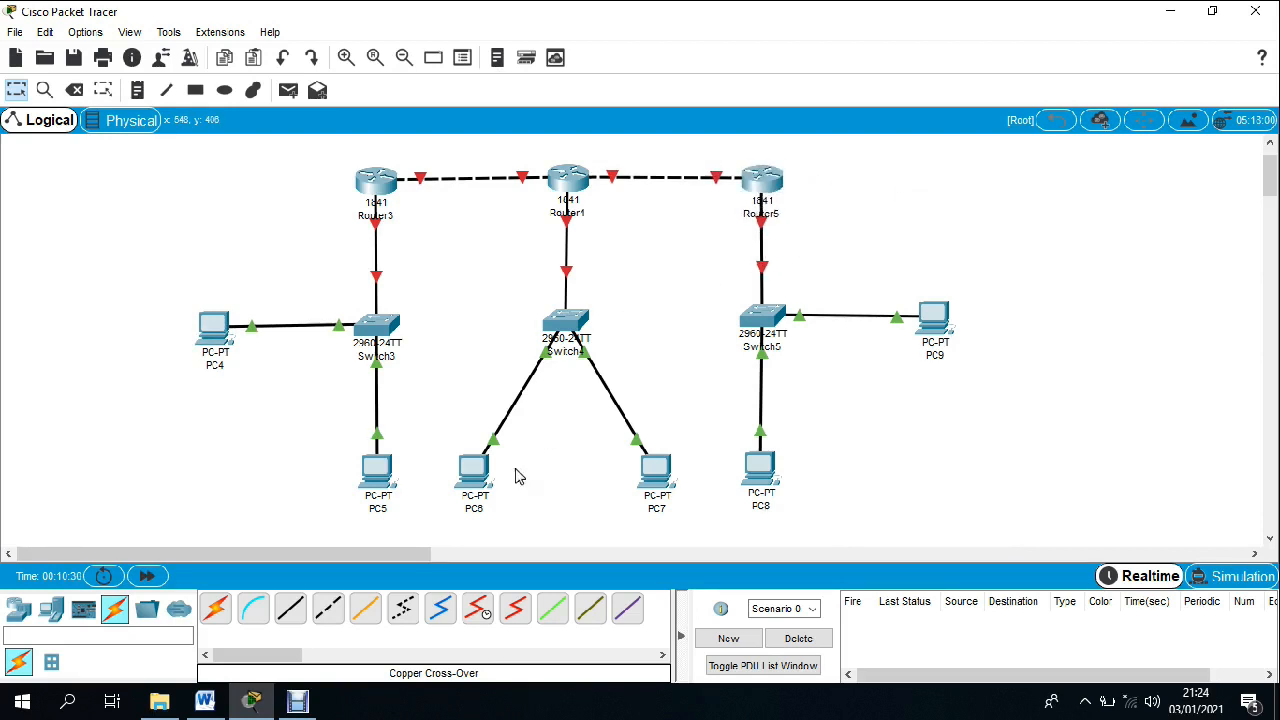
- Place two text notes in the empty area above PC4, reading 192.168.1.1 and 192.168.1.2
click(137, 90)
click(103, 252)
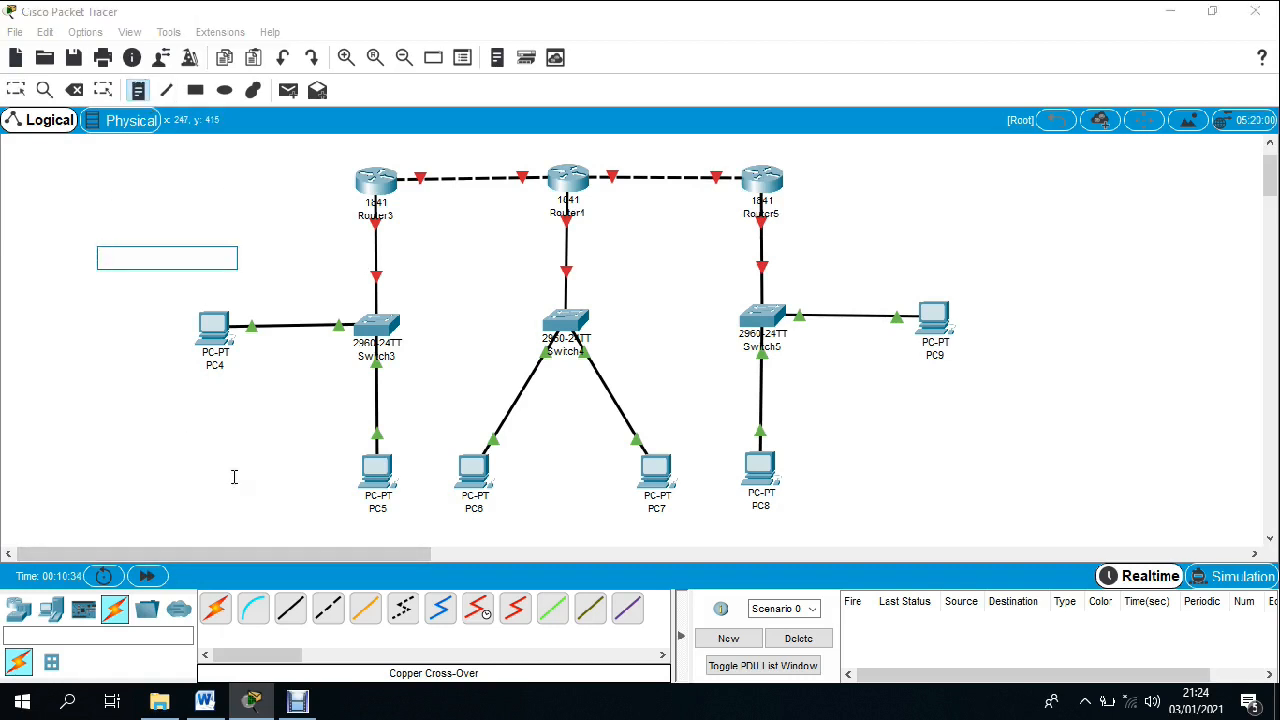
text(192)
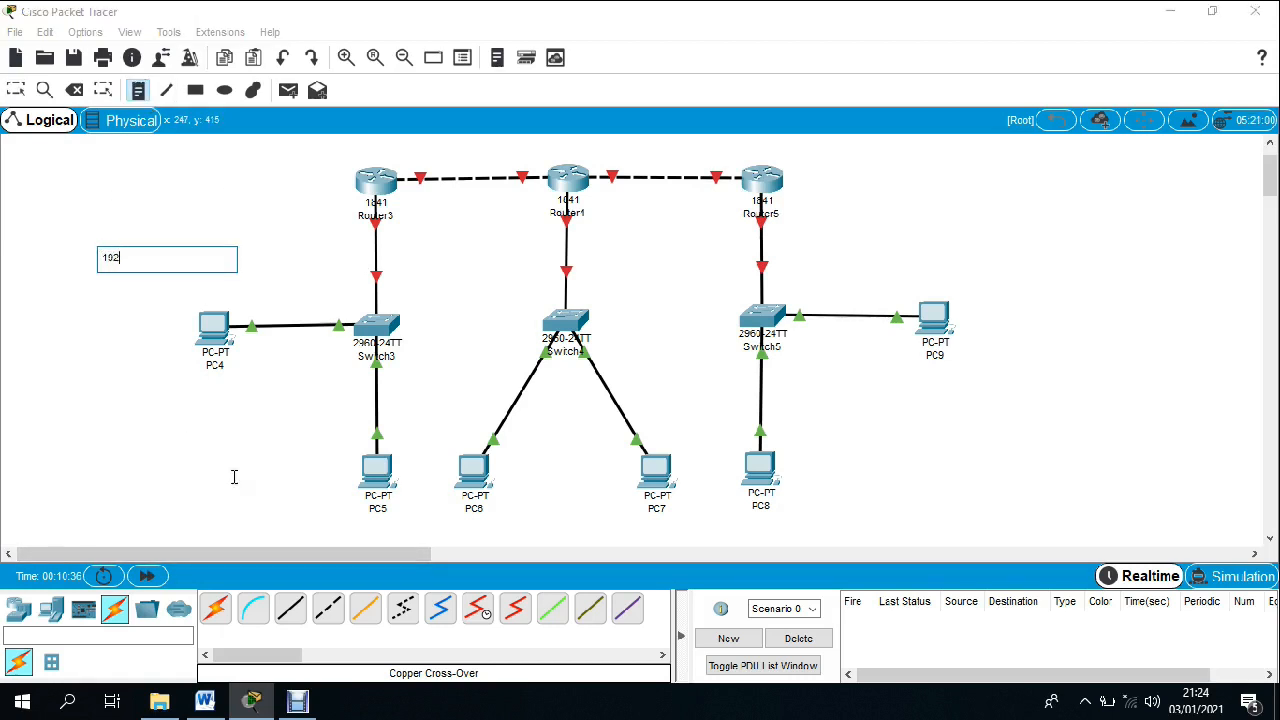
text(.168.1.1)
click(103, 209)
text(1)
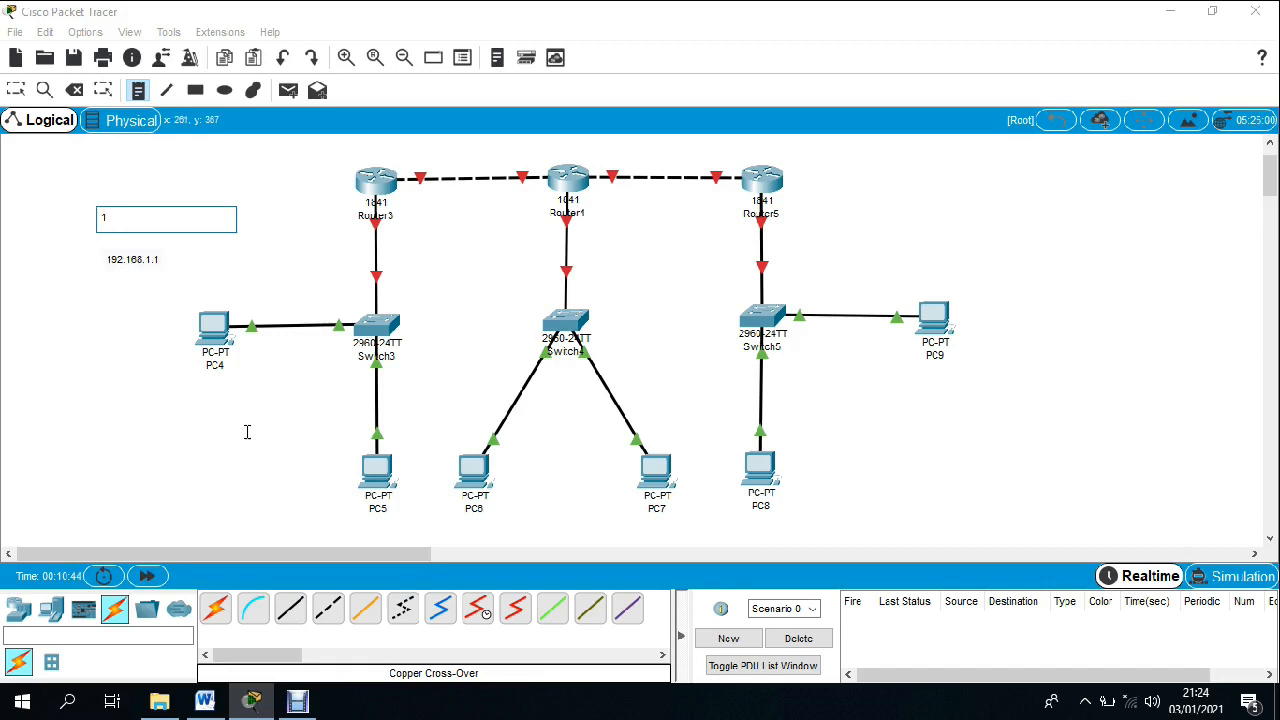
text(92.168.1.2)
- Add two more text notes around PC4 reading 192.168.2.1 and 192.168.2.2
click(90, 310)
text(19)
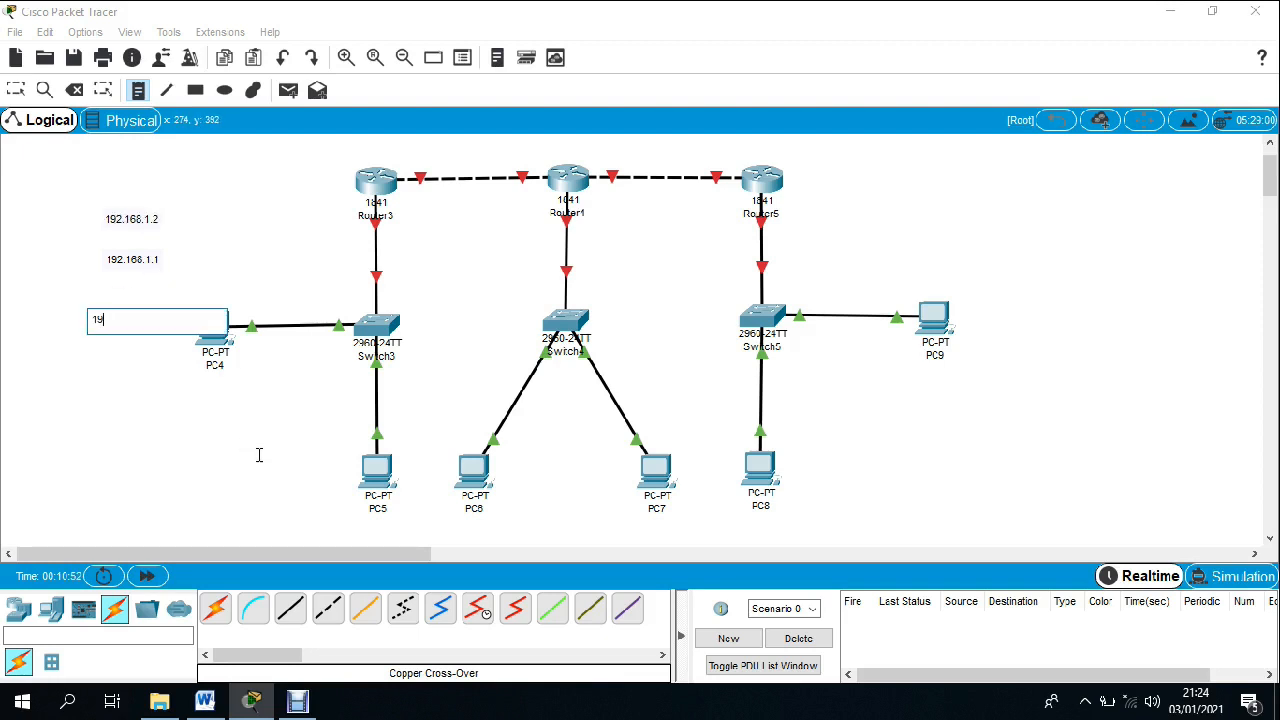
text(2.168.2.1)
click(148, 407)
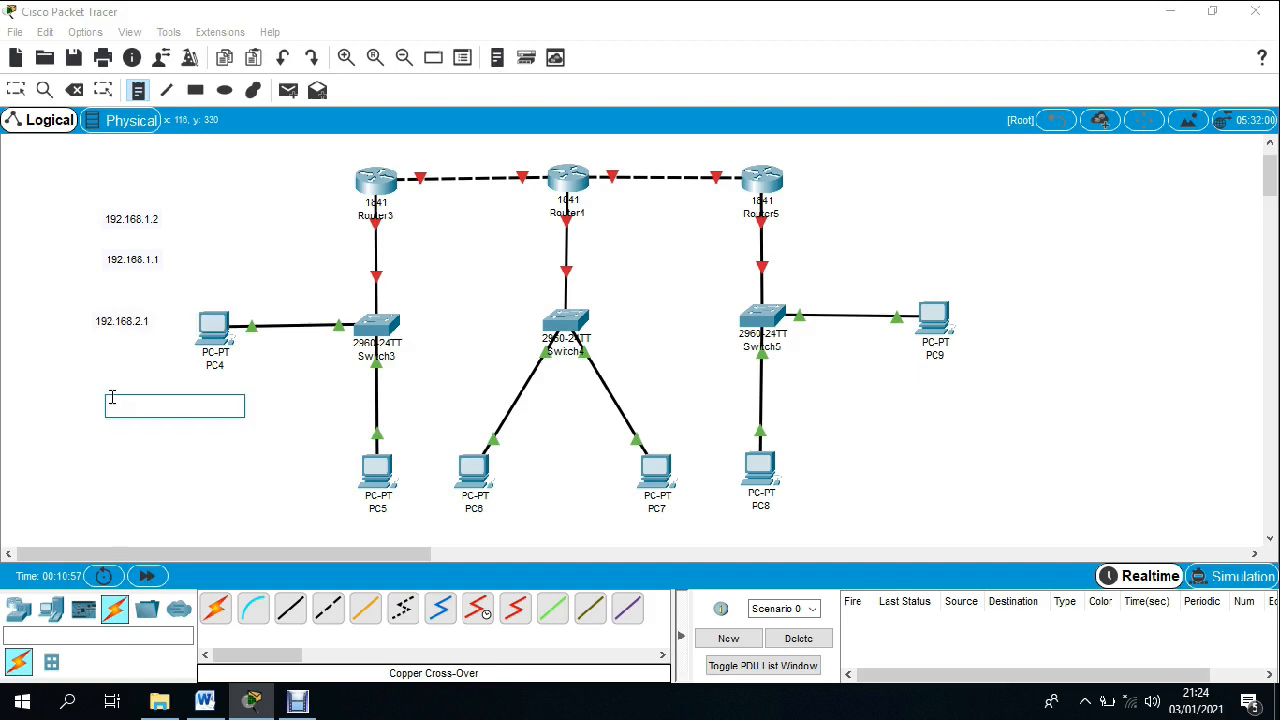
text(192.100)
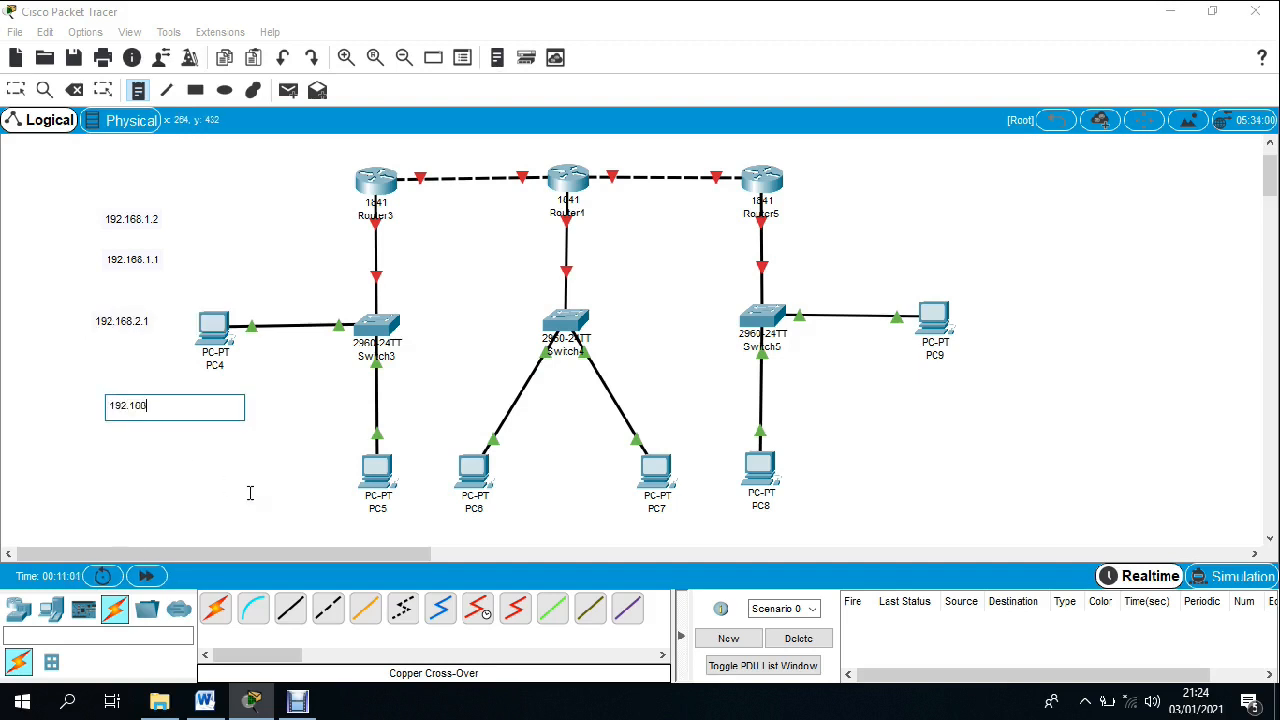
text(.2.2)
- Add text notes reading 192.168.11.1, 192.168.12.1 and 192.168.13.1 in the empty area beside PC5
click(120, 448)
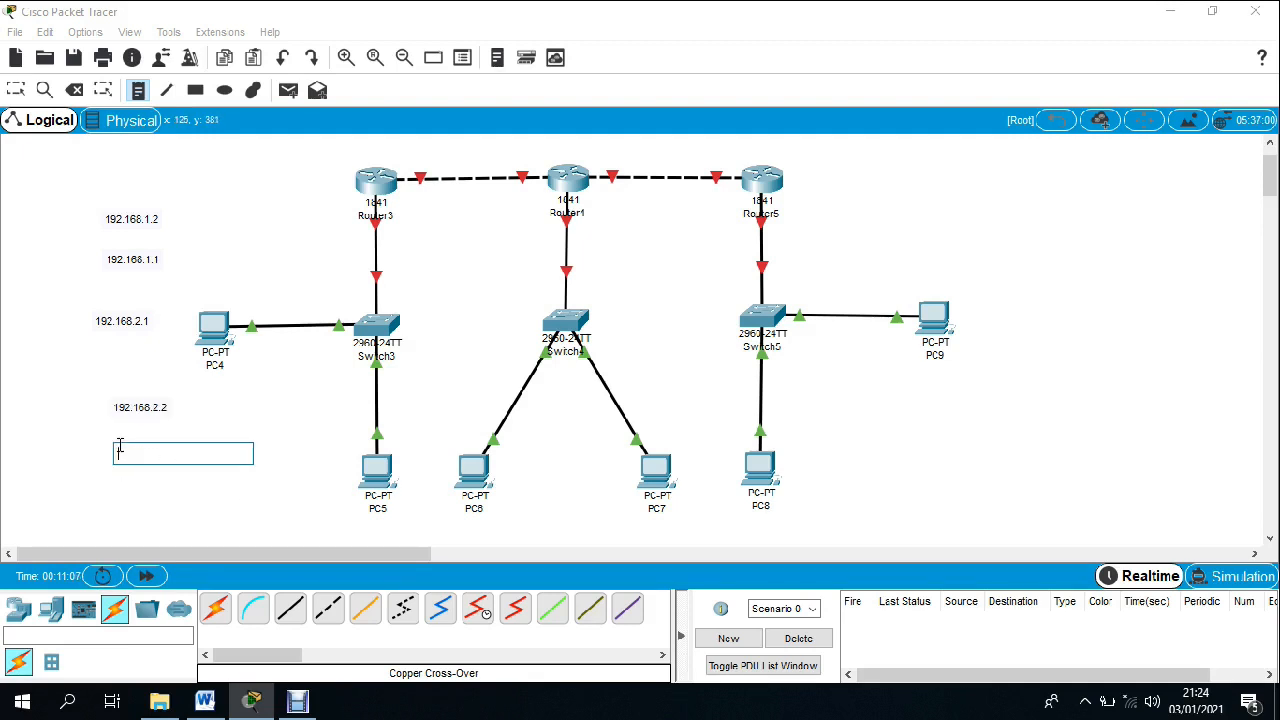
text(192)
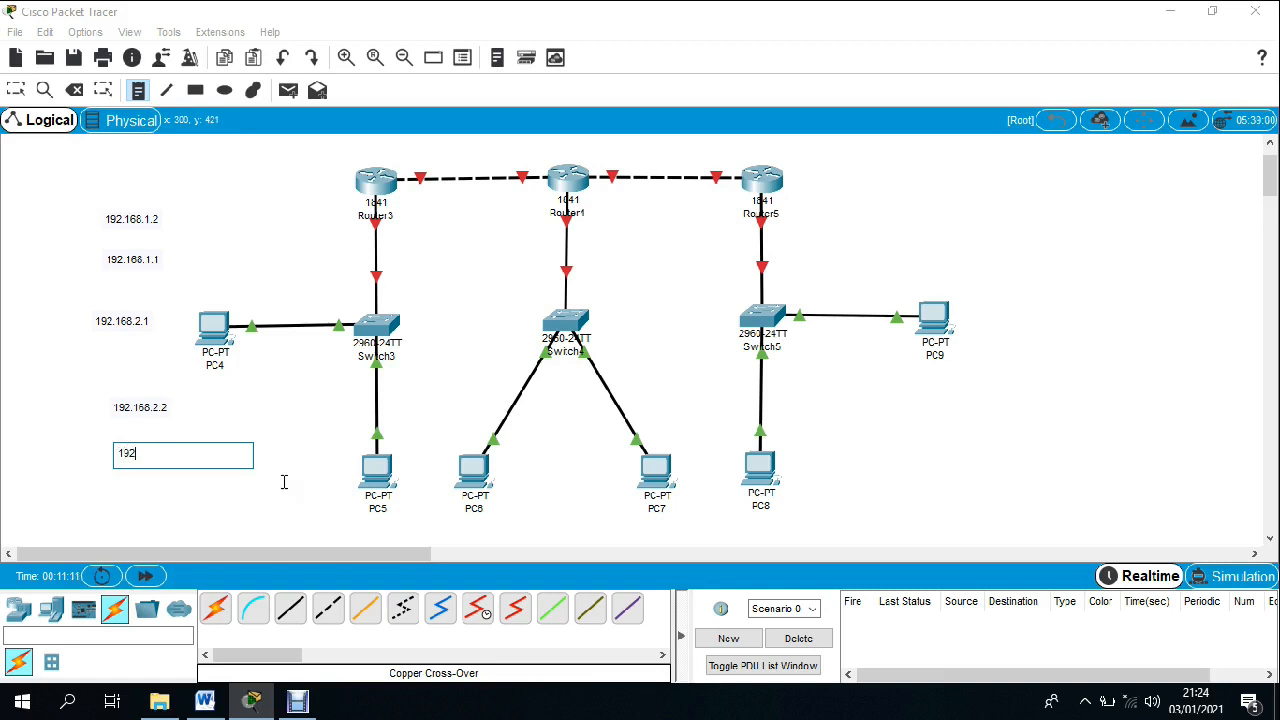
text(.)
text(168.11.)
text( 1)
click(110, 494)
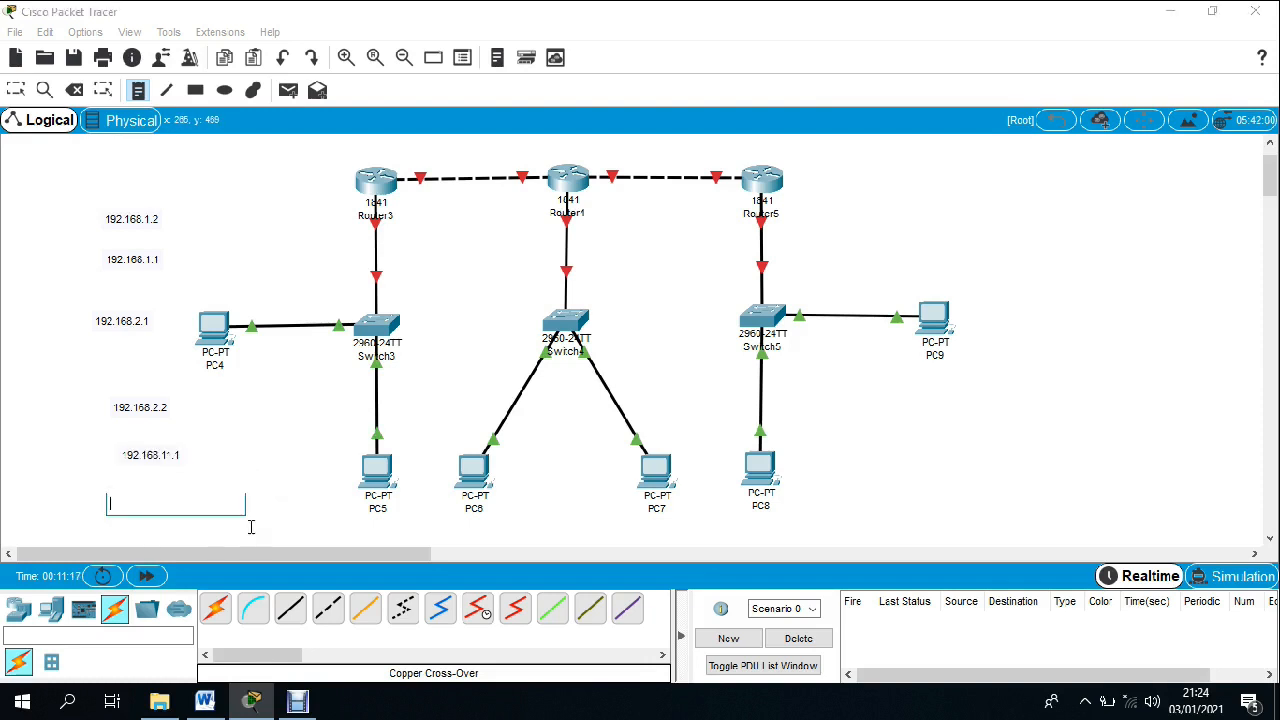
text(19)
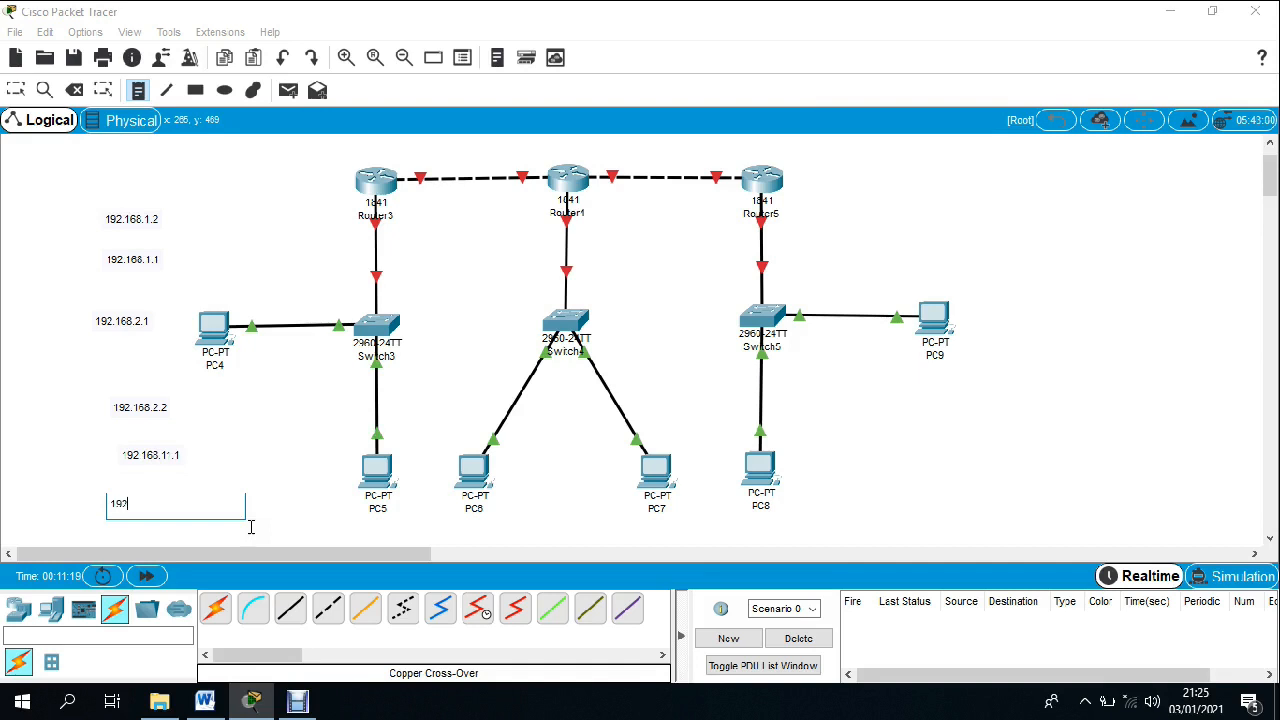
text(2.168.12.1)
click(240, 436)
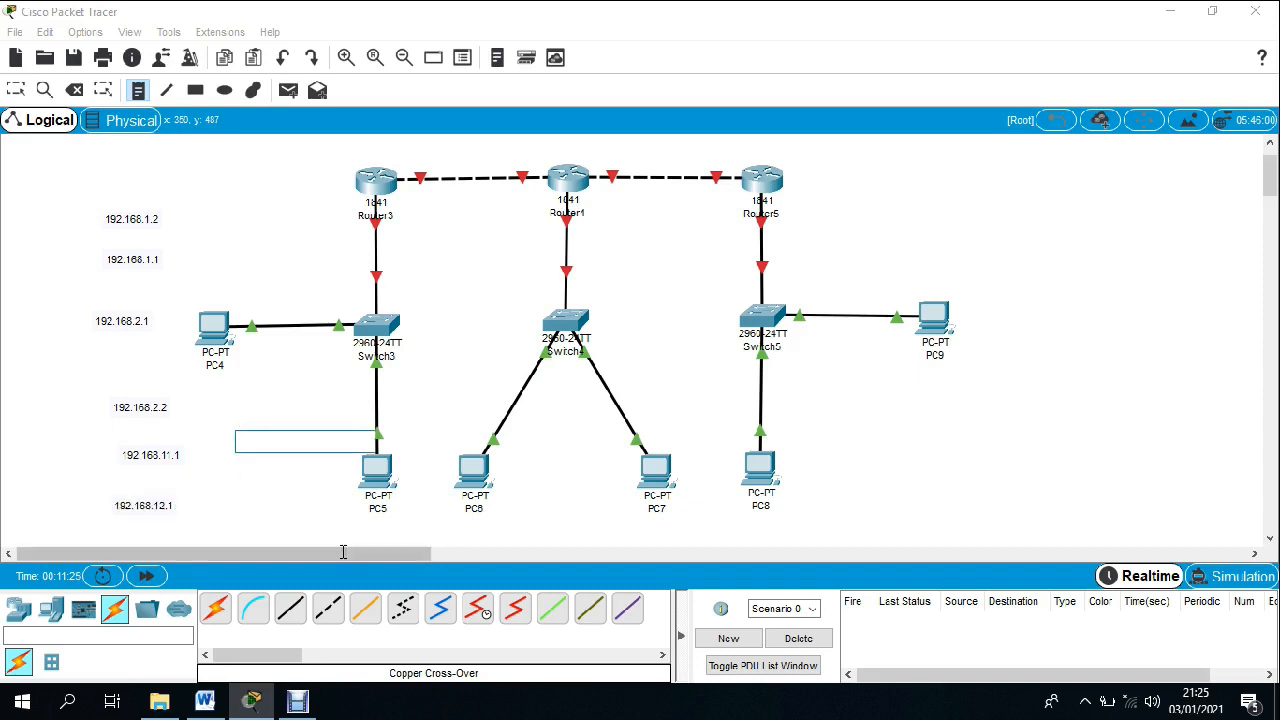
text(192)
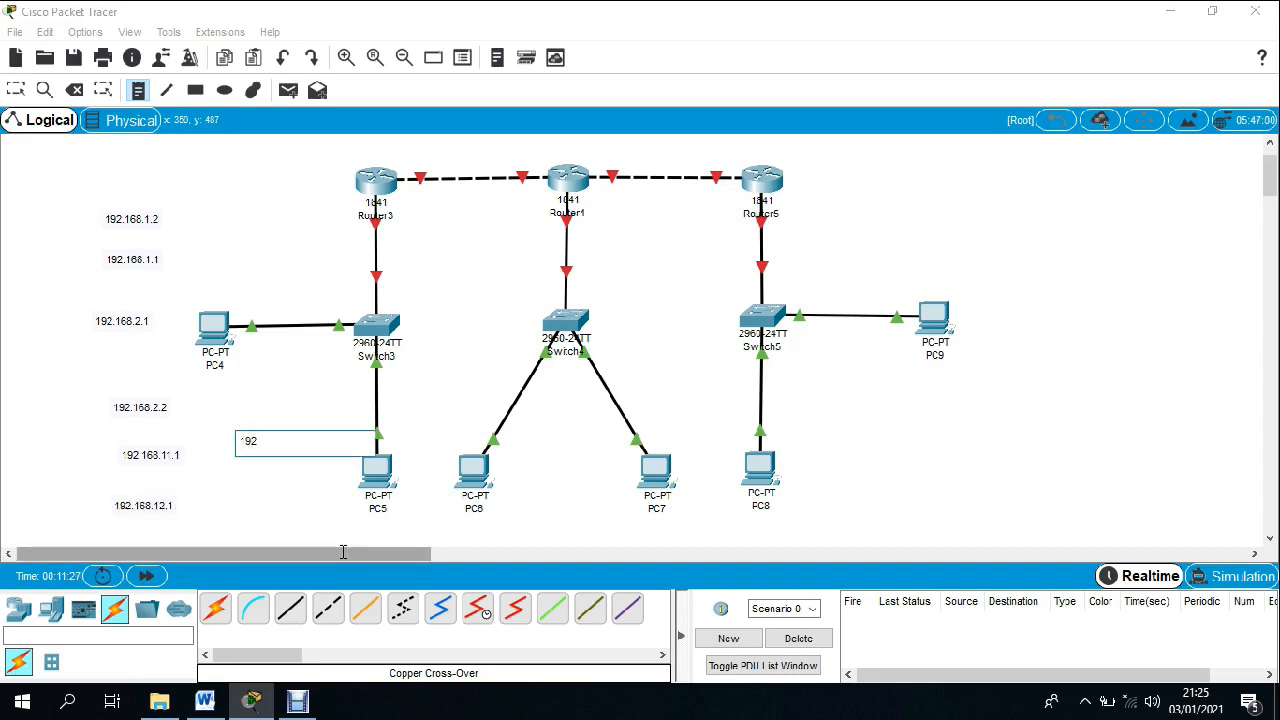
text(.163.13.1)
click(16, 90)
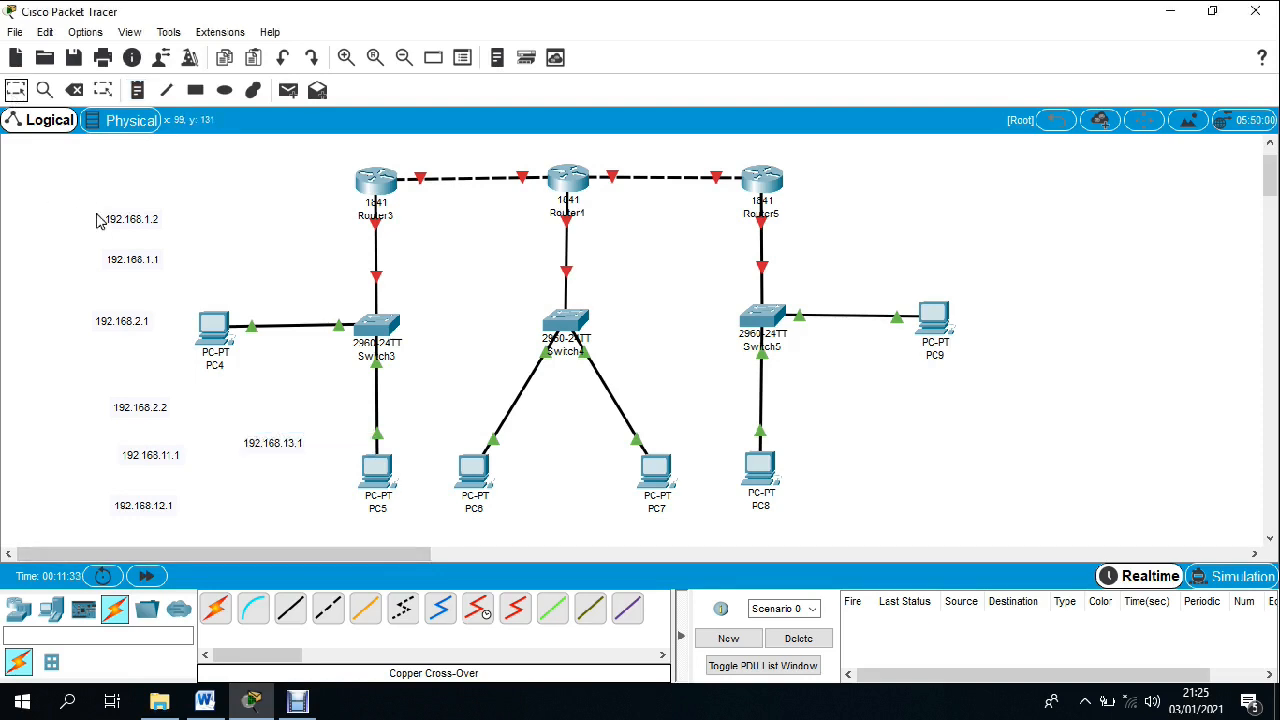
- Move the 192.168.1.1 note beside Router3 and the 192.168.1.2 note beside Router4, above the link between them
drag(128, 222, 516, 161)
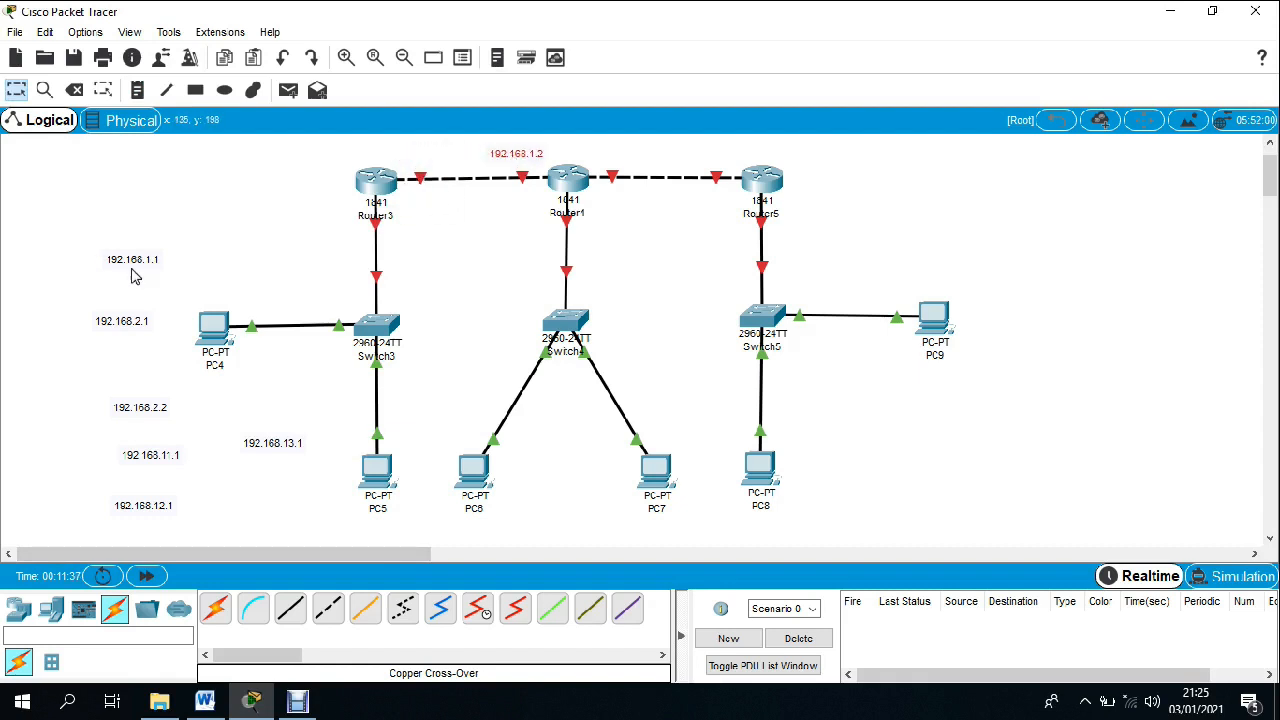
drag(138, 262, 431, 152)
click(471, 234)
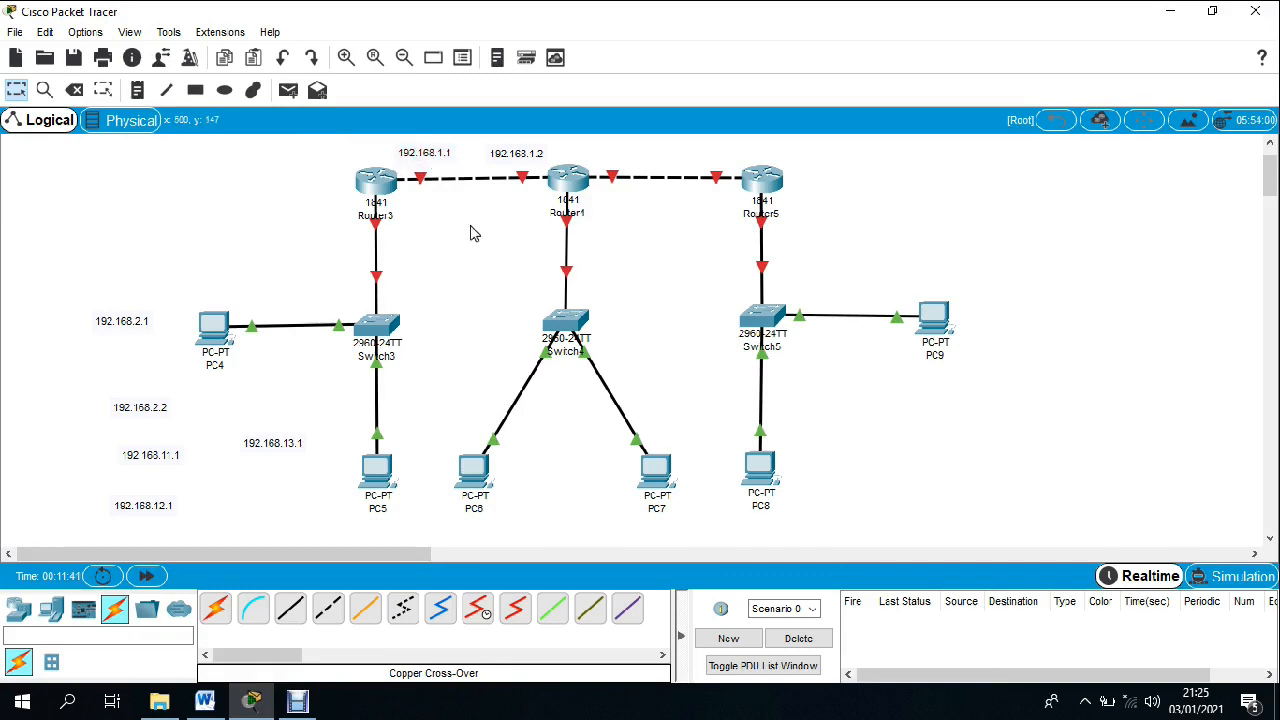
- Move the 192.168.2.1 note beside Router4 and the 192.168.2.2 note beside Router5, above their link
drag(136, 328, 625, 158)
click(445, 328)
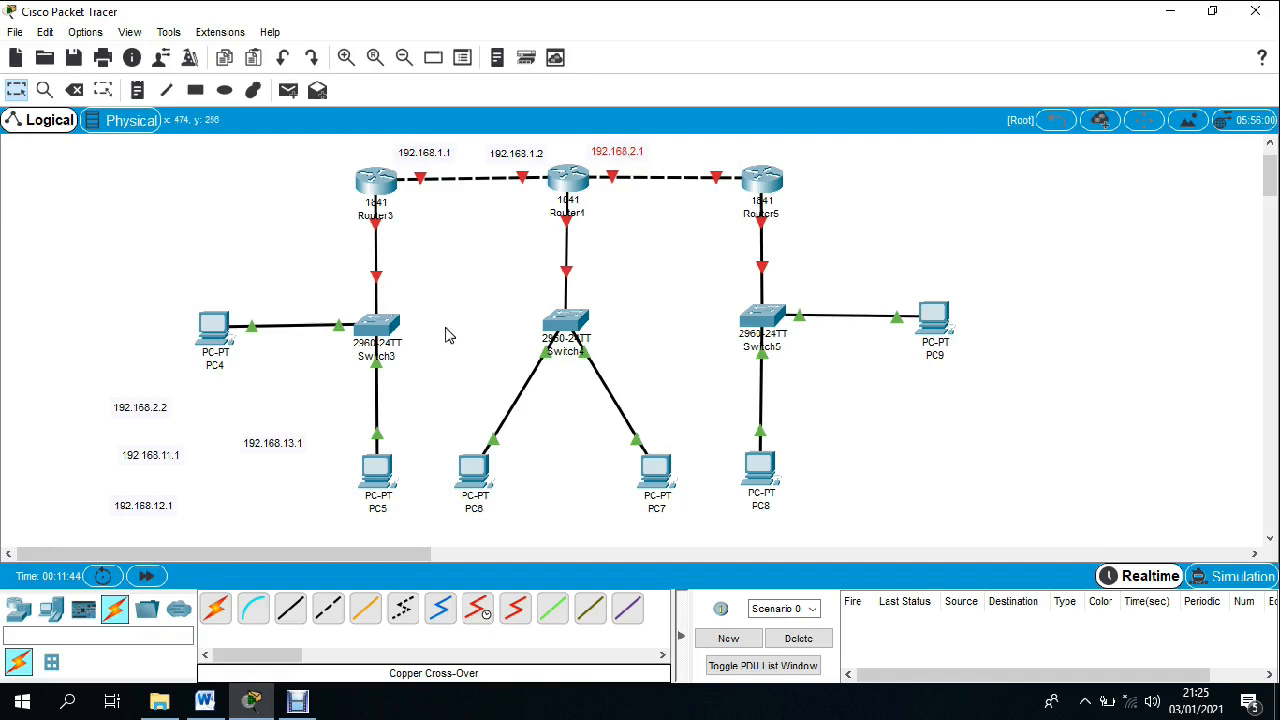
drag(150, 411, 333, 339)
drag(463, 308, 729, 164)
click(726, 257)
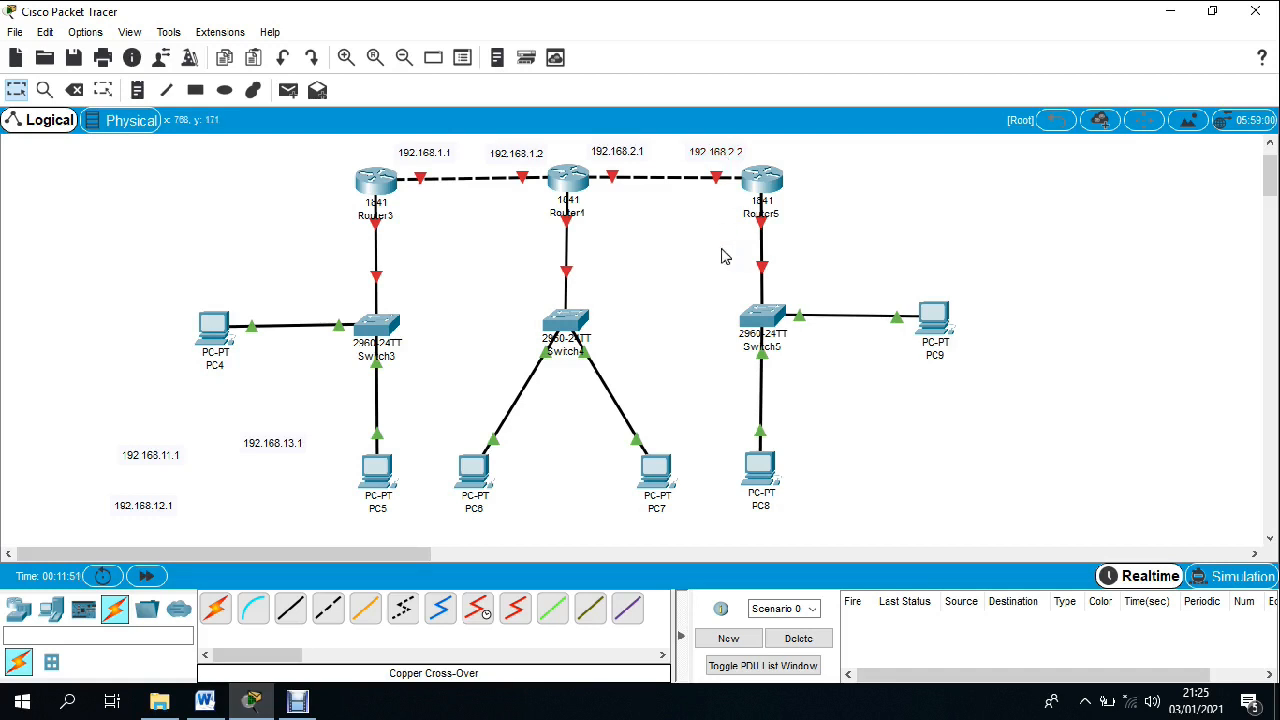
- Place the 192.168.11.1, 192.168.12.1 and 192.168.13.1 notes next to Router3, Router4 and Router5 respectively
drag(155, 465, 329, 217)
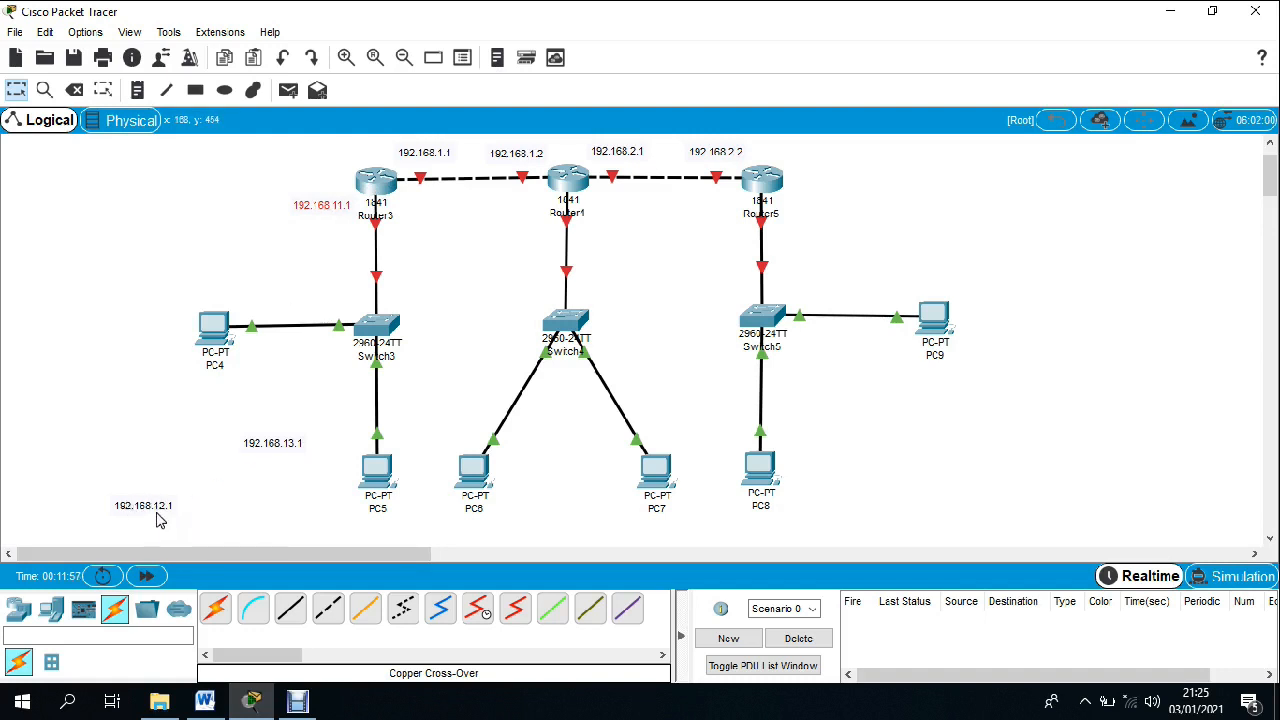
drag(149, 512, 516, 211)
click(500, 265)
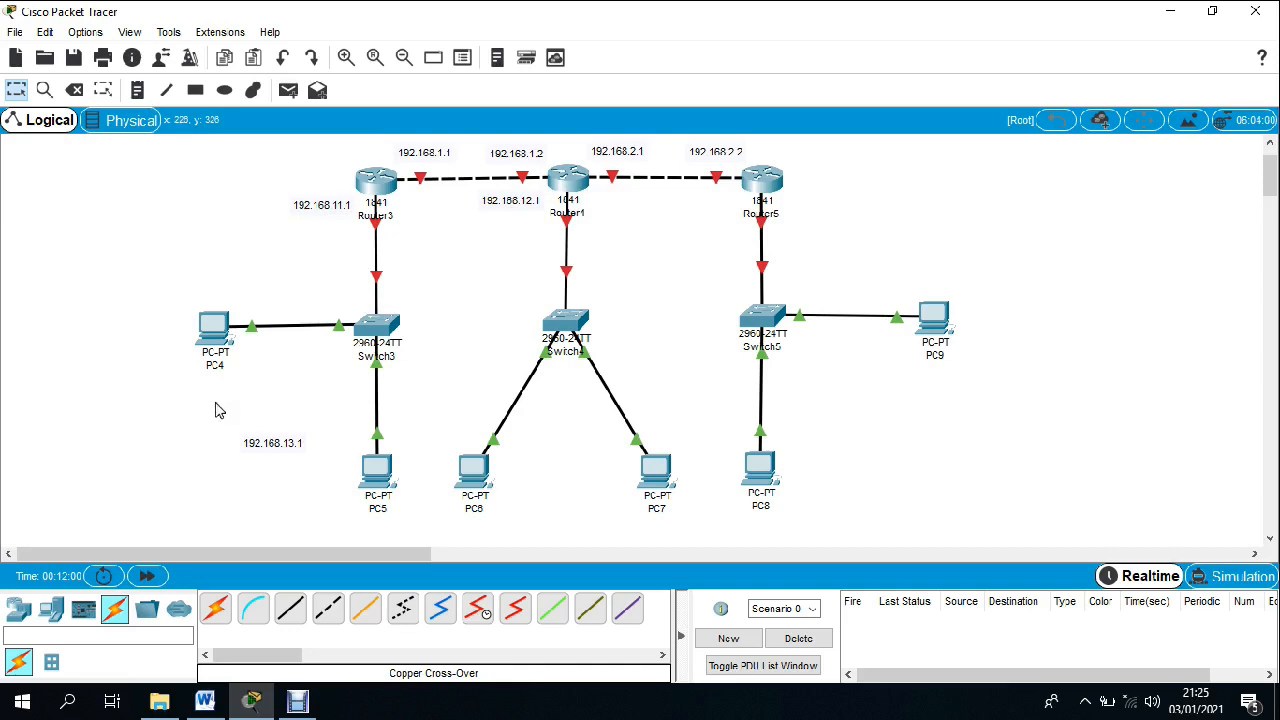
drag(289, 448, 720, 207)
click(719, 266)
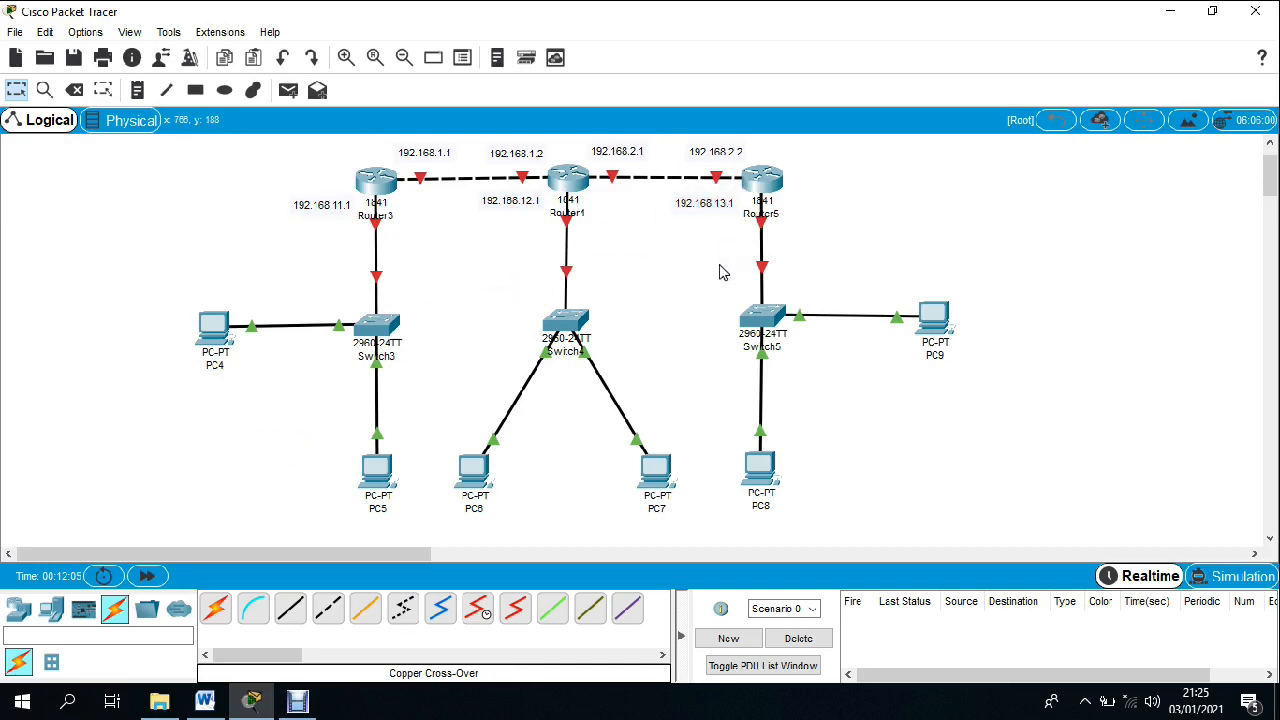
- Add two text notes near PC4 reading 192.168.11.2 and 192.168.11.3
click(142, 91)
click(115, 298)
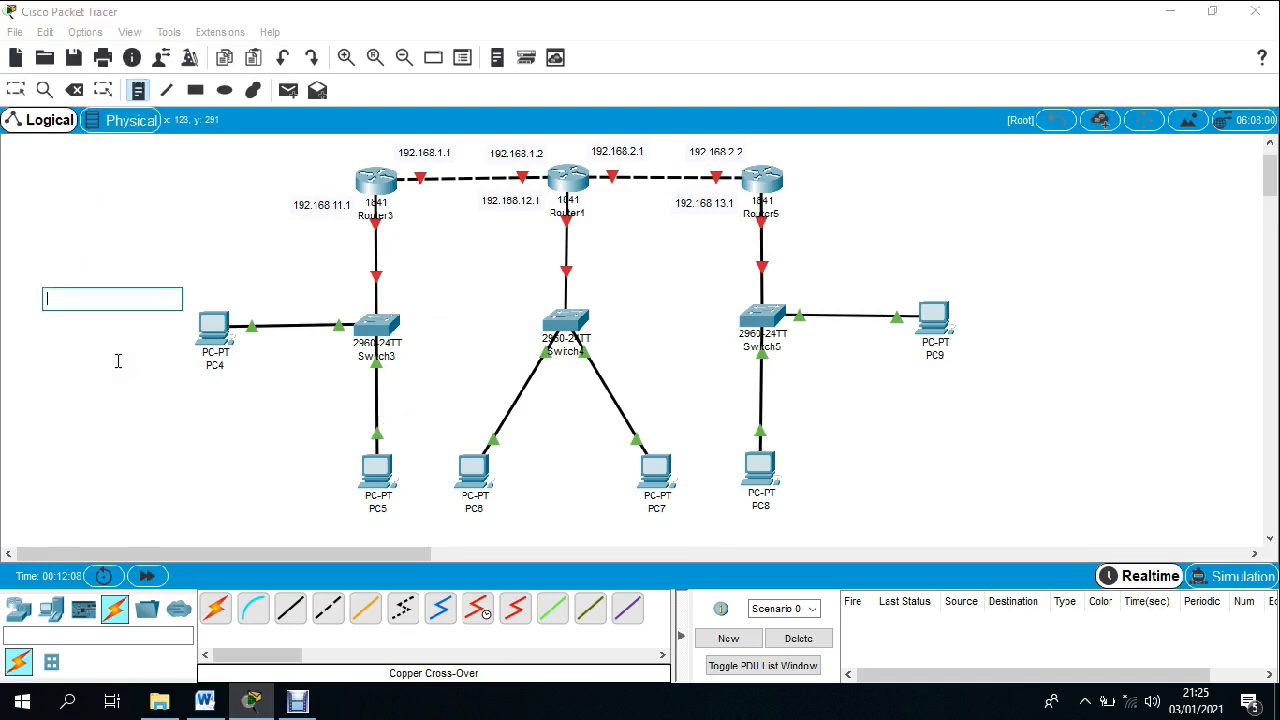
text(192)
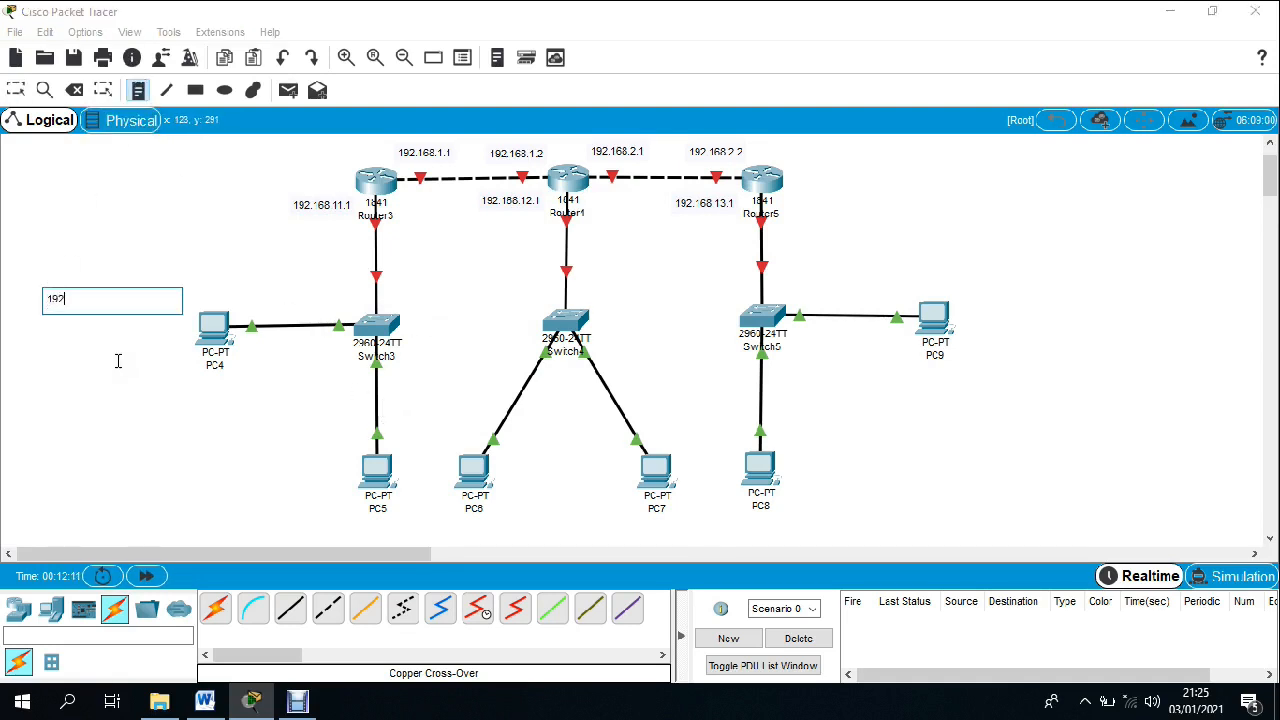
text(.168.11.2)
click(96, 385)
text(1)
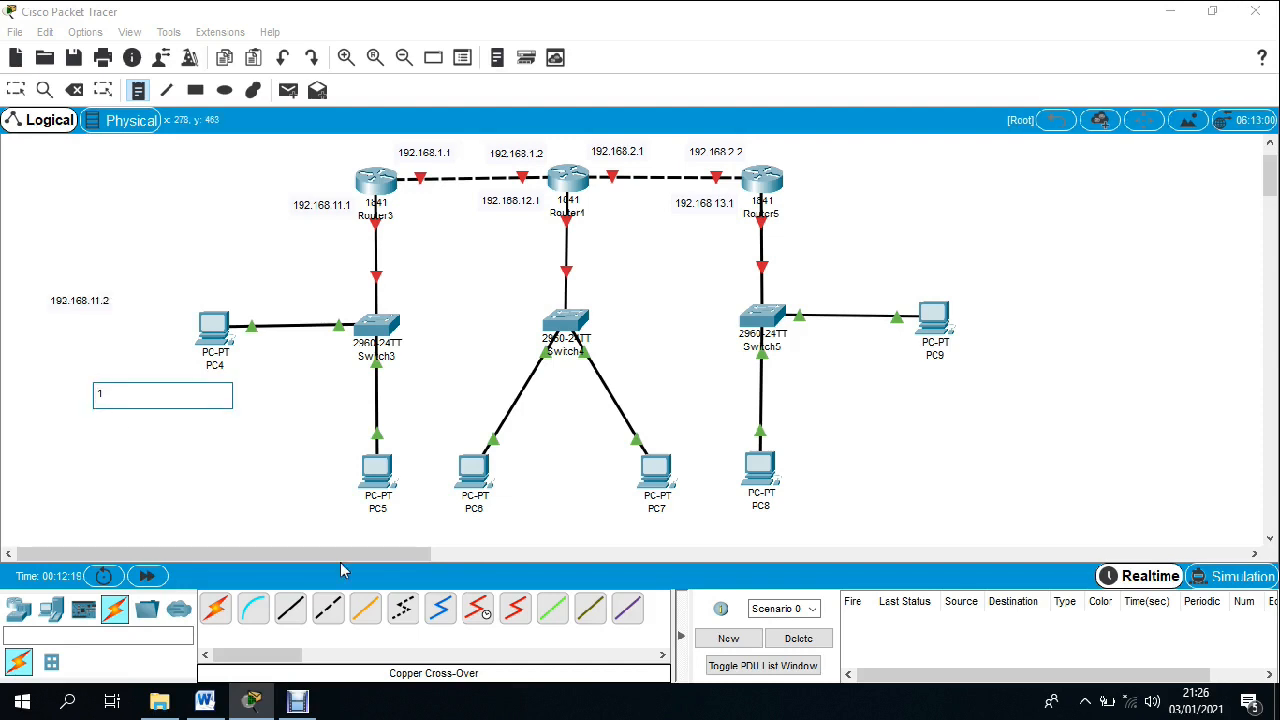
text(92.168.11.3)
- Add two text notes in the area beside PC5, both reading 192.168.12.2
click(129, 458)
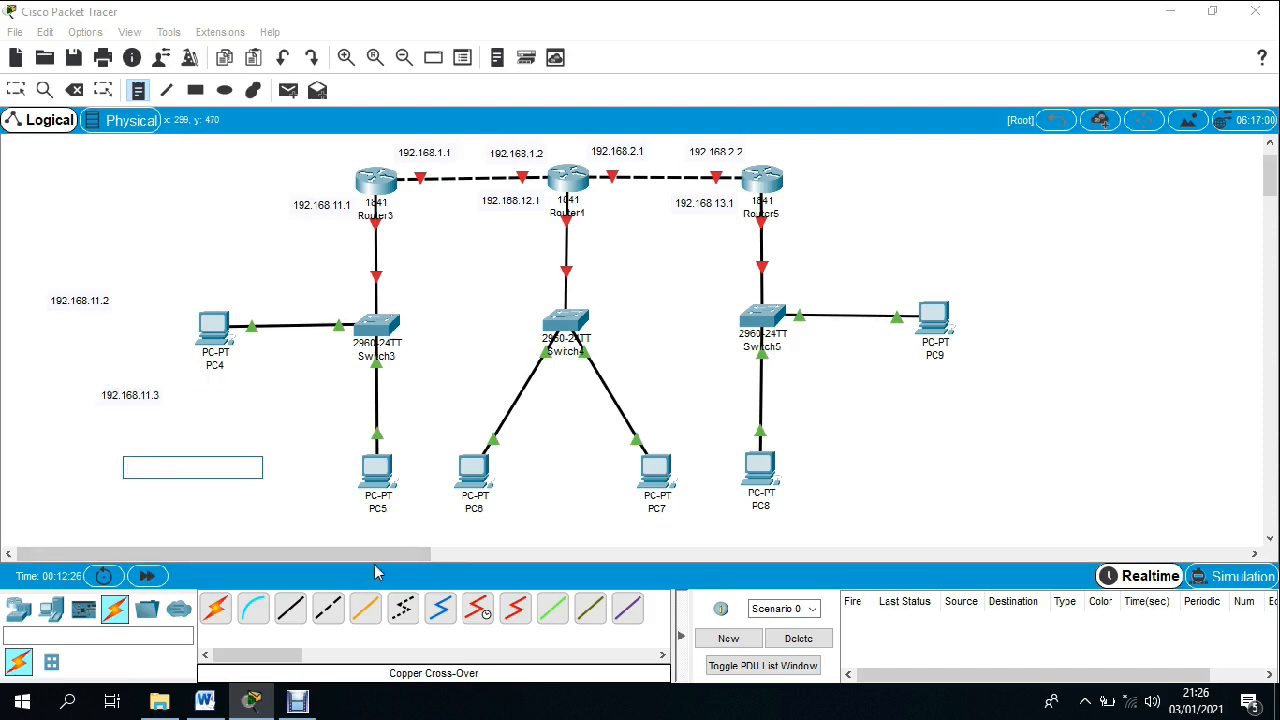
text(192.168.12.2)
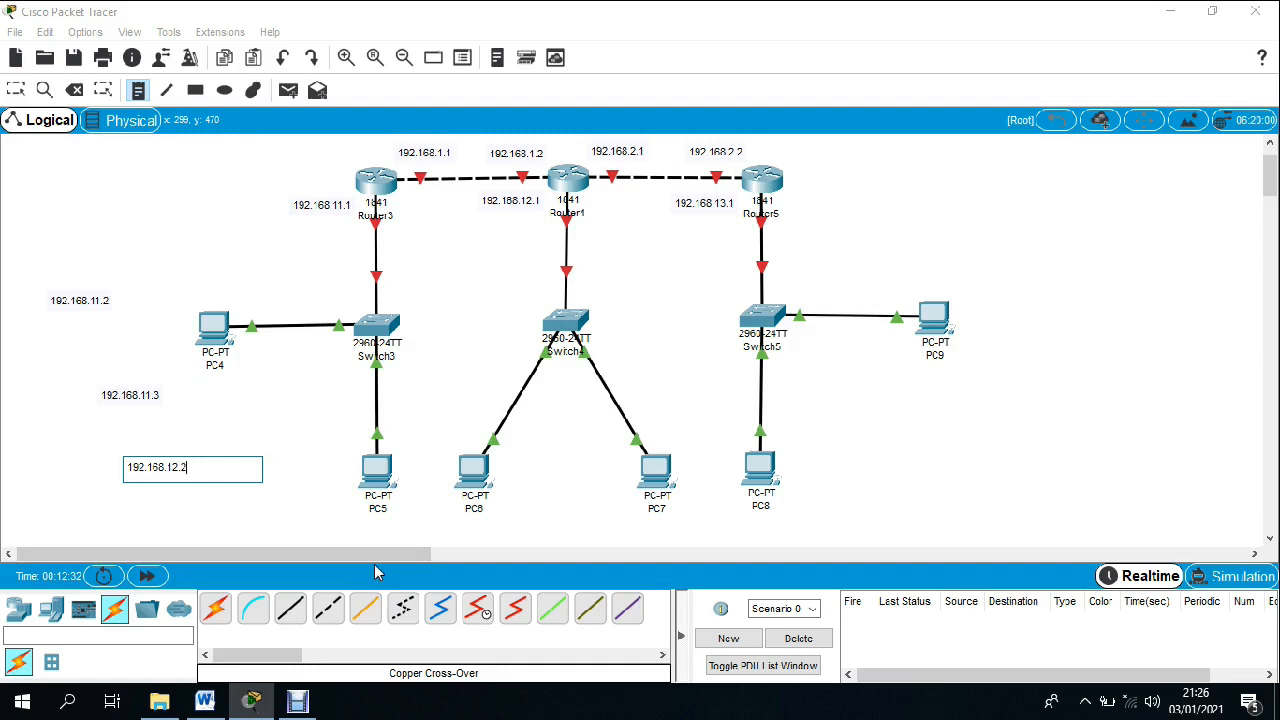
click(238, 418)
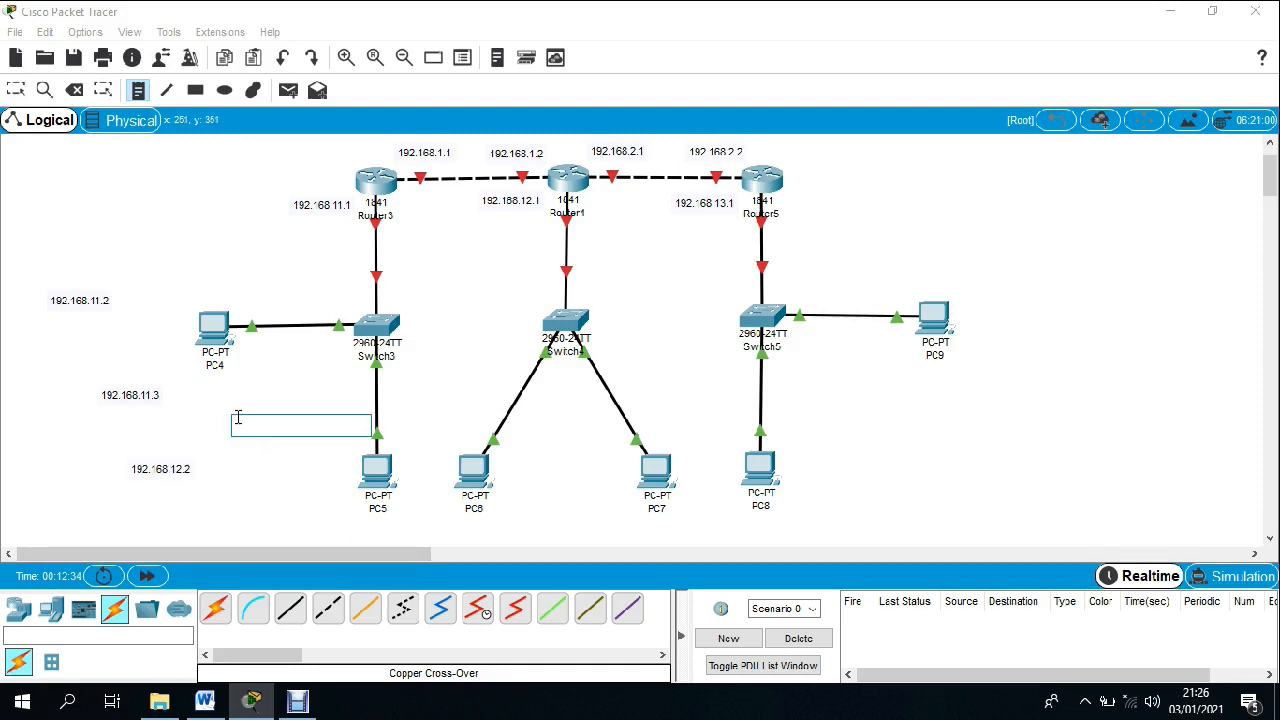
text(192.168.12.2)
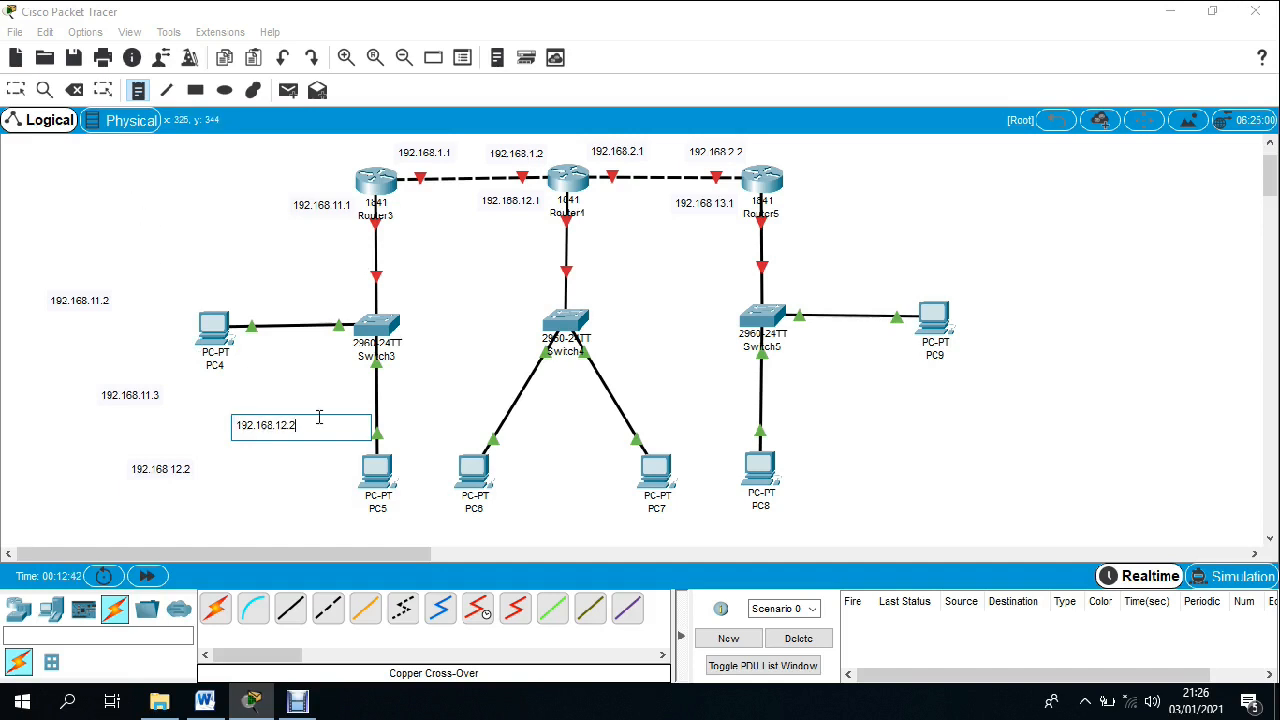
- Add two text notes below the existing ones beside PC5, reading 192.168.13.2 and 192.168.13.3
click(253, 481)
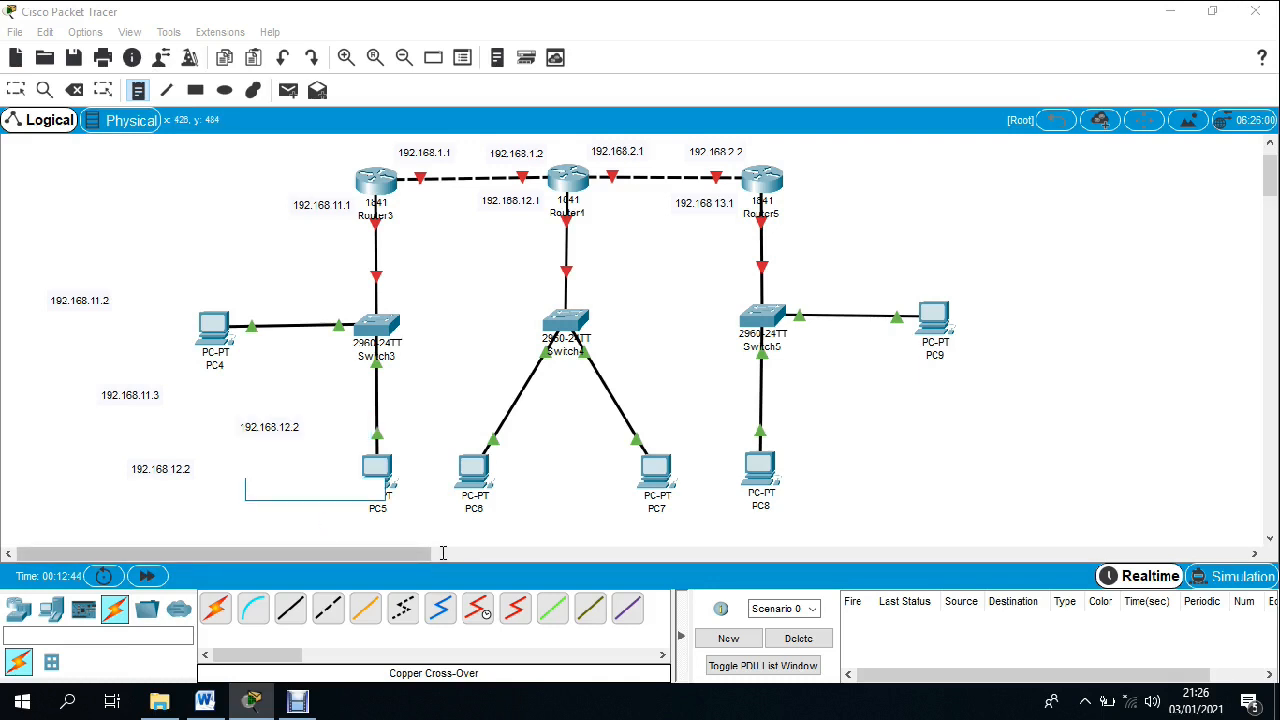
text(192.168)
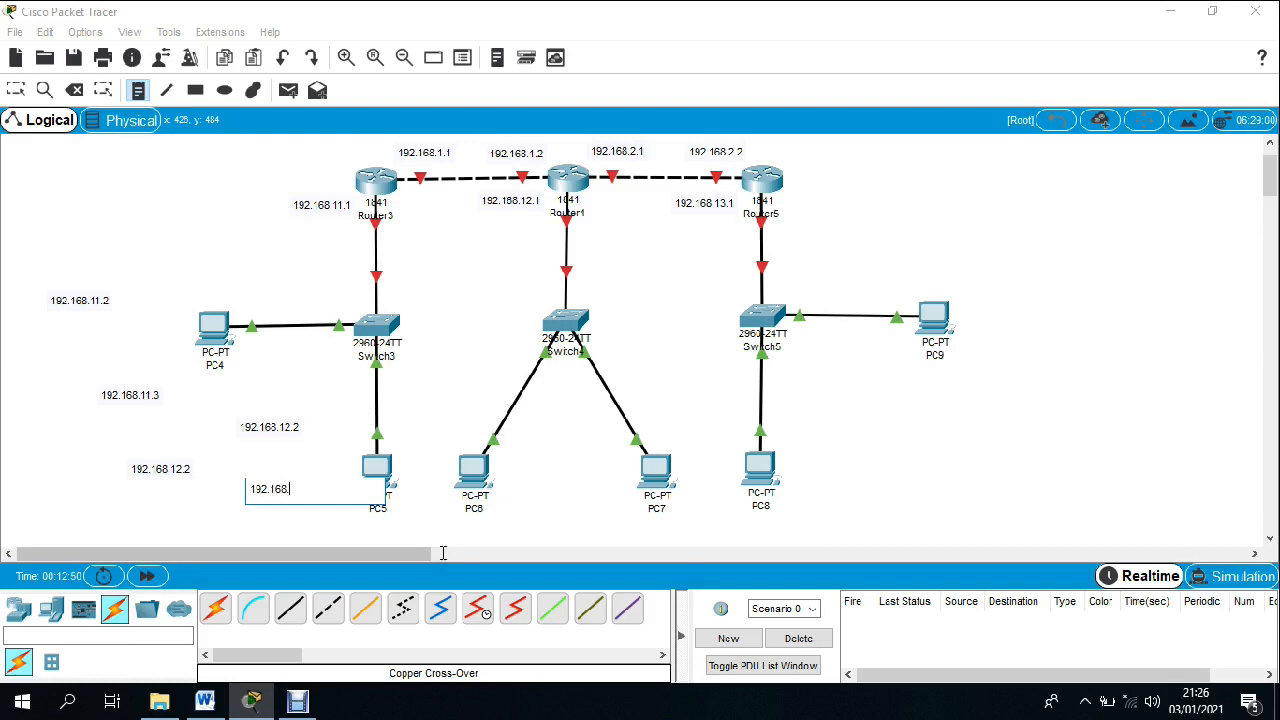
text(.13.2)
click(122, 500)
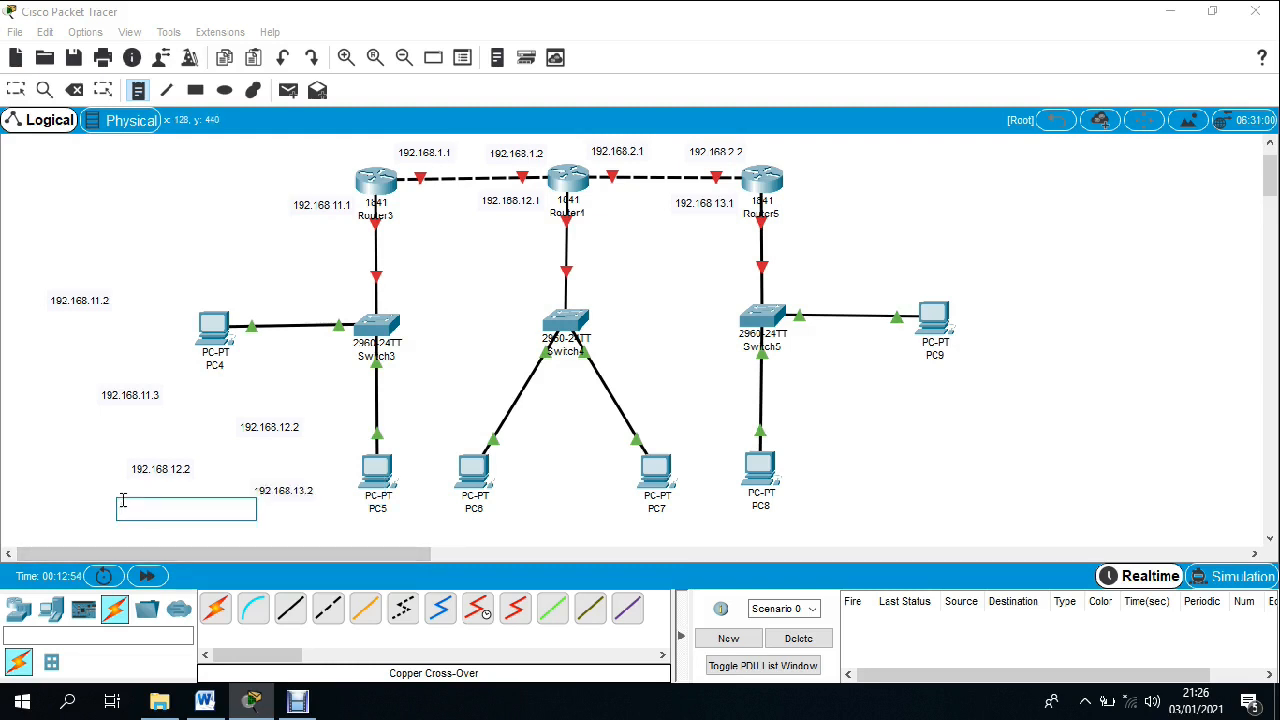
text(192)
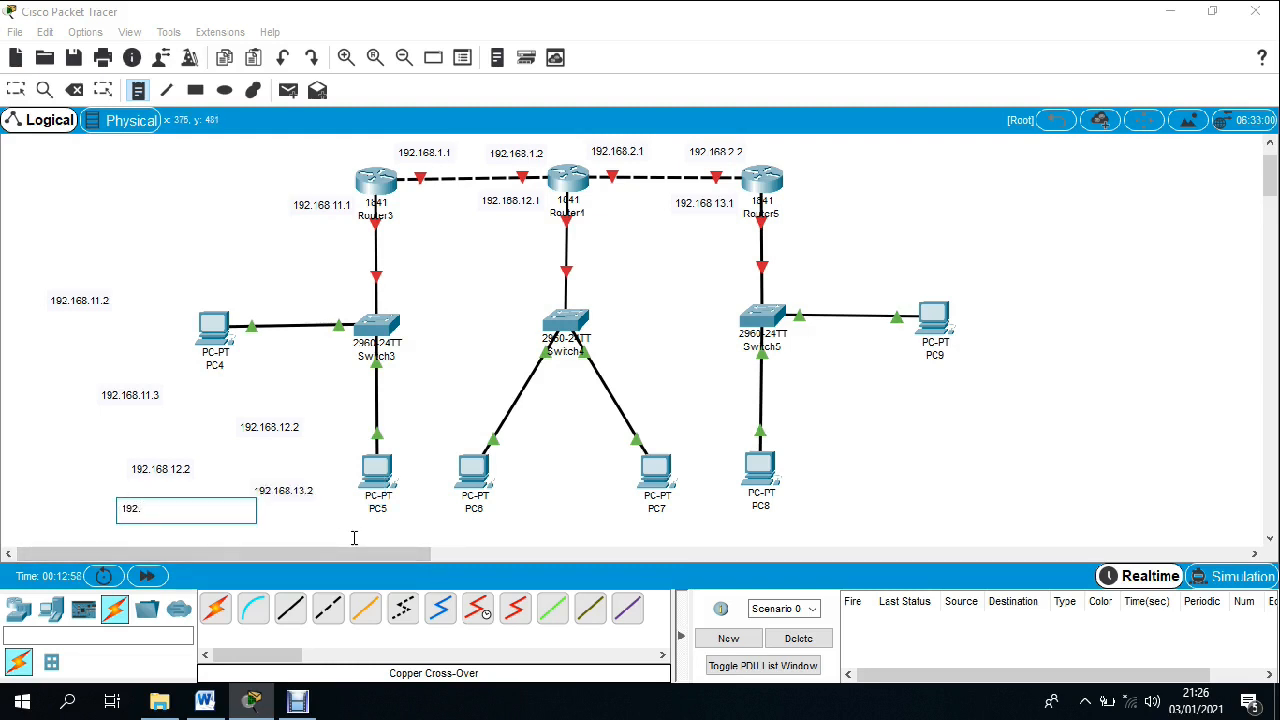
text(.168)
text(.13.3)
click(15, 92)
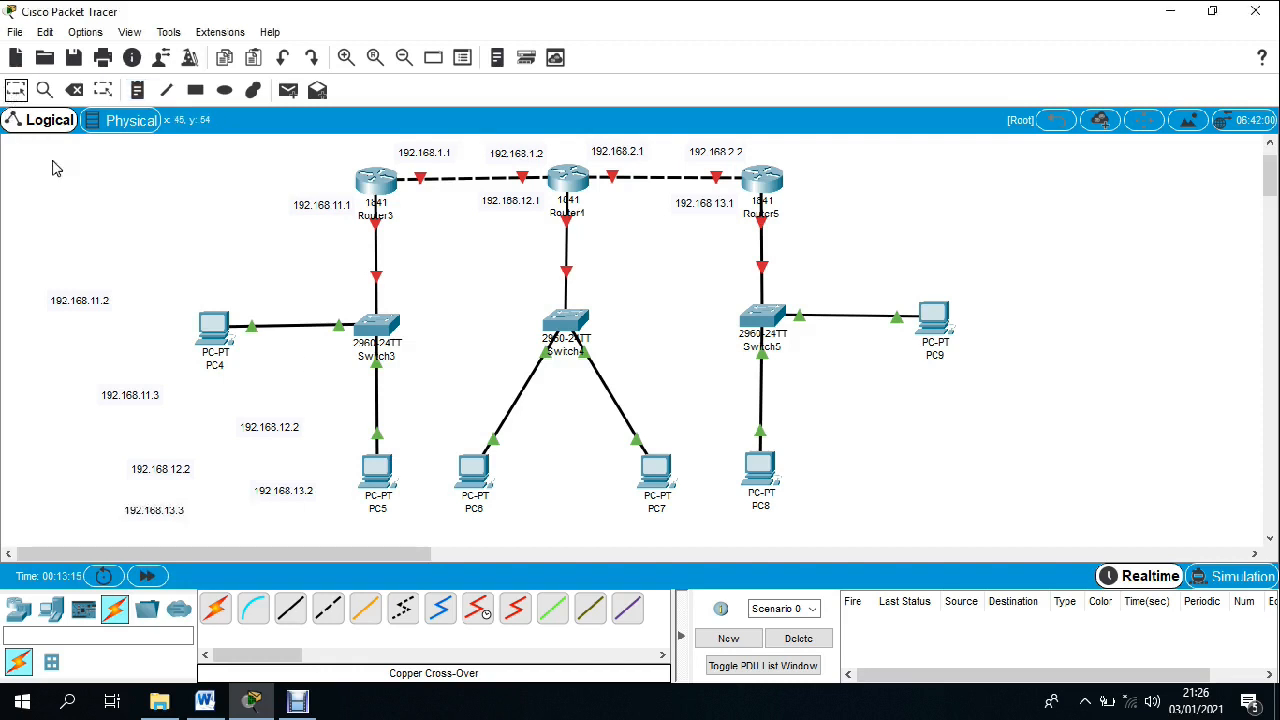
- Move the 192.168.11.2 note directly above PC4
drag(85, 304, 250, 304)
drag(249, 303, 212, 298)
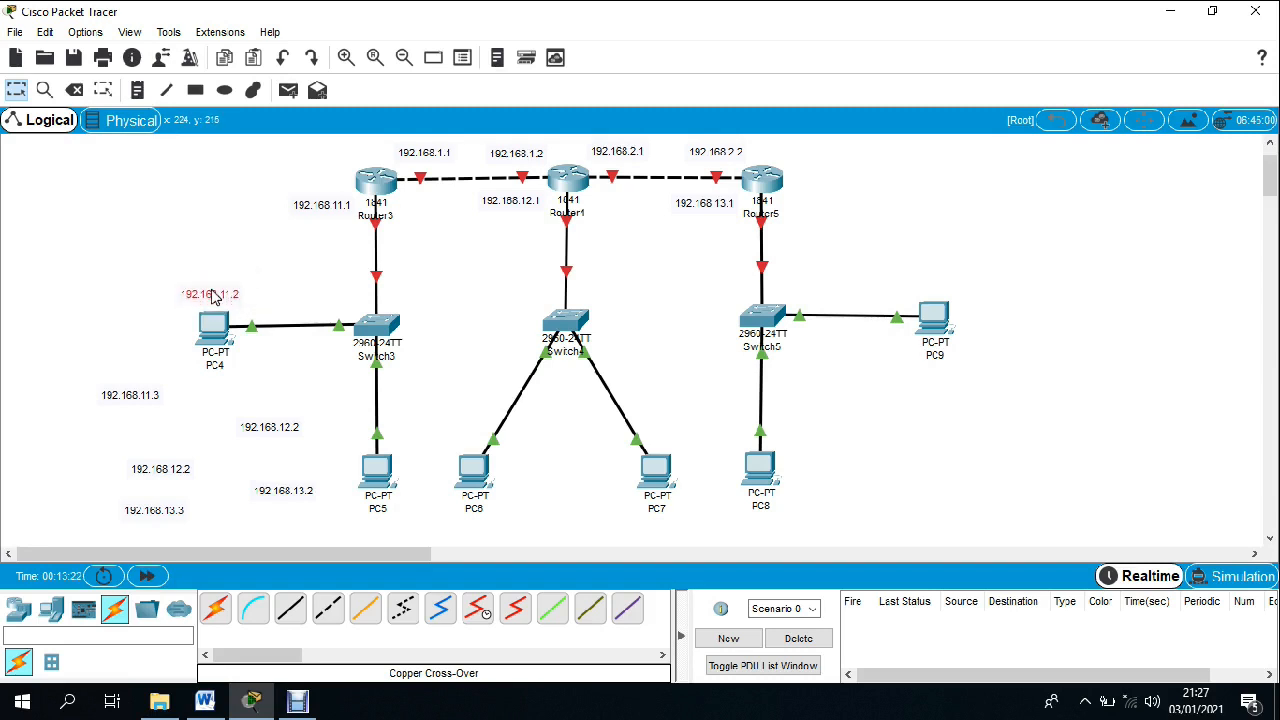
- Move the 192.168.13.2 note to the area below PC9 and the lower 192.168.12.2 note above PC6
click(300, 494)
drag(300, 494, 945, 444)
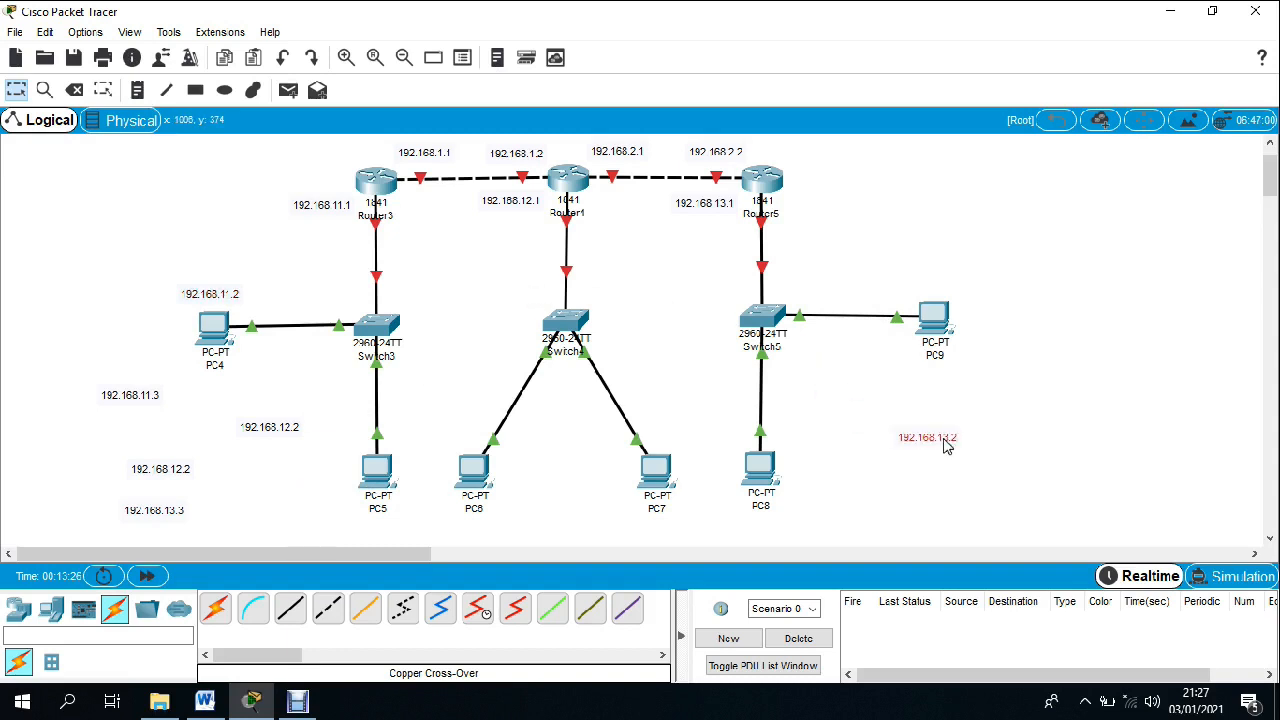
click(168, 477)
drag(168, 477, 452, 446)
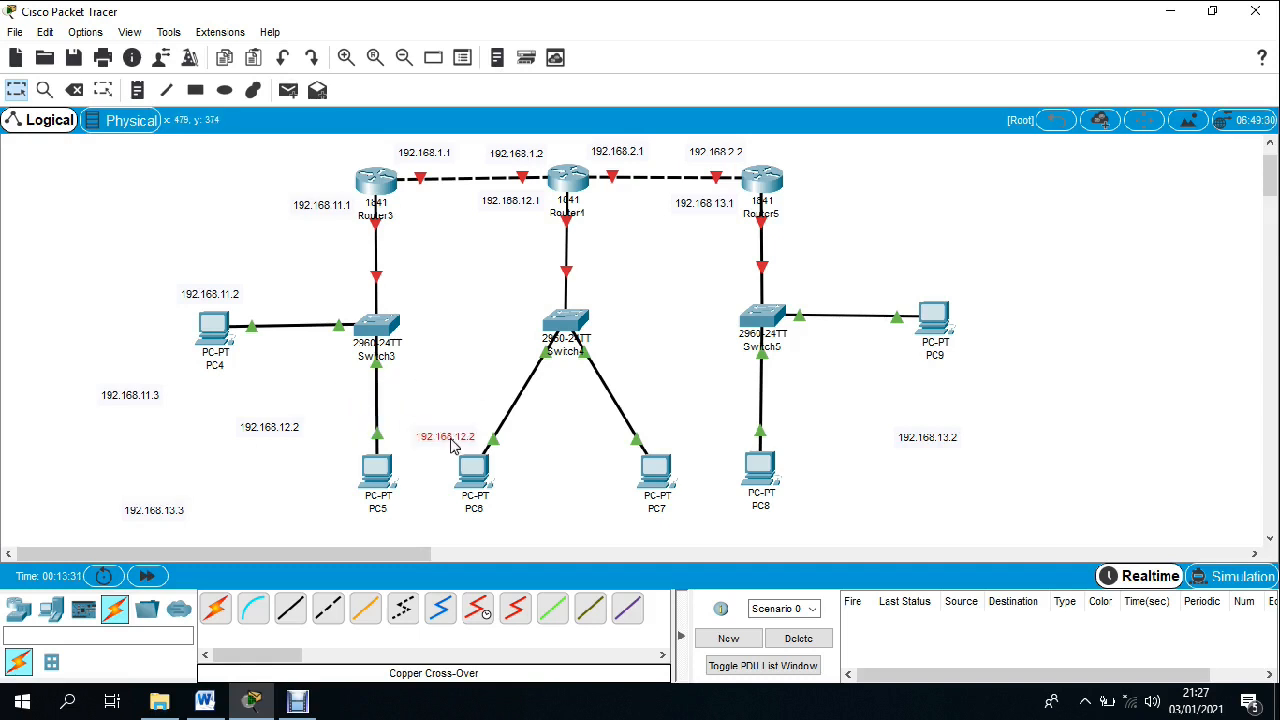
- Change the remaining 192.168.12.2 note beside PC5 to 192.168.12.3 and move it above PC7
click(282, 436)
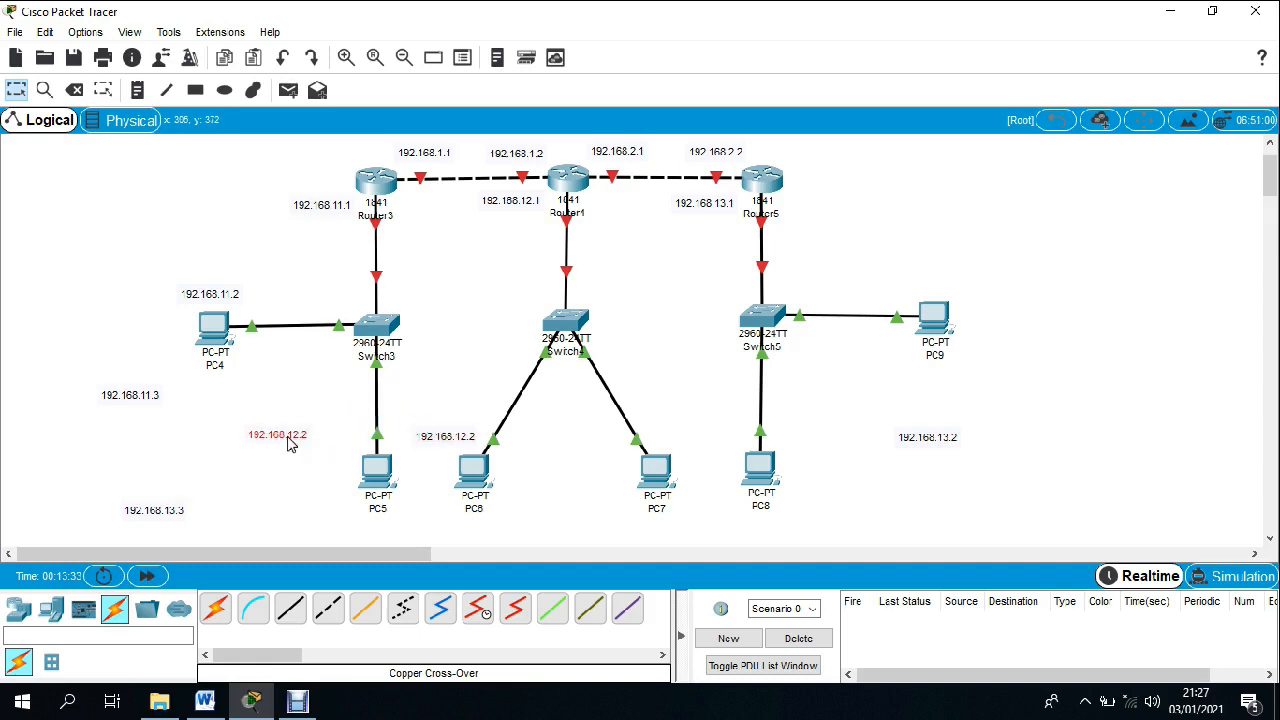
double_click(298, 440)
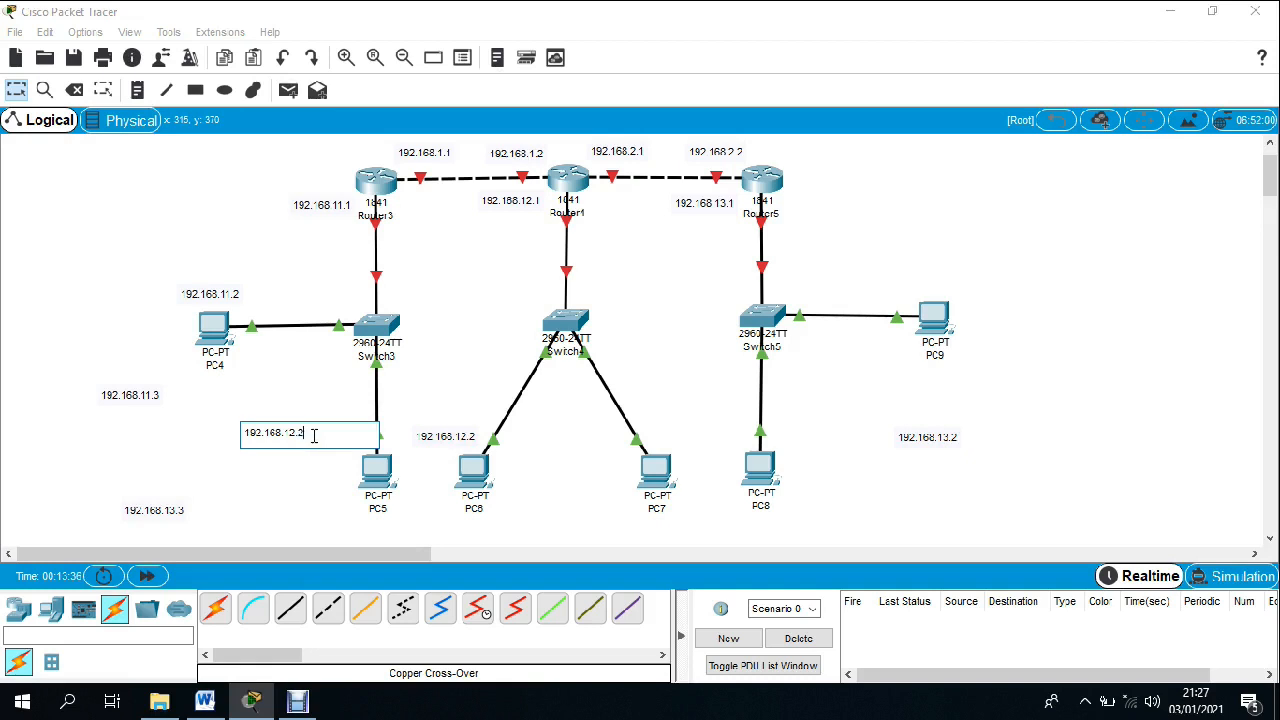
key(BackSpace)
text(3)
click(6, 90)
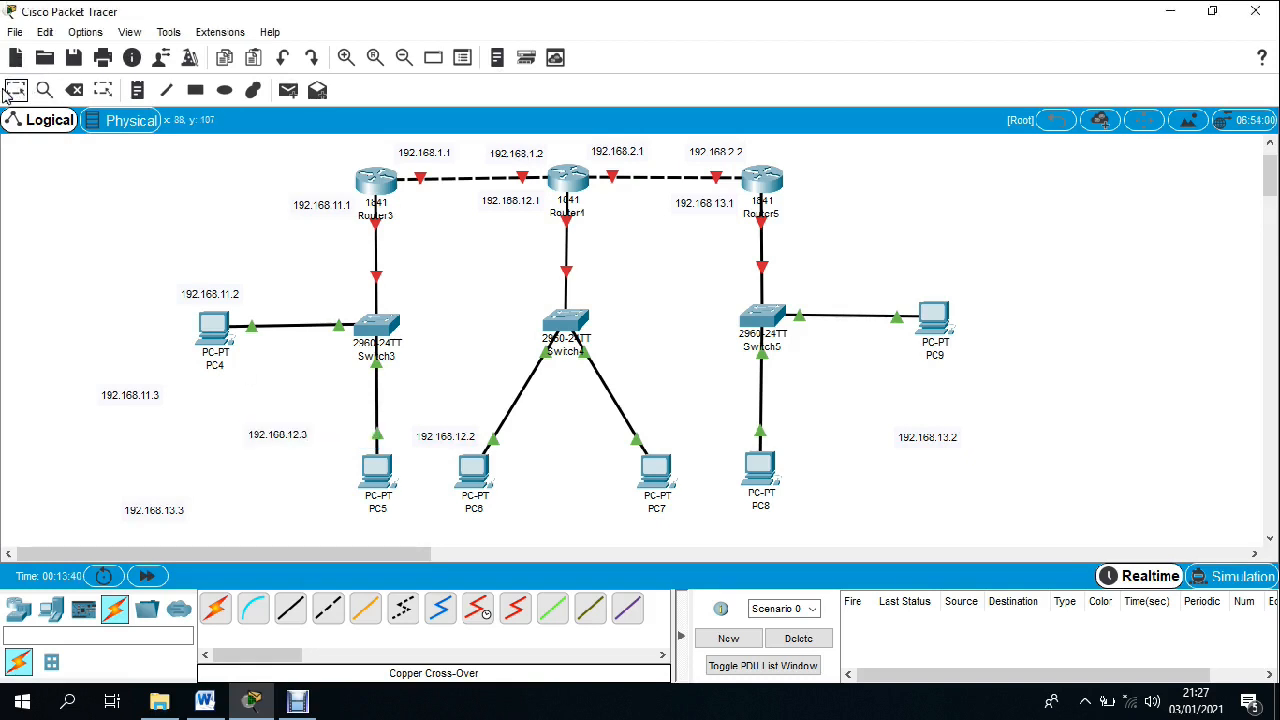
drag(296, 438, 709, 443)
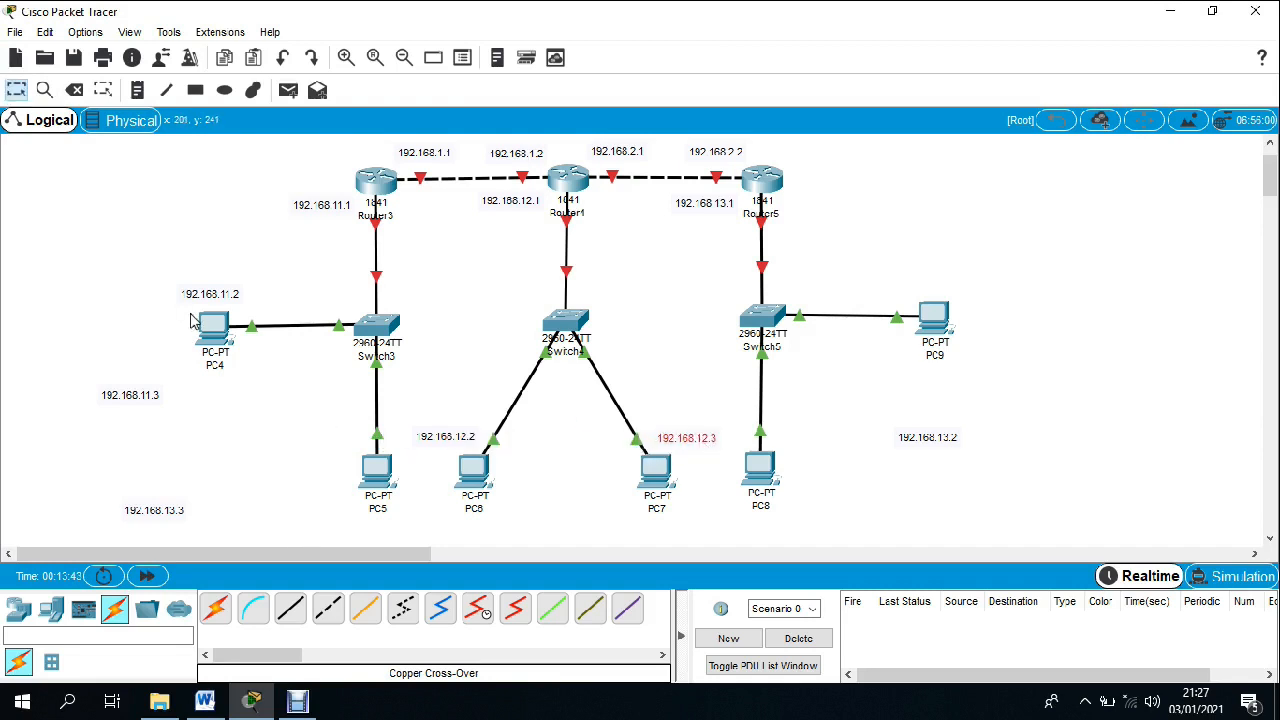
- Place the 192.168.13.2 note beside PC9, the 192.168.11.3 note beside PC5 and the 192.168.13.3 note beside PC8
drag(131, 396, 809, 438)
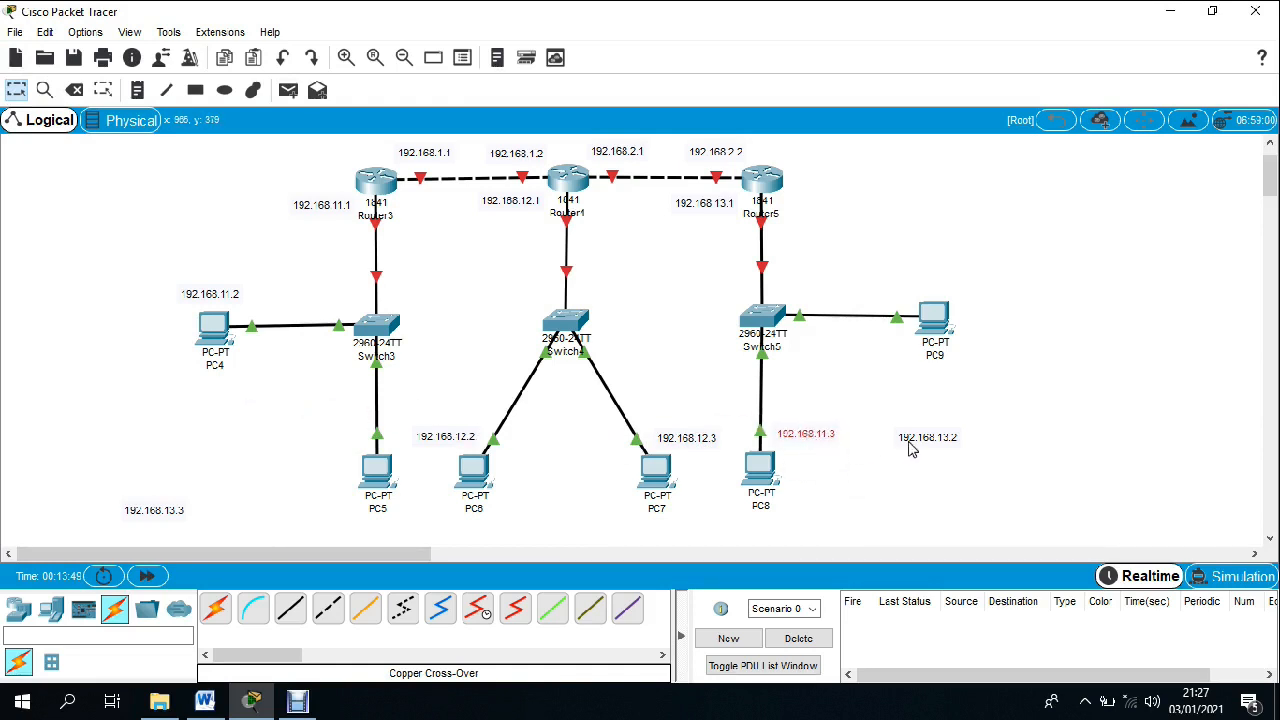
drag(910, 448, 866, 306)
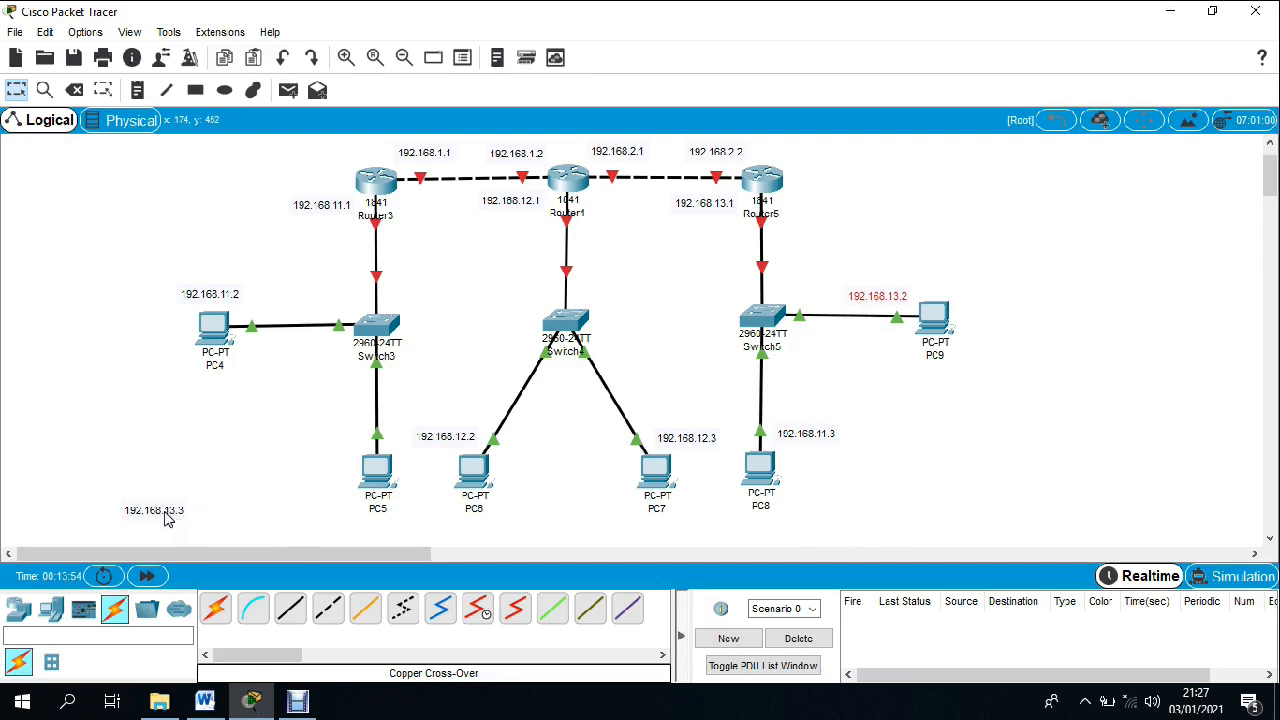
drag(168, 518, 955, 455)
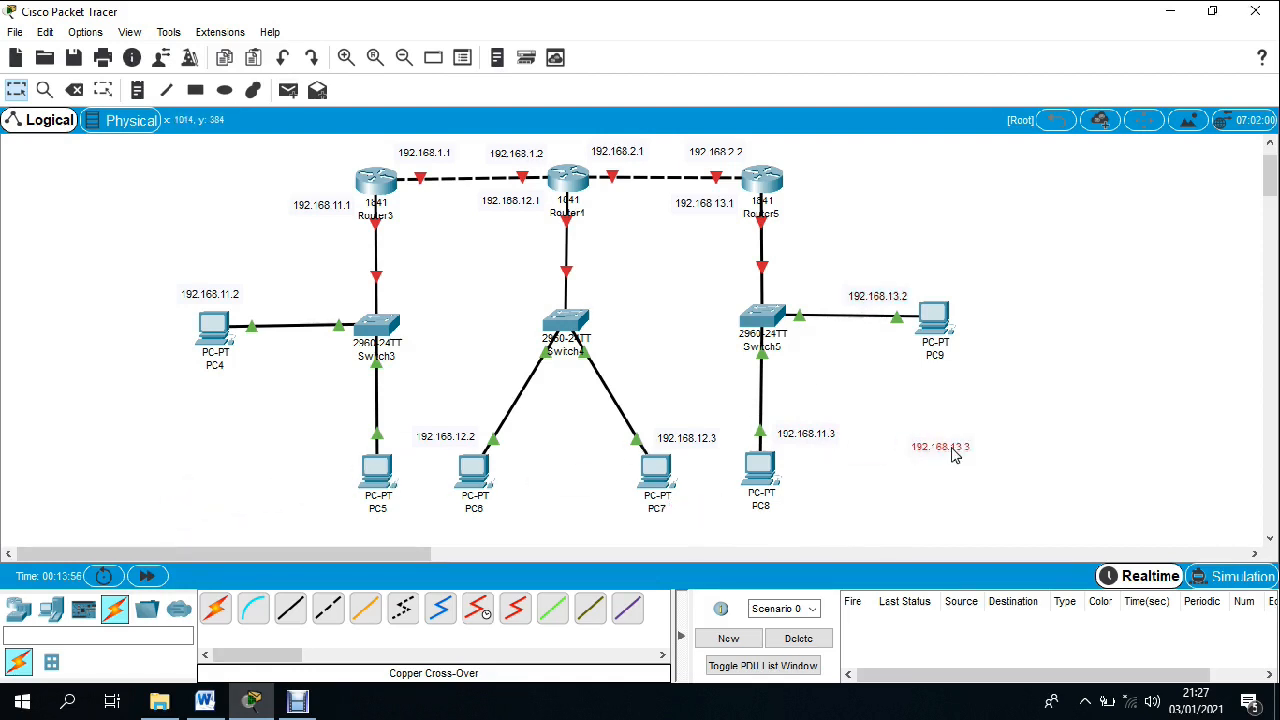
drag(790, 440, 308, 447)
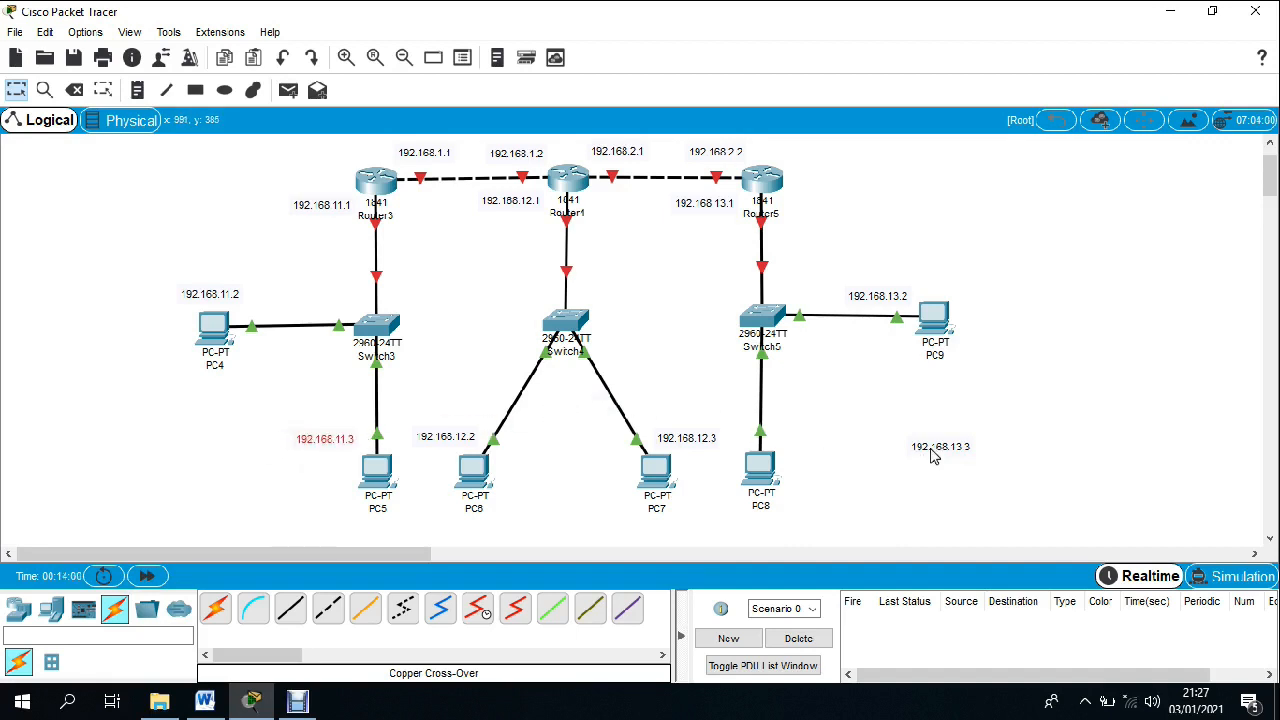
drag(931, 452, 801, 446)
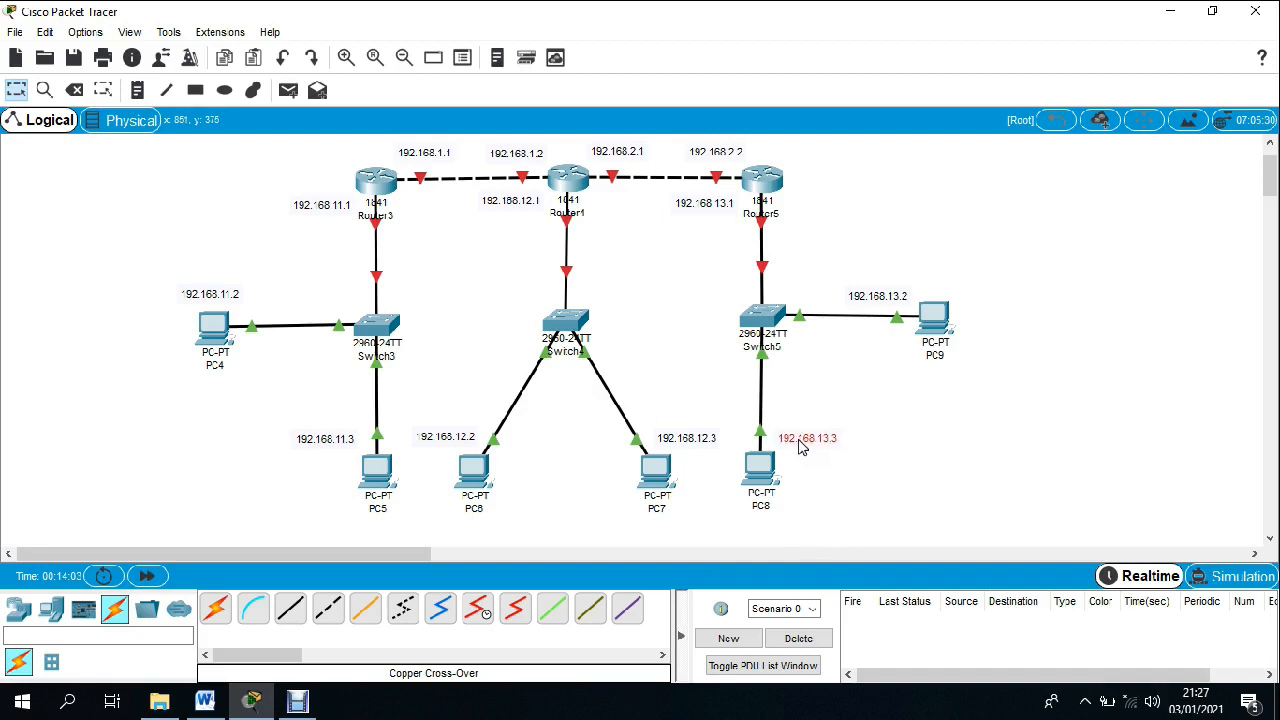
click(912, 481)
- Turn on Router3's FastEthernet0/0 port and give it IP address 192.168.1.1 with subnet mask 255.255.255.0
click(377, 198)
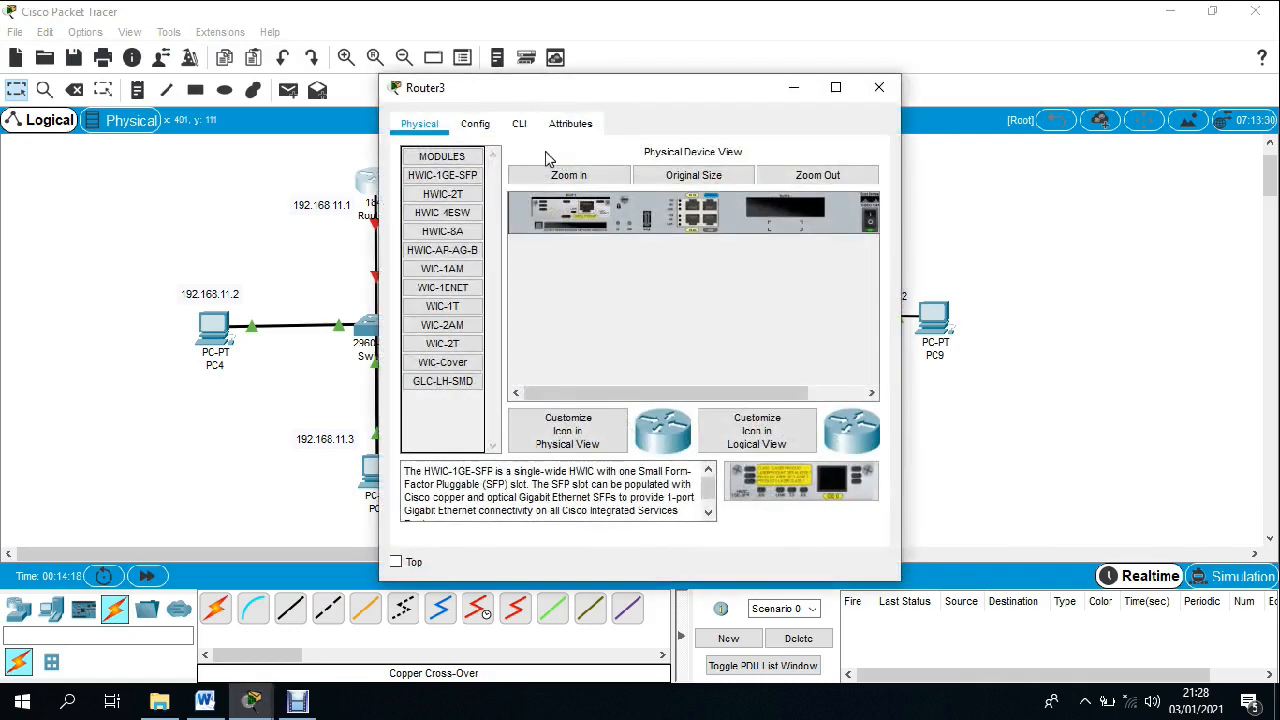
click(476, 126)
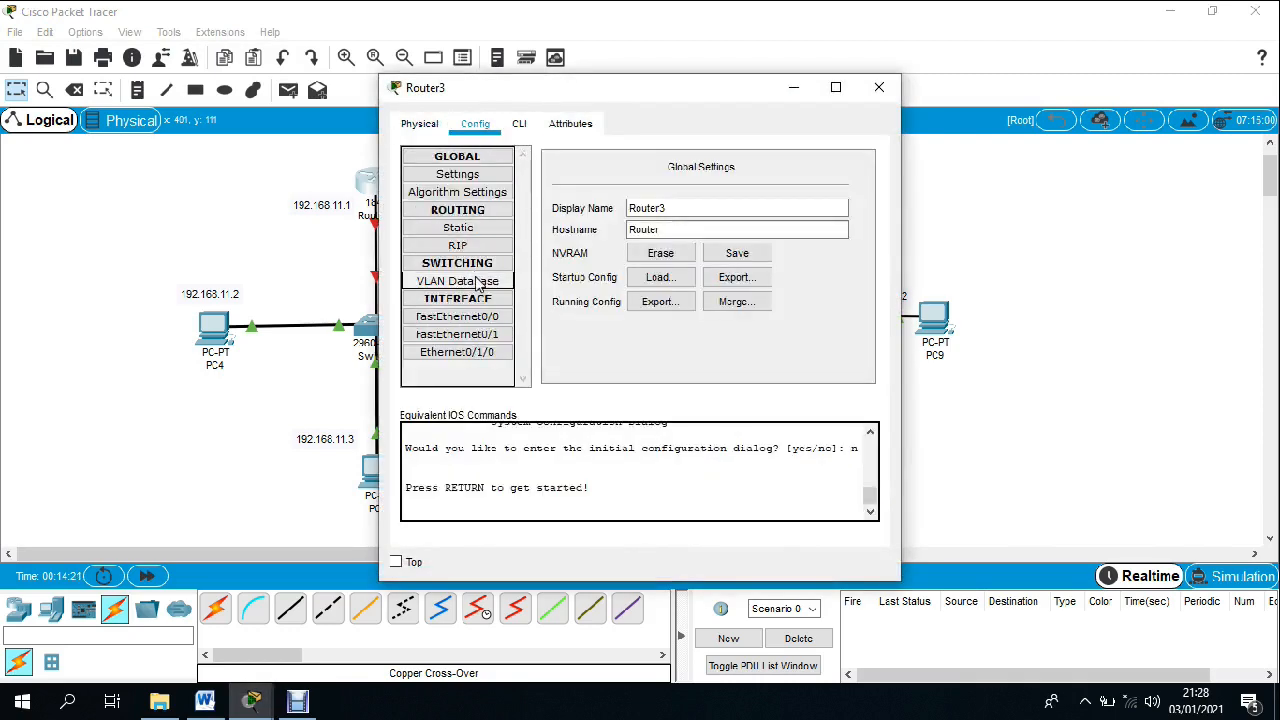
click(494, 318)
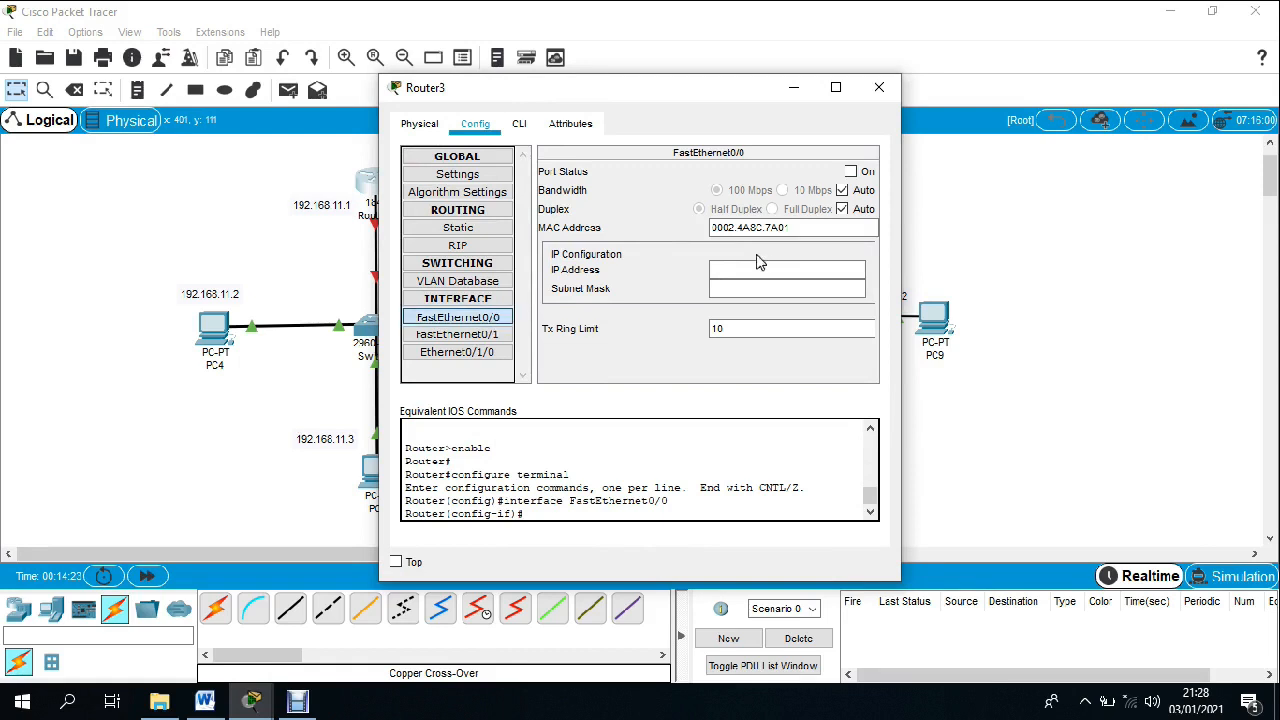
click(852, 173)
click(826, 269)
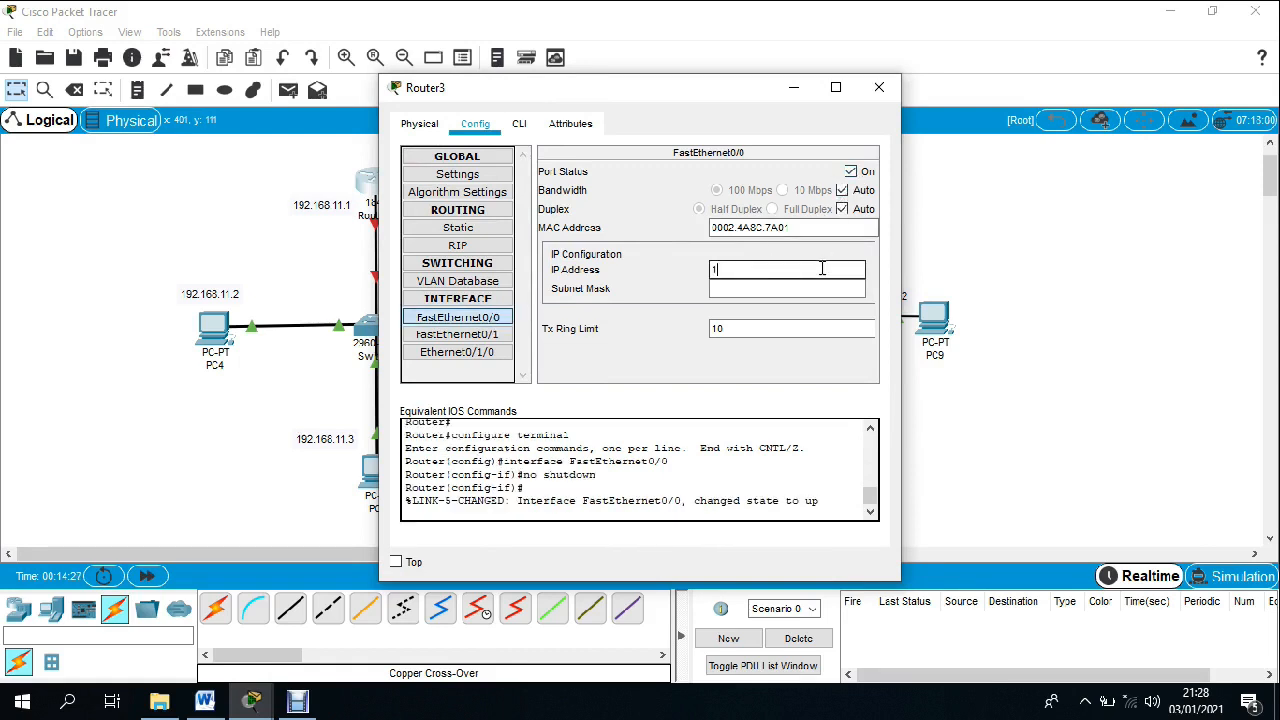
text(192.168.1.1)
click(819, 288)
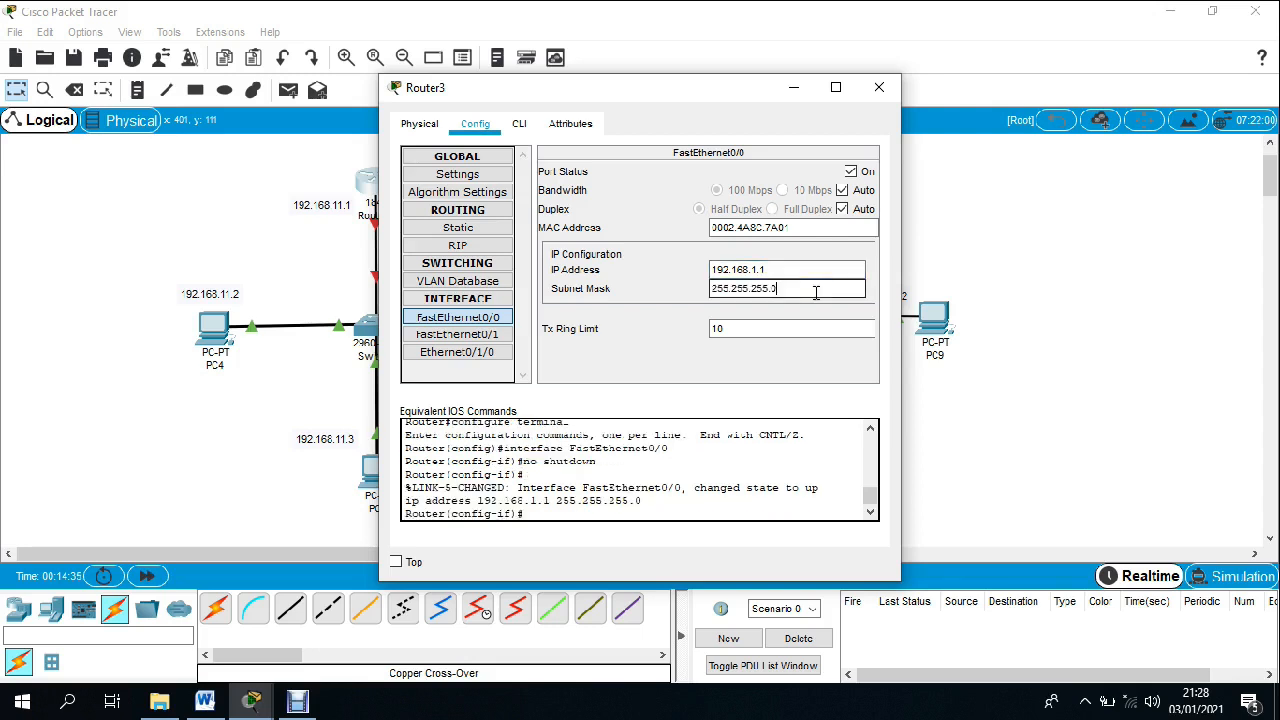
- Turn on Router3's Ethernet0/1/0 port with IP address 192.168.11.1 and subnet mask 255.255.255.0, and close the router's settings
click(492, 352)
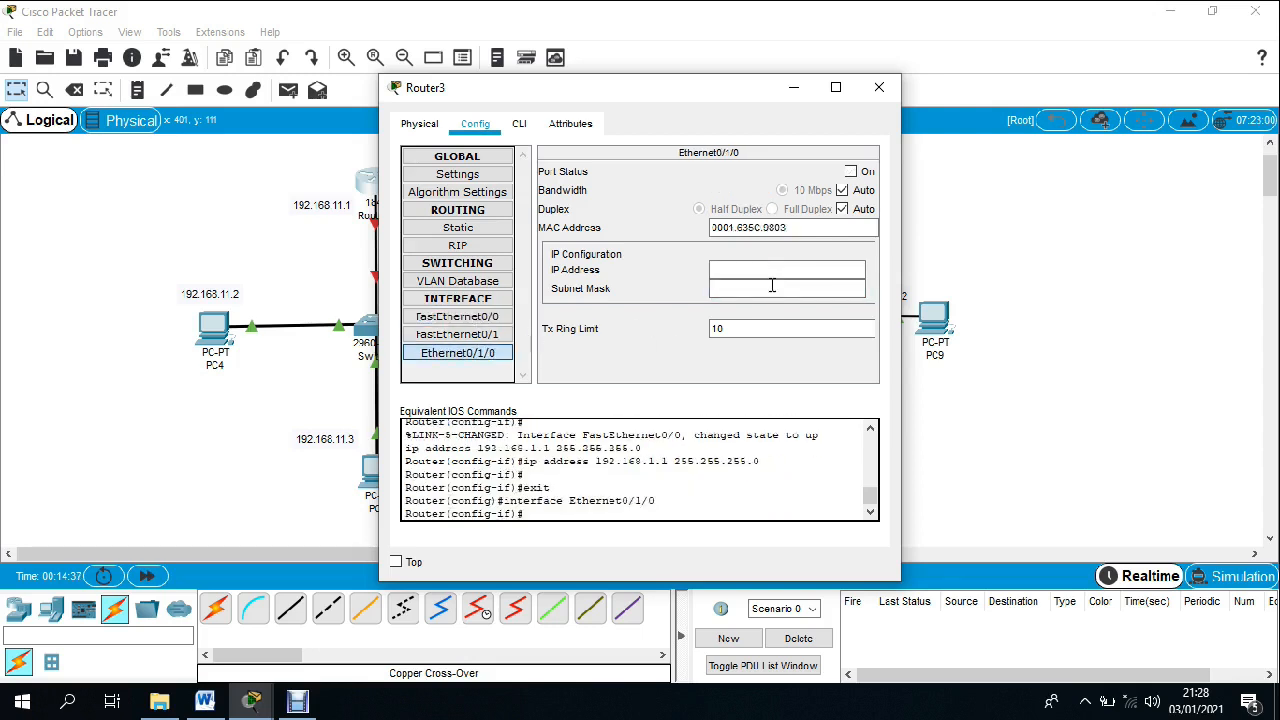
click(851, 171)
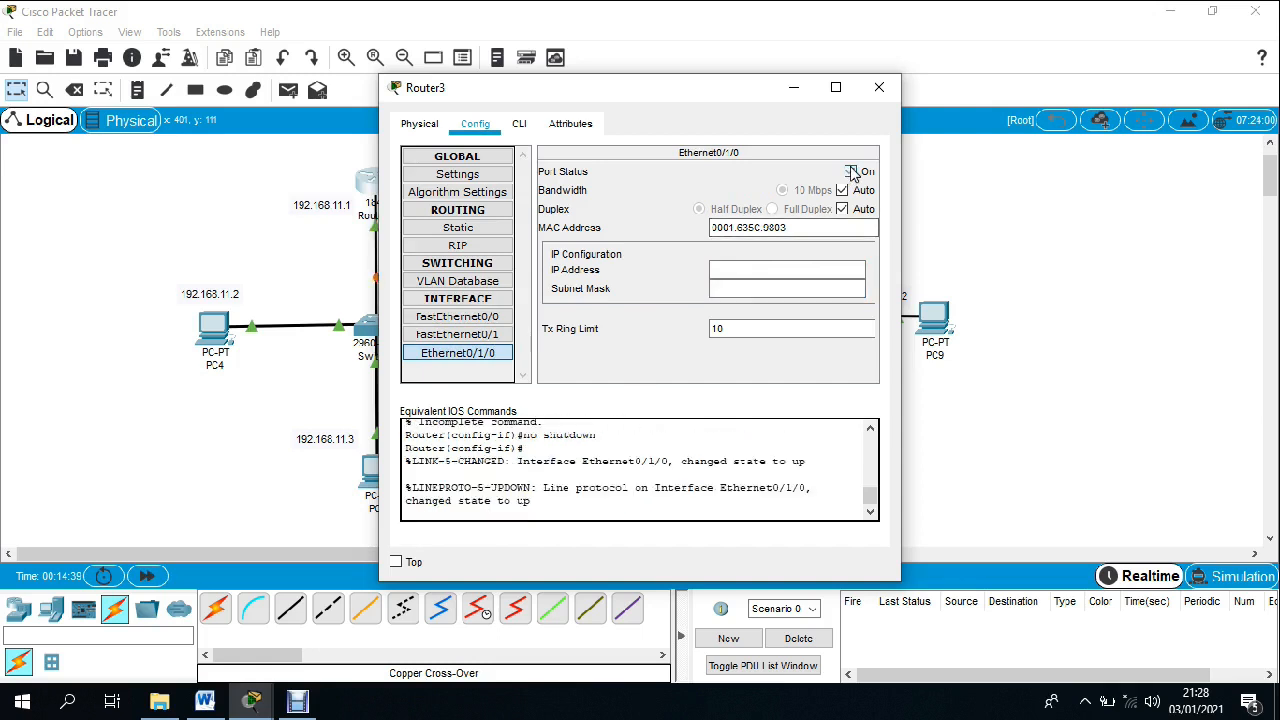
click(779, 267)
text(192.1)
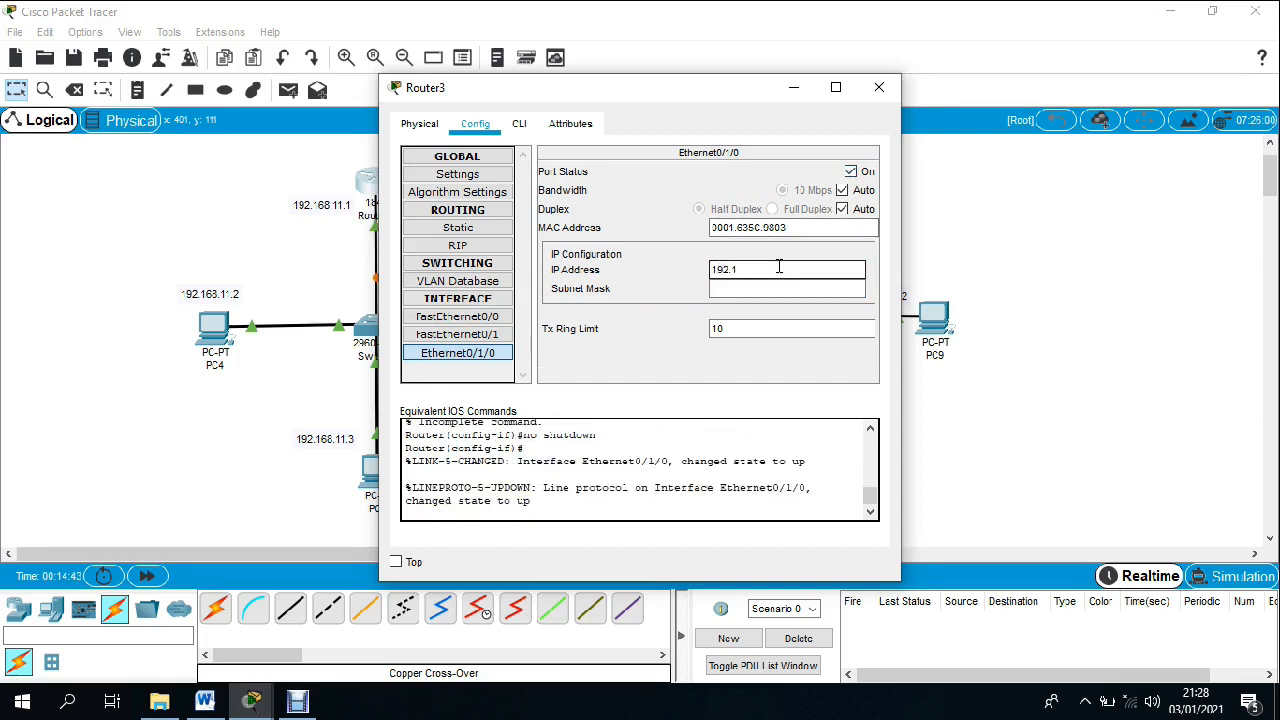
text(68.11.1)
click(794, 288)
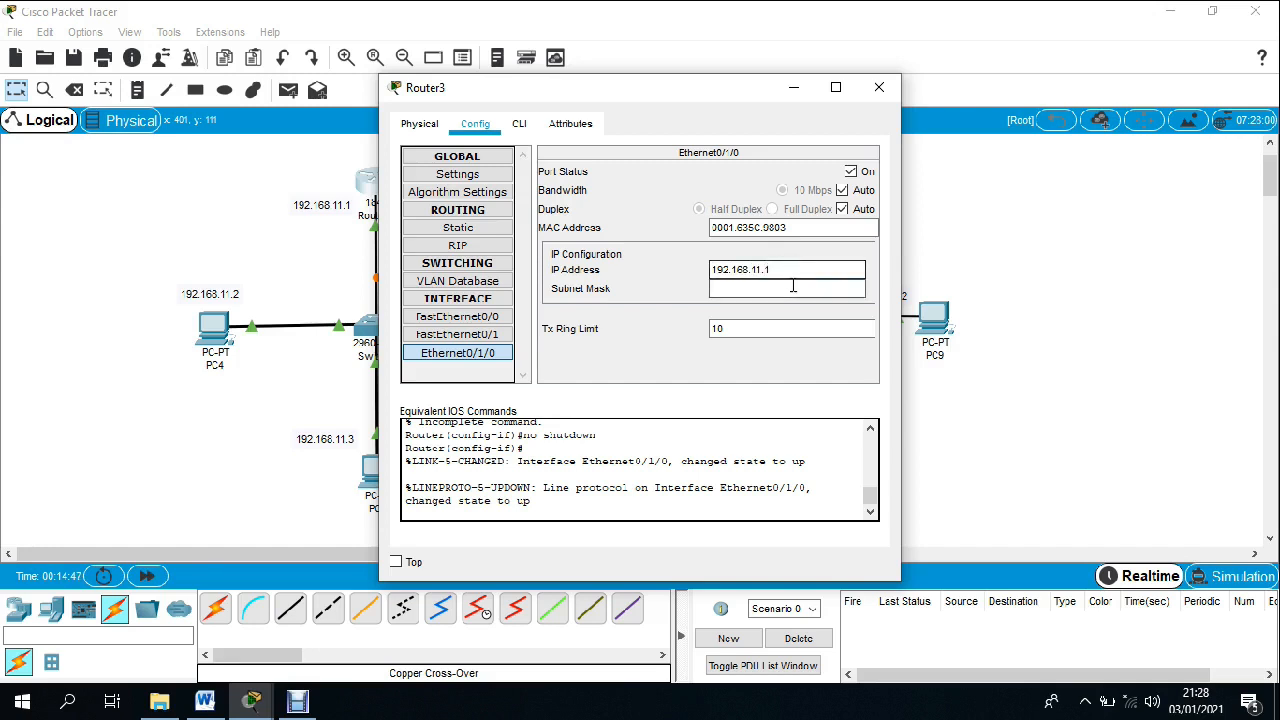
click(488, 318)
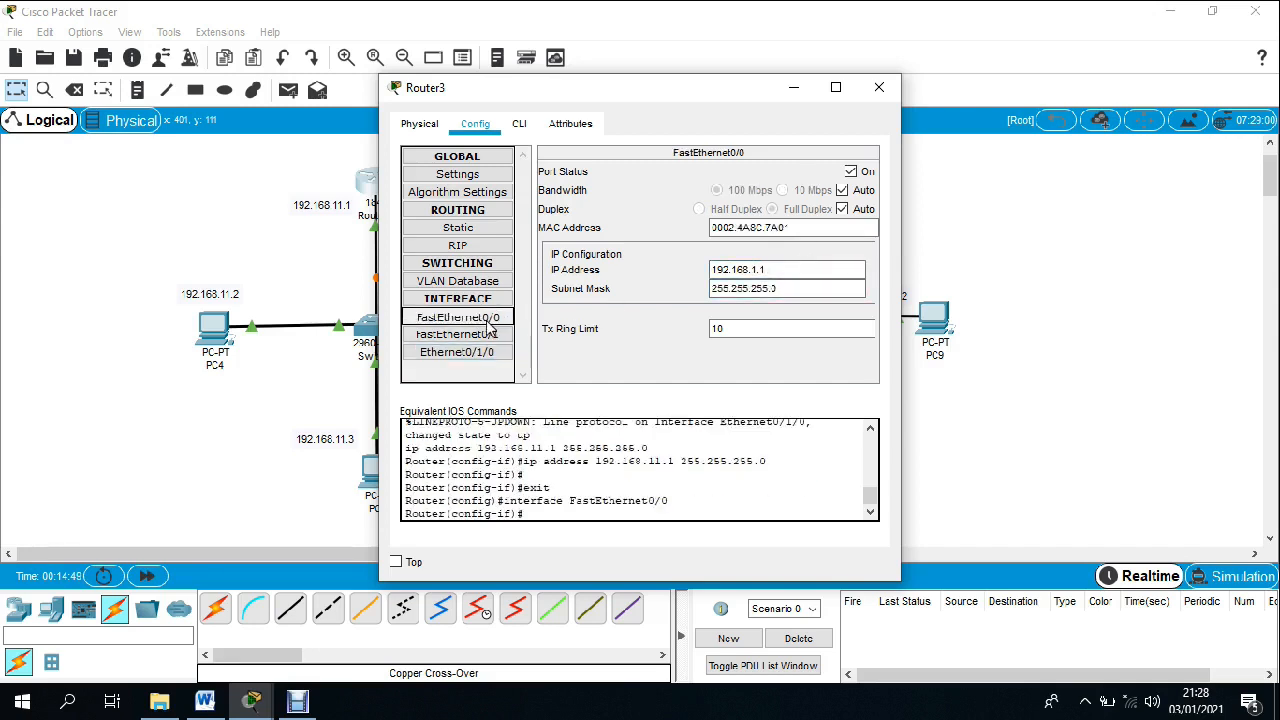
click(877, 89)
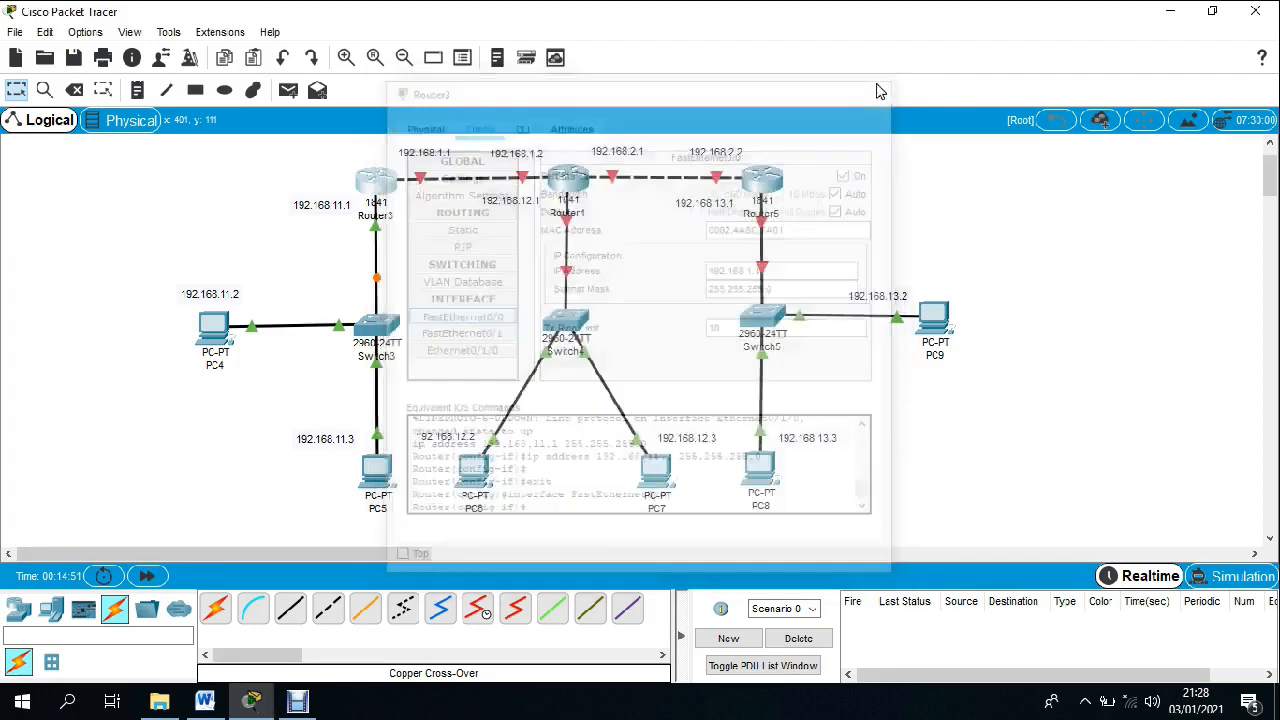
- Turn on Router4's FastEthernet0/0 port and give it IP address 192.168.1.2 with subnet mask 255.255.255.0
click(582, 182)
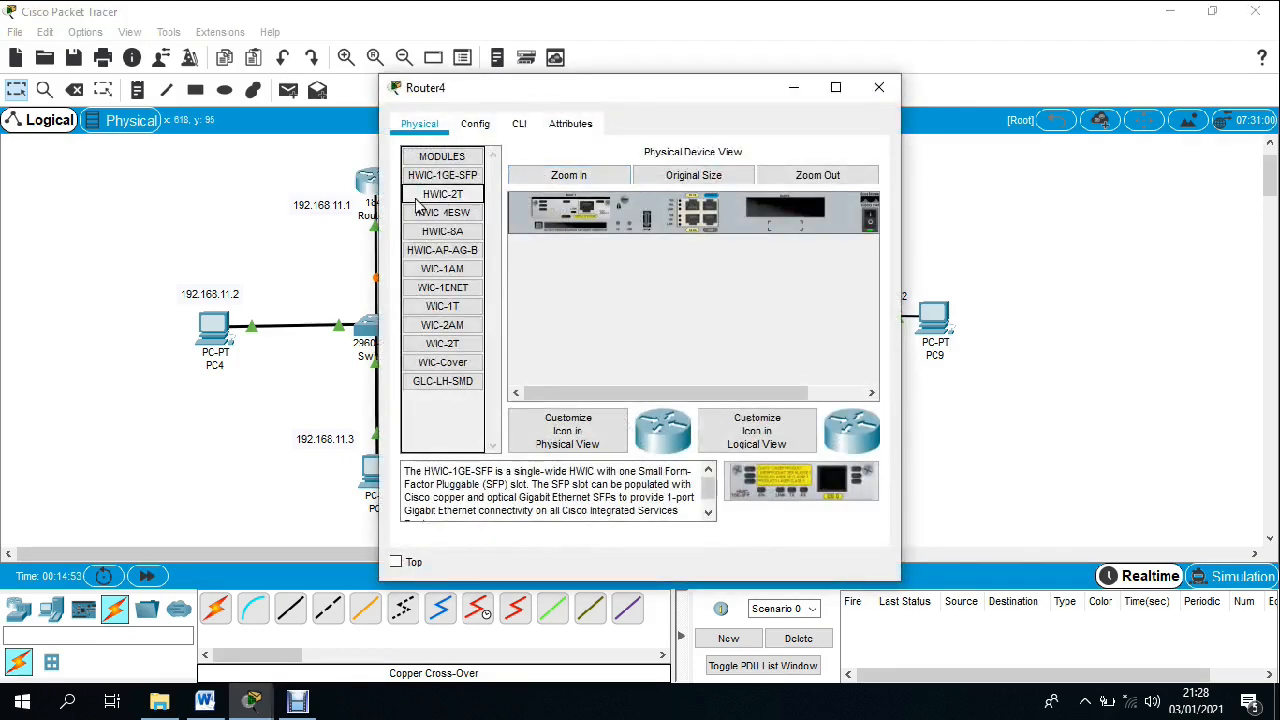
click(475, 123)
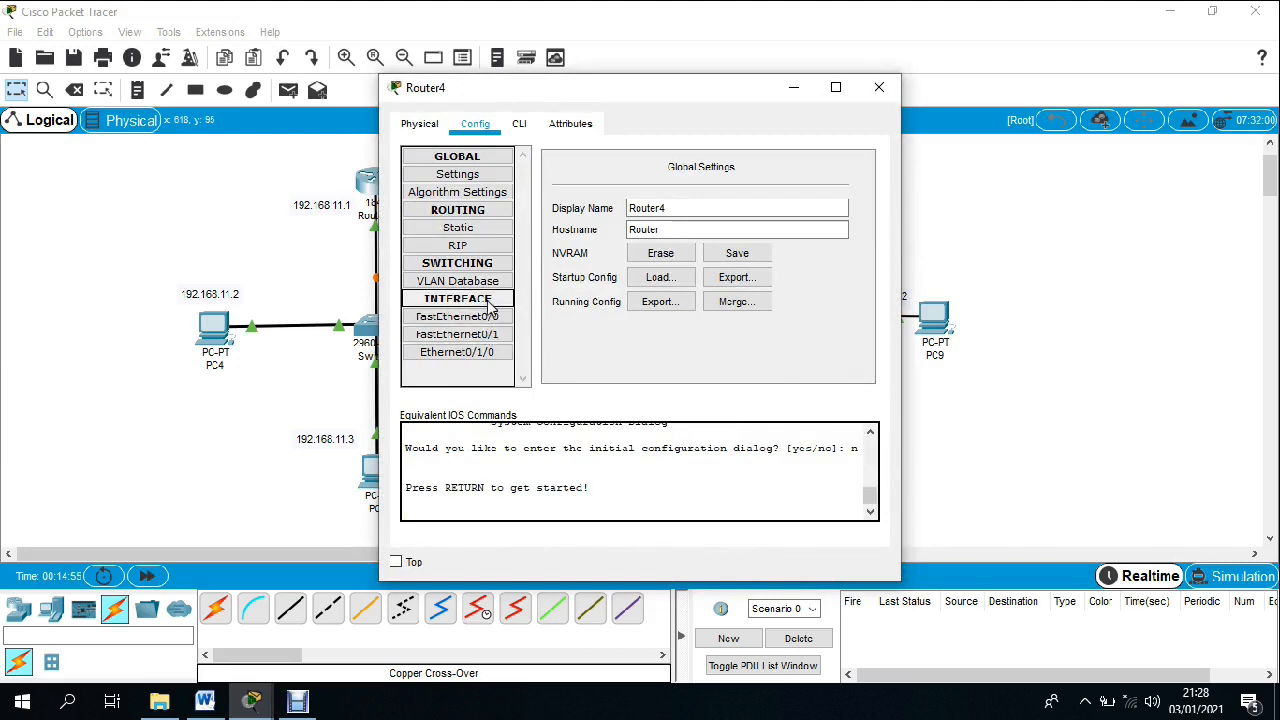
click(478, 334)
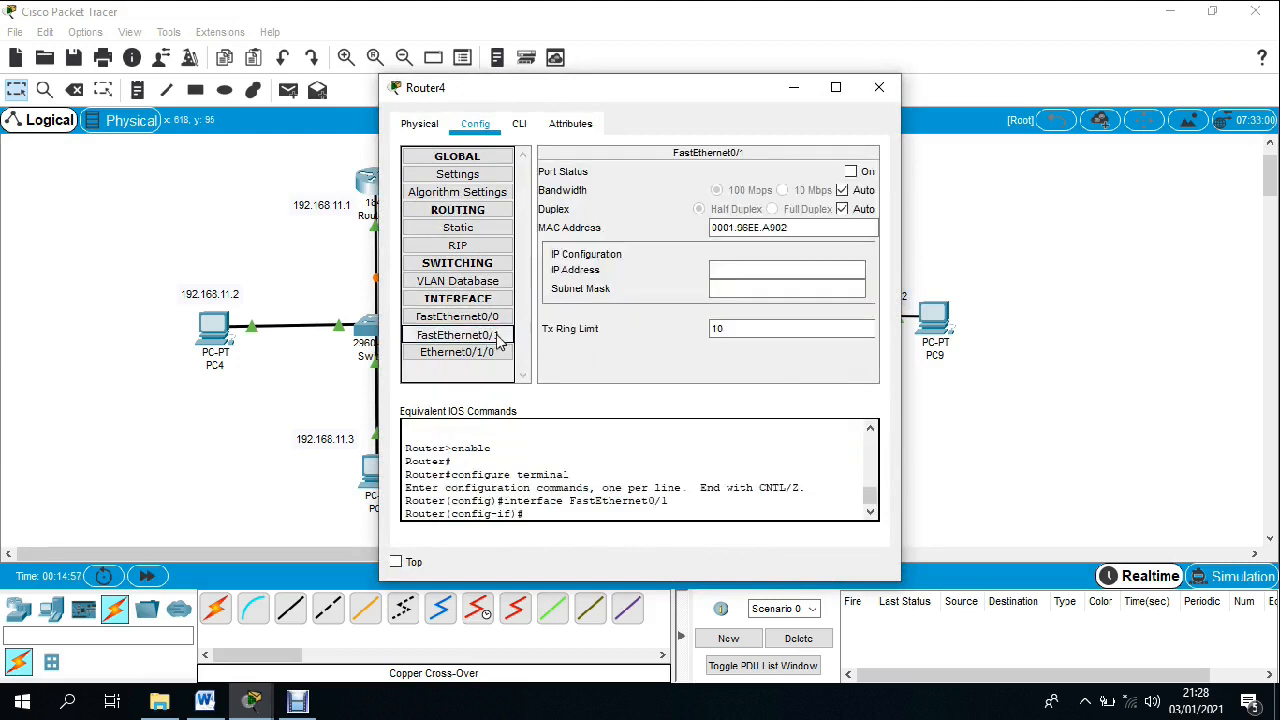
click(480, 317)
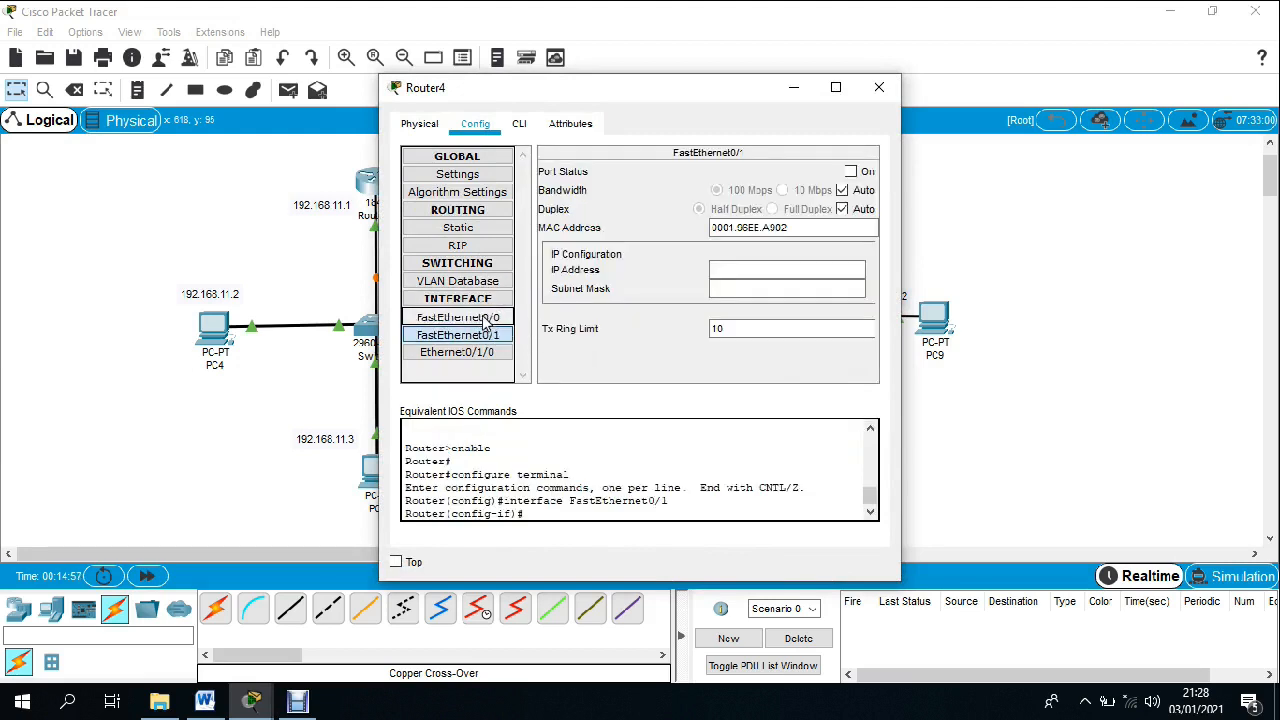
click(850, 171)
click(760, 270)
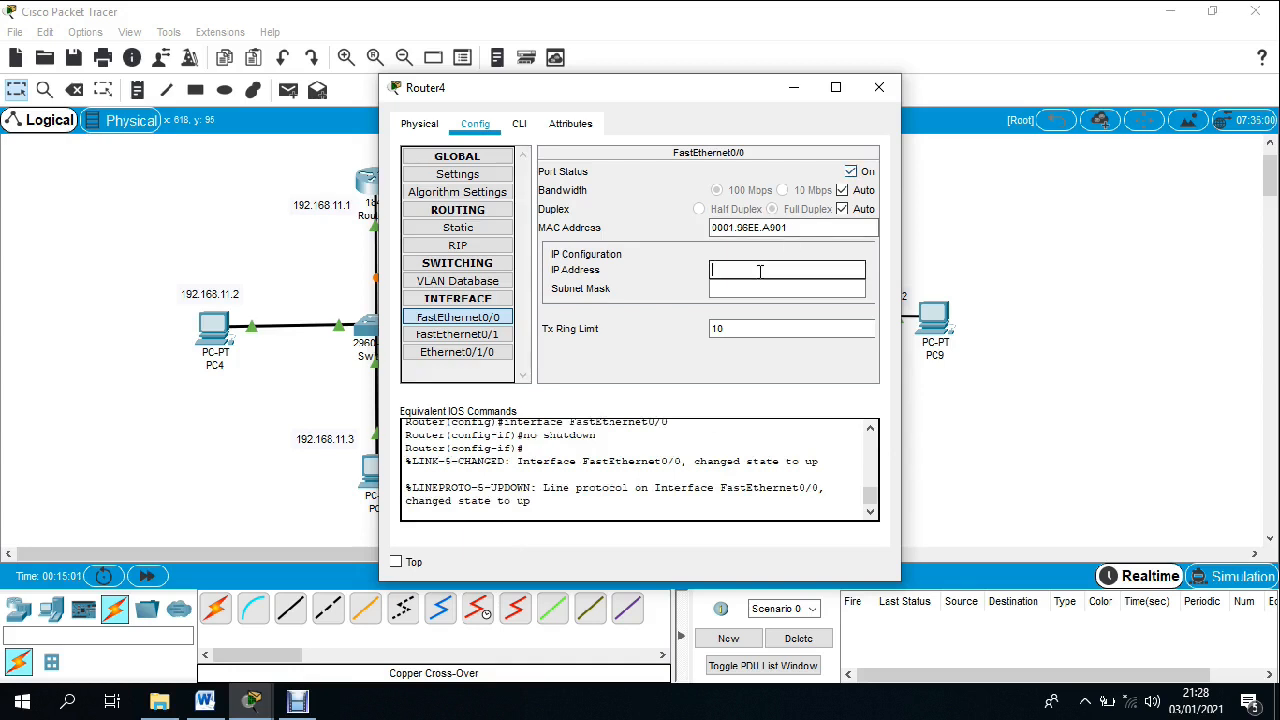
text(192.168.1.2)
key(Tab)
- Turn on Router4's FastEthernet0/1 port and give it IP address 192.168.2.1 with subnet mask 255.255.255.0
click(498, 338)
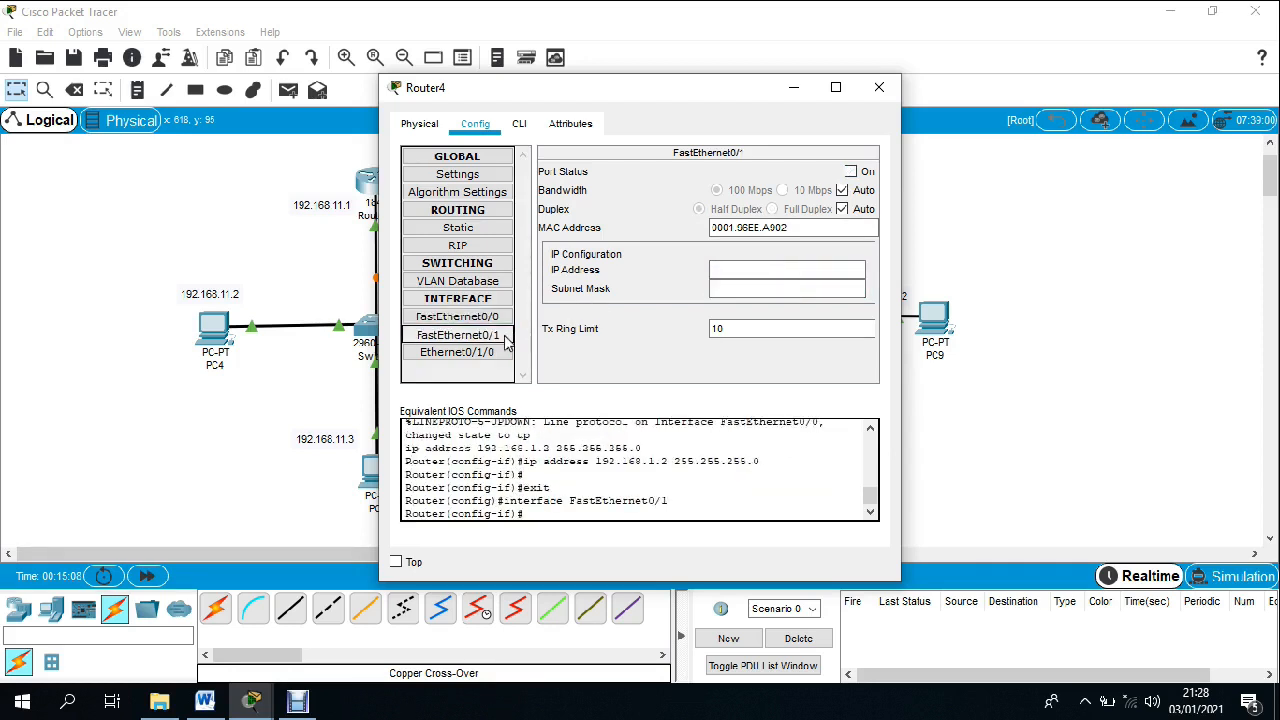
click(851, 171)
click(776, 268)
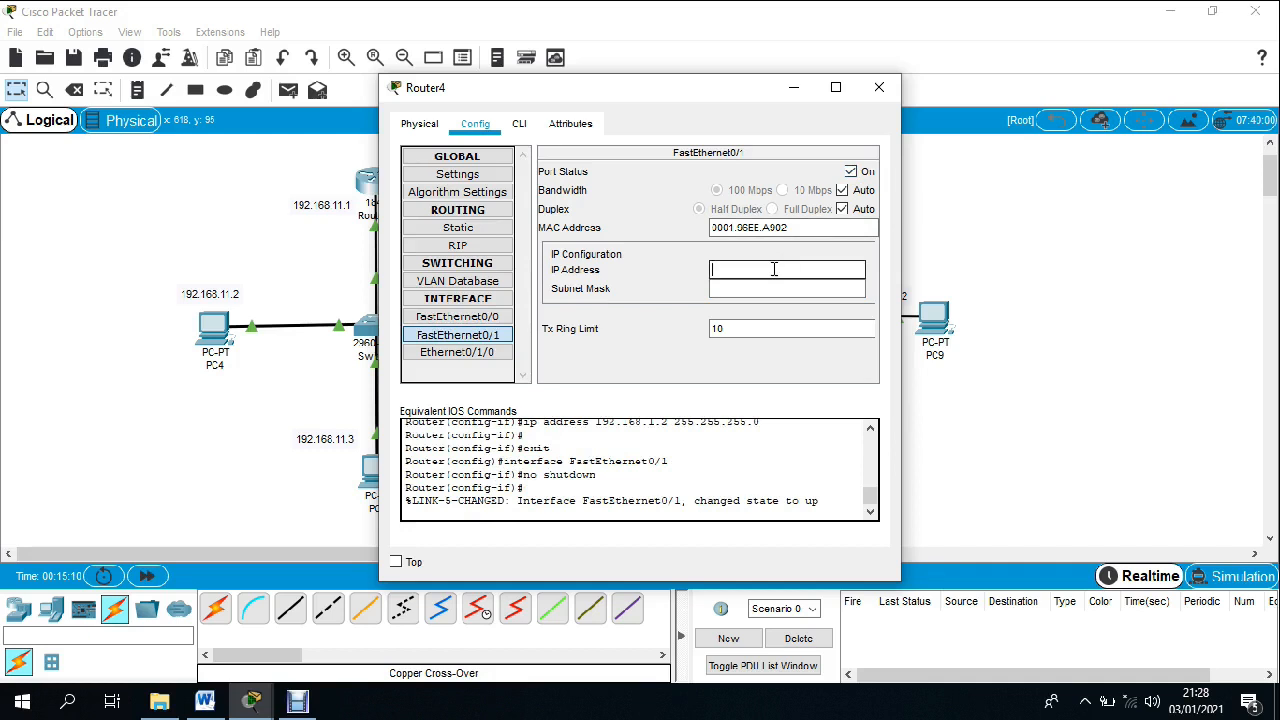
text(192.168.2.1)
click(773, 288)
- Turn on Router4's Ethernet0/1/0 port with IP address 192.168.12.1 and subnet mask 255.255.255.0, and close the router's settings
click(498, 356)
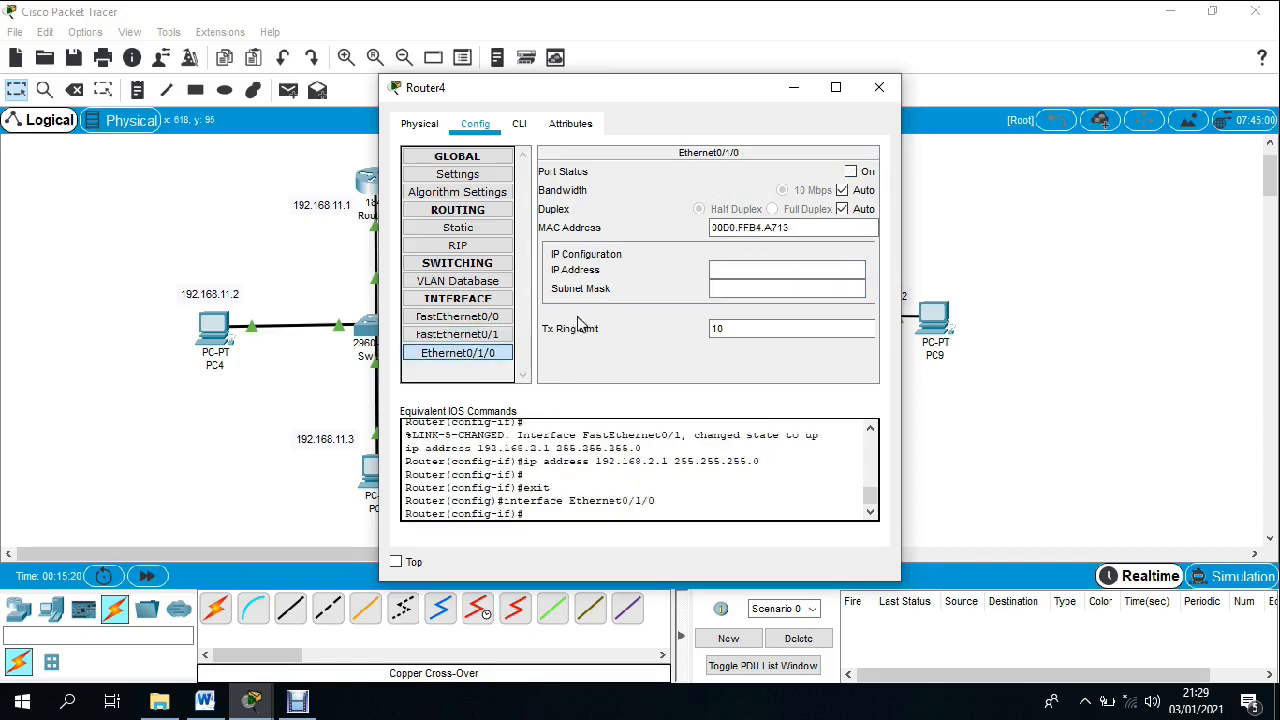
click(851, 171)
click(787, 271)
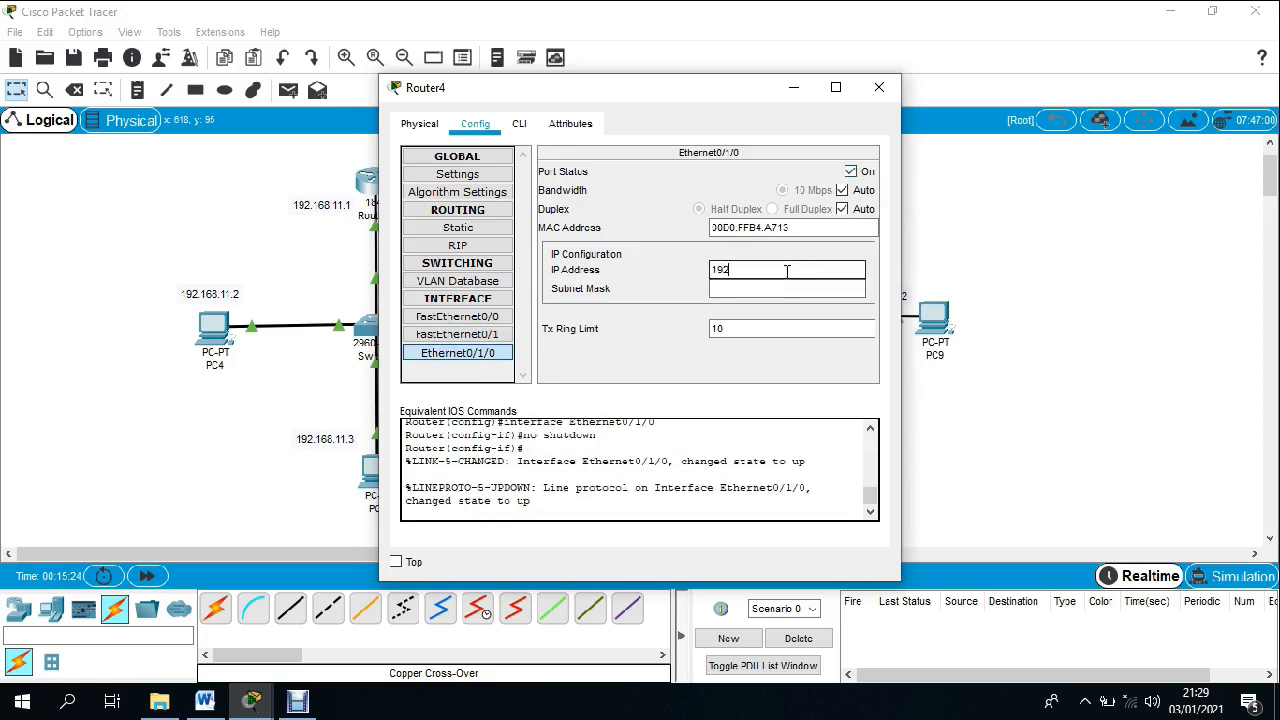
text(192.168.12.1)
click(785, 288)
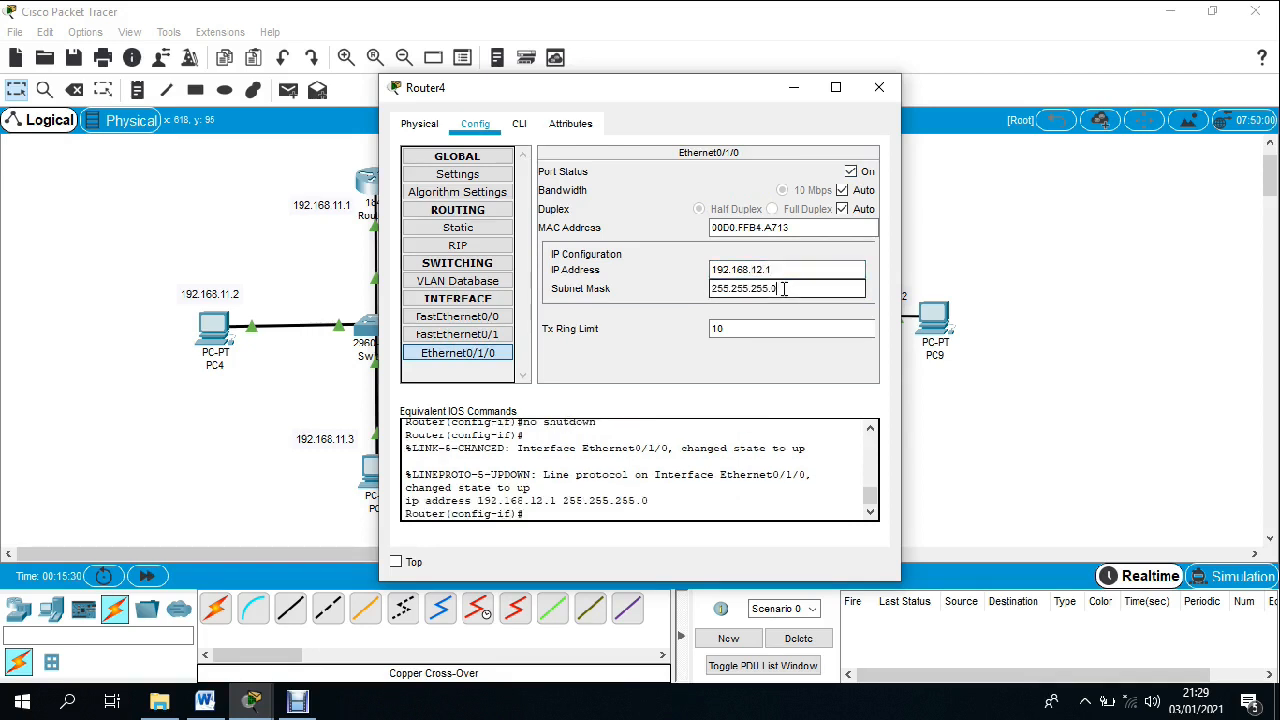
click(887, 88)
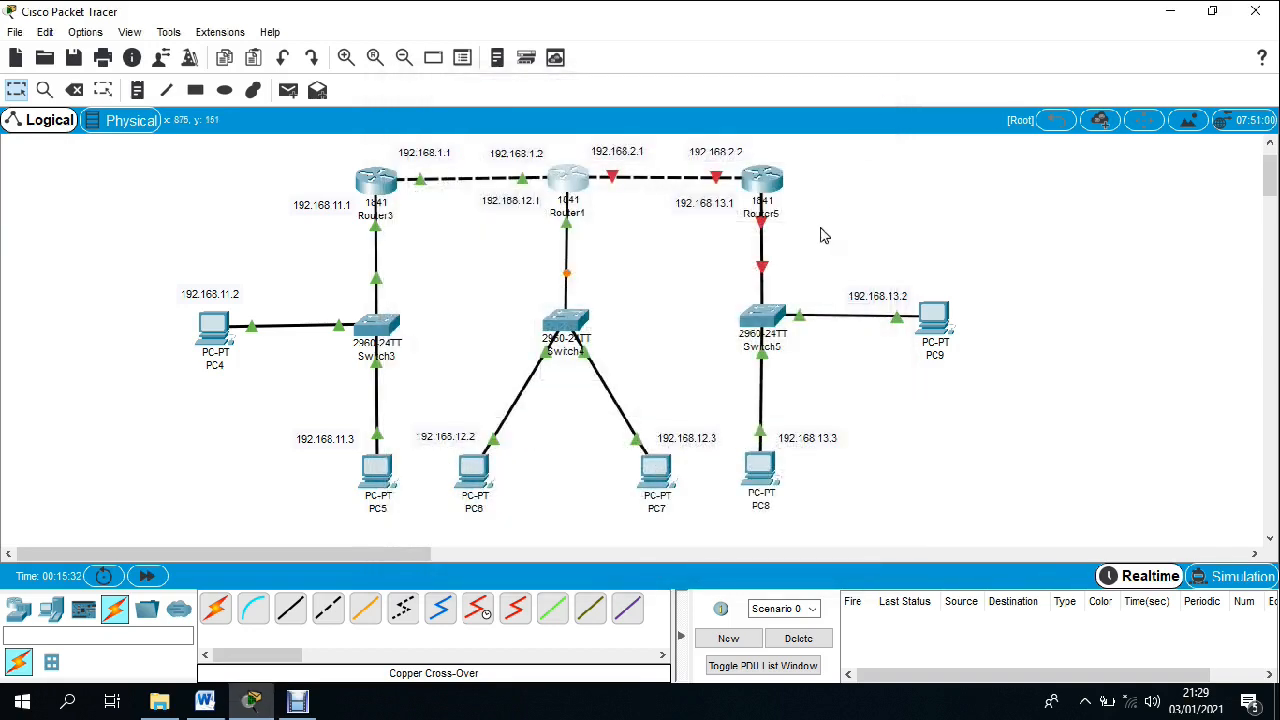
- Turn on Router5's FastEthernet0/1 port and give it IP address 192.168.2.2 with subnet mask 255.255.255.0
click(760, 188)
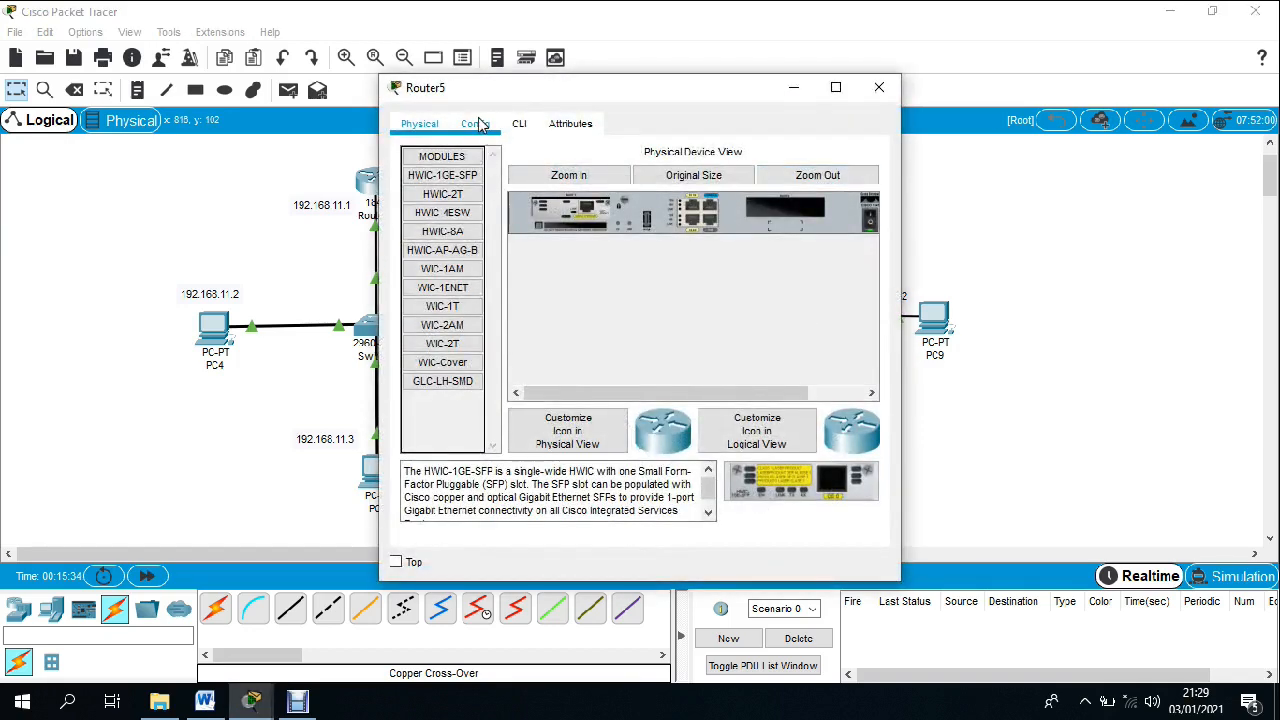
click(477, 125)
click(498, 335)
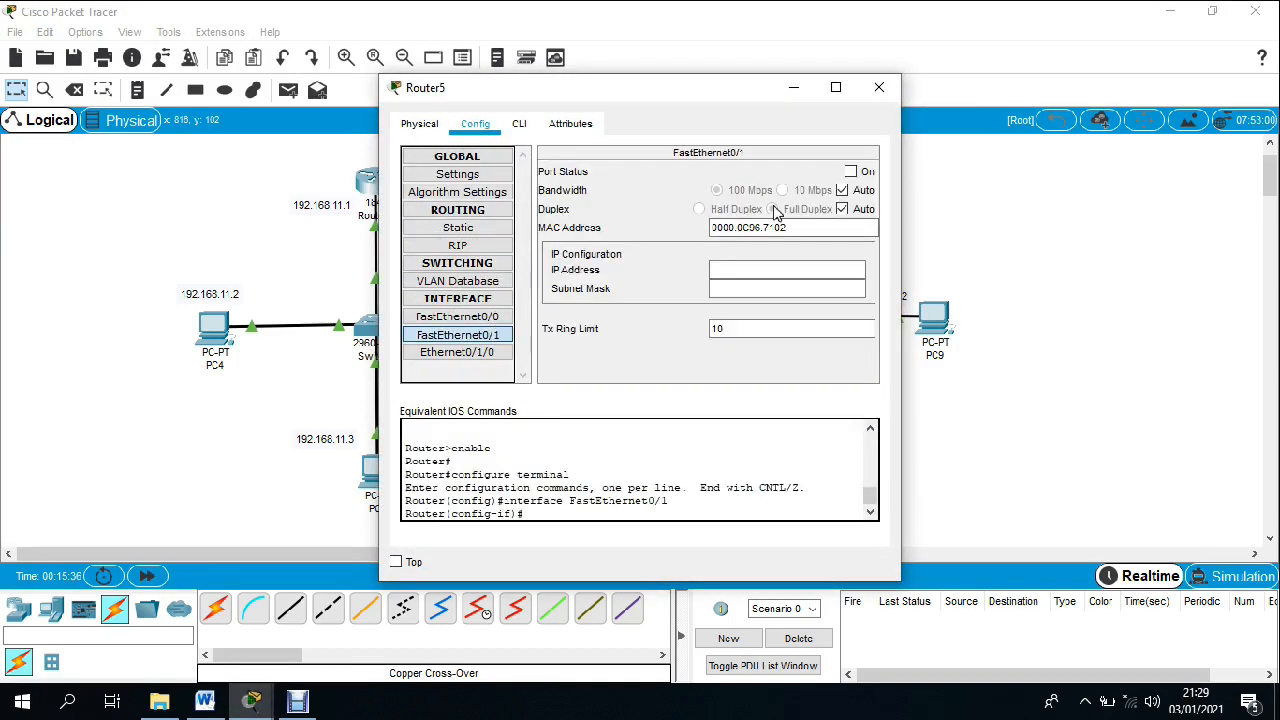
click(850, 172)
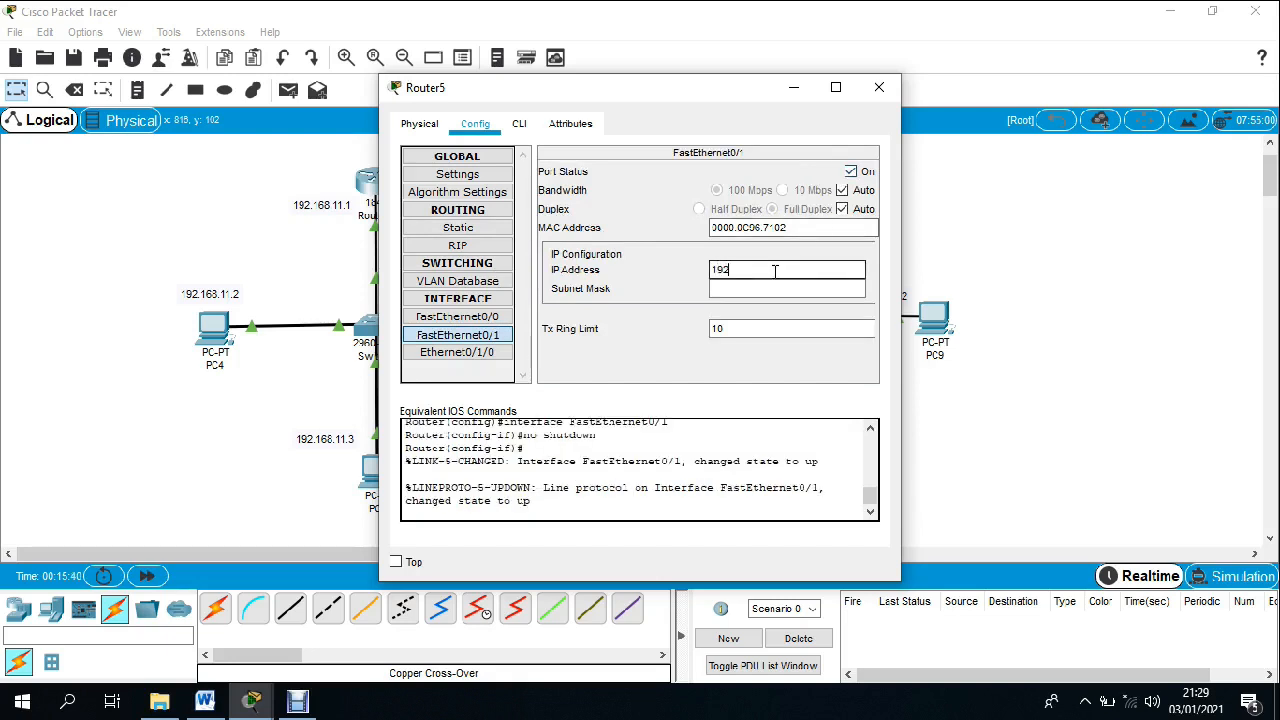
click(774, 270)
text(192.168.2.2)
click(771, 288)
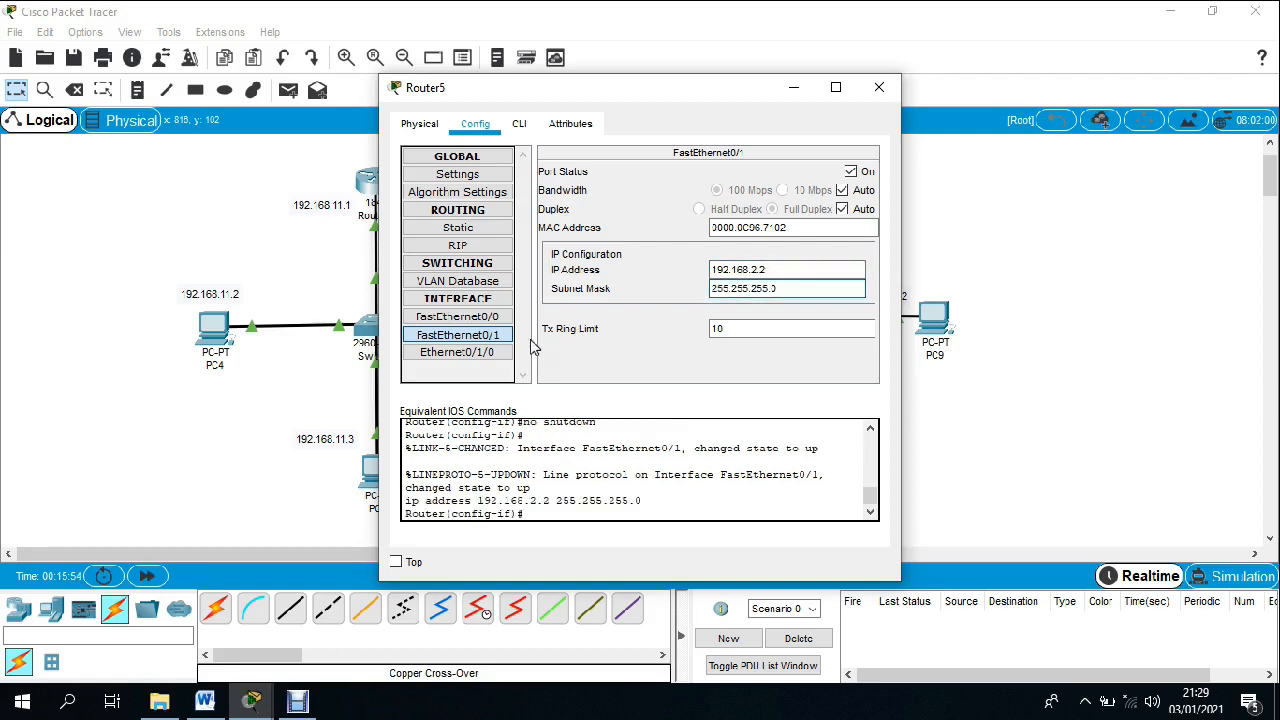
- Turn on Router5's Ethernet0/1/0 port with IP address 192.168.13.1 and subnet mask 255.255.255.0, and close the router's settings
click(496, 356)
click(774, 266)
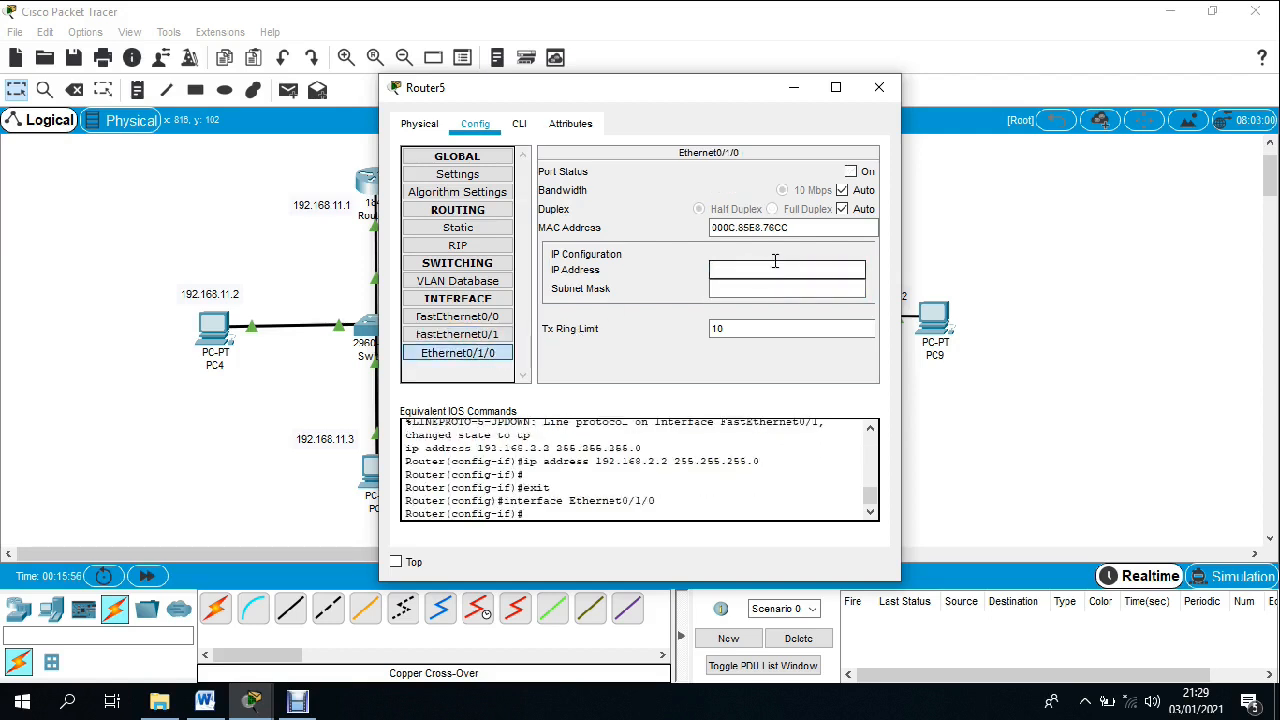
click(850, 171)
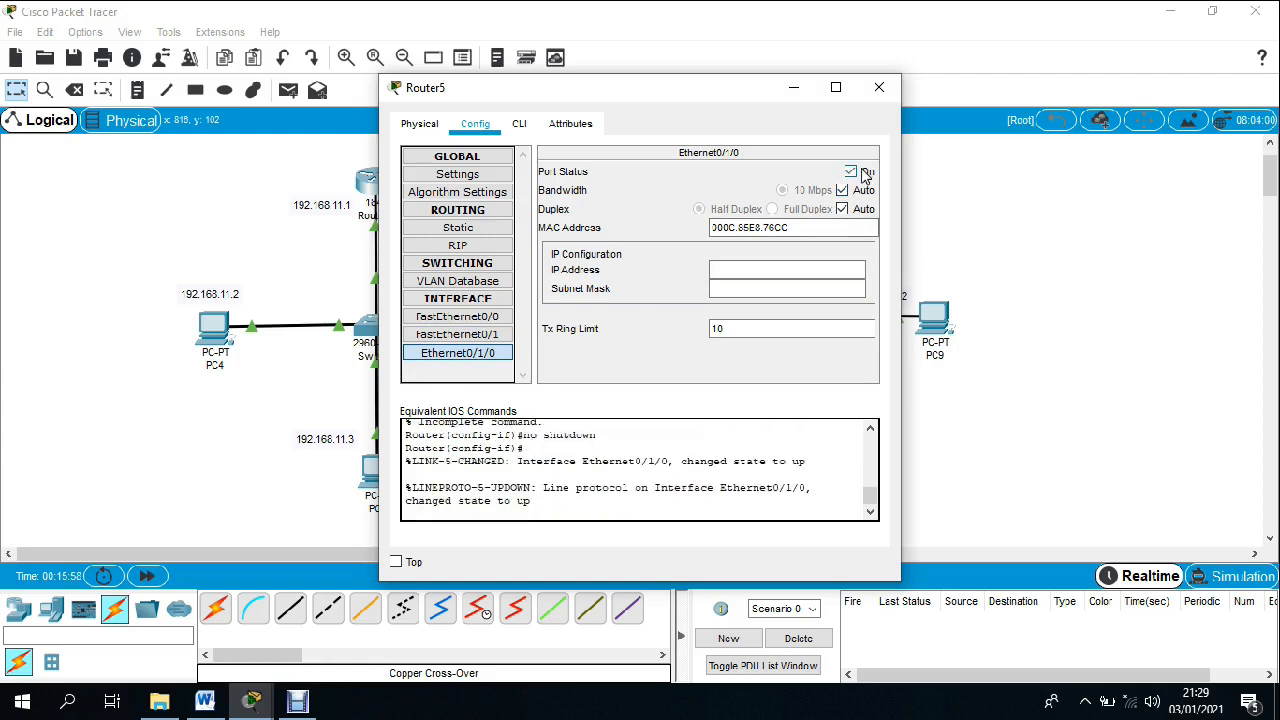
click(717, 271)
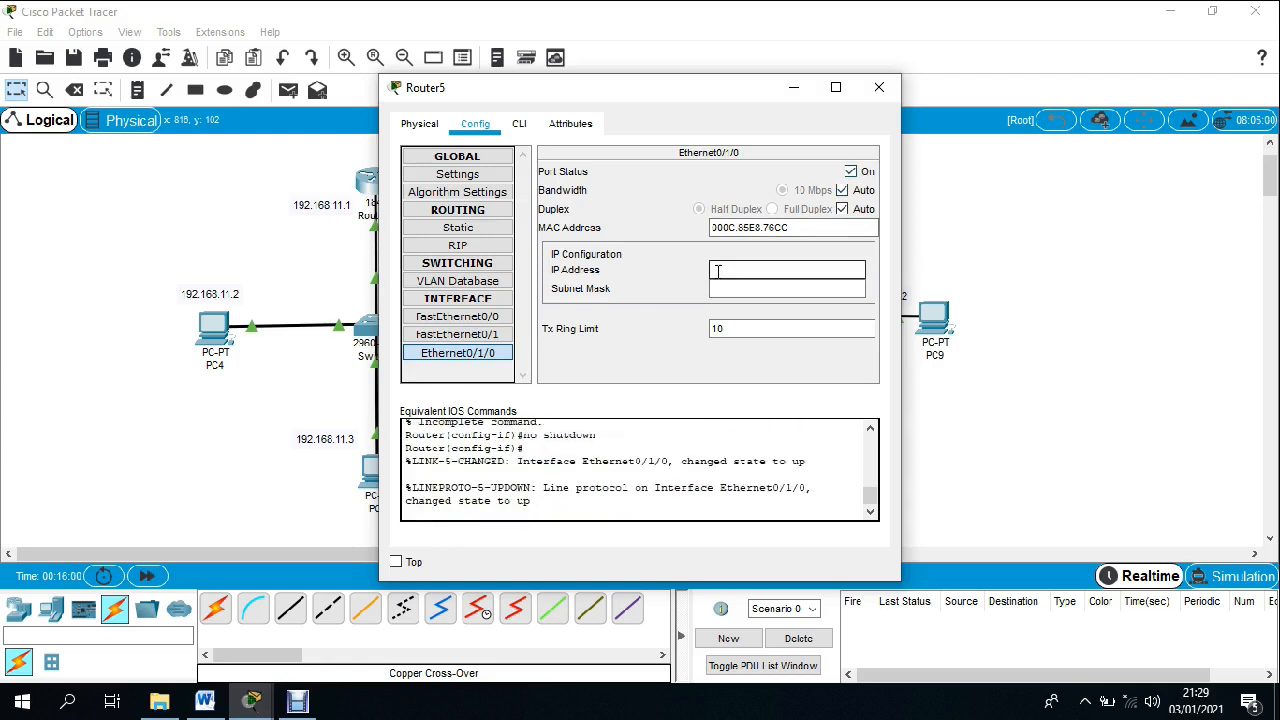
text(192.168.)
text(13.1)
click(727, 284)
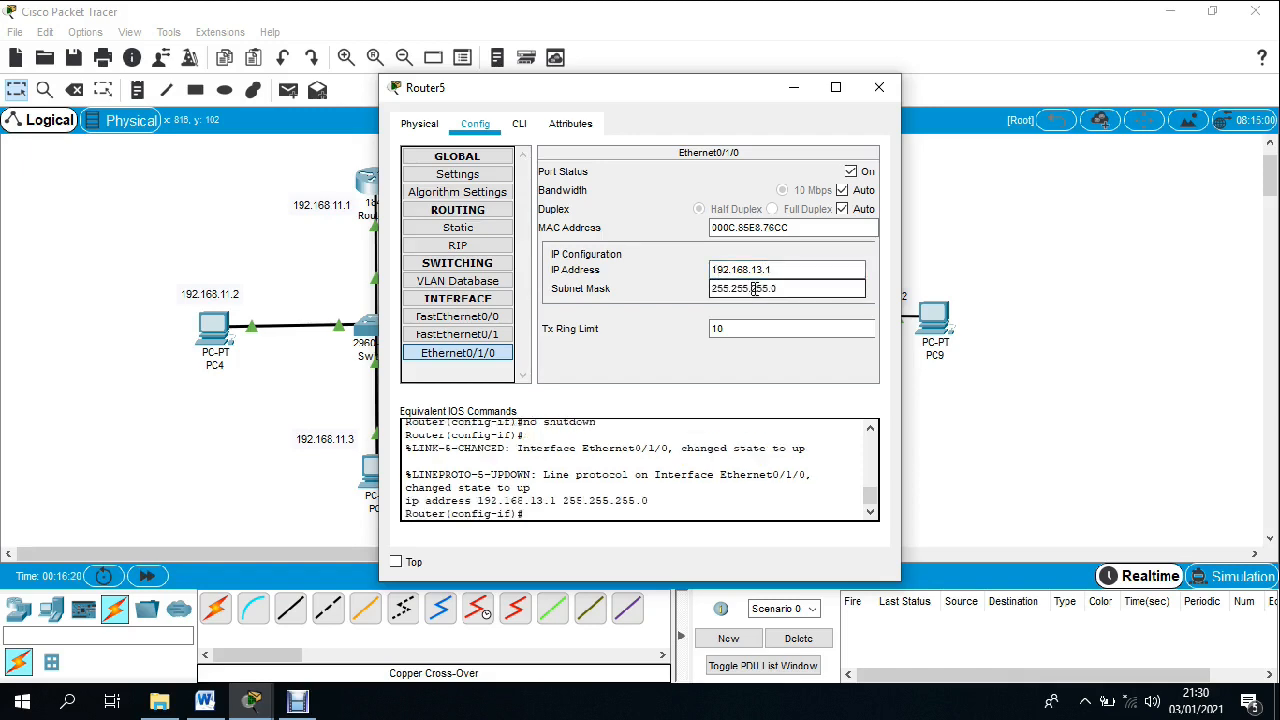
click(877, 92)
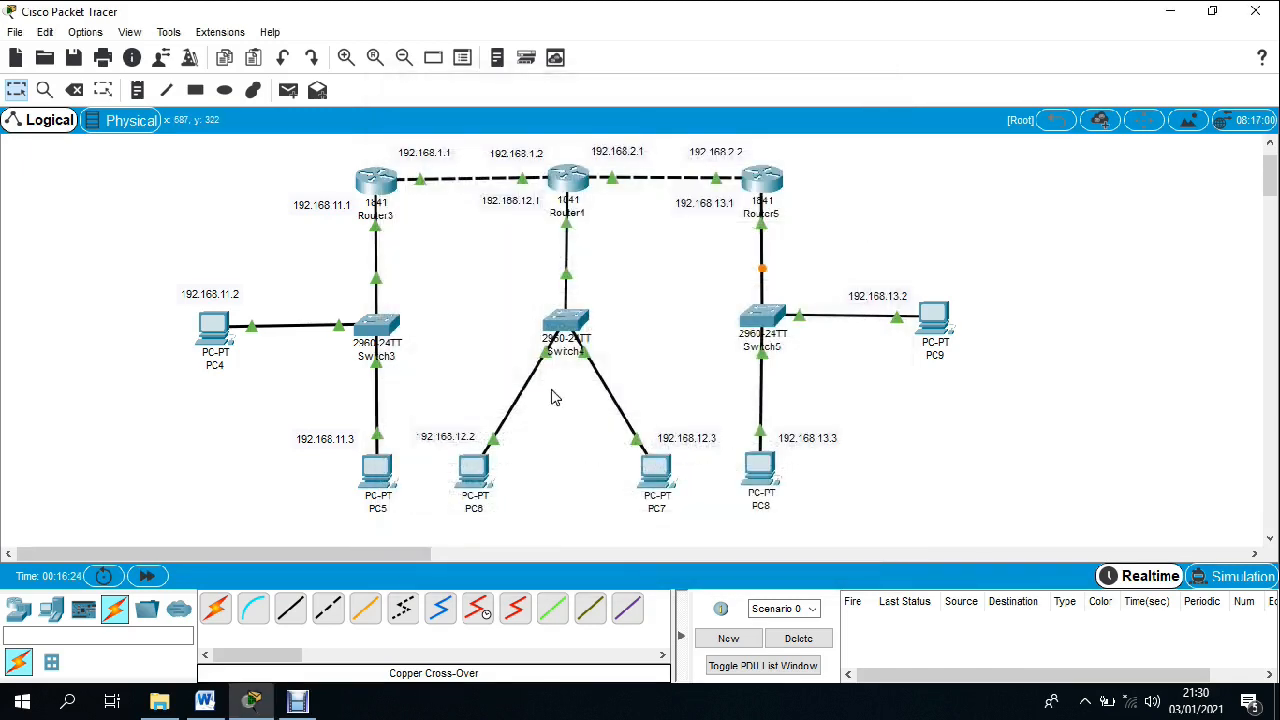
- In Router3's command line, exit interface configuration and enter RIP configuration with router rip
click(376, 180)
click(519, 124)
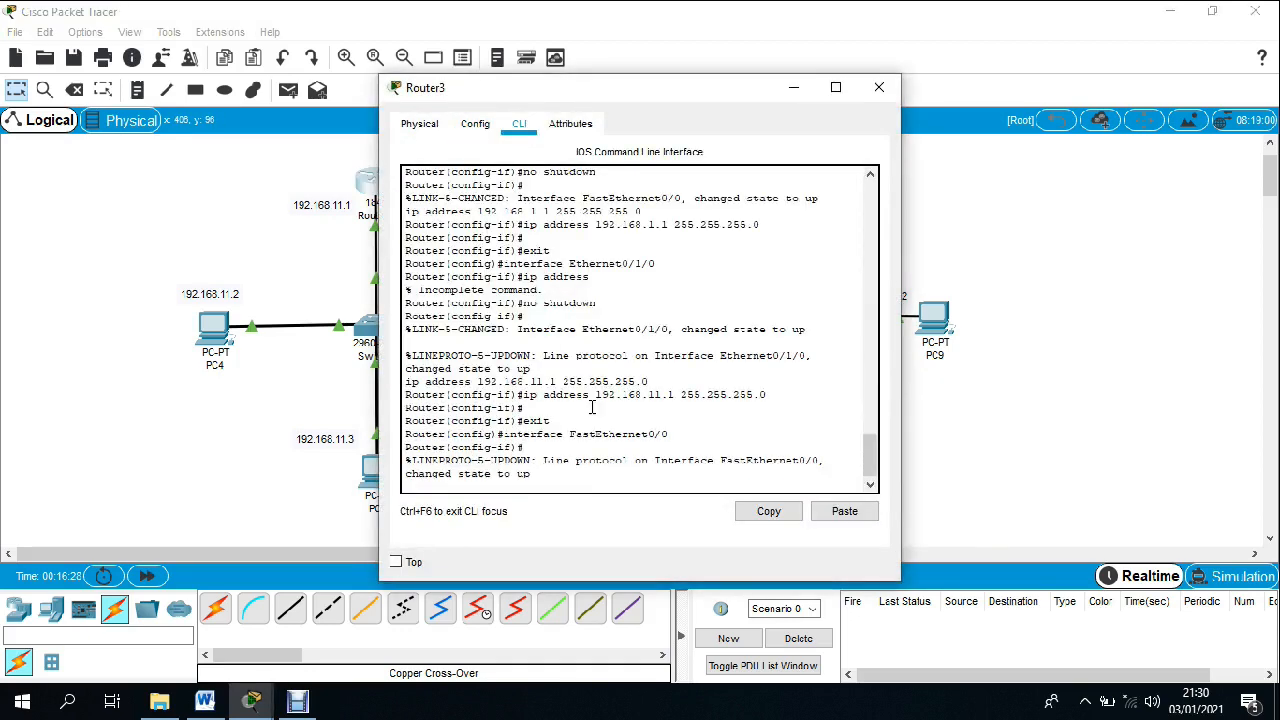
key(Return)
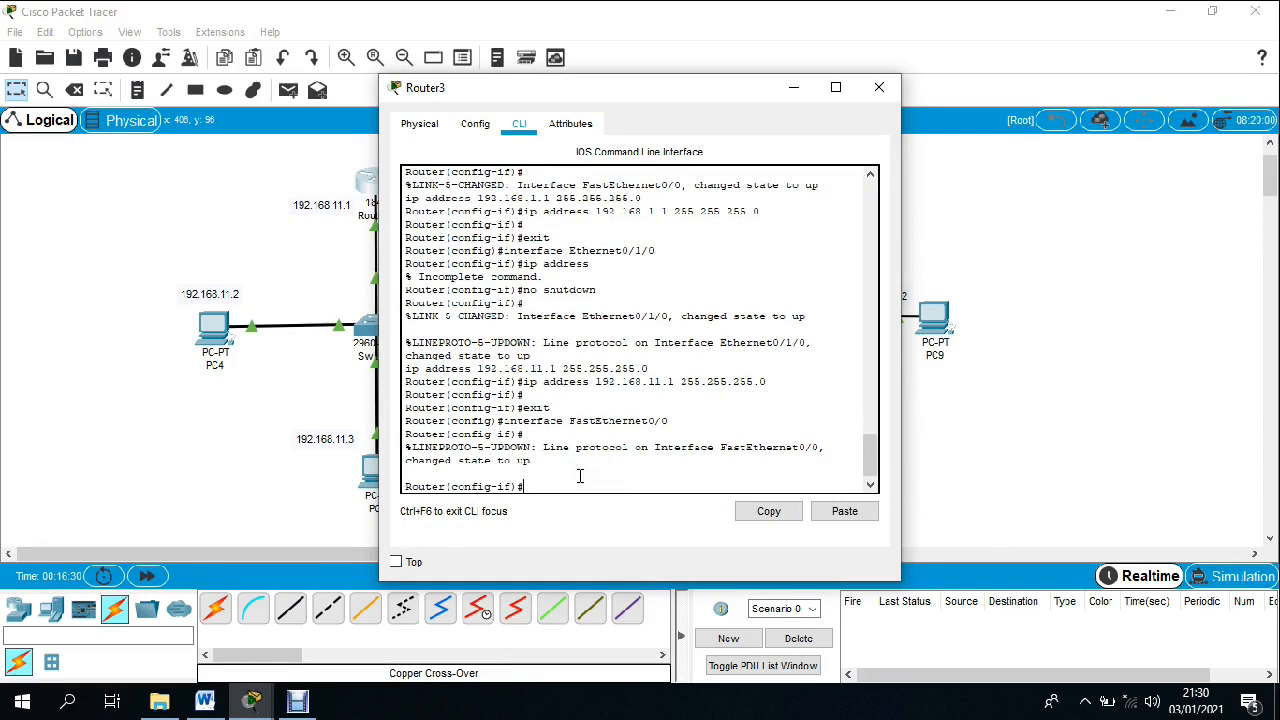
text(exit)
key(Return)
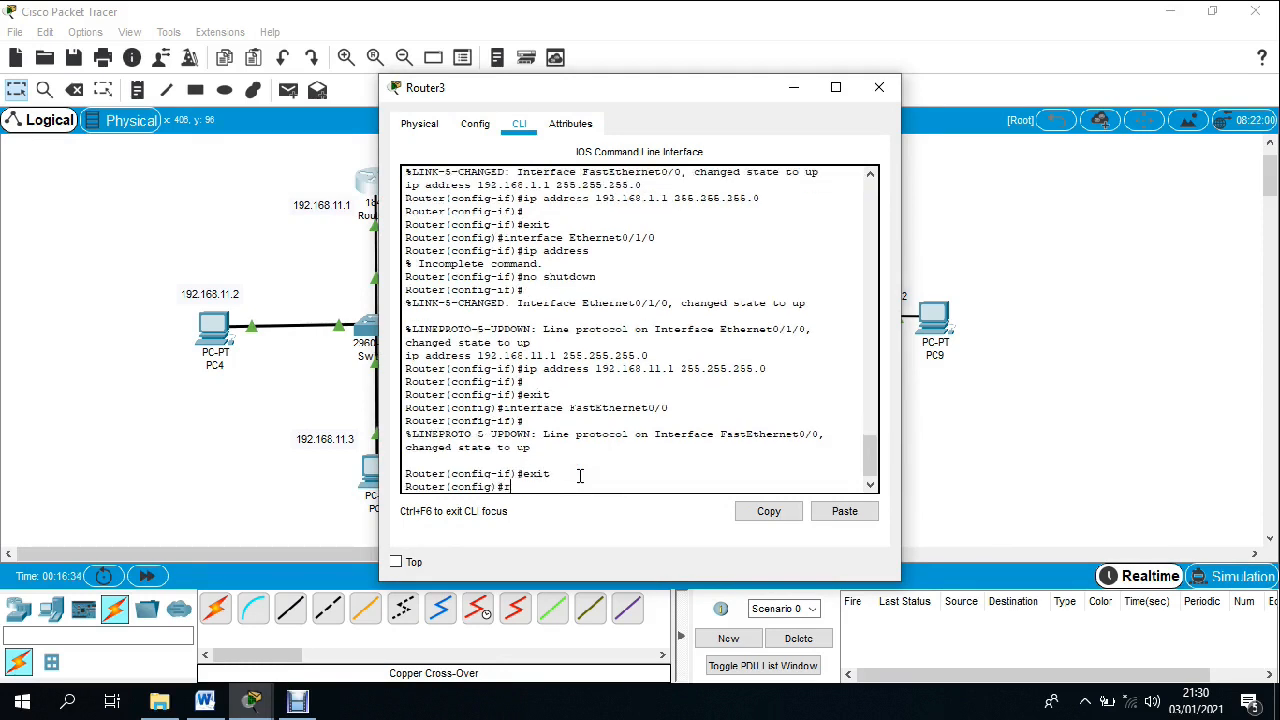
text(router ri)
text(p)
key(Return)
- Try to add network 192.168.1.0 to Router3's RIP configuration
text(ne)
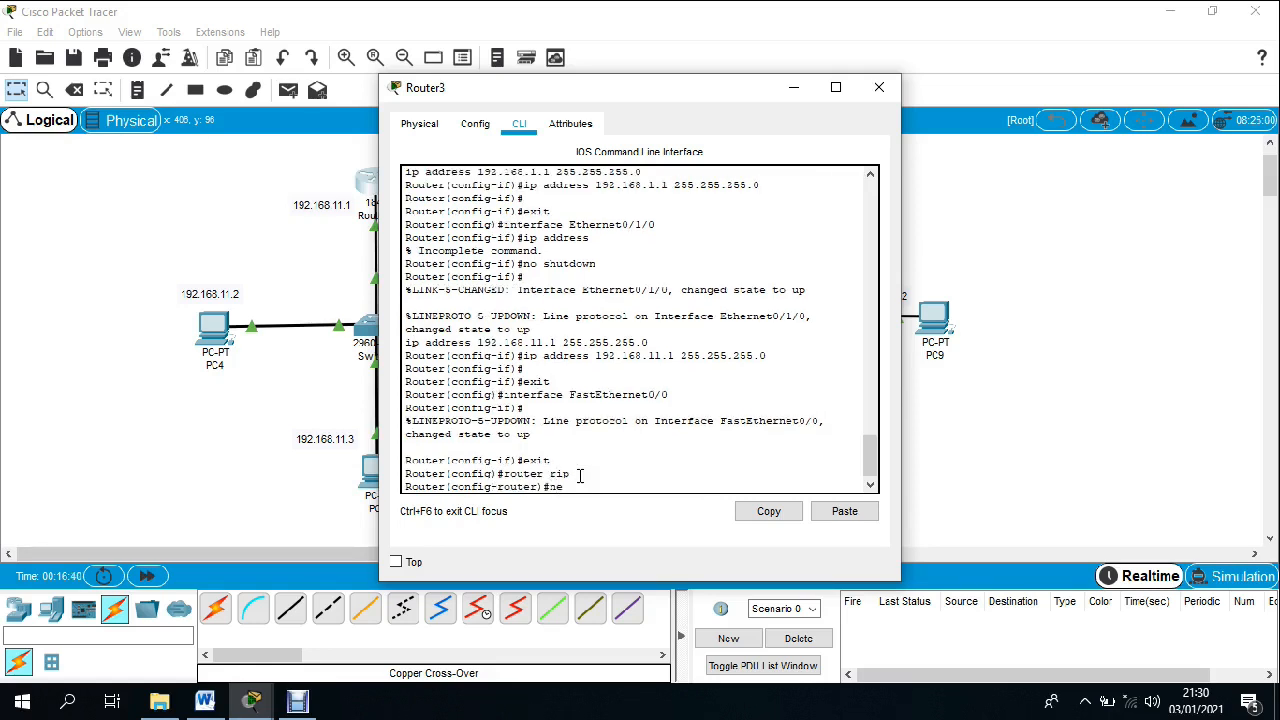
text(twork)
drag(700, 95, 981, 148)
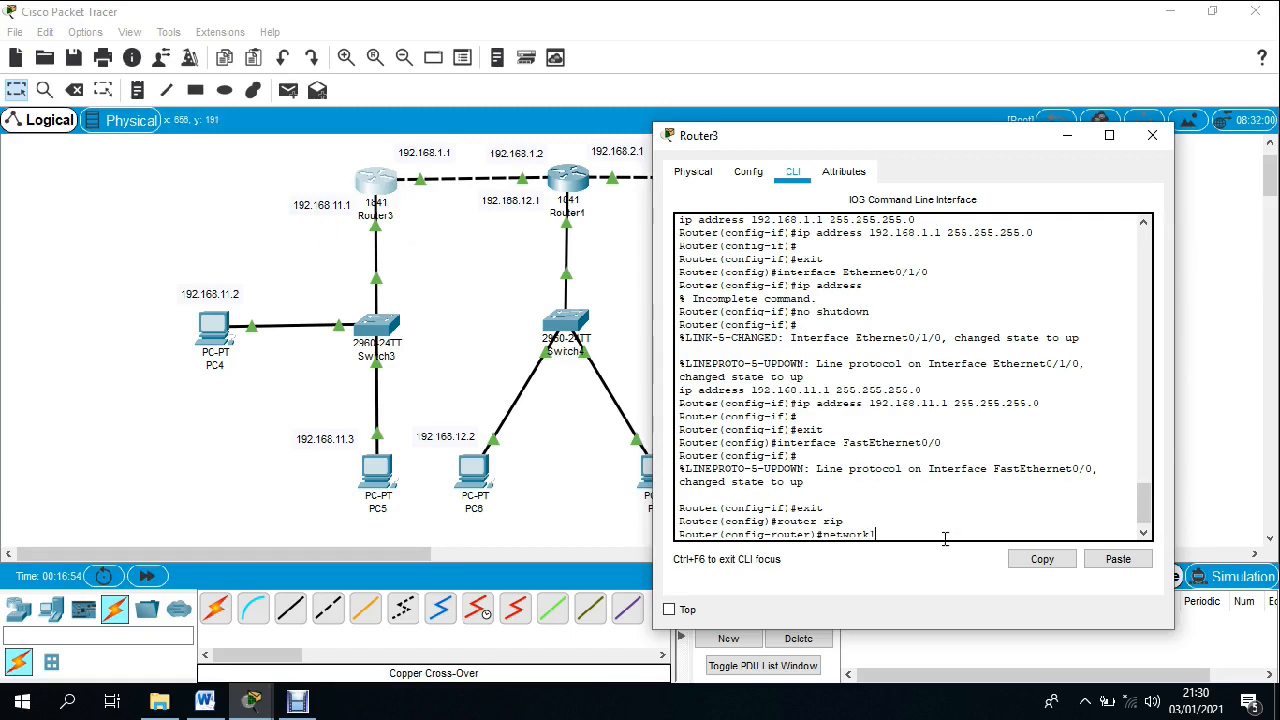
text(92.168.1.0)
key(Return)
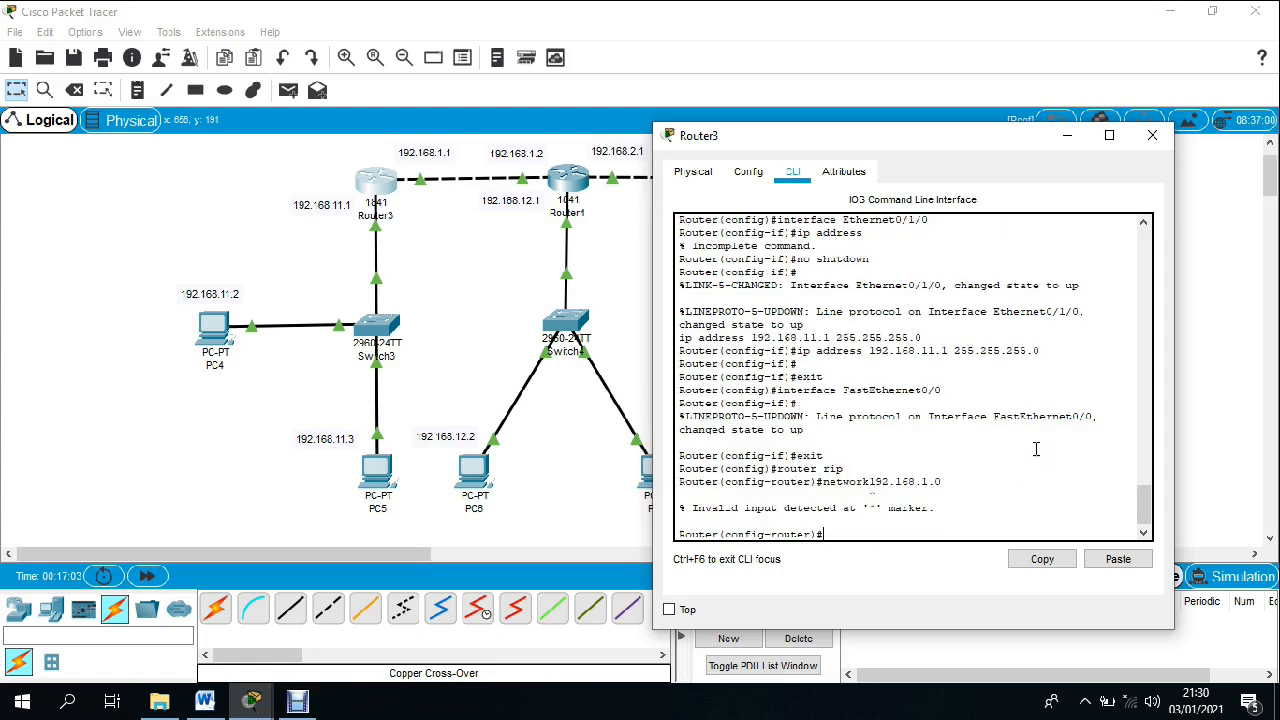
- Correct Router3's previous RIP command to network 192.168.1.0 and run it
key(Up)
key(BackSpace)
key(BackSpace)
key(BackSpace)
key(BackSpace)
key(BackSpace)
key(BackSpace)
key(BackSpace)
text(92.168.1.0)
key(Return)
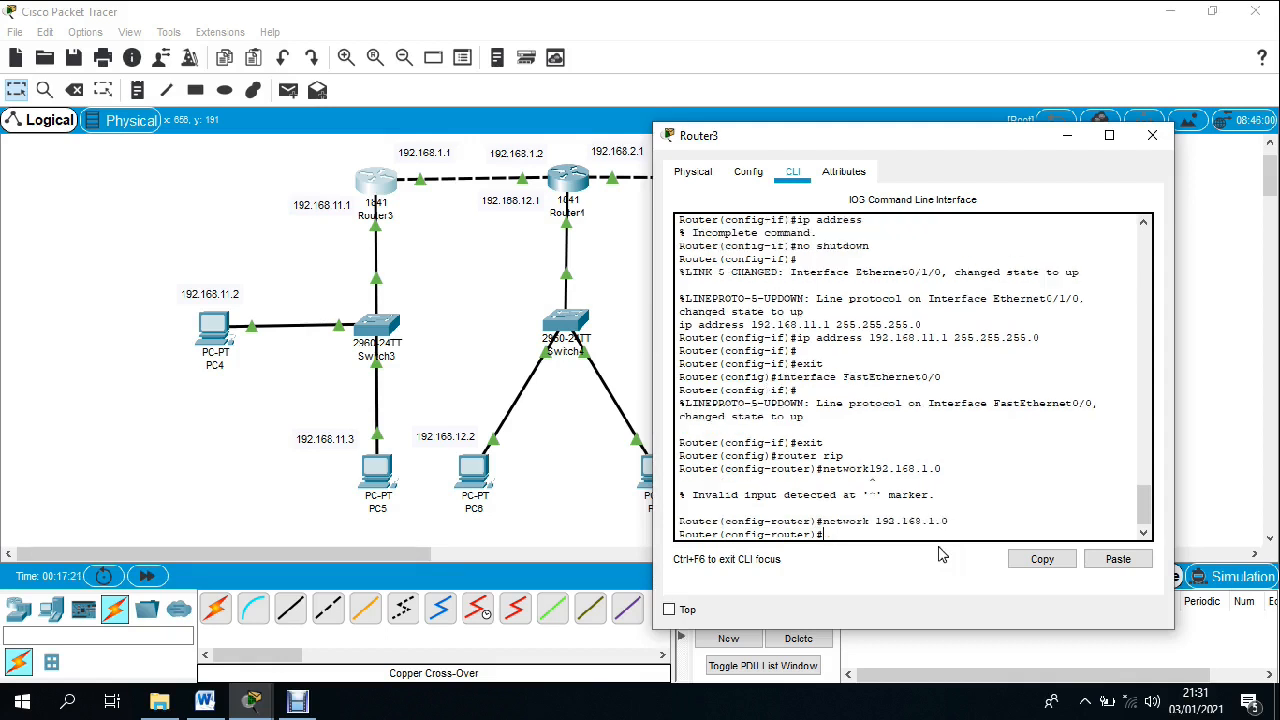
- Add network 192.168.11.0 to Router3's RIP configuration, exit RIP mode and close the router's window
text(network 192.168.11.0)
key(Return)
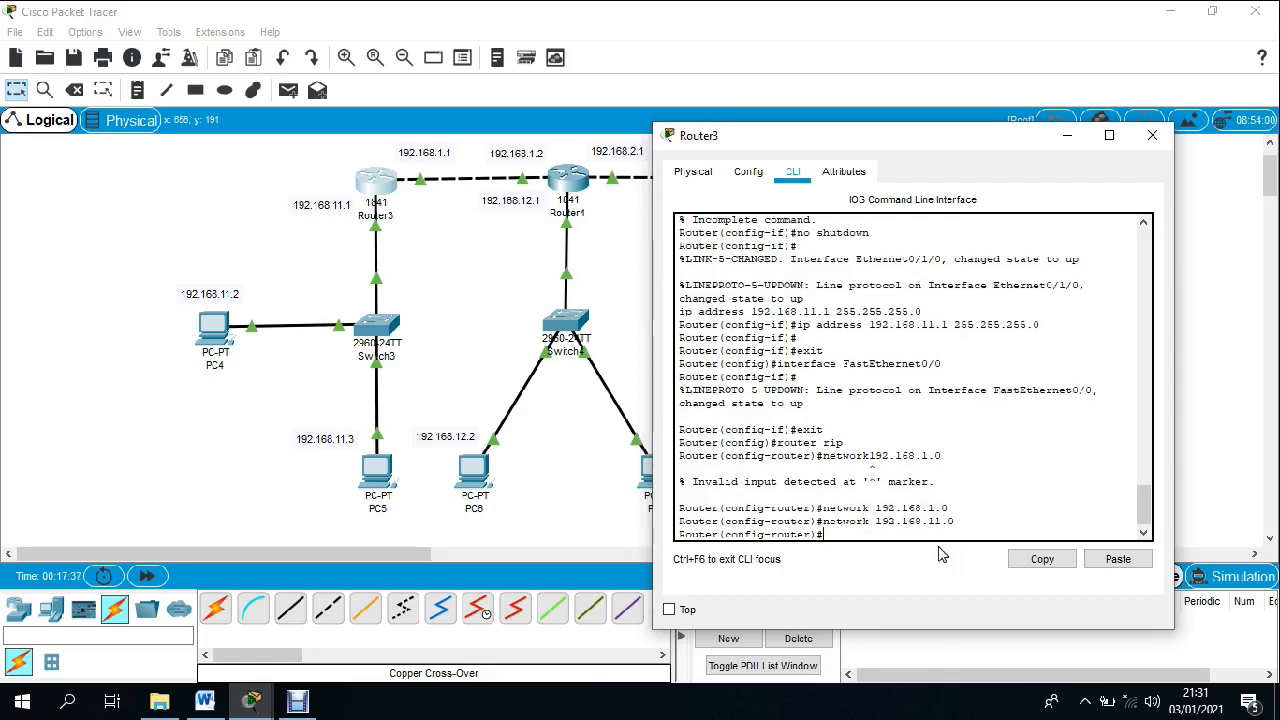
text(exit)
key(Return)
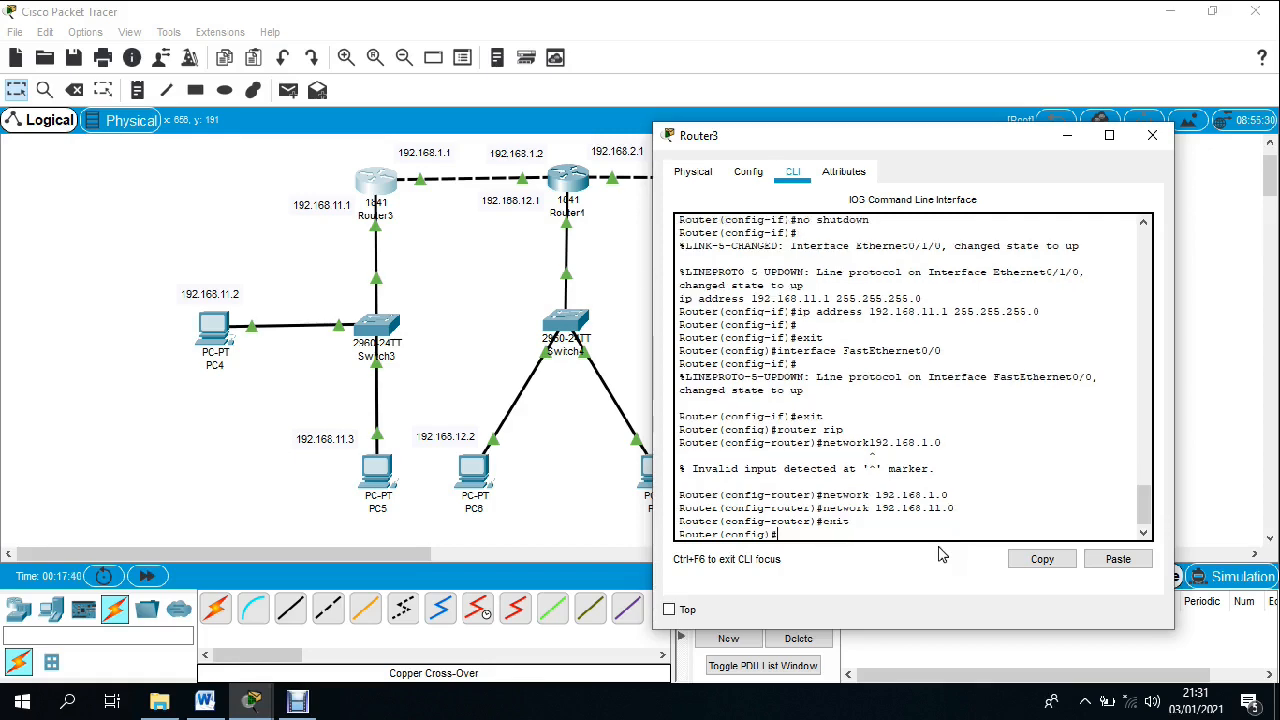
click(1152, 135)
- In Router4's command line, exit interface configuration and enter RIP configuration with router rip
click(567, 178)
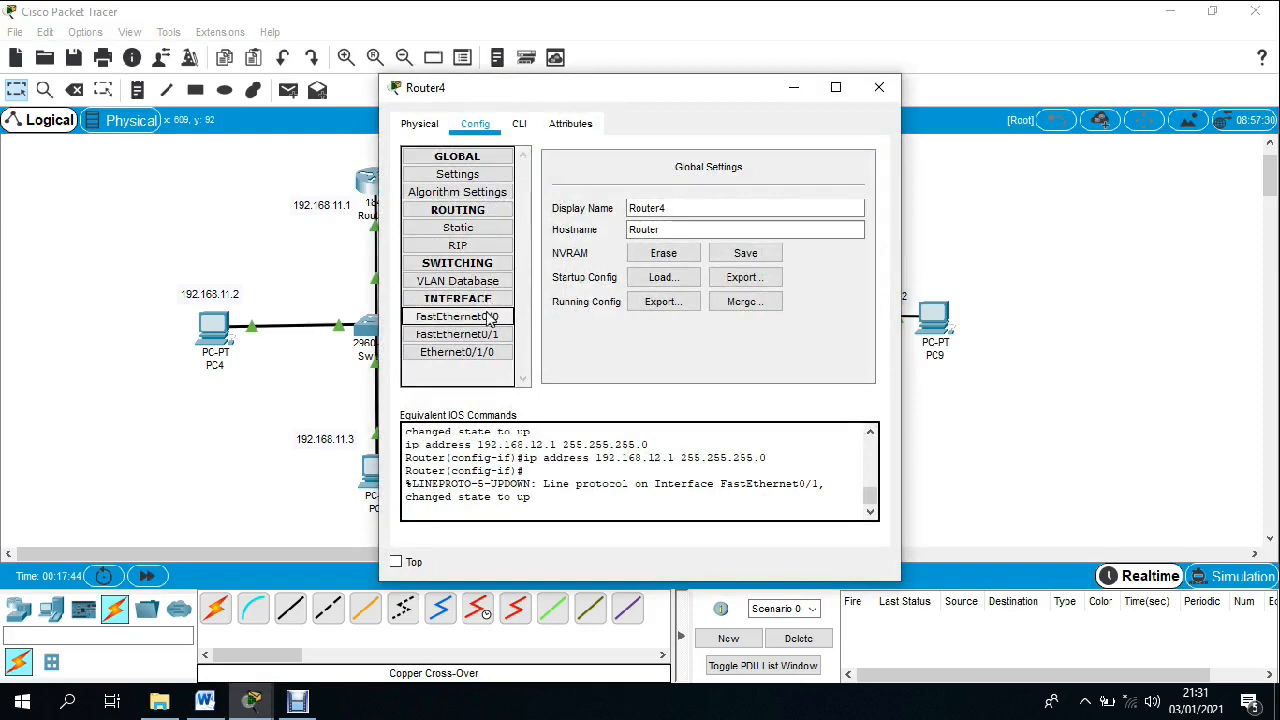
click(519, 125)
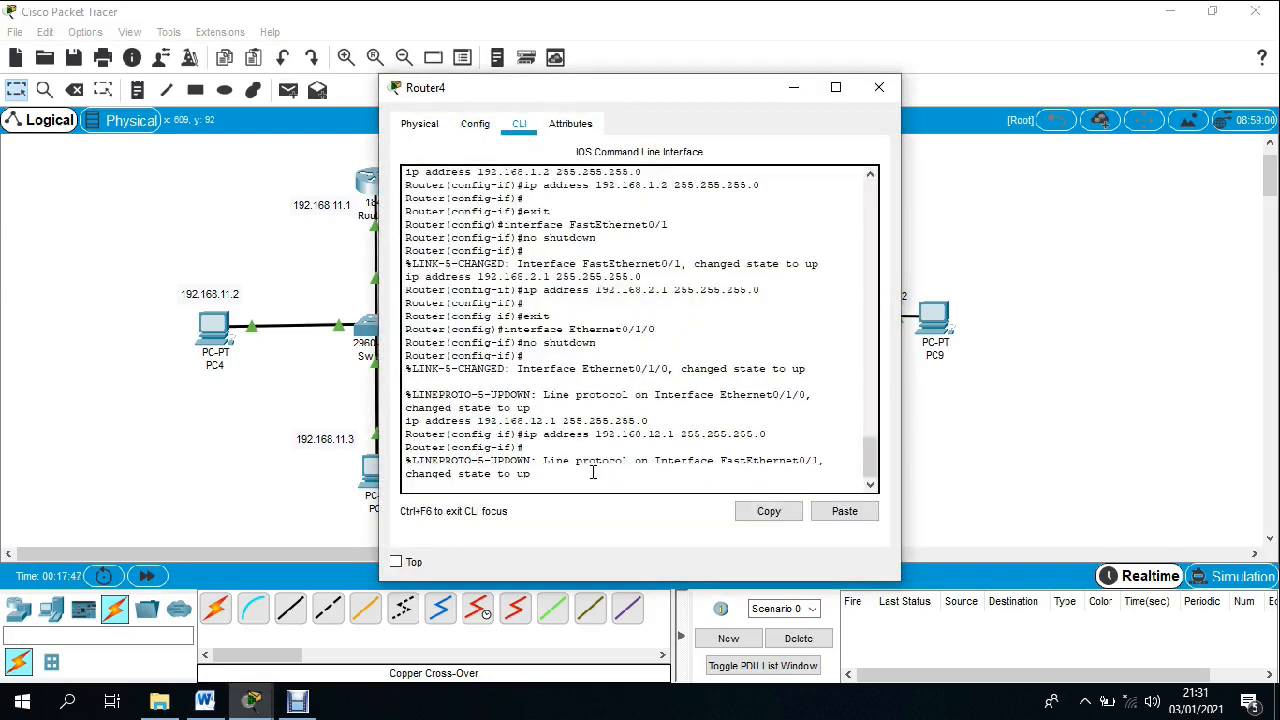
key(Return)
text(er(config-if)#e)
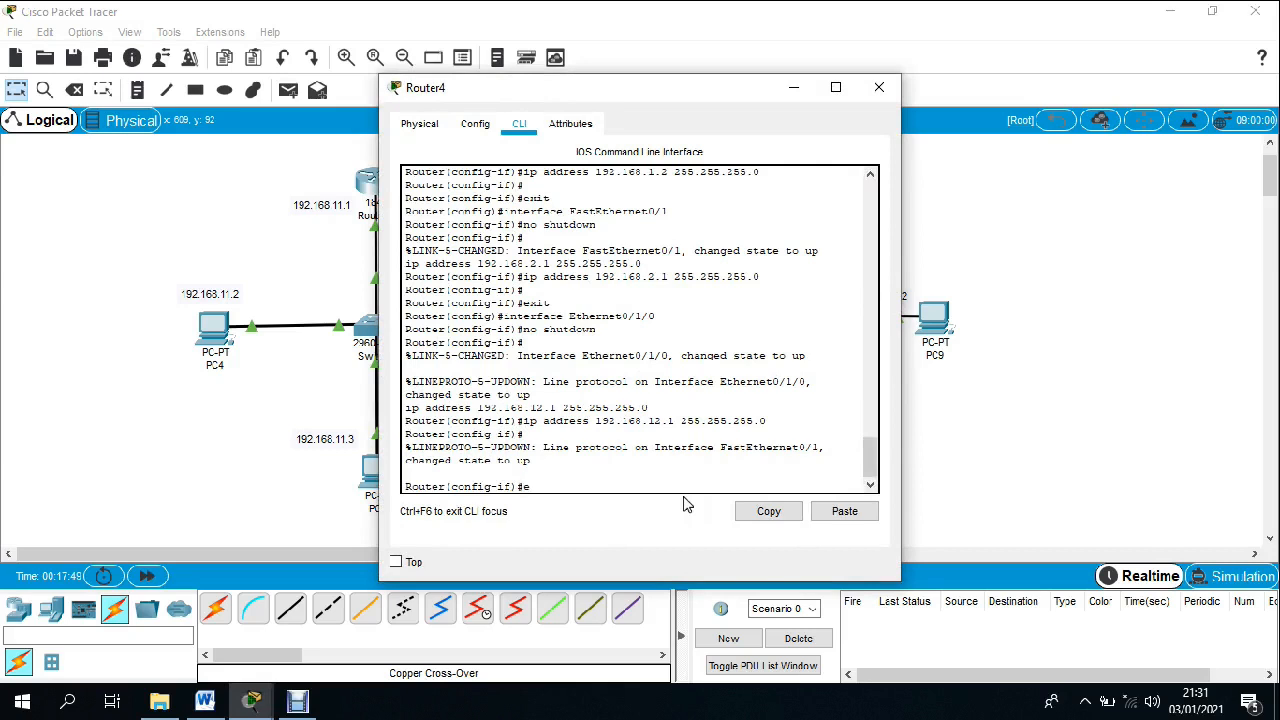
text(xit)
key(Return)
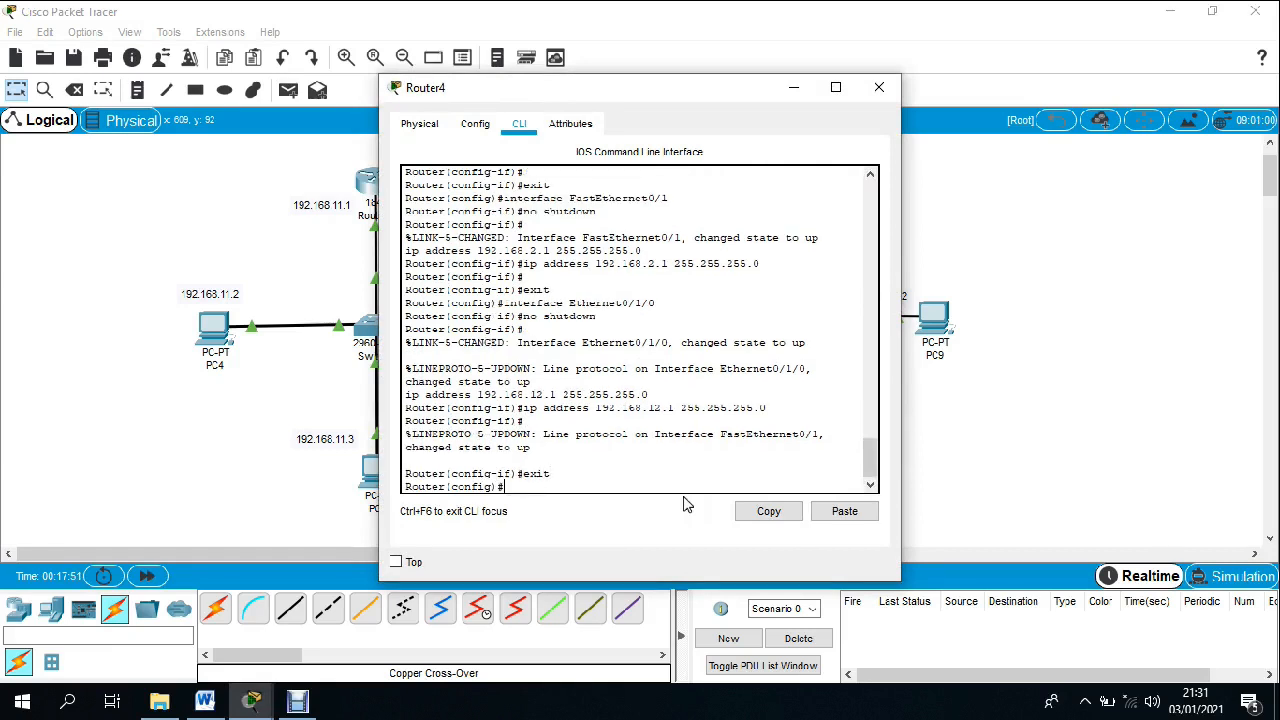
text(router rip)
key(Return)
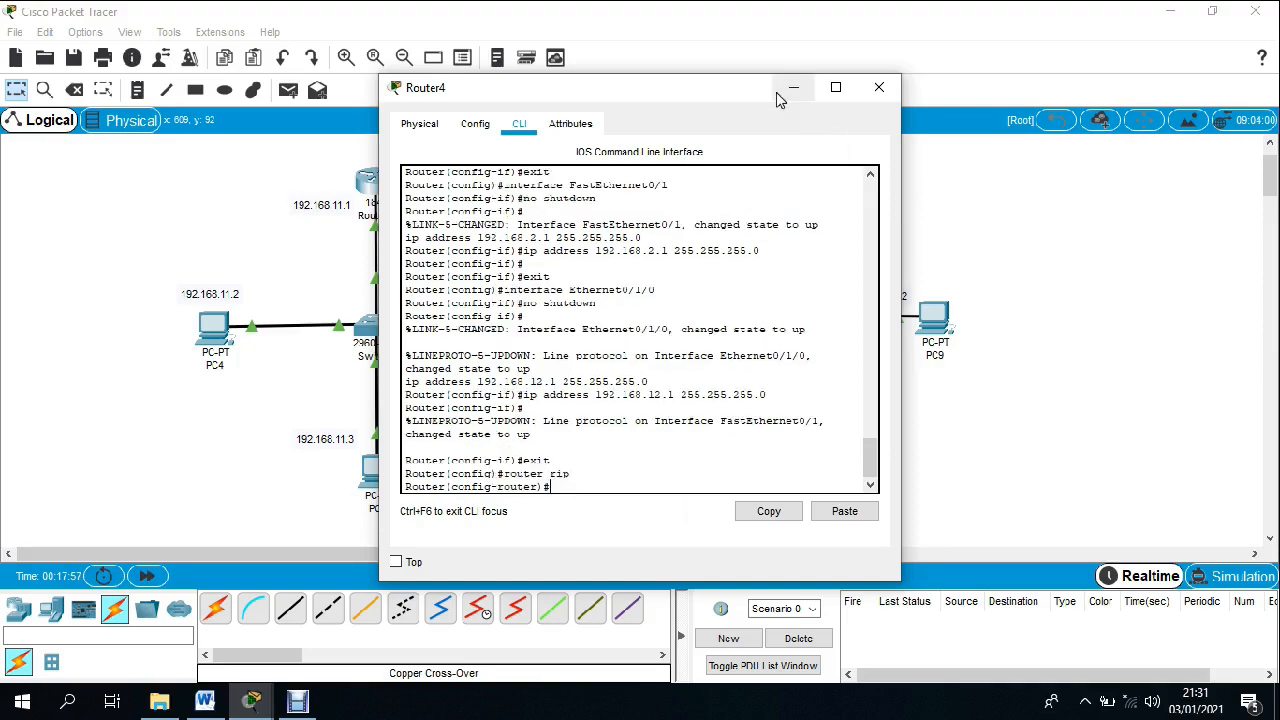
- Add networks 192.168.1.0 and 192.168.2.0 to Router4's RIP configuration
drag(744, 93, 708, 259)
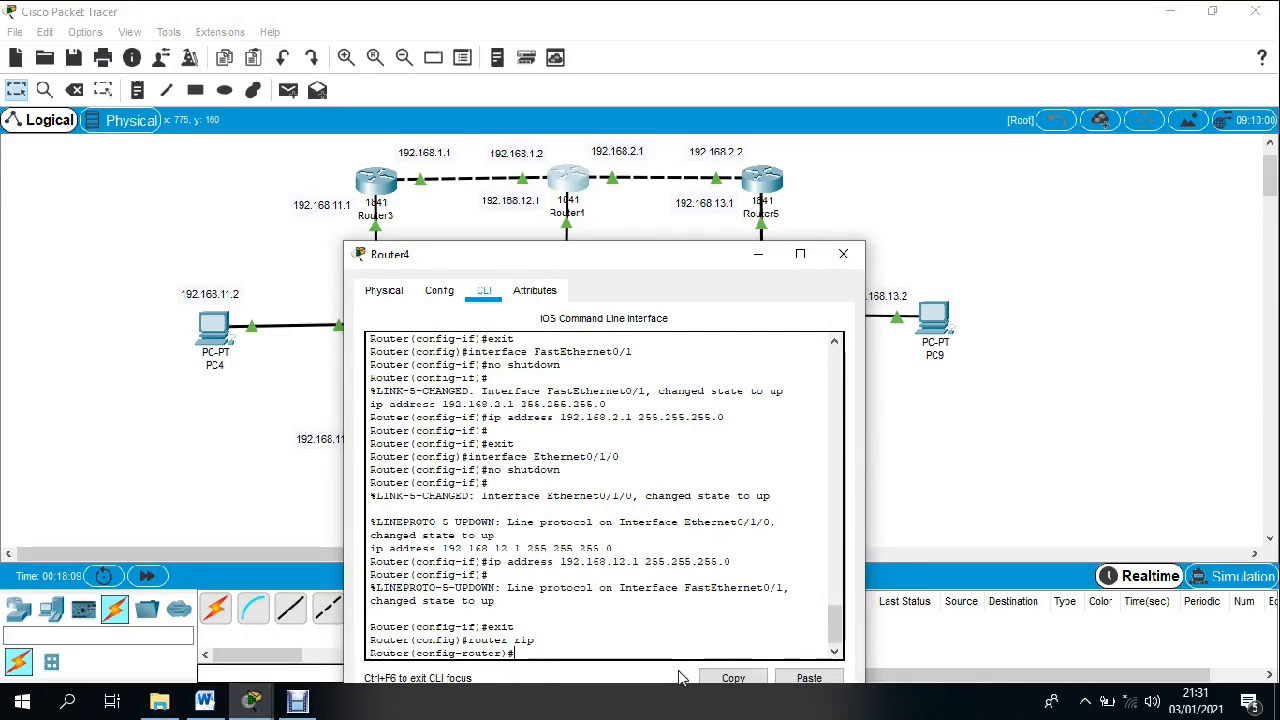
text(network 192.168.1.0)
key(Return)
text(n)
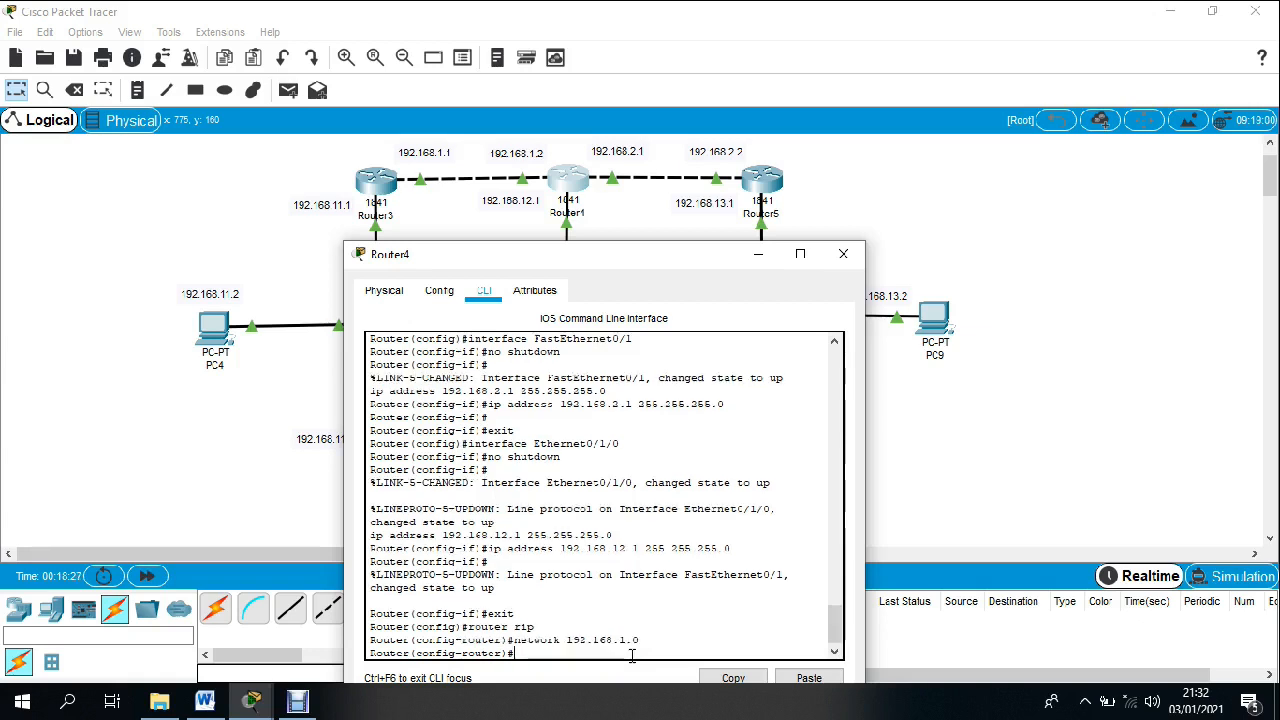
text(etwor)
text(k)
text( 193)
text(.168.)
text(2.0)
key(Return)
- Add network 192.168.12.0 to Router4's RIP configuration, exit RIP mode and close the router's window
text(n)
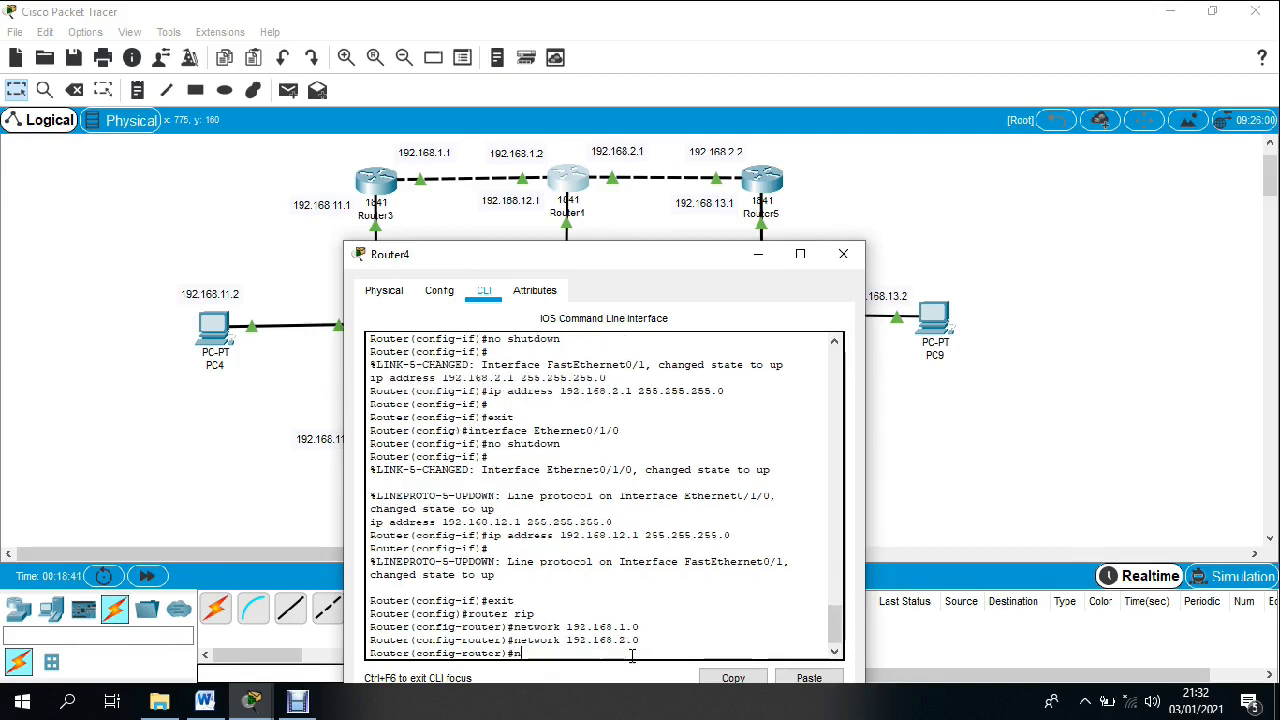
text(etwork 193.168.13.0)
key(BackSpace)
text(2.0)
key(Return)
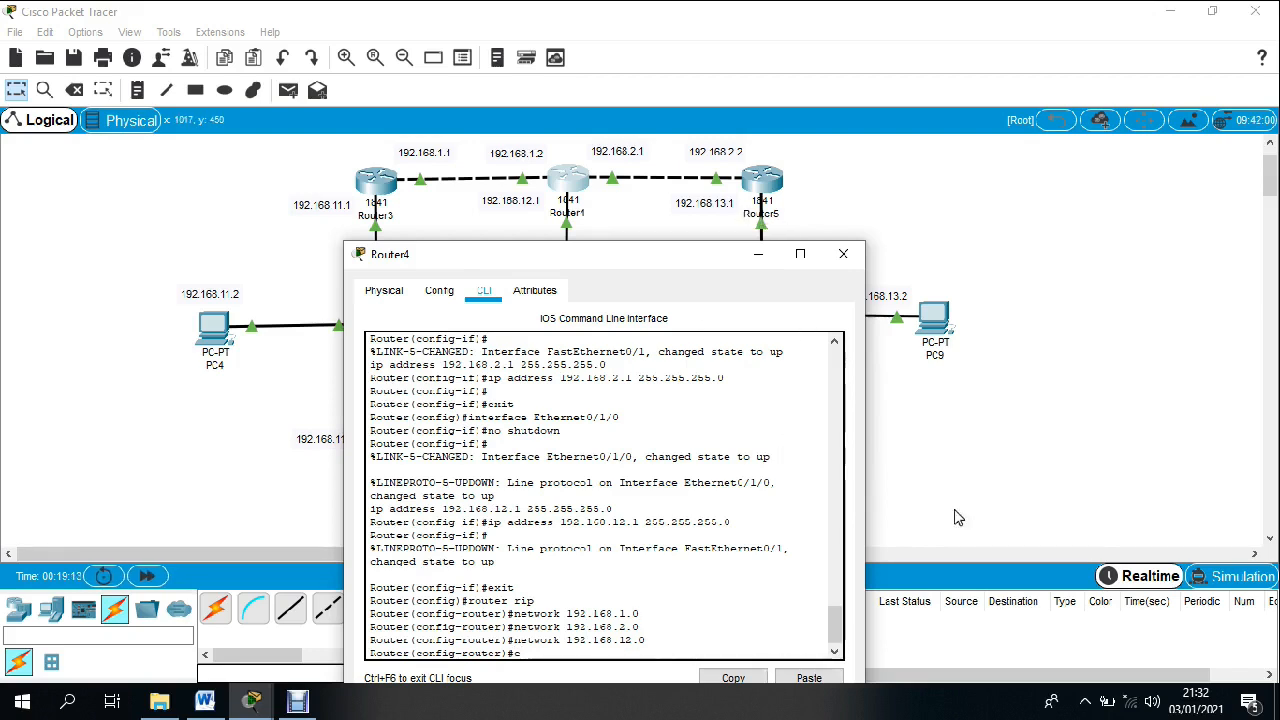
text(exit)
key(Return)
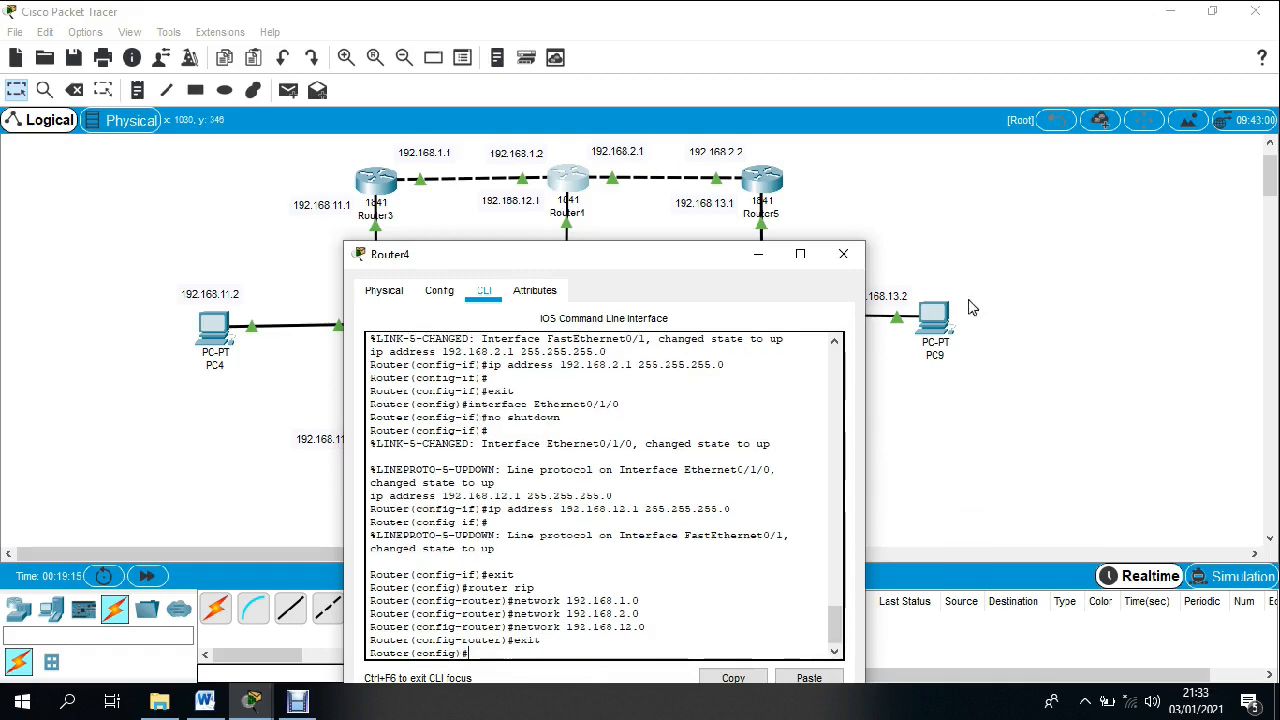
click(843, 254)
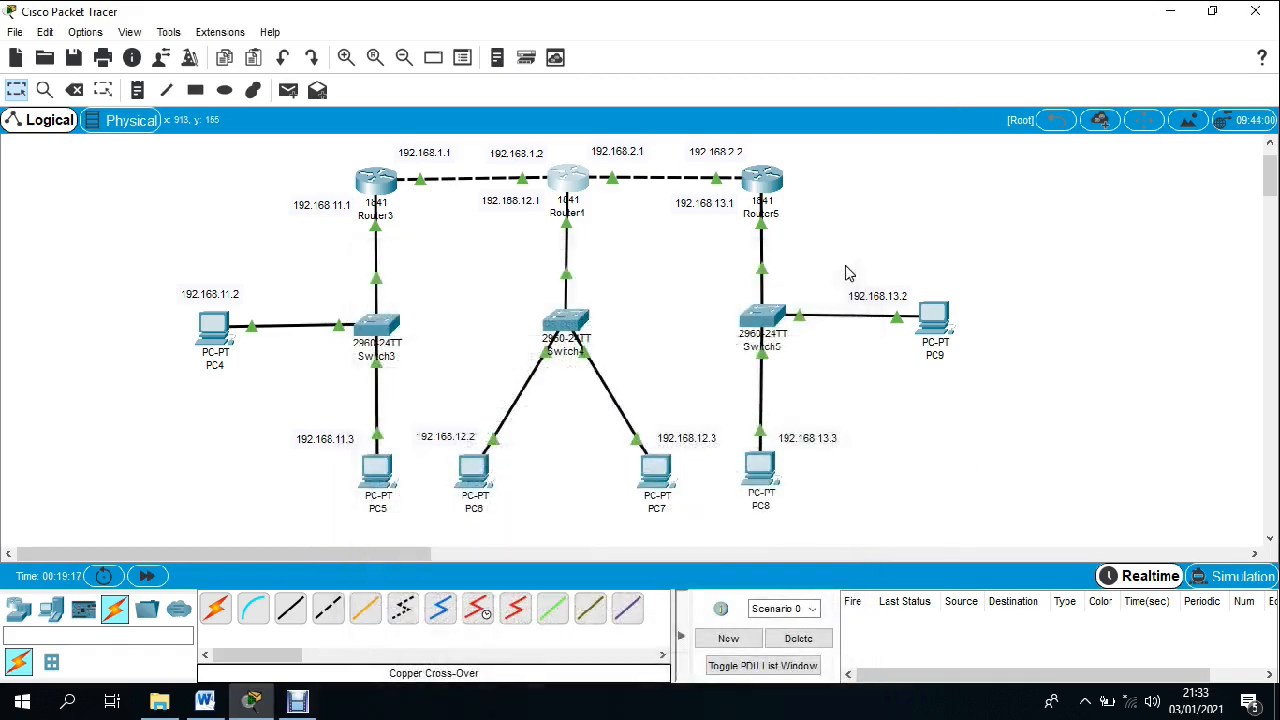
- In Router5's command line, exit interface configuration and enter RIP configuration with router rip
click(765, 180)
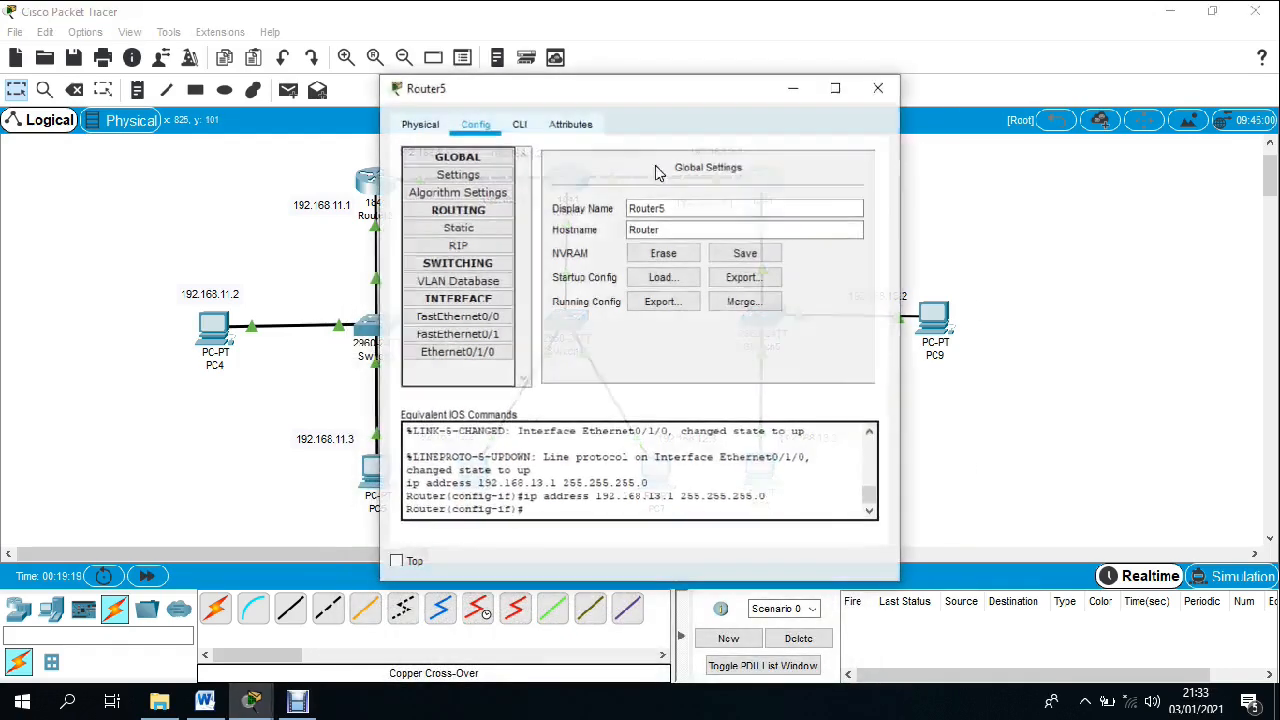
click(519, 124)
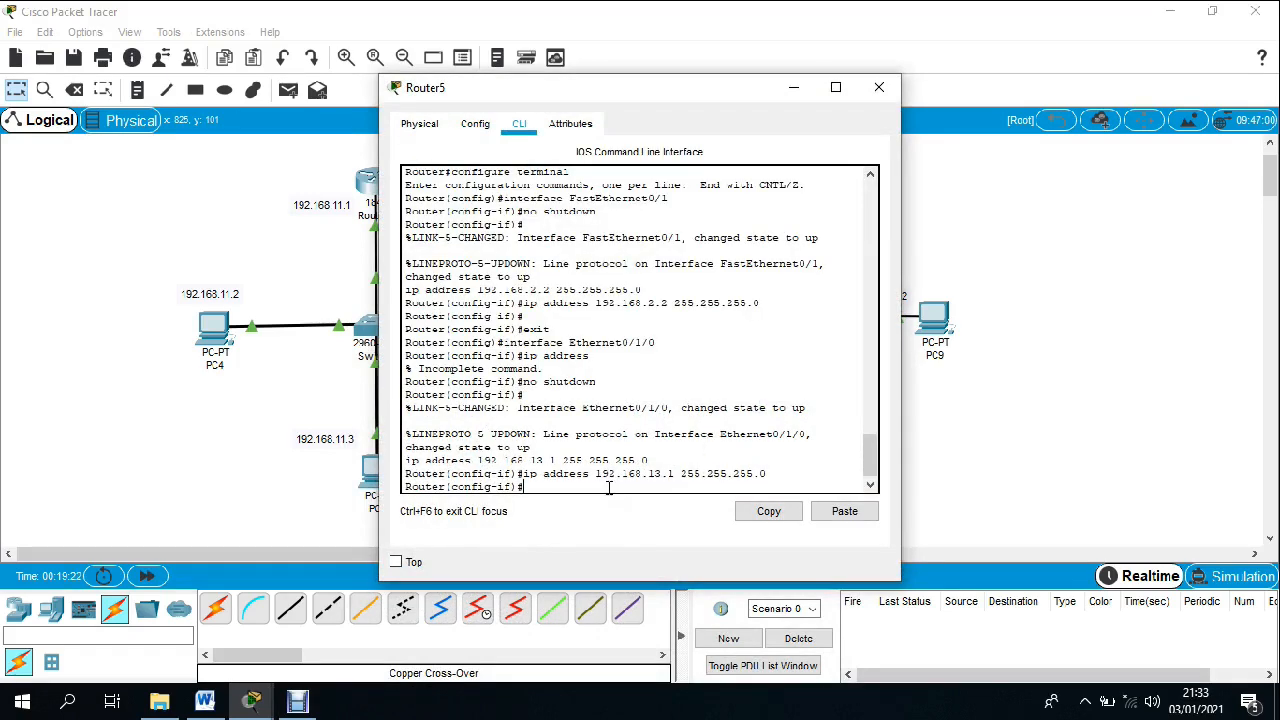
text(exit)
key(Return)
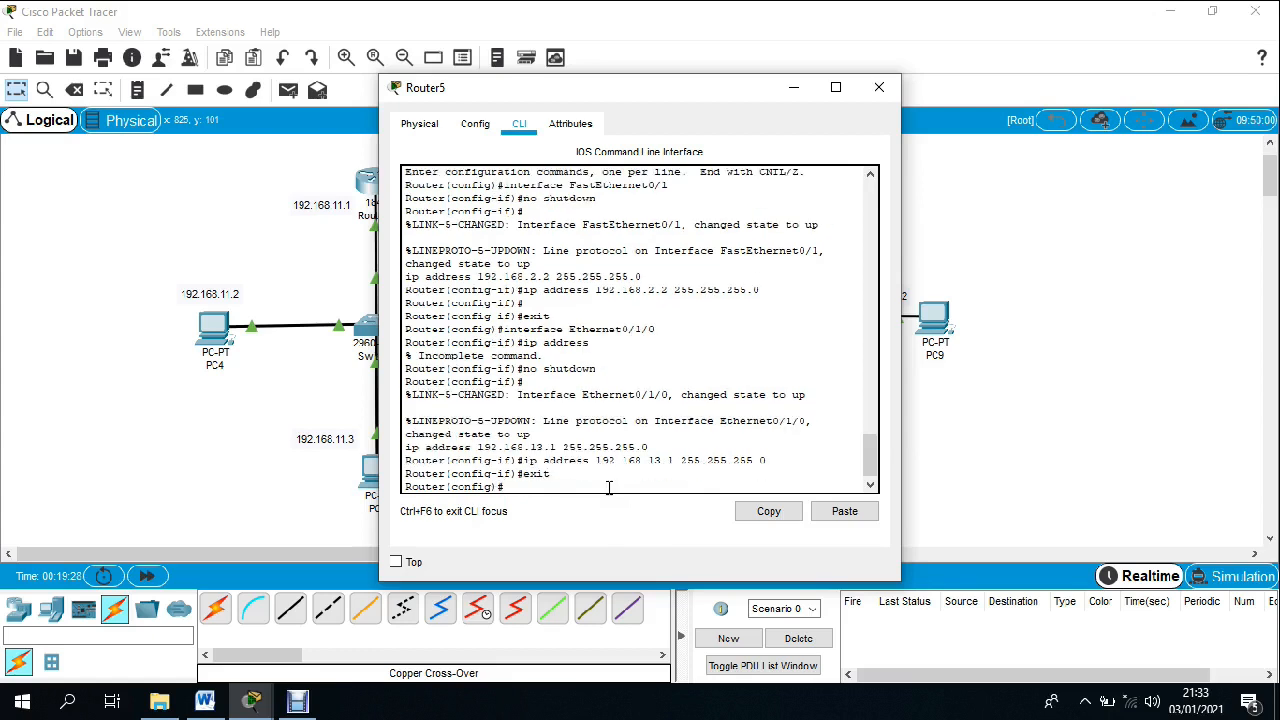
text(router)
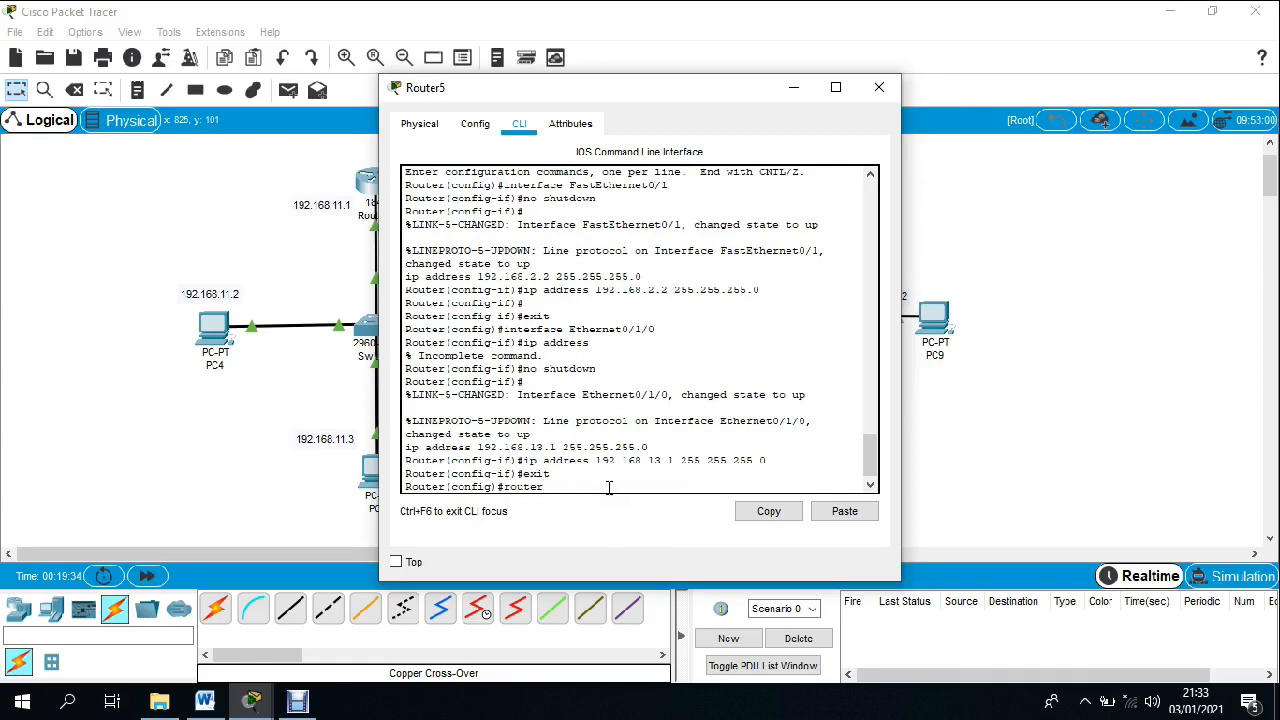
text( rip)
key(Return)
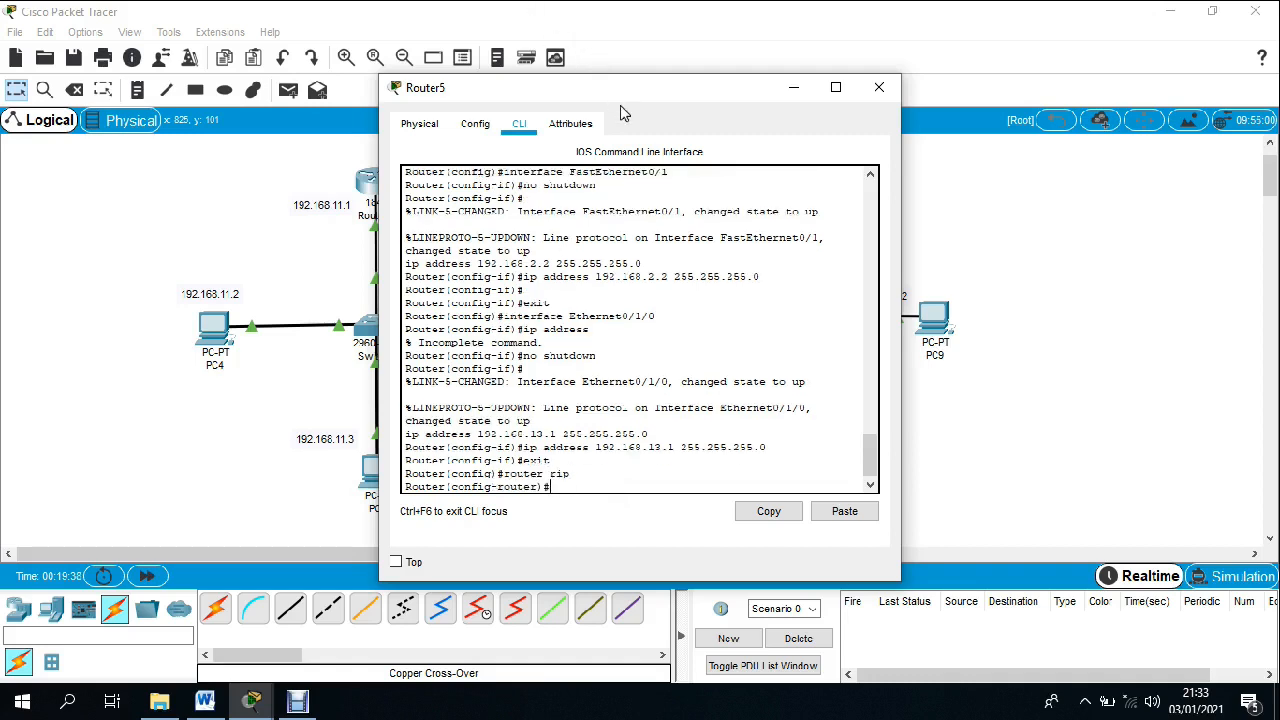
drag(626, 94, 364, 202)
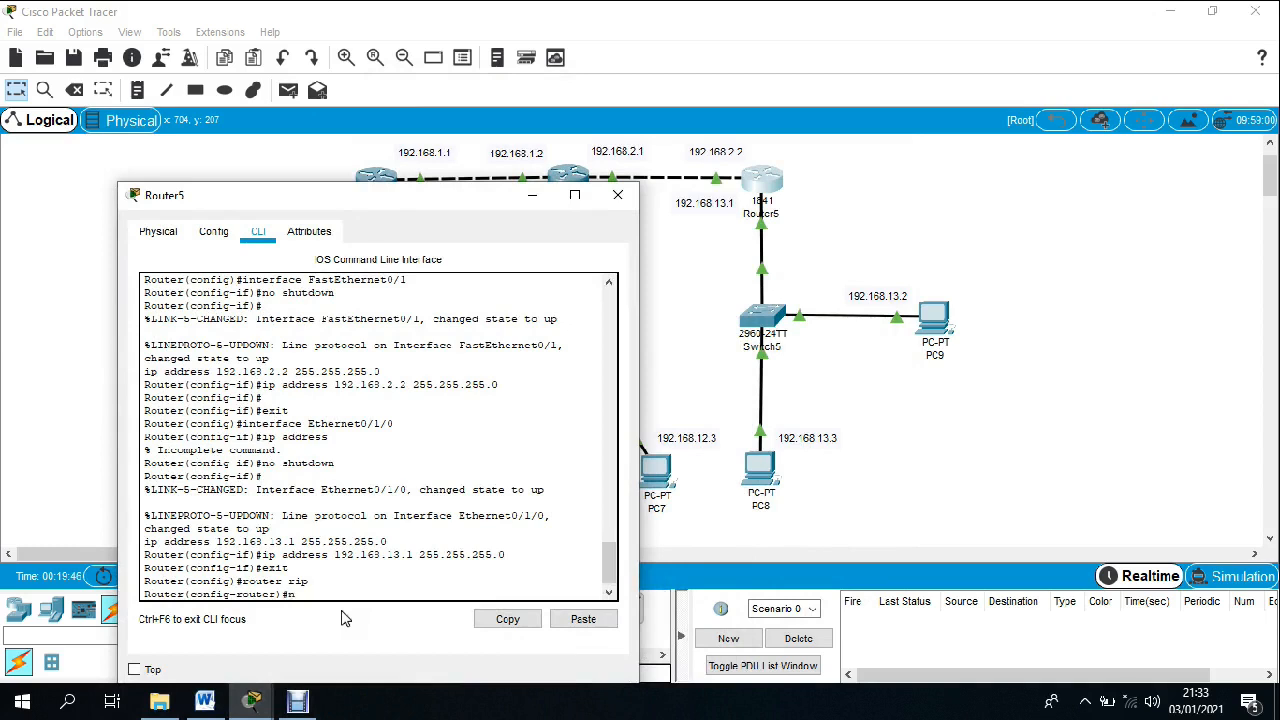
- Add networks 192.168.2.0 and 192.168.13.0 to Router5's RIP configuration, exit RIP mode and close the router's window
text(etwork 192.168.2.0)
key(Return)
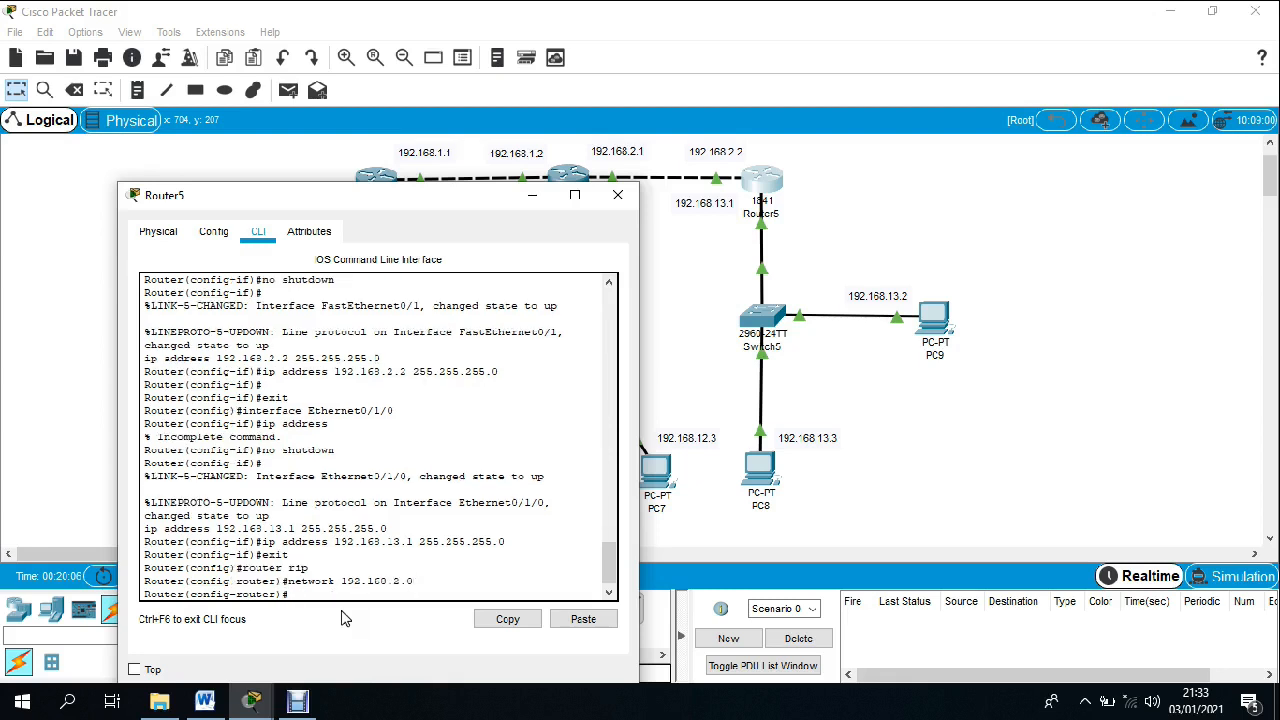
text(network 192.168.13.0)
key(Return)
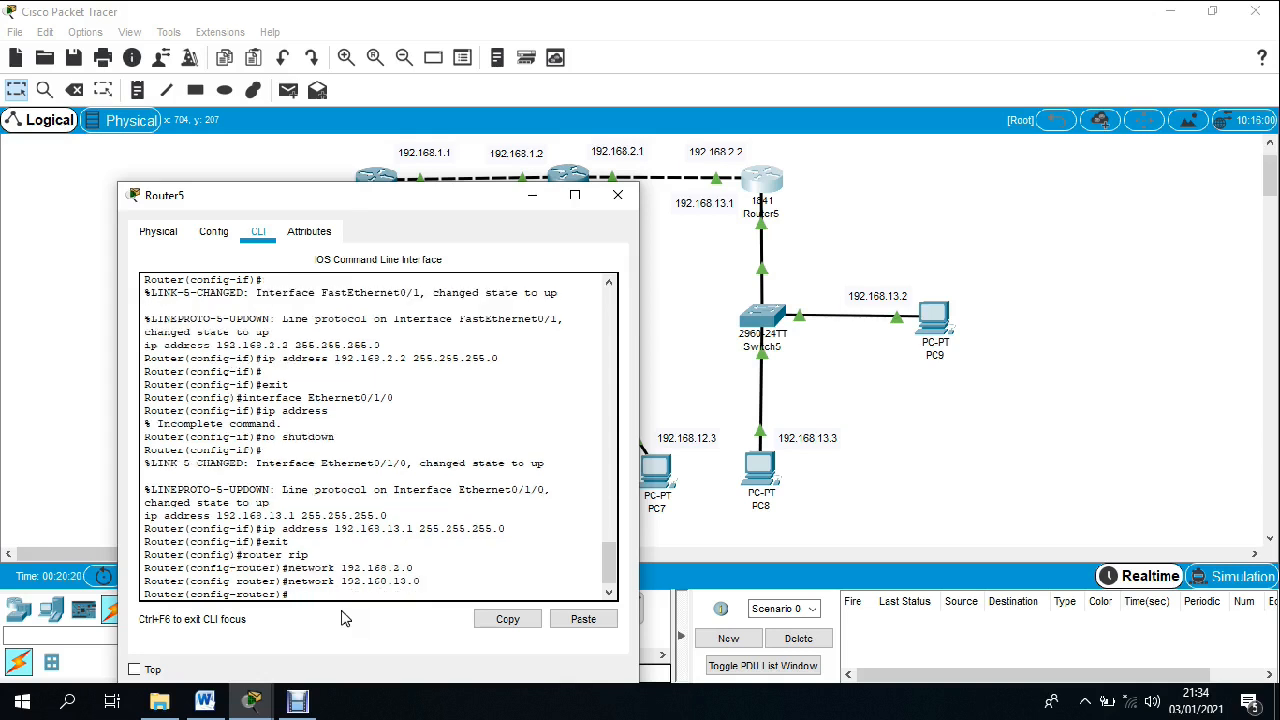
text(exit)
key(Return)
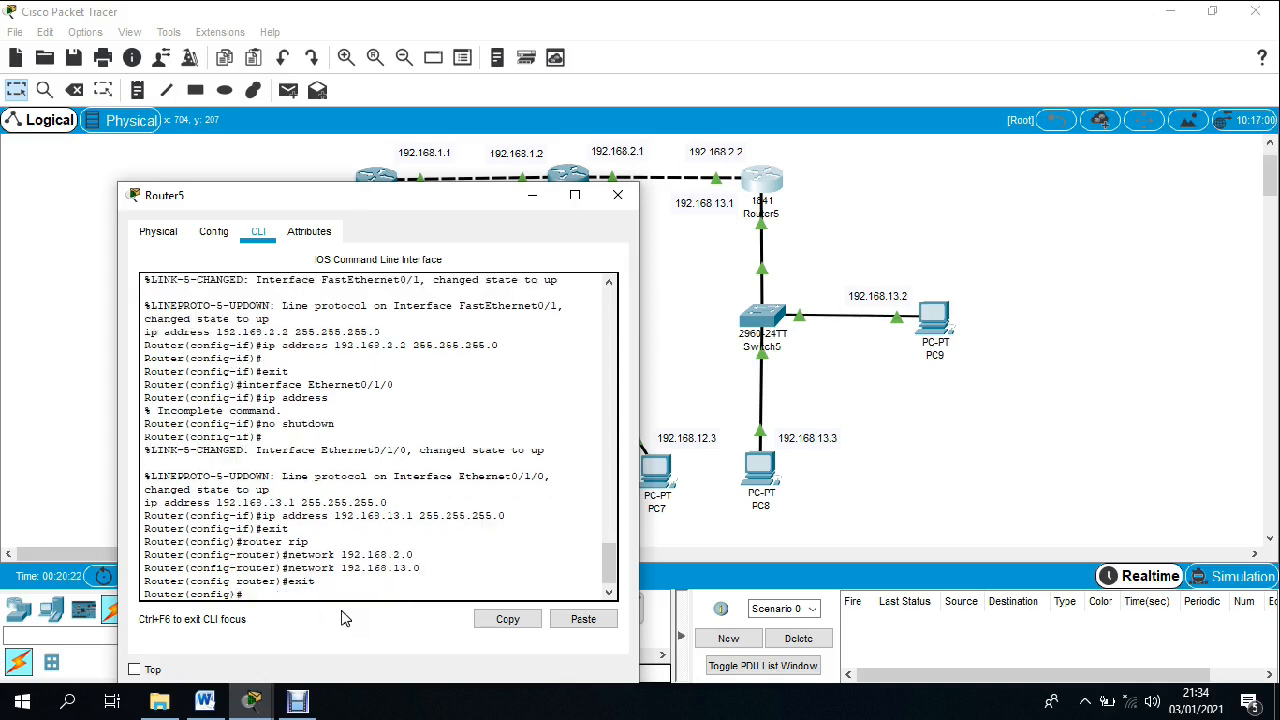
click(618, 195)
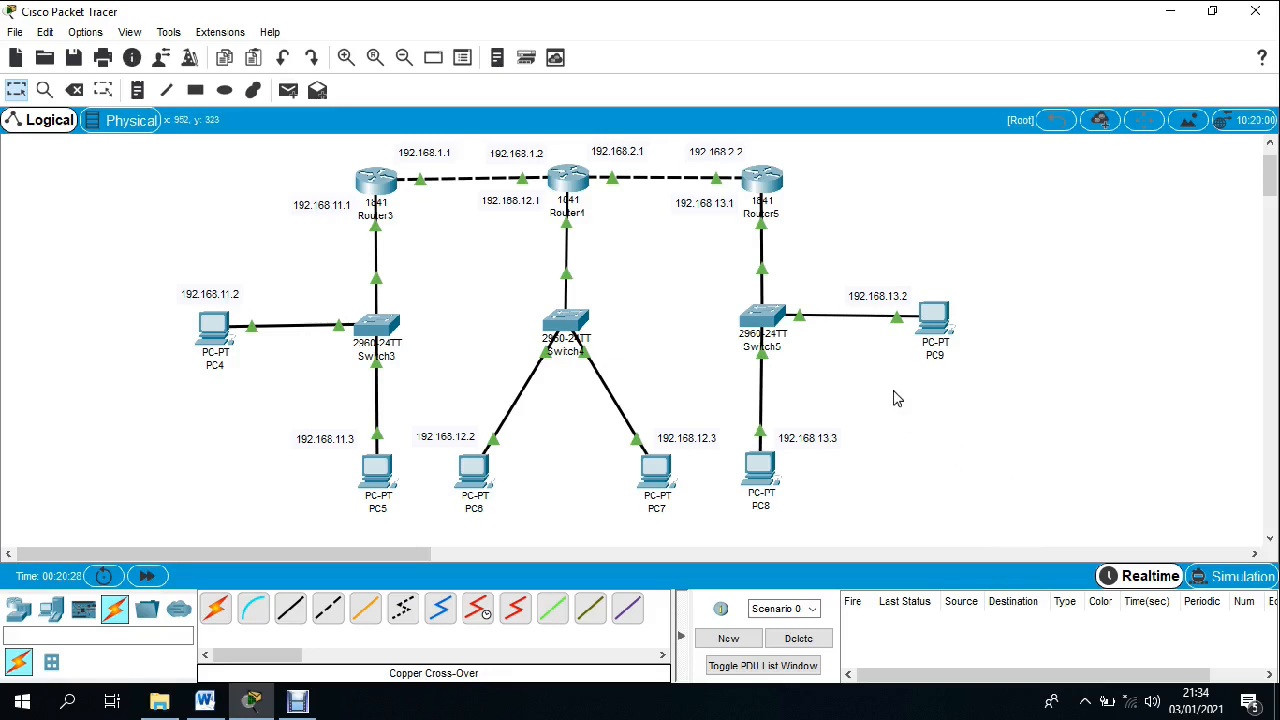
- Try to send a simple PDU from PC4 to PC8 to test connectivity
click(288, 91)
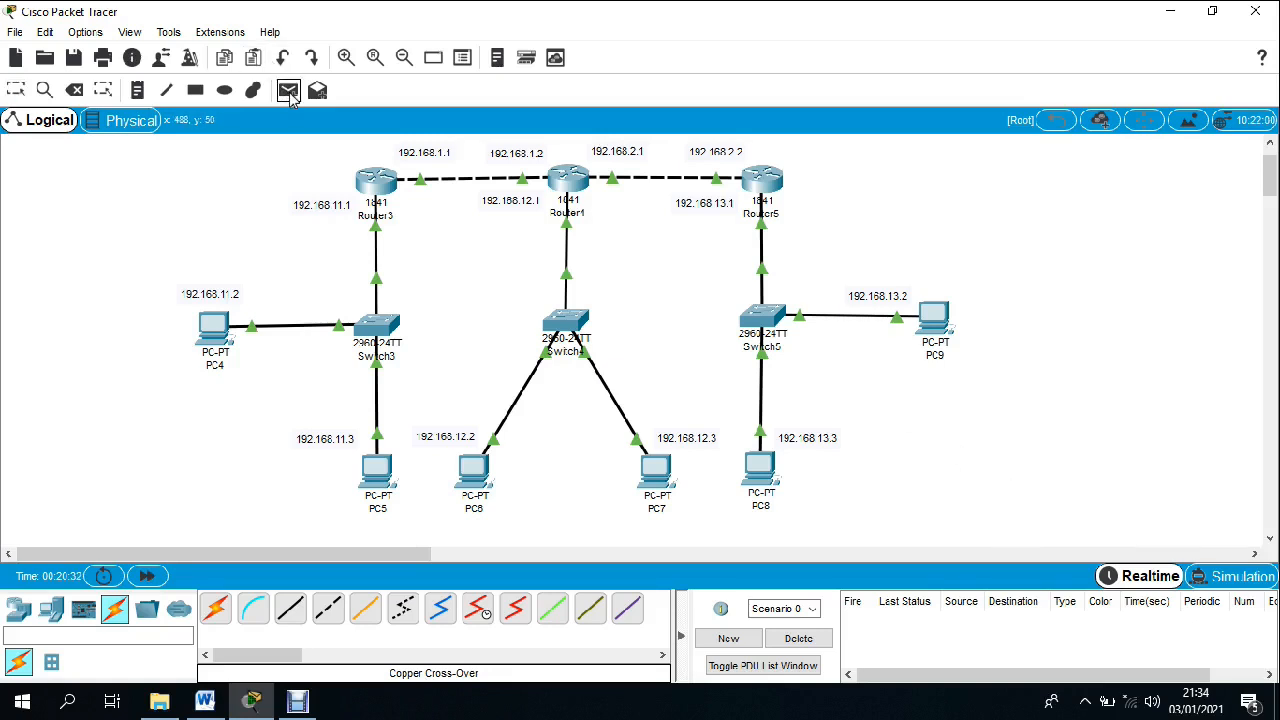
click(214, 333)
click(762, 470)
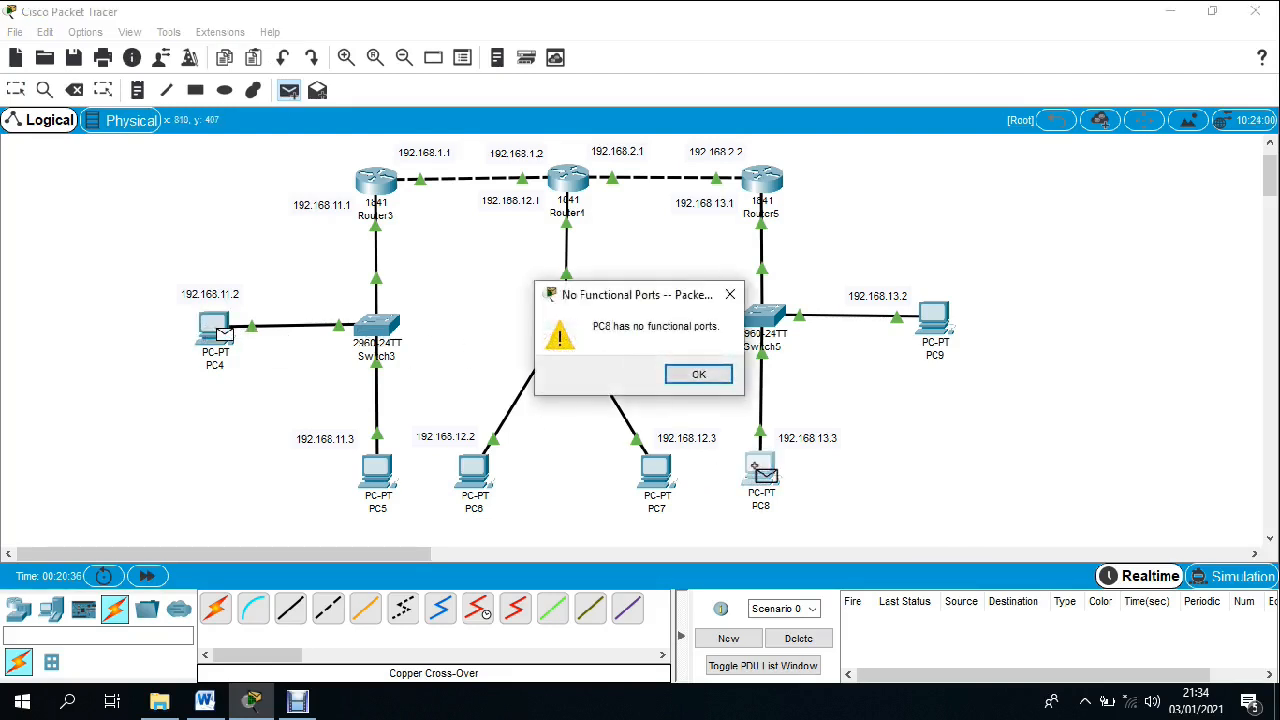
click(699, 374)
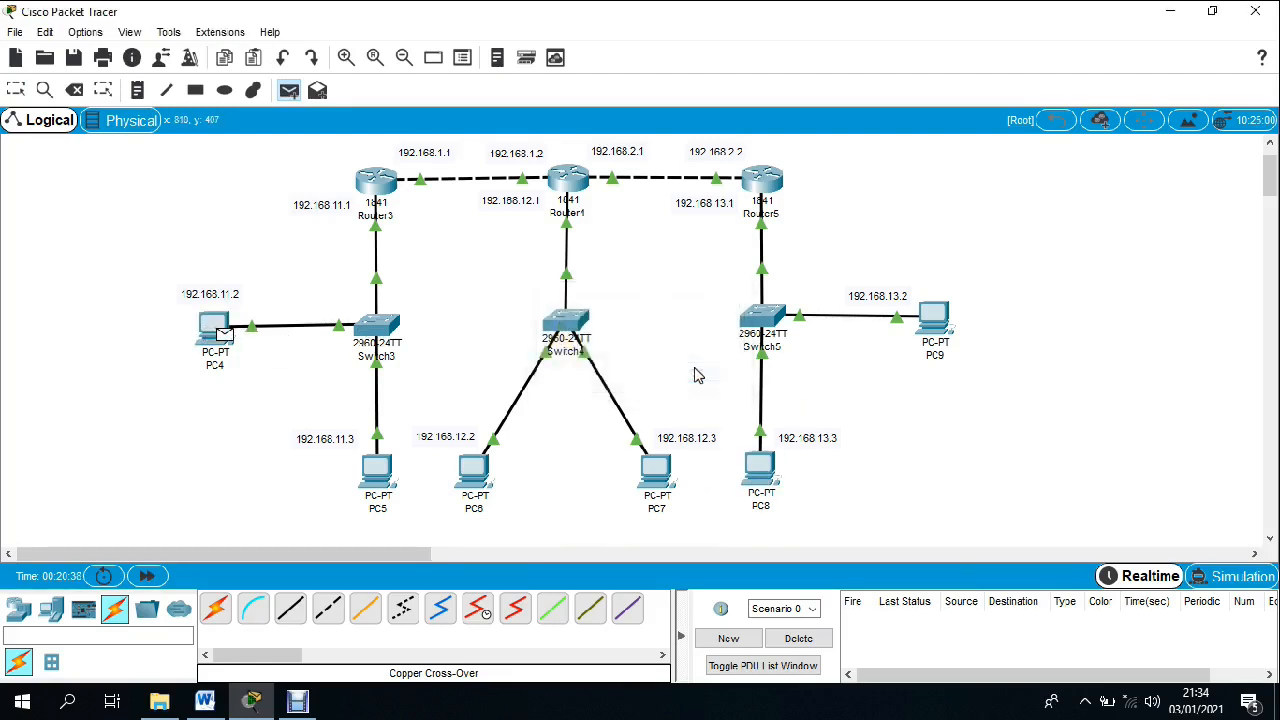
click(15, 90)
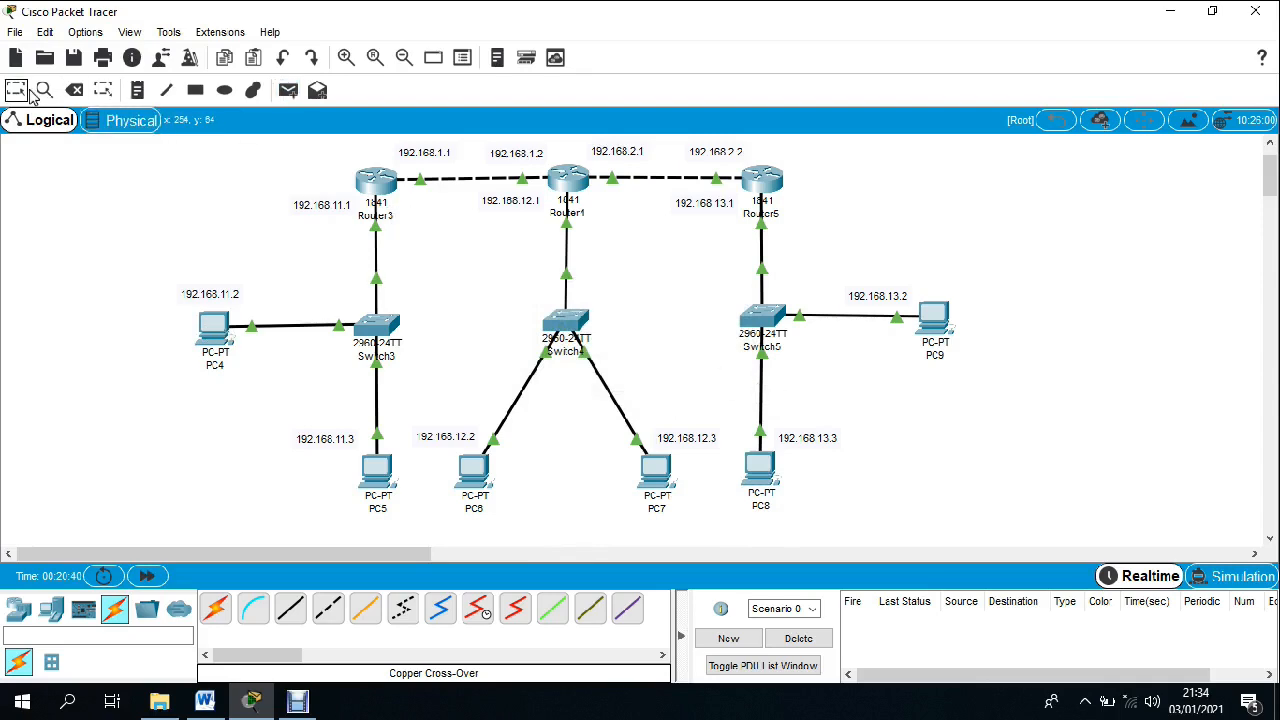
- In PC4's IP configuration, set the static IP address to 192.168.11.2 with subnet mask 255.255.255.0
click(212, 333)
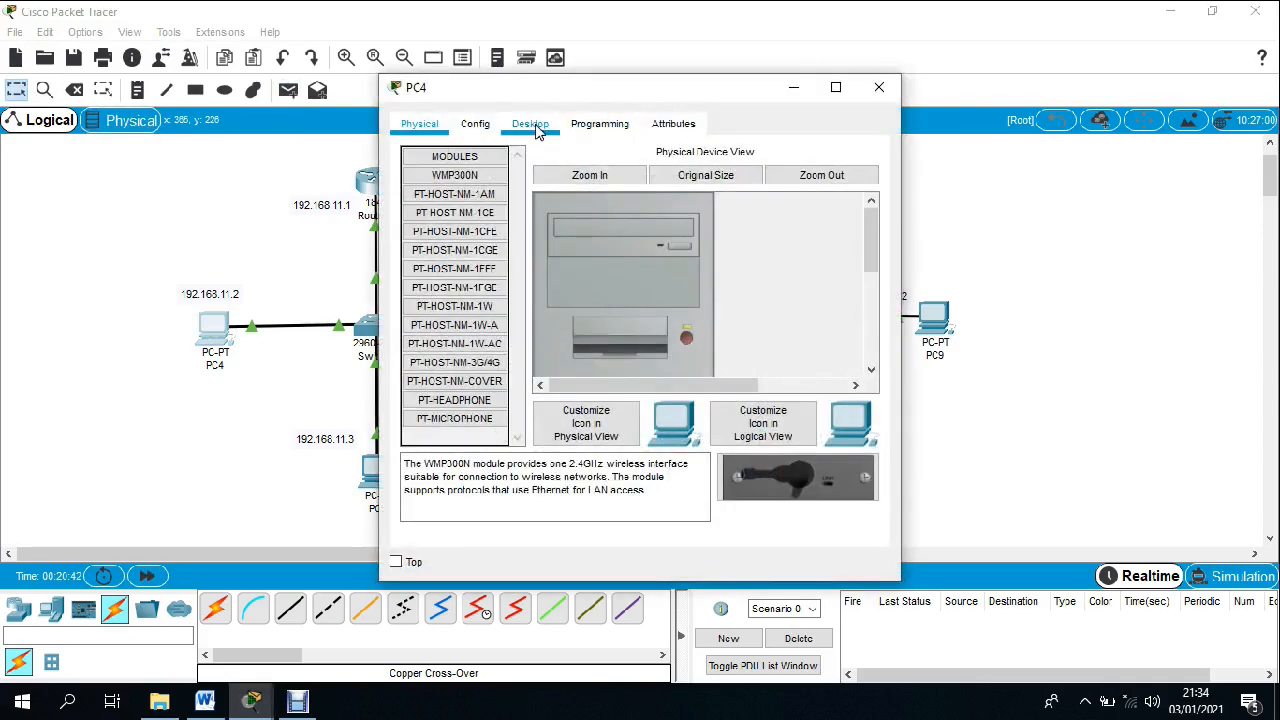
click(530, 124)
click(456, 200)
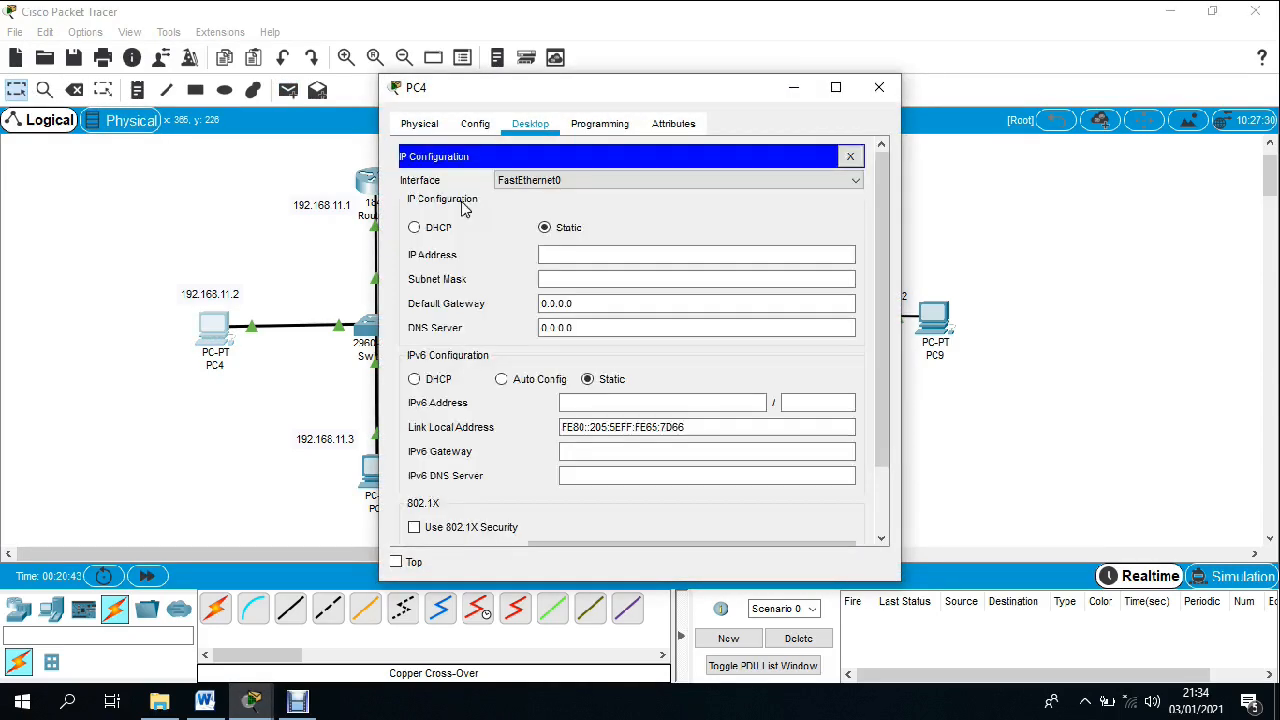
click(549, 255)
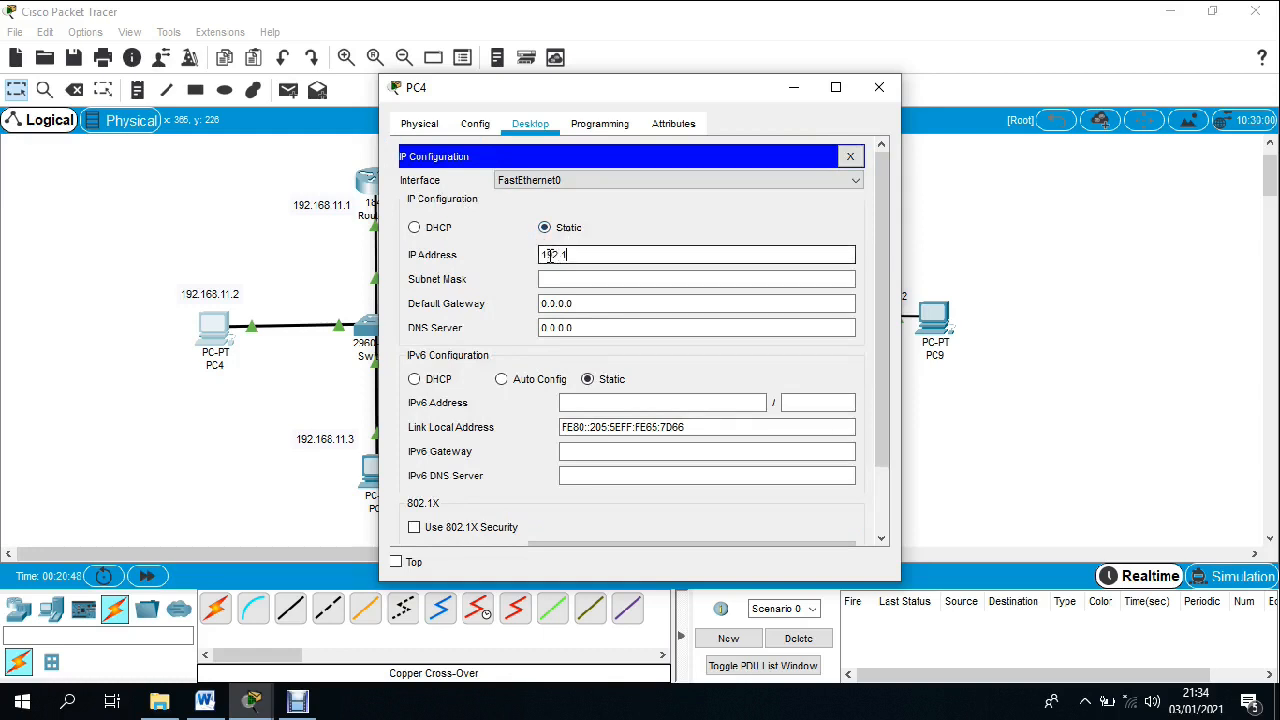
text(192.168.11.2)
click(560, 278)
- Set PC4's default gateway to Router3's LAN address 192.168.11.1 by adapting the copied IP address, and close the PC's window
click(627, 251)
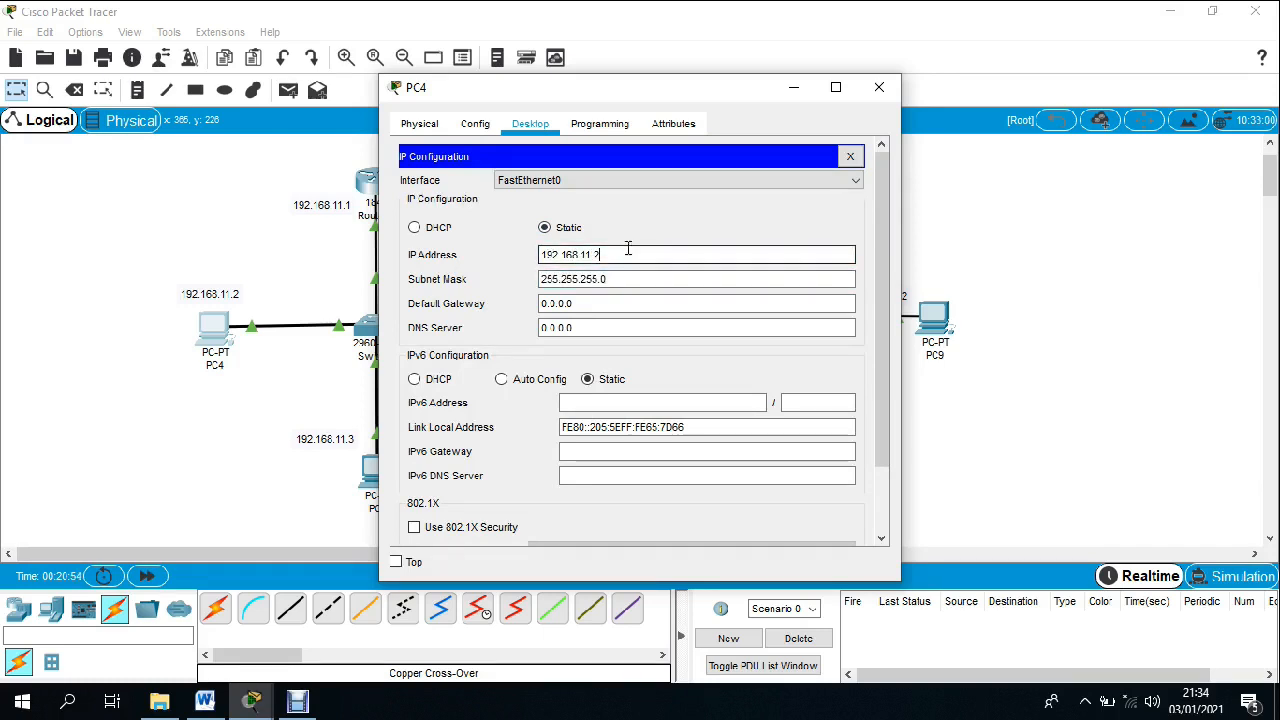
drag(631, 257, 449, 247)
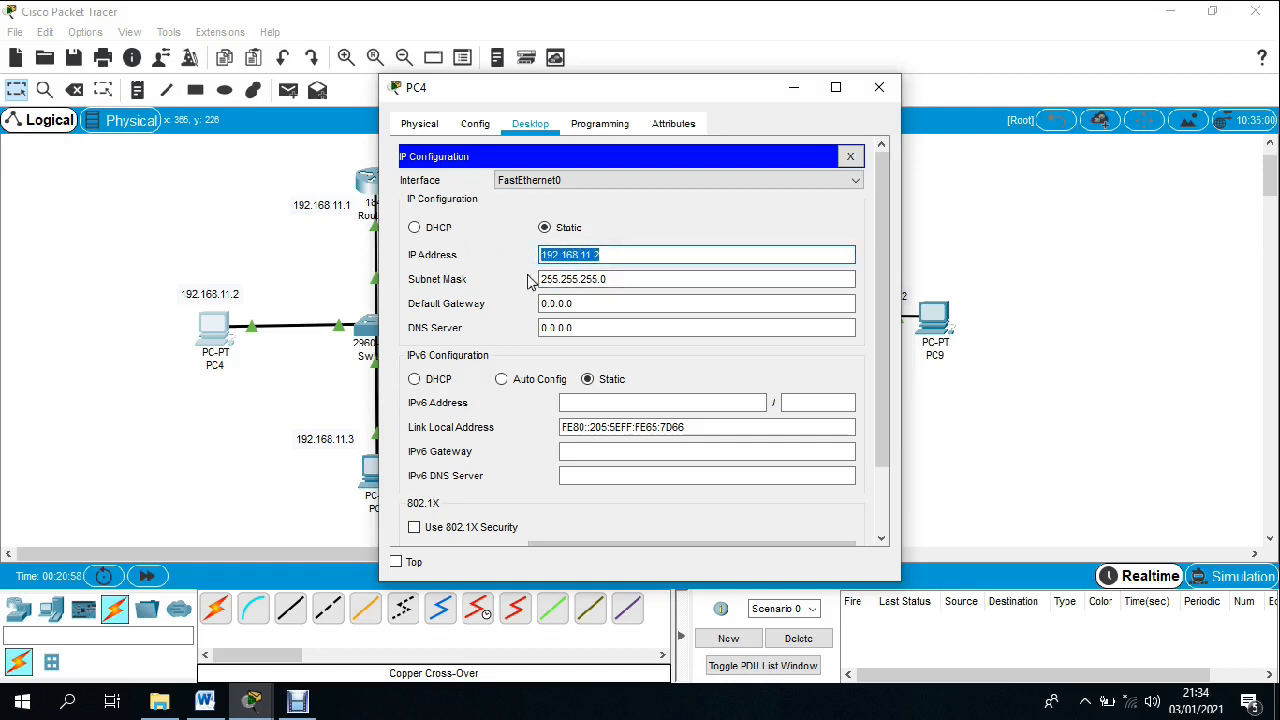
right_click(577, 251)
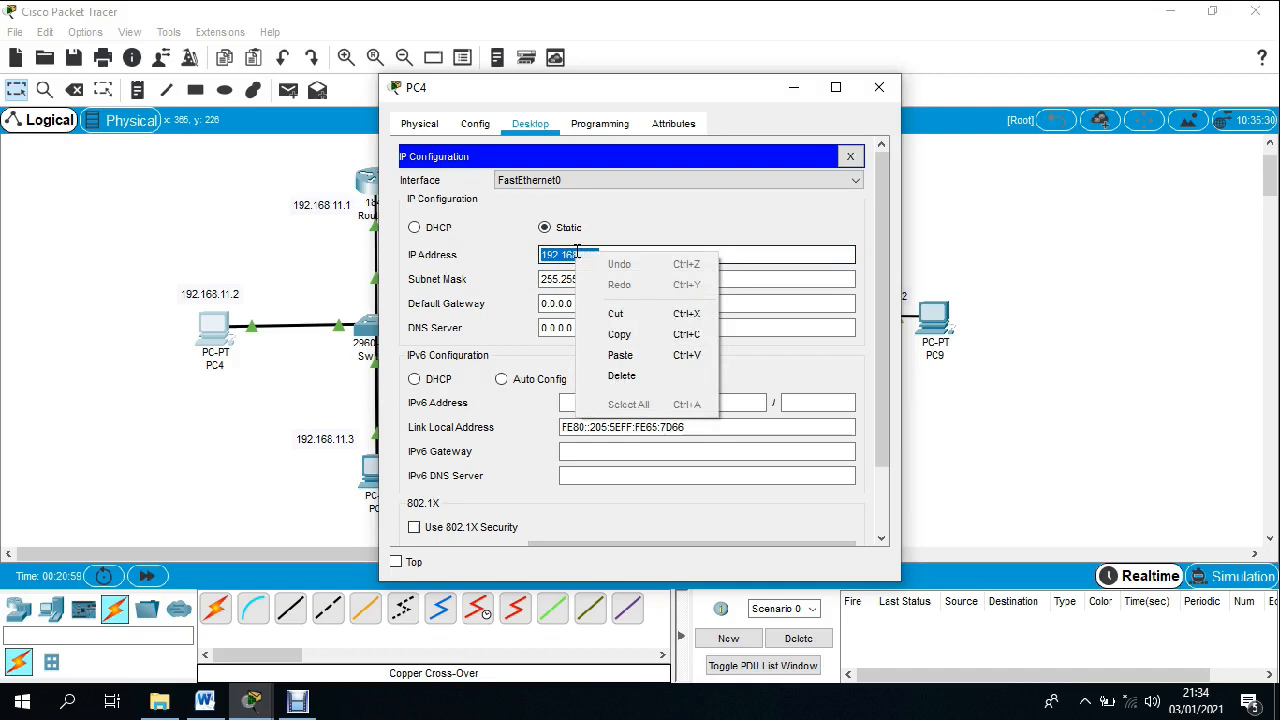
click(620, 334)
click(584, 303)
drag(584, 303, 486, 300)
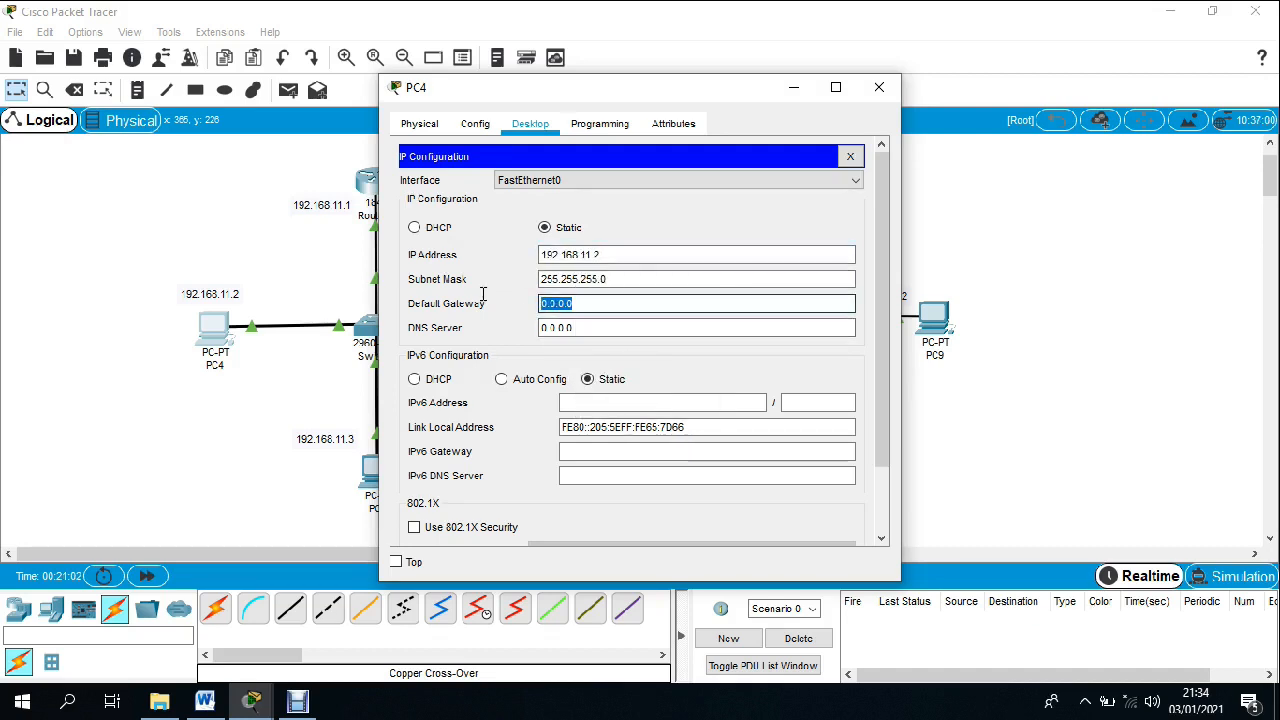
right_click(557, 310)
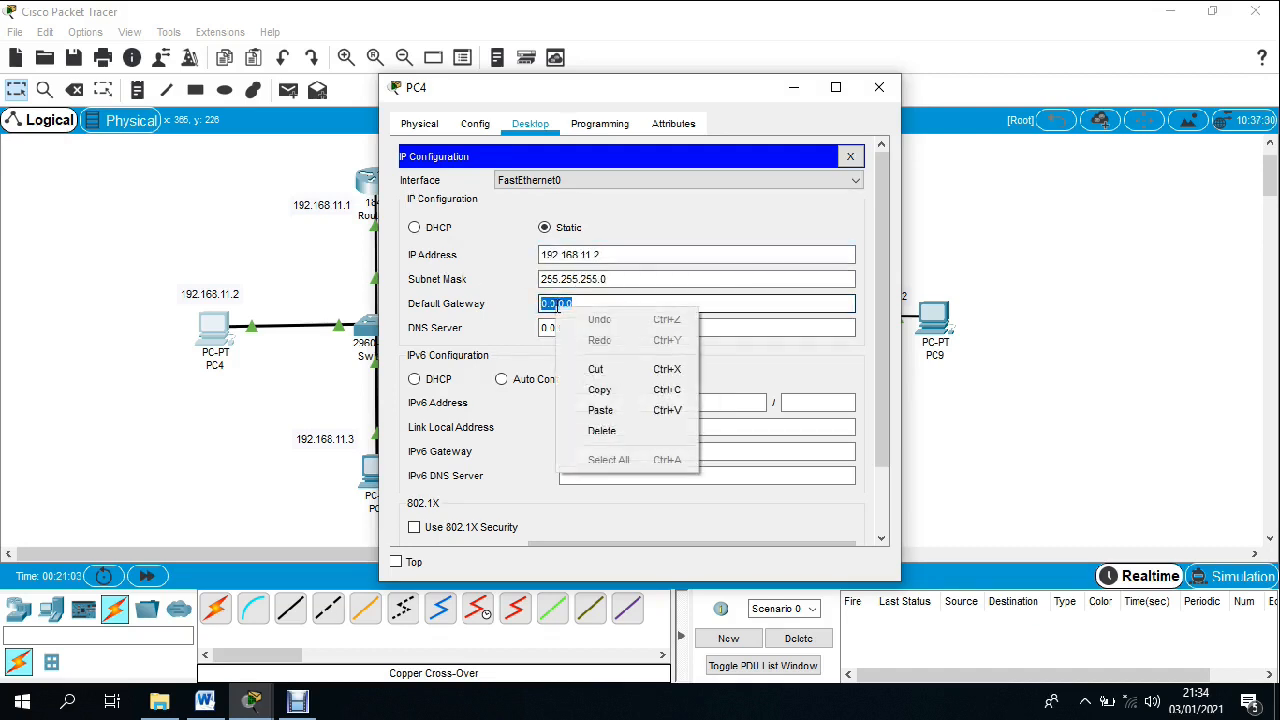
click(602, 410)
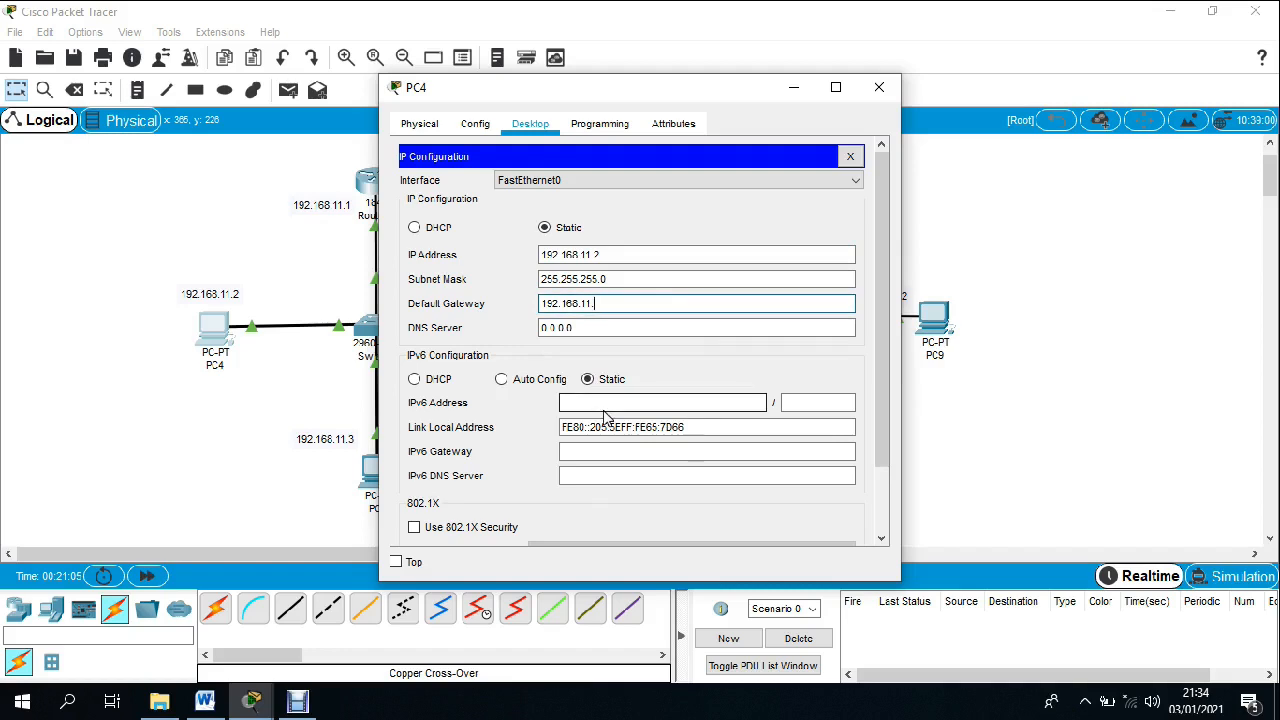
click(879, 87)
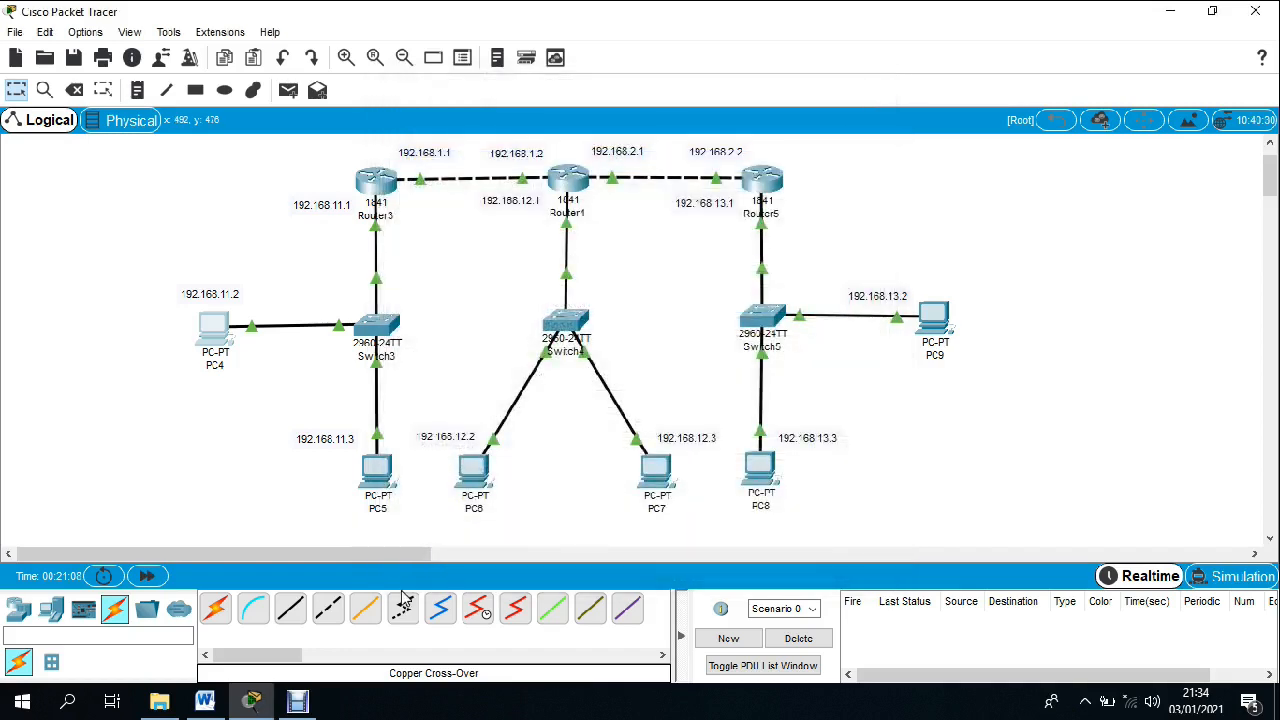
- In PC5's IP configuration, set the static IP address to 192.168.11.3 with subnet mask 255.255.255.0
click(377, 470)
click(528, 124)
click(470, 190)
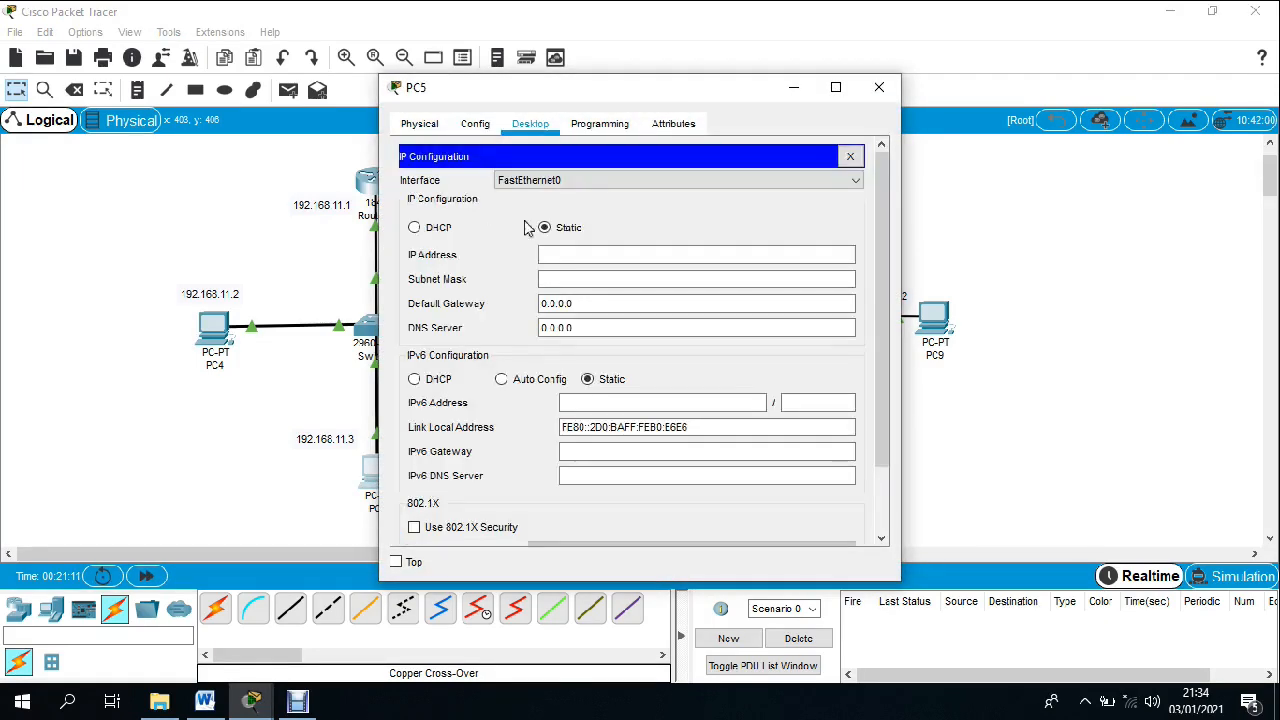
click(576, 255)
right_click(576, 255)
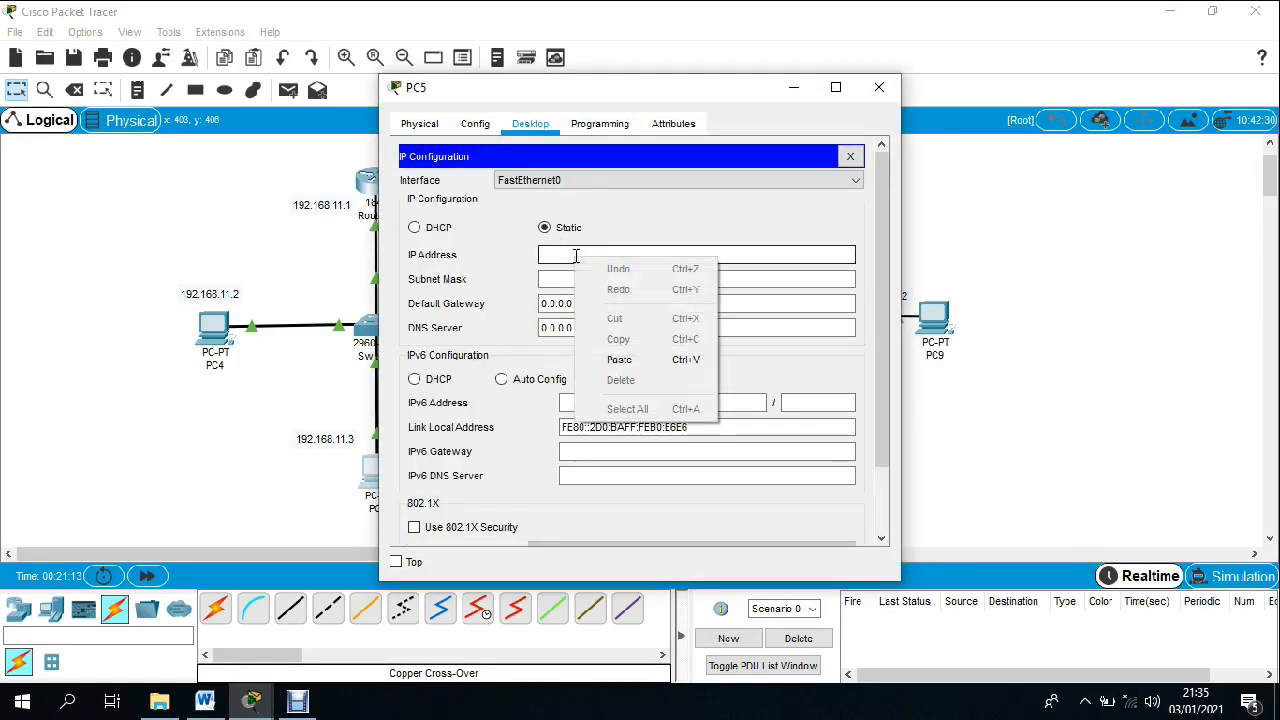
click(630, 358)
key(BackSpace)
text(3)
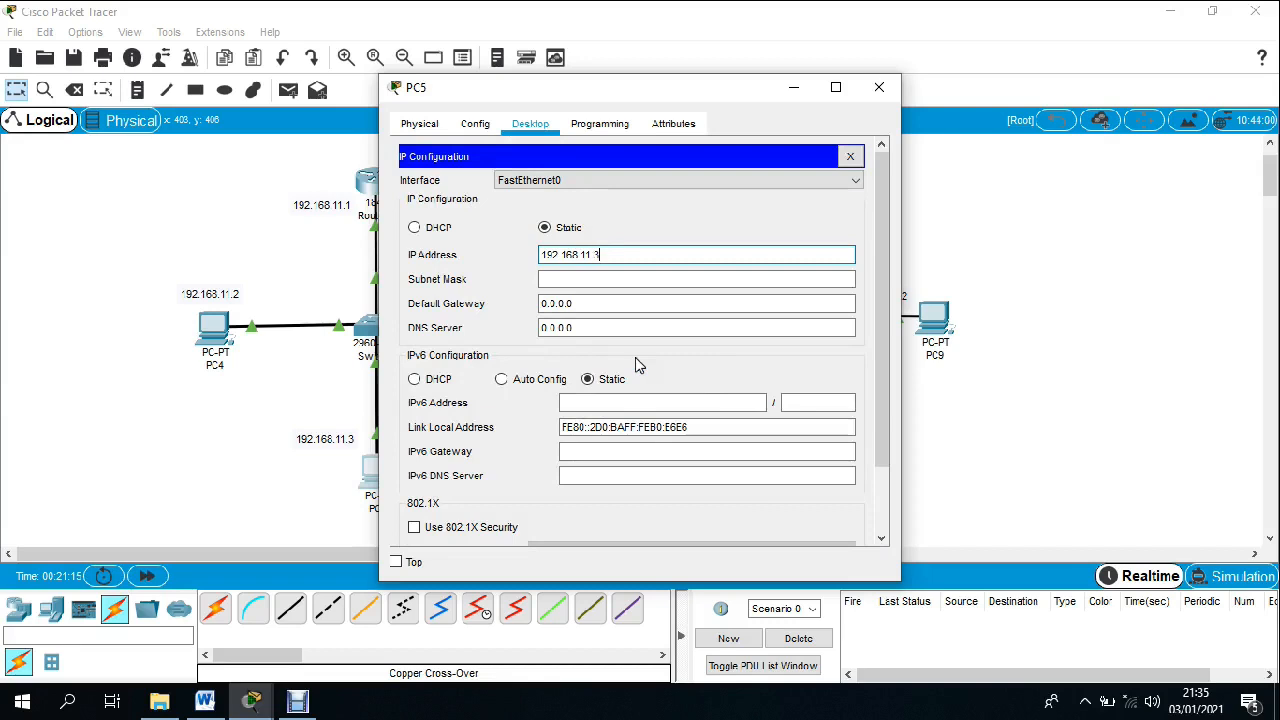
click(598, 275)
- Set PC5's default gateway to 192.168.11.1 and close the PC's window
double_click(588, 304)
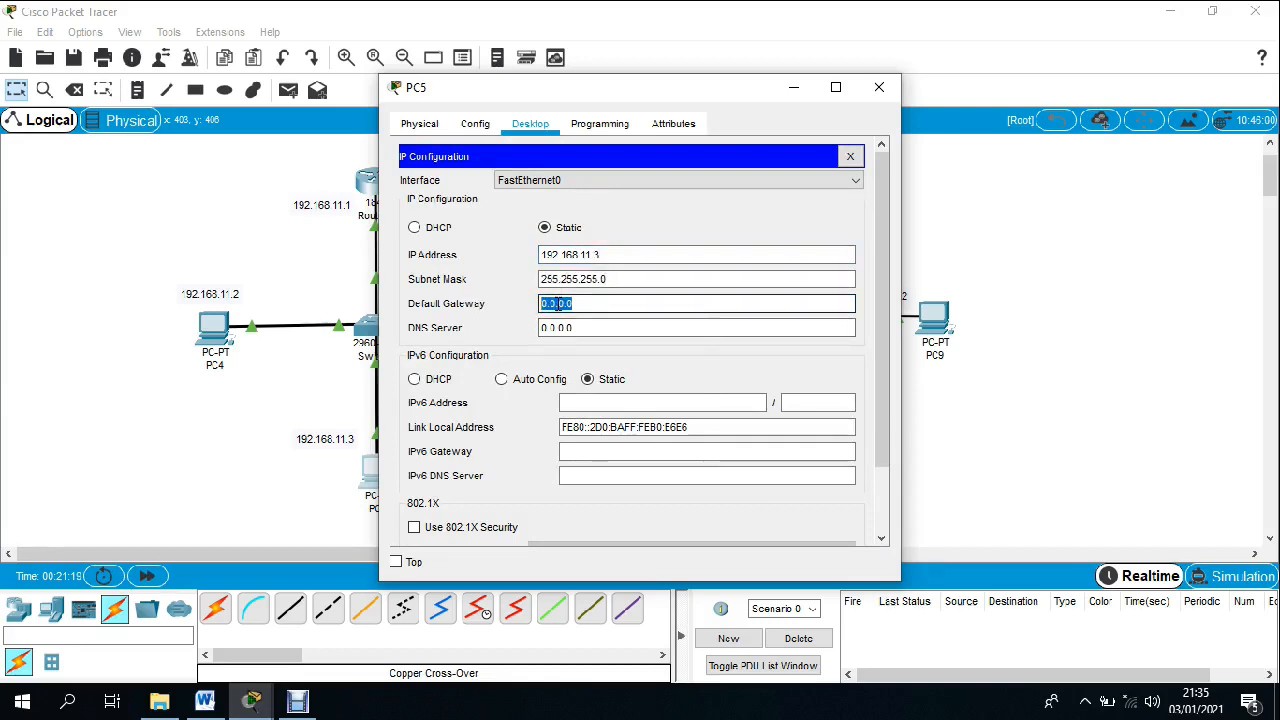
right_click(557, 305)
click(607, 410)
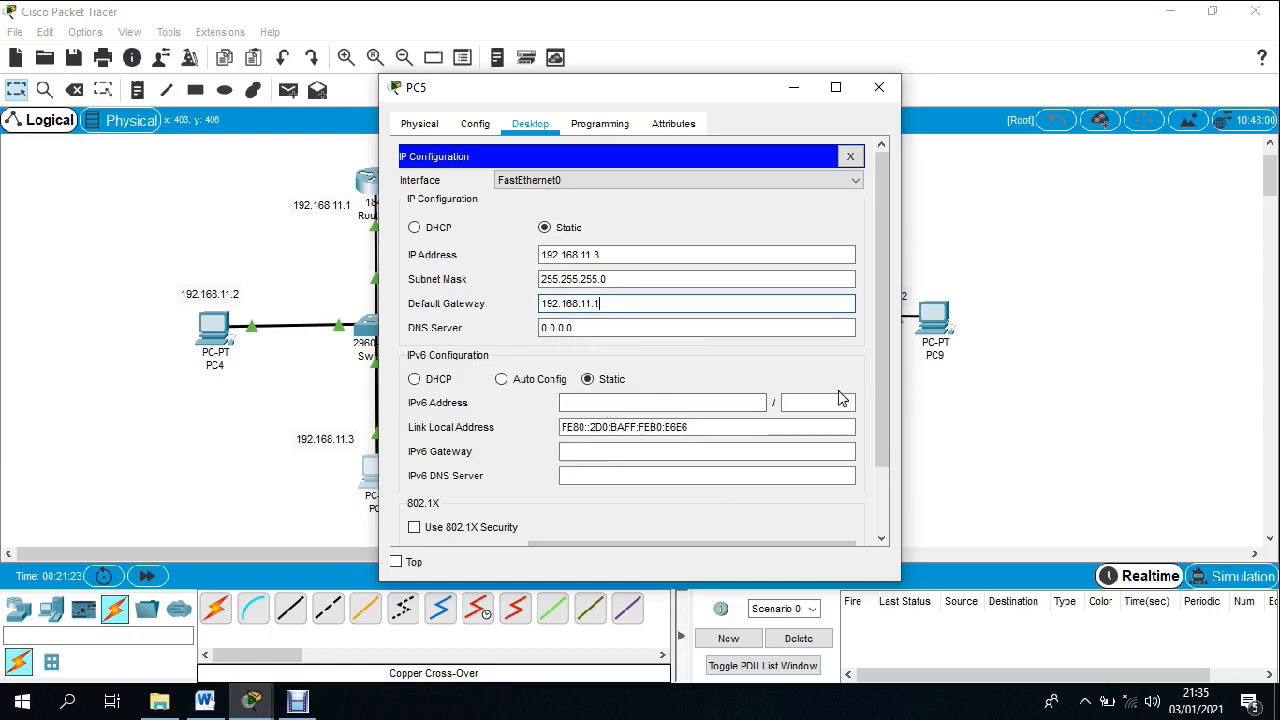
click(881, 87)
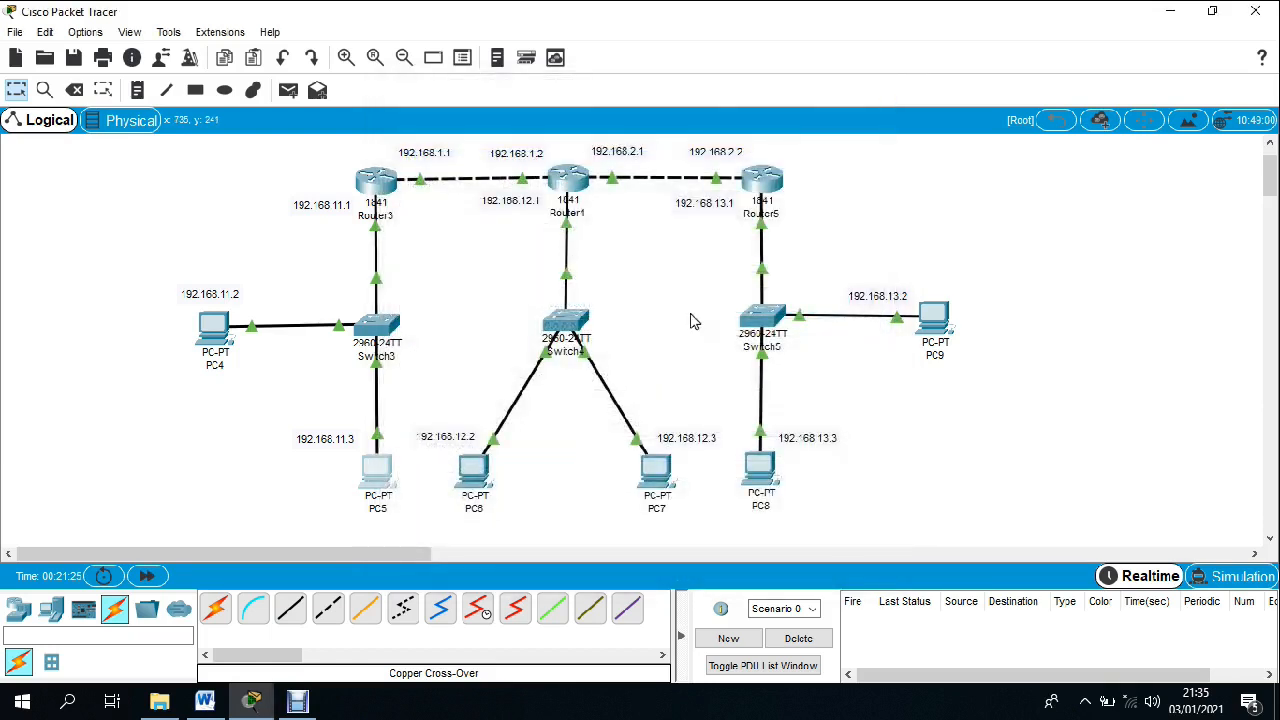
- In PC6's IP configuration, set the static IP address to 192.168.12.2 with subnet mask 255.255.255.0
click(474, 470)
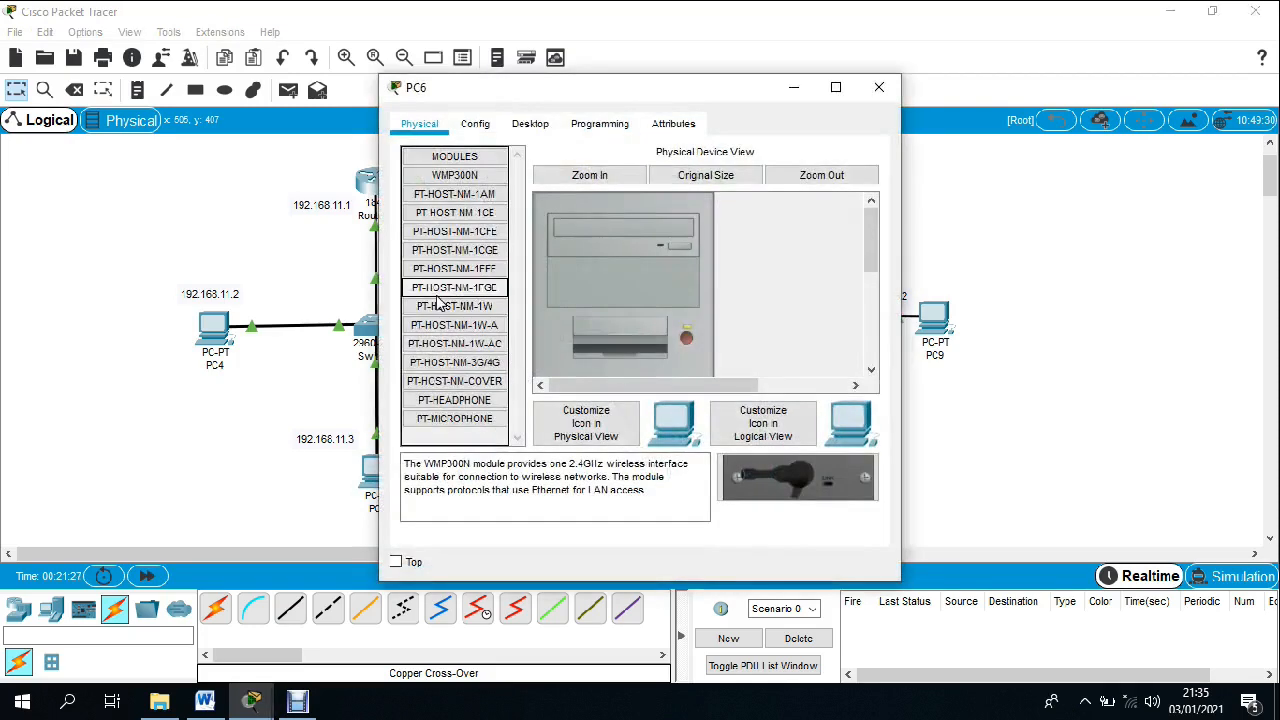
click(517, 124)
click(455, 196)
click(590, 256)
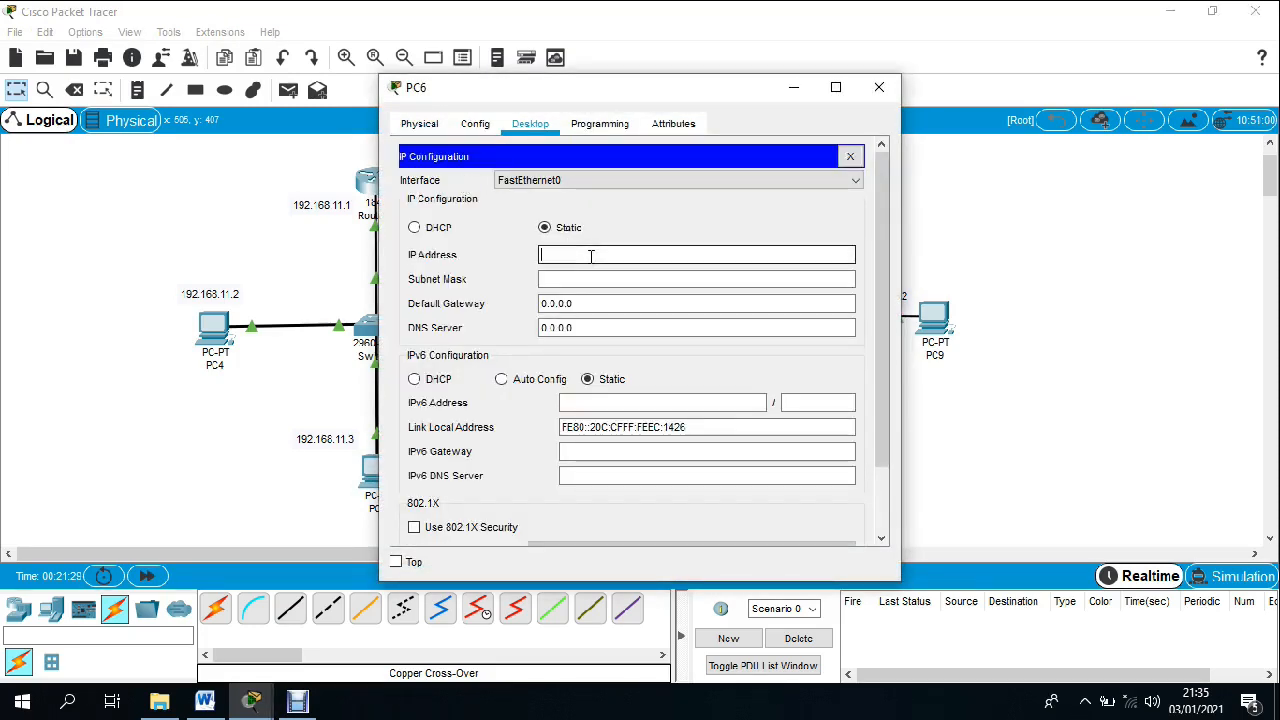
right_click(590, 256)
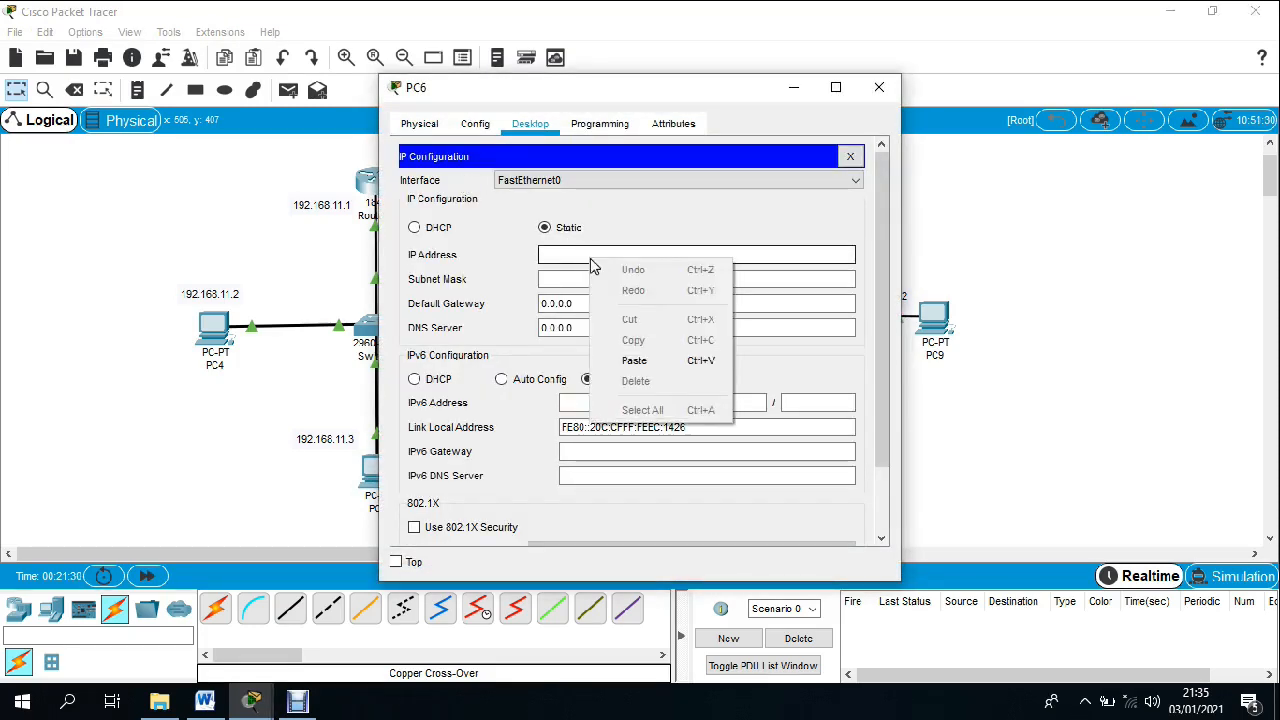
click(632, 361)
key(BackSpace)
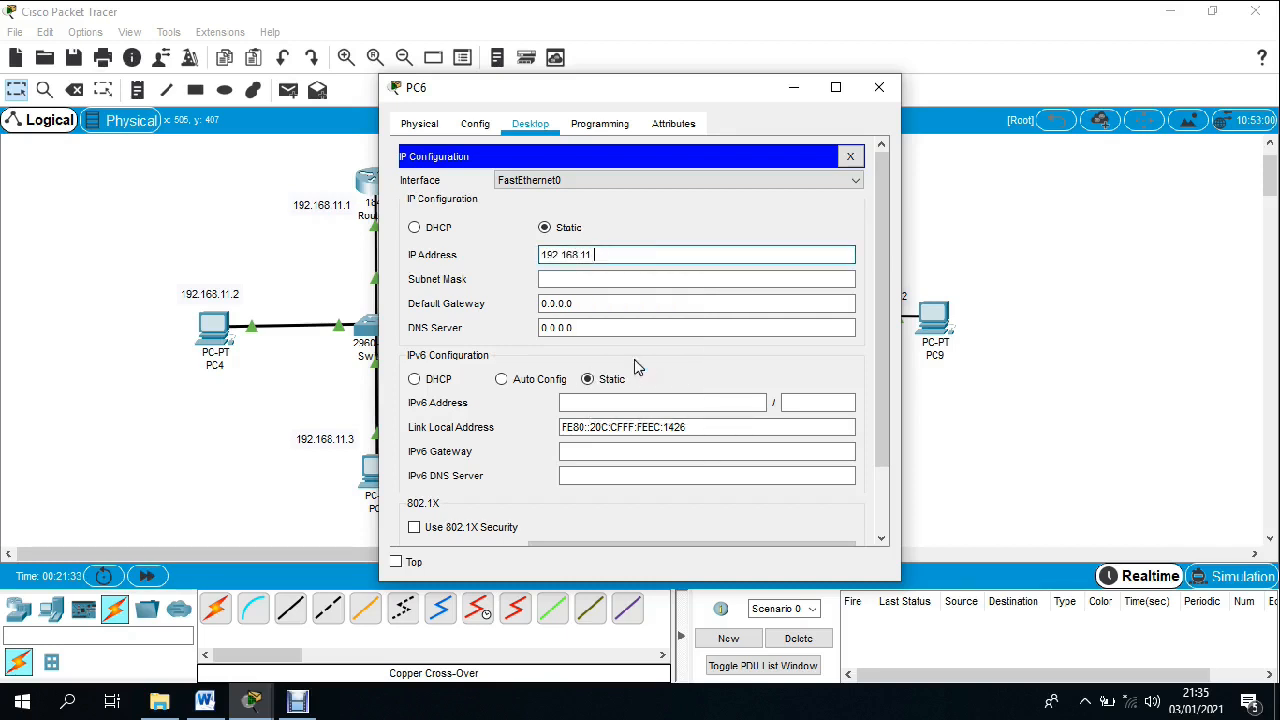
key(BackSpace)
text(2.2)
click(620, 278)
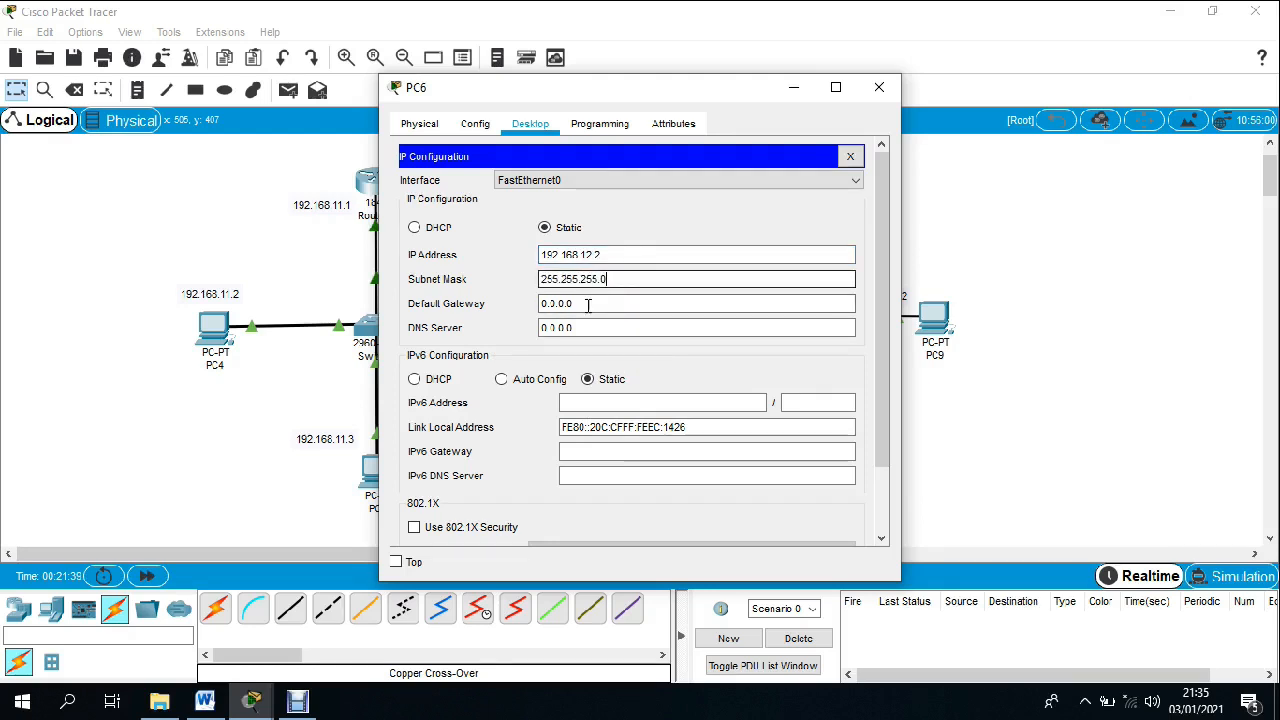
- Set PC6's default gateway to 192.168.12.1 and close the PC's window
drag(592, 303, 490, 285)
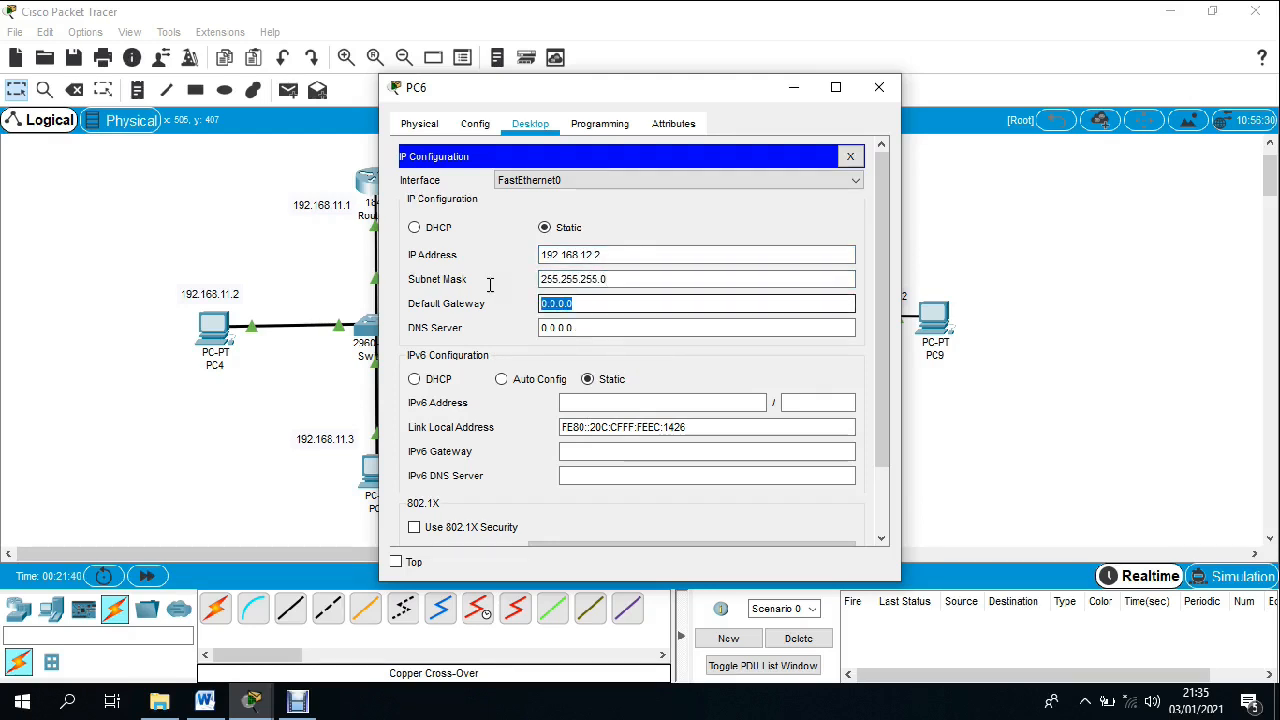
right_click(568, 304)
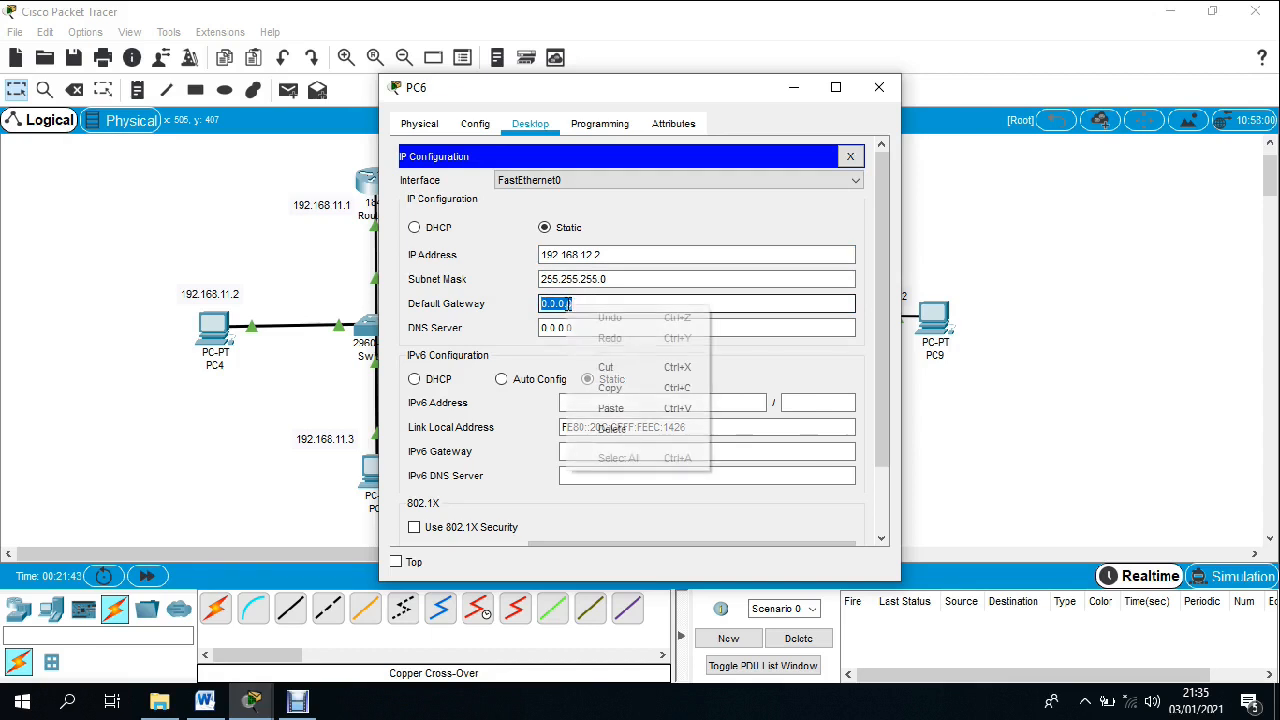
click(620, 405)
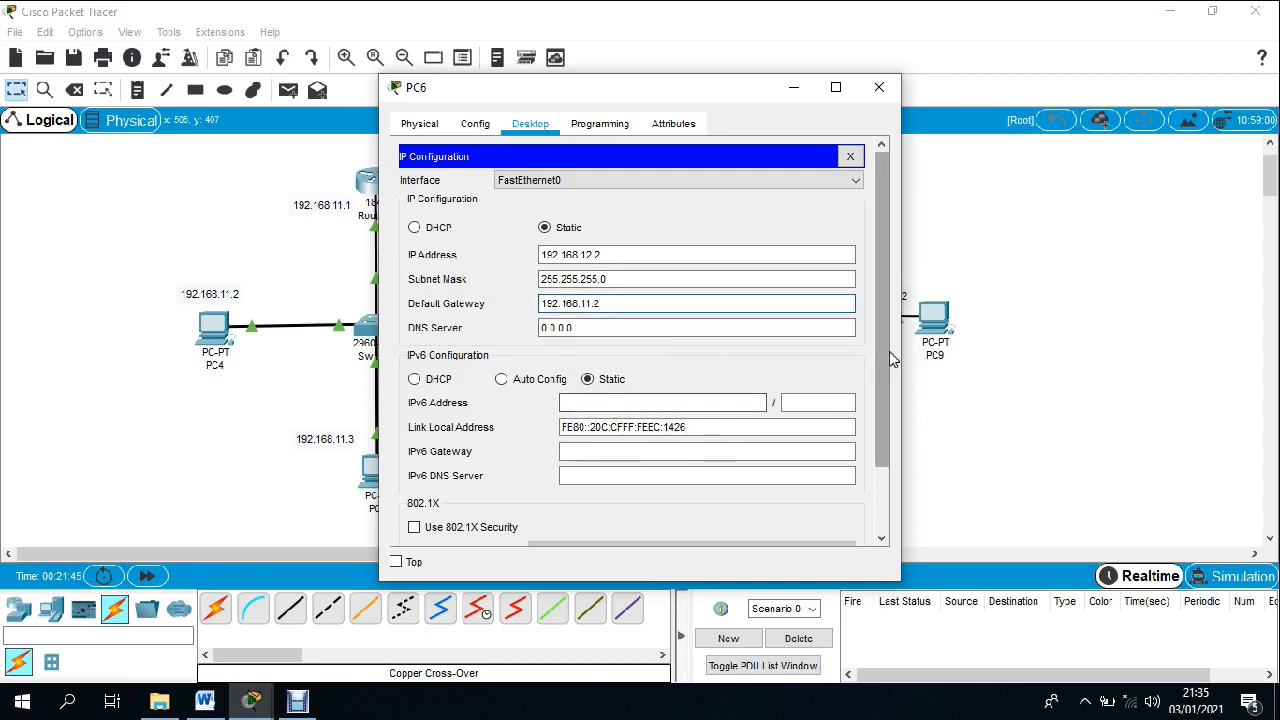
key(BackSpace)
key(BackSpace)
key(BackSpace)
text(2.)
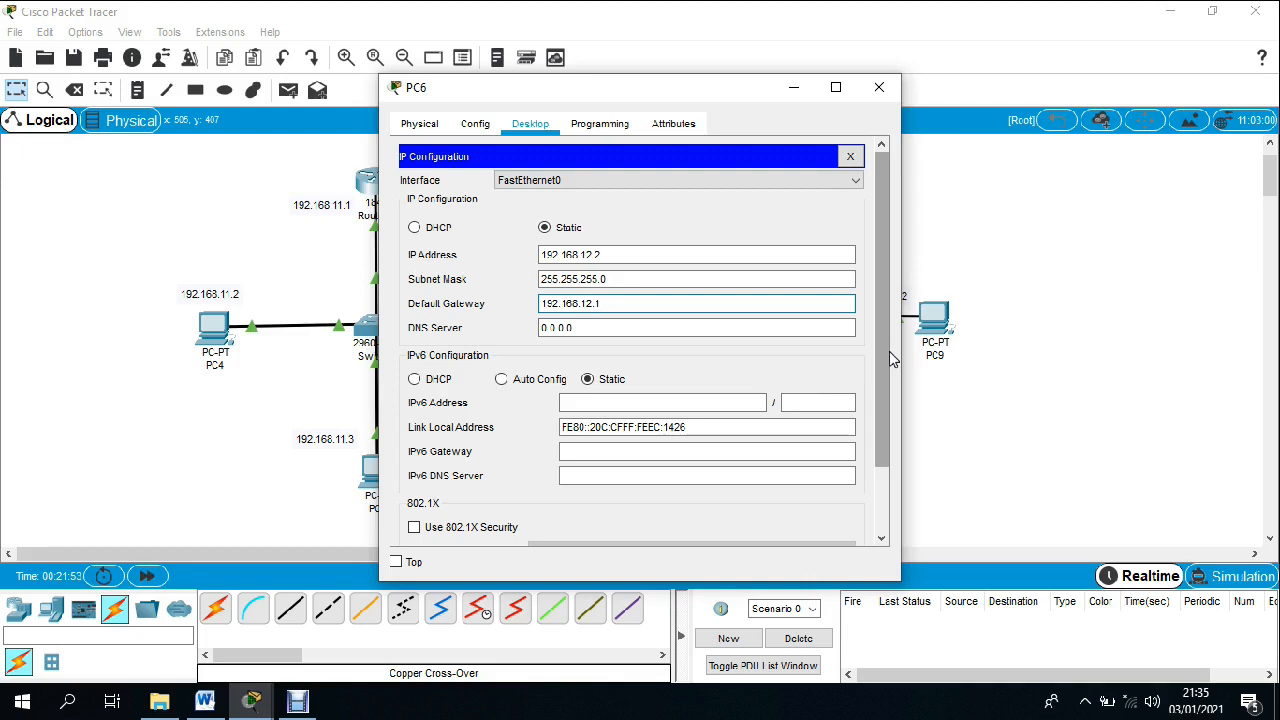
click(880, 90)
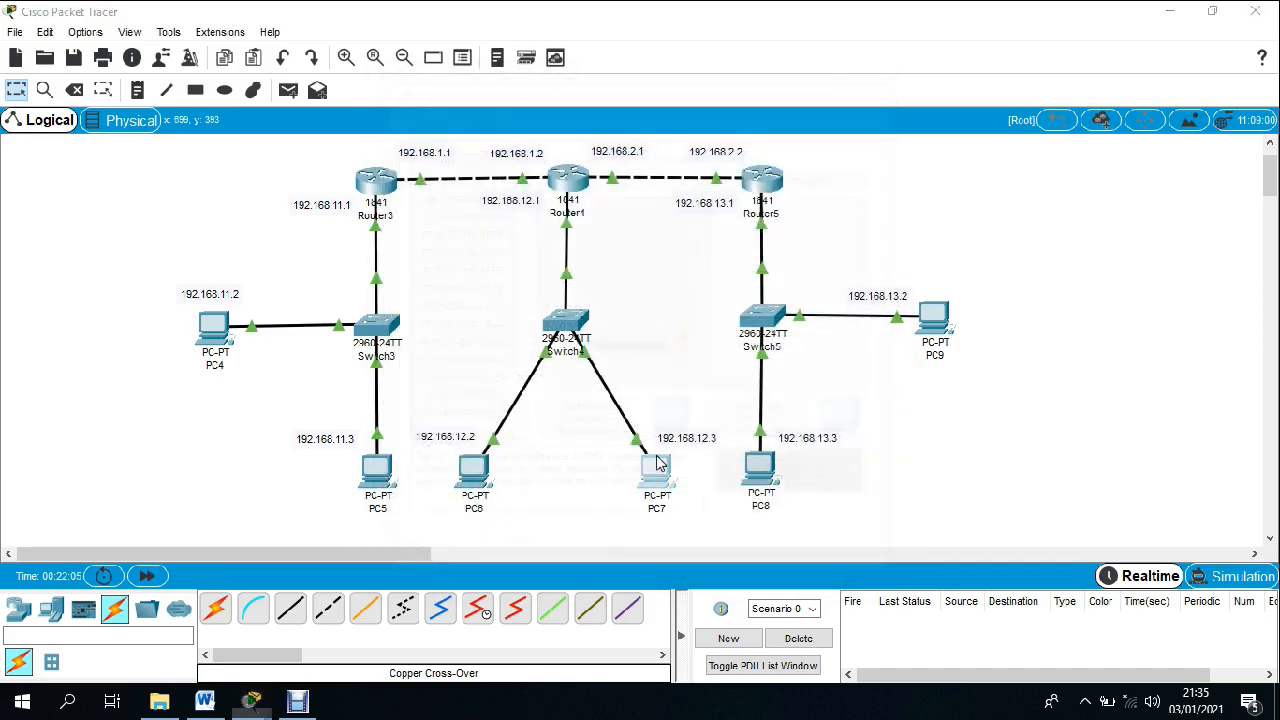
- In PC7's IP configuration, set the static IP address to 192.168.12.3 with subnet mask 255.255.255.0
click(656, 468)
click(529, 124)
click(480, 194)
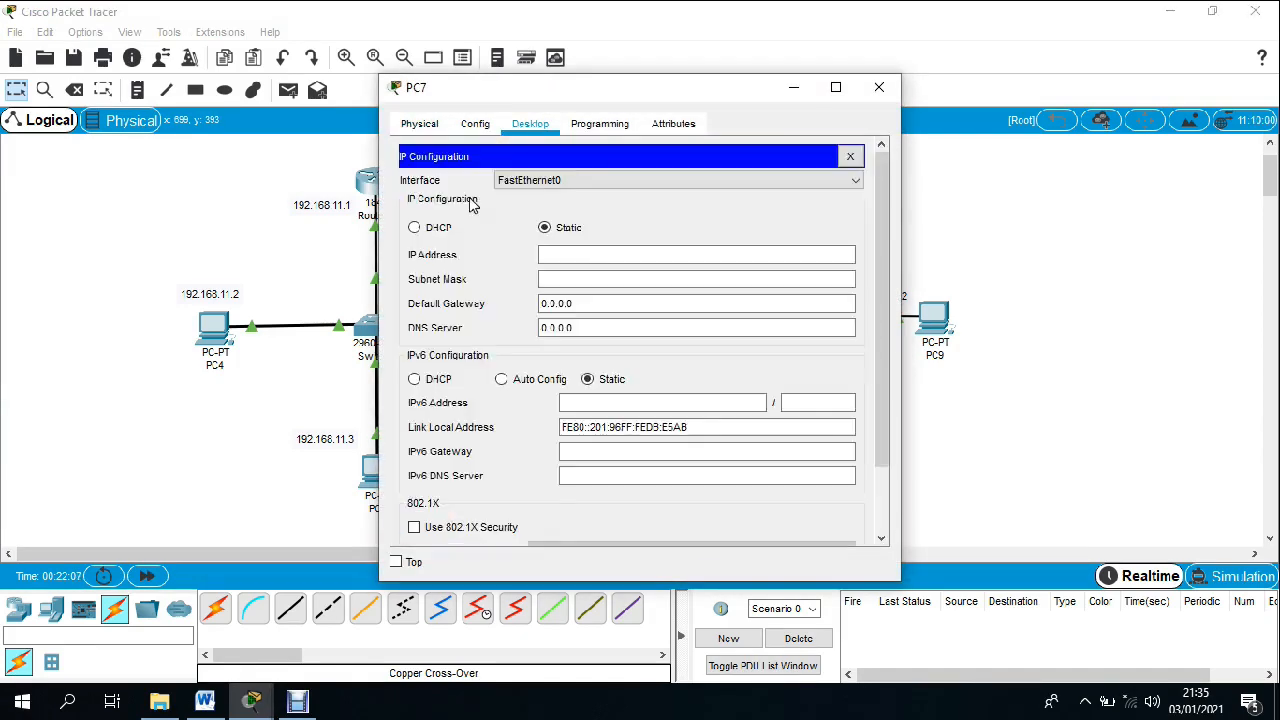
click(594, 259)
right_click(594, 259)
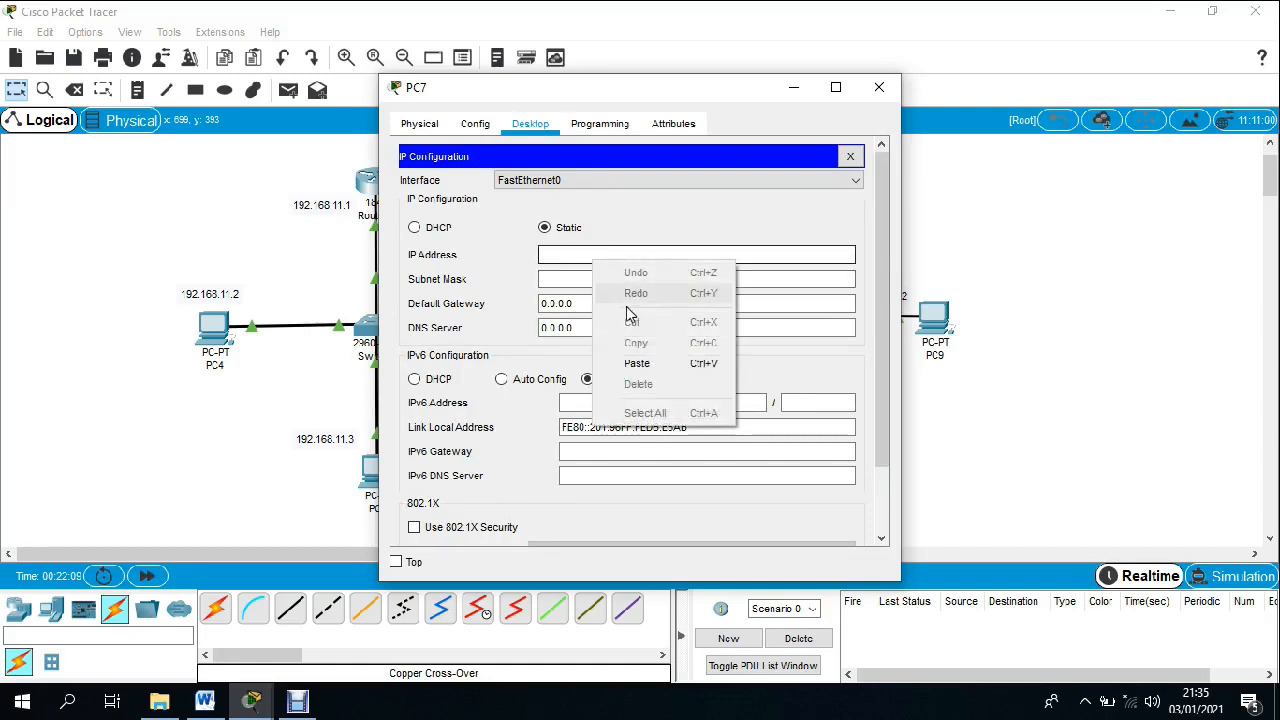
click(652, 364)
key(BackSpace)
key(BackSpace)
key(BackSpace)
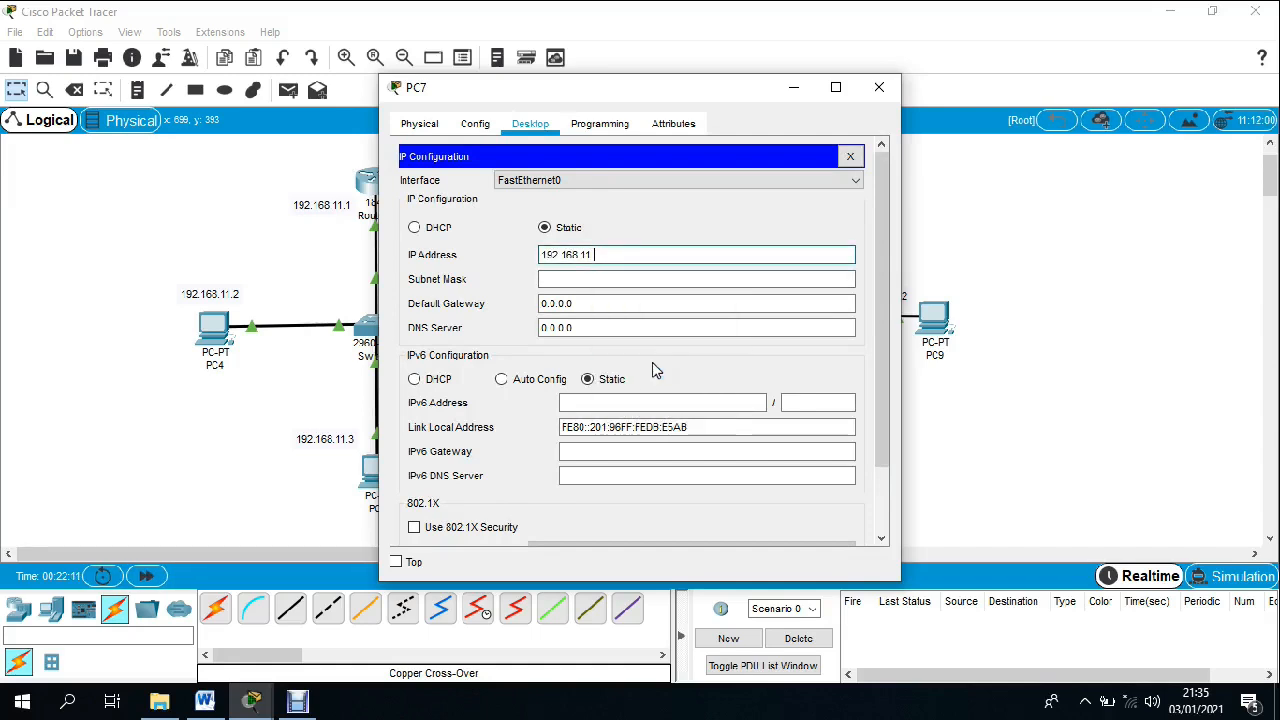
text(2.3)
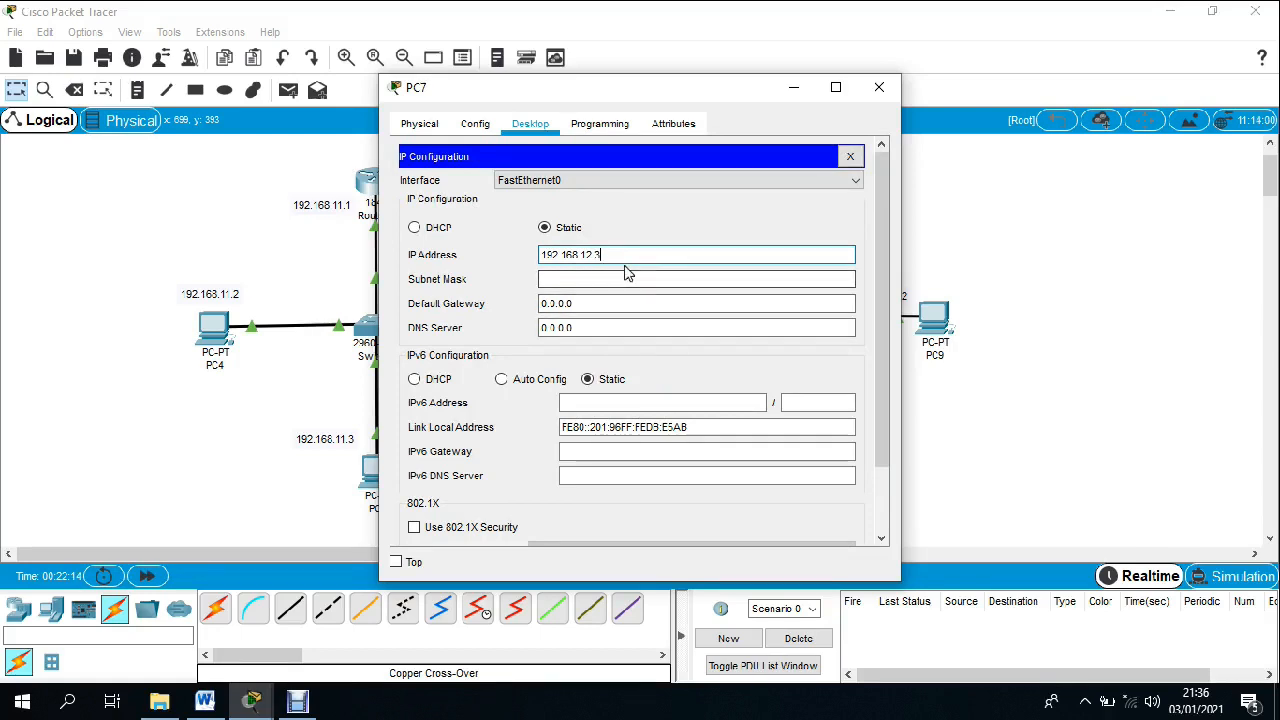
drag(616, 254, 498, 250)
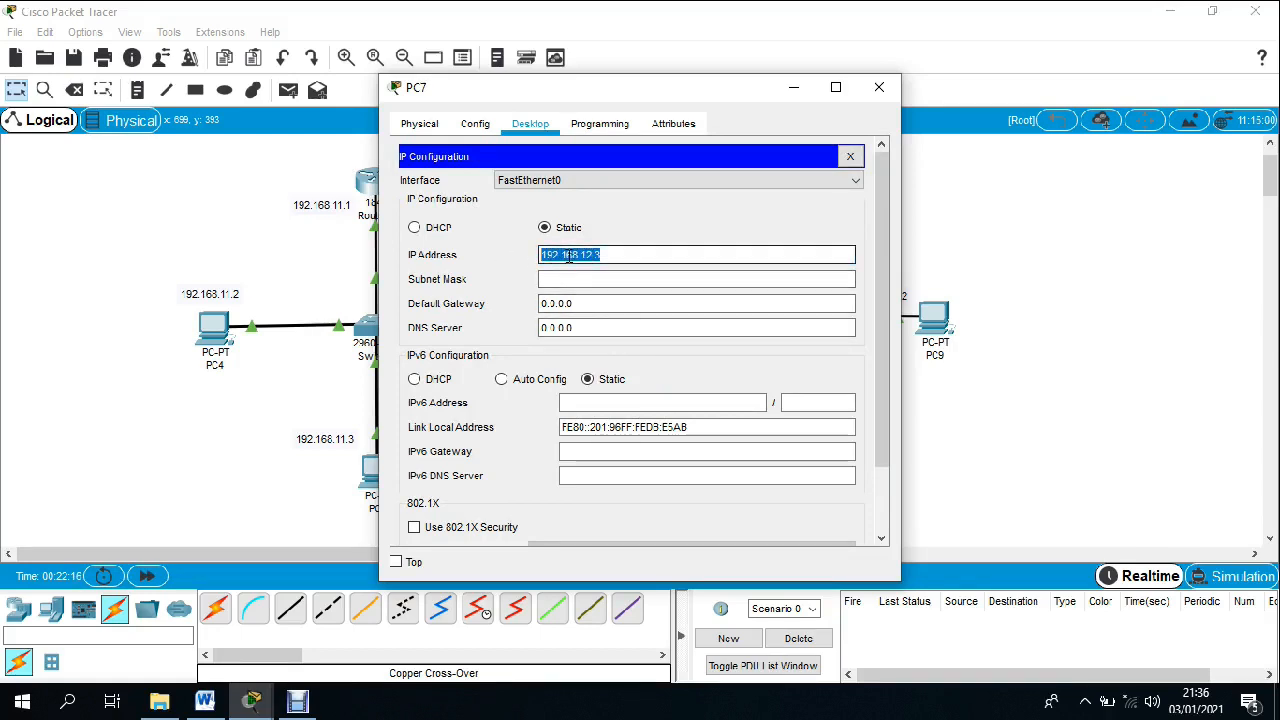
right_click(566, 256)
click(614, 337)
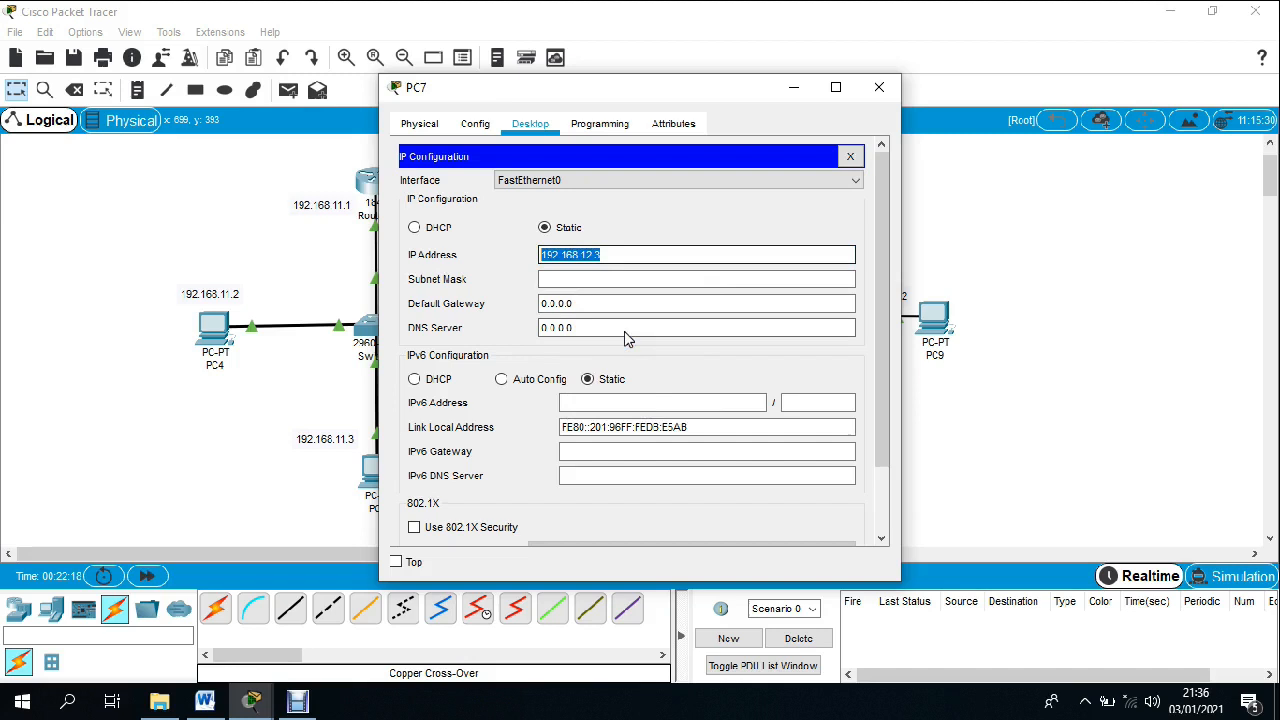
click(600, 279)
- Set PC7's default gateway to 192.168.12.1 and close the PC's window
click(568, 303)
drag(568, 303, 500, 295)
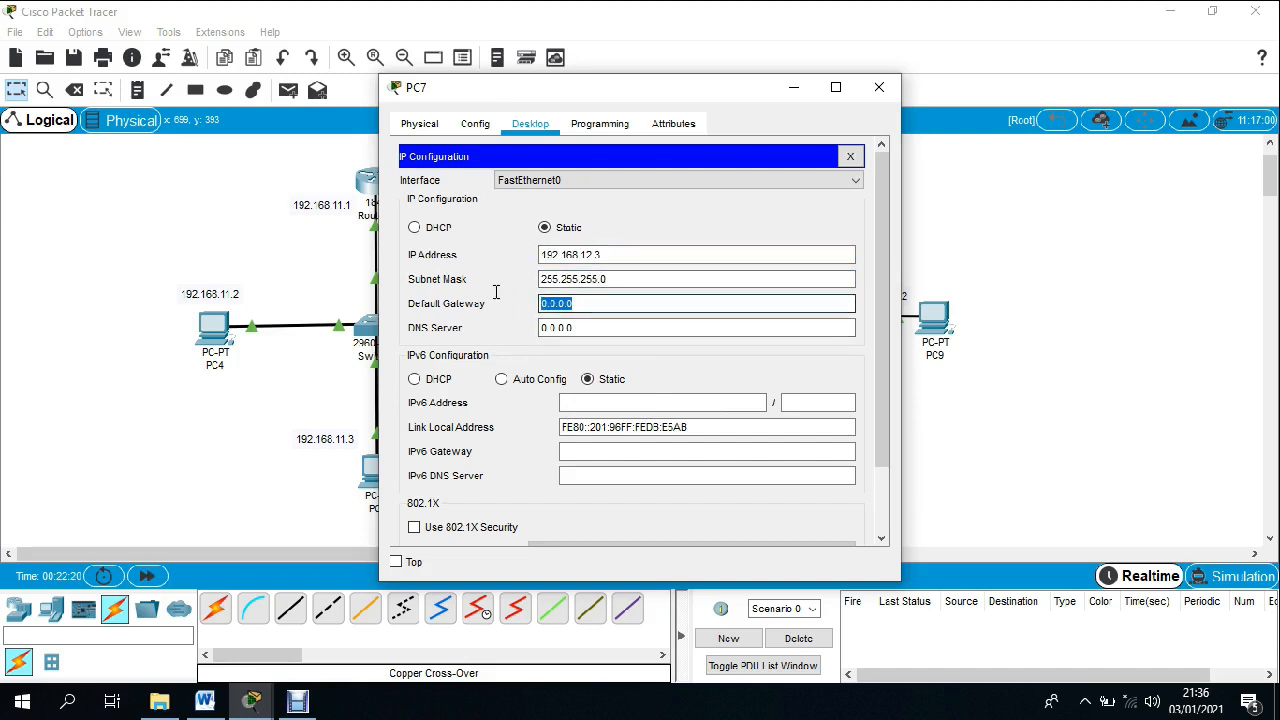
right_click(580, 304)
click(615, 403)
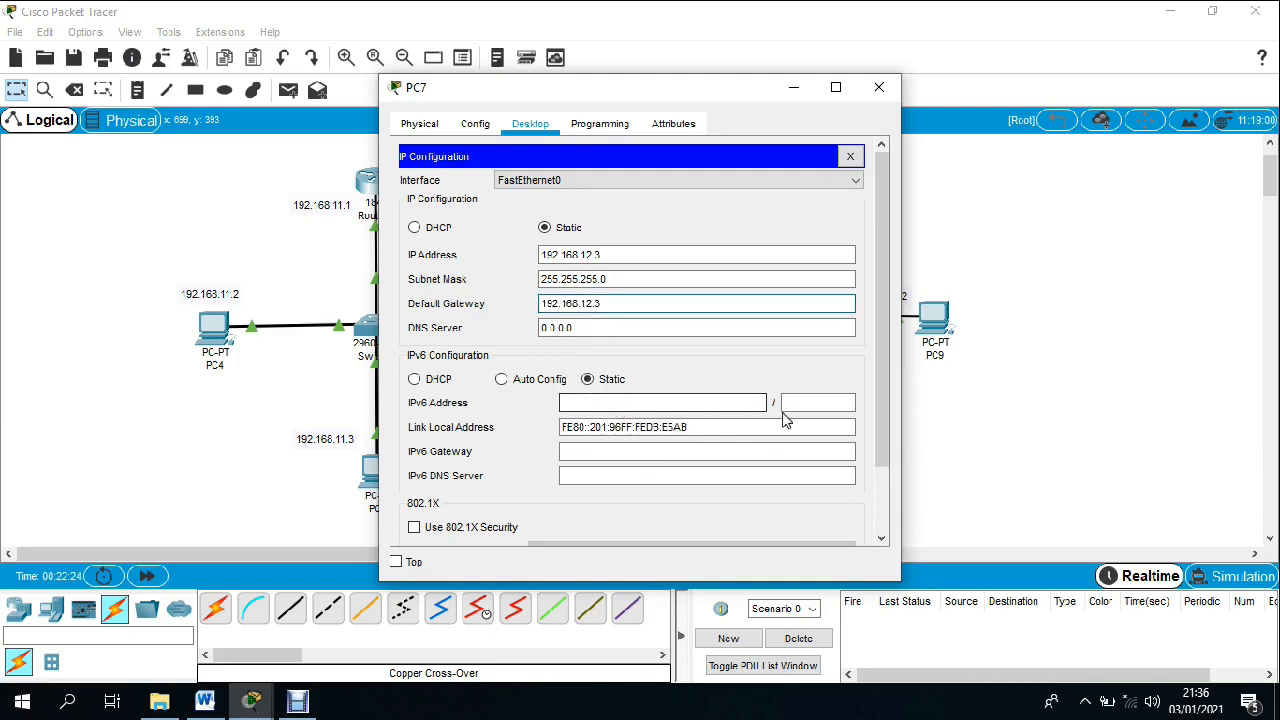
key(BackSpace)
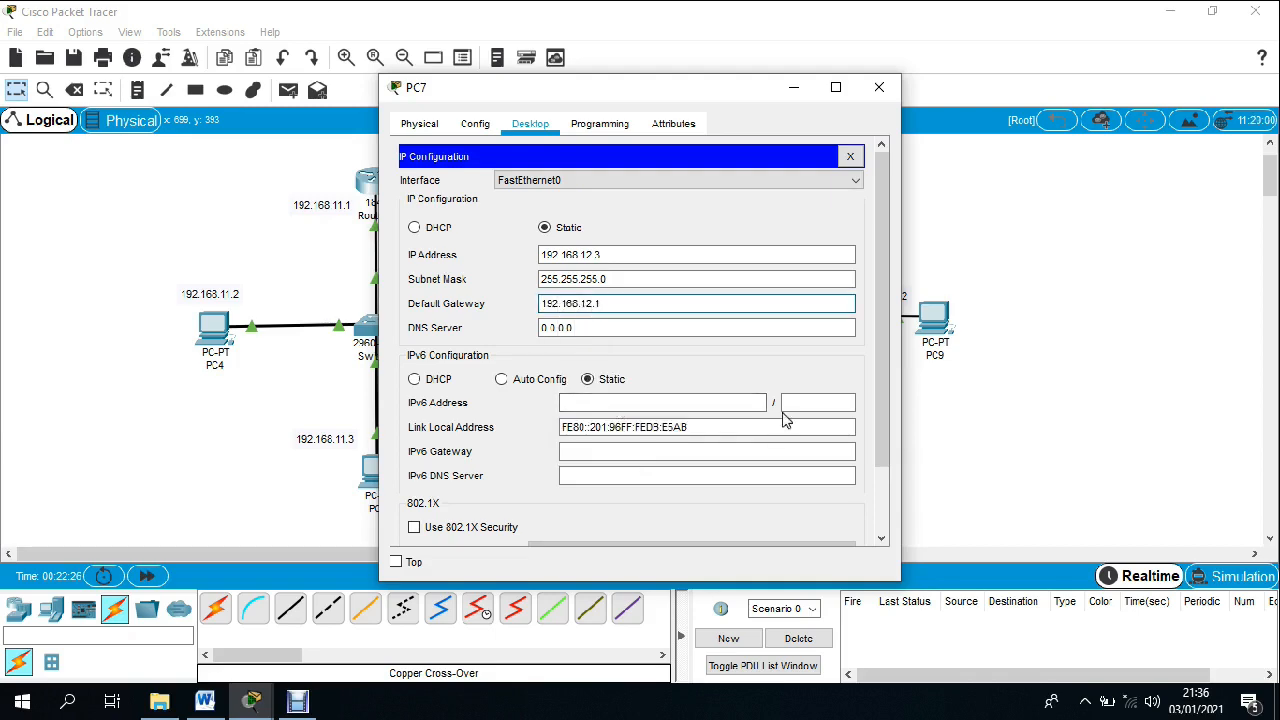
click(879, 87)
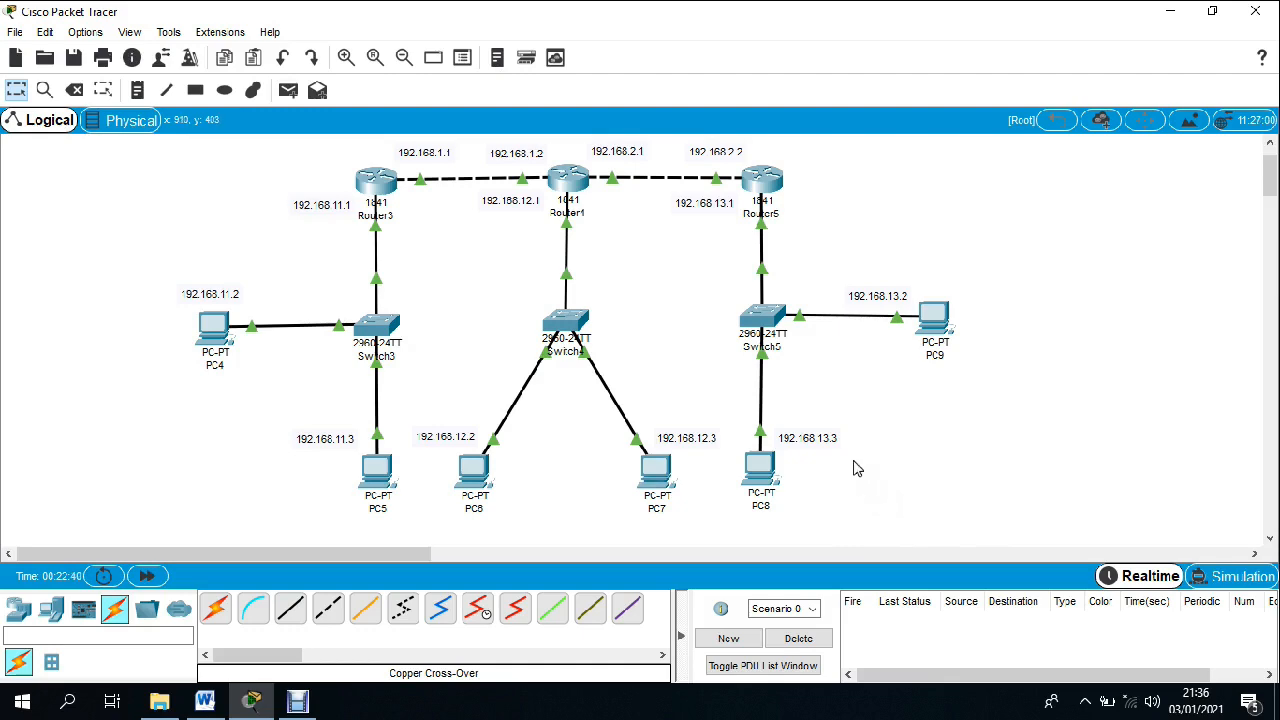
- In PC9's IP configuration, set the static IP address to 192.168.13.2 with subnet mask 255.255.255.0
click(940, 340)
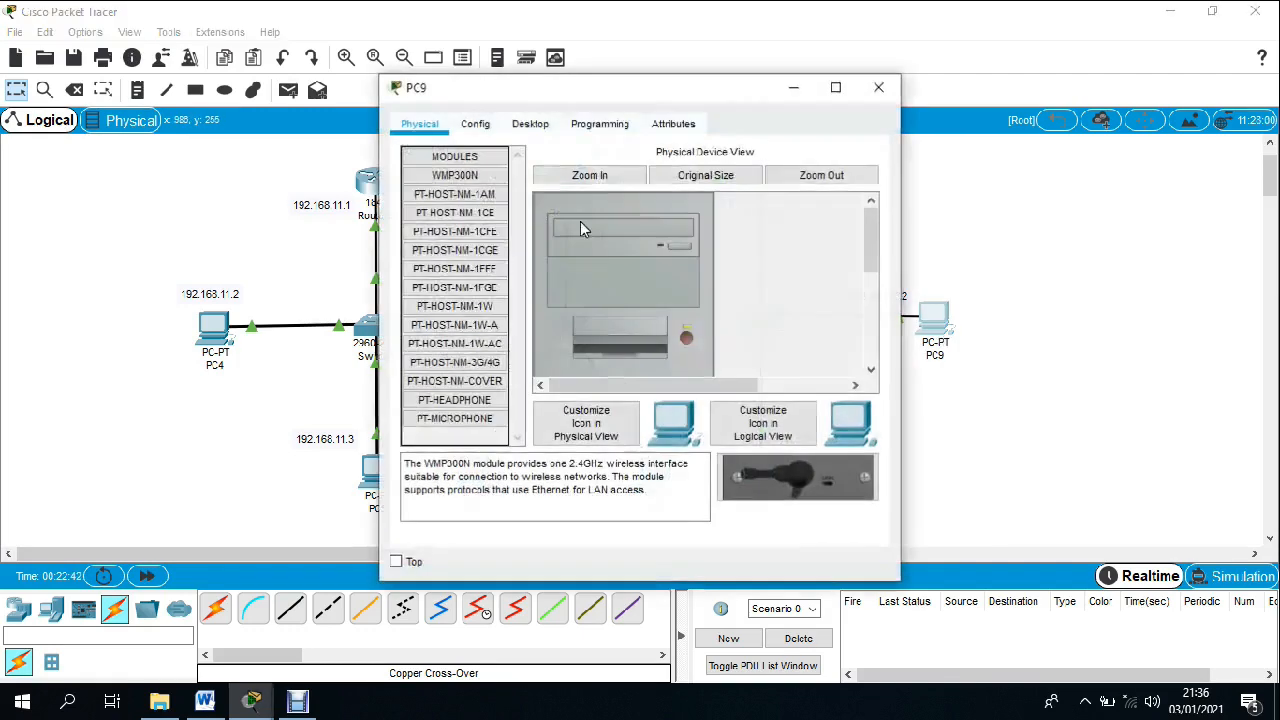
click(538, 121)
click(472, 213)
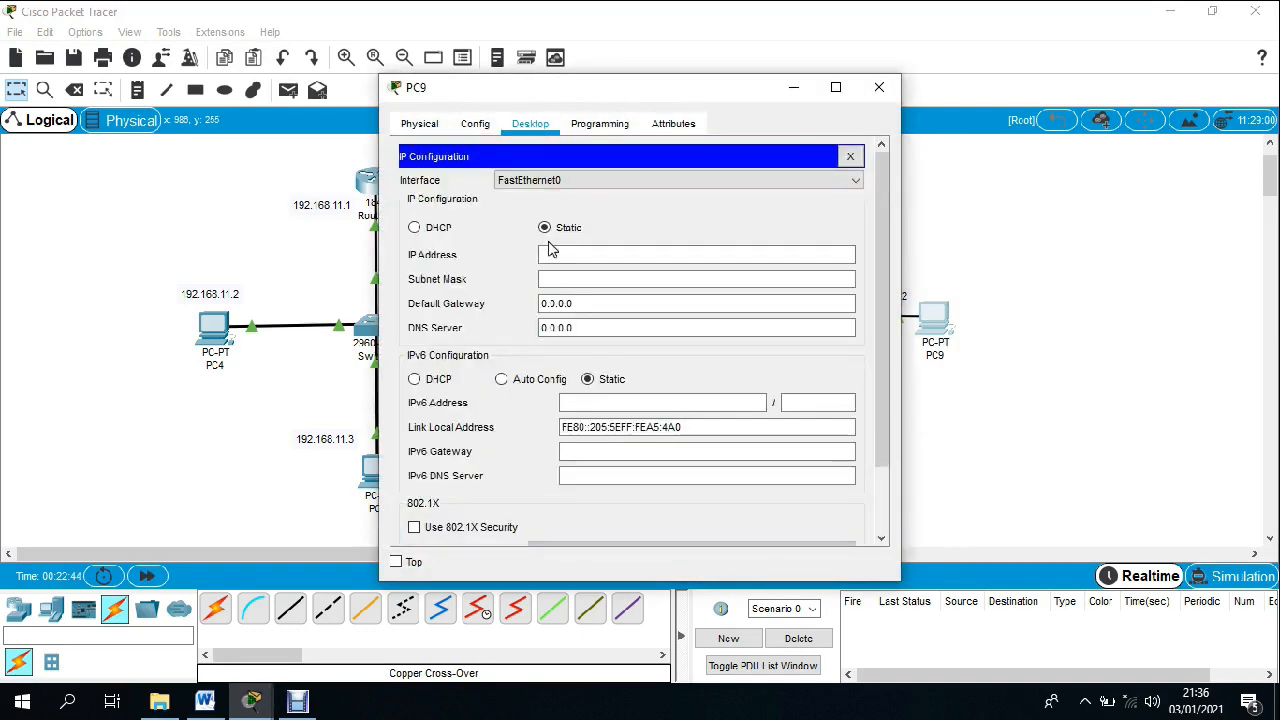
right_click(557, 253)
click(603, 356)
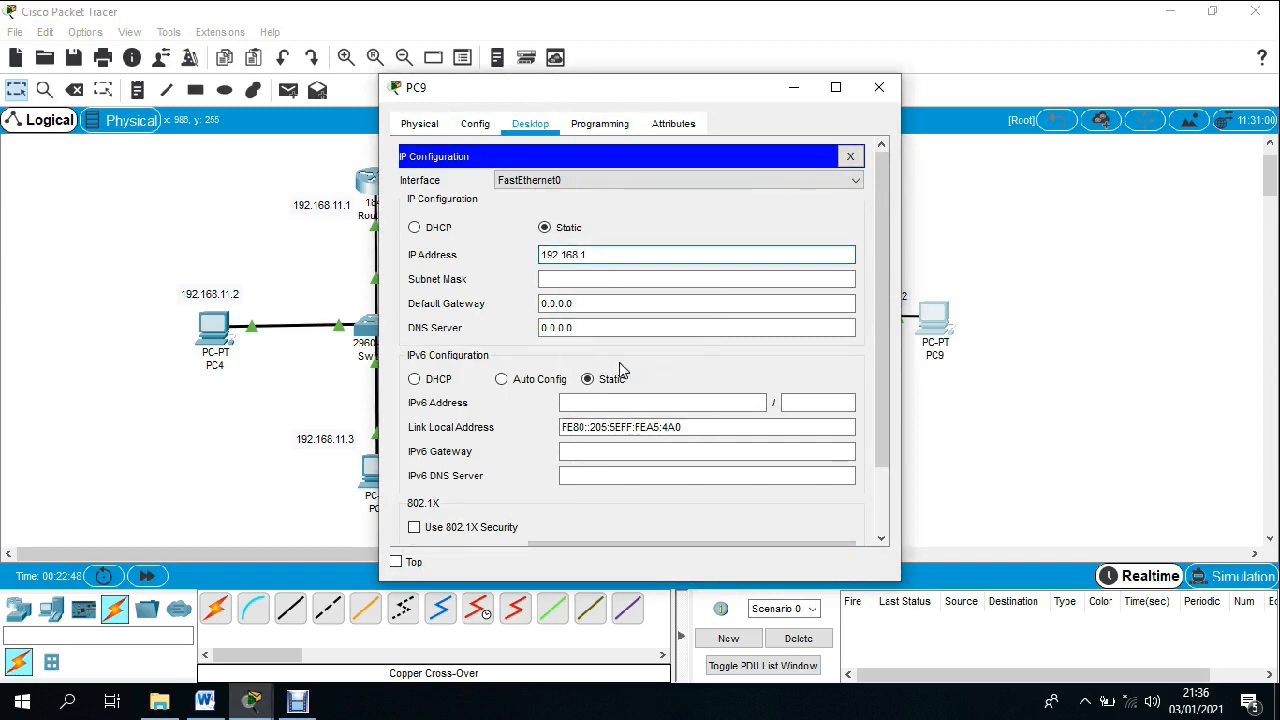
text(.2)
click(650, 278)
- Set PC9's default gateway to 192.168.13.1 and close the PC's window
drag(586, 303, 469, 297)
click(630, 255)
drag(624, 255, 503, 250)
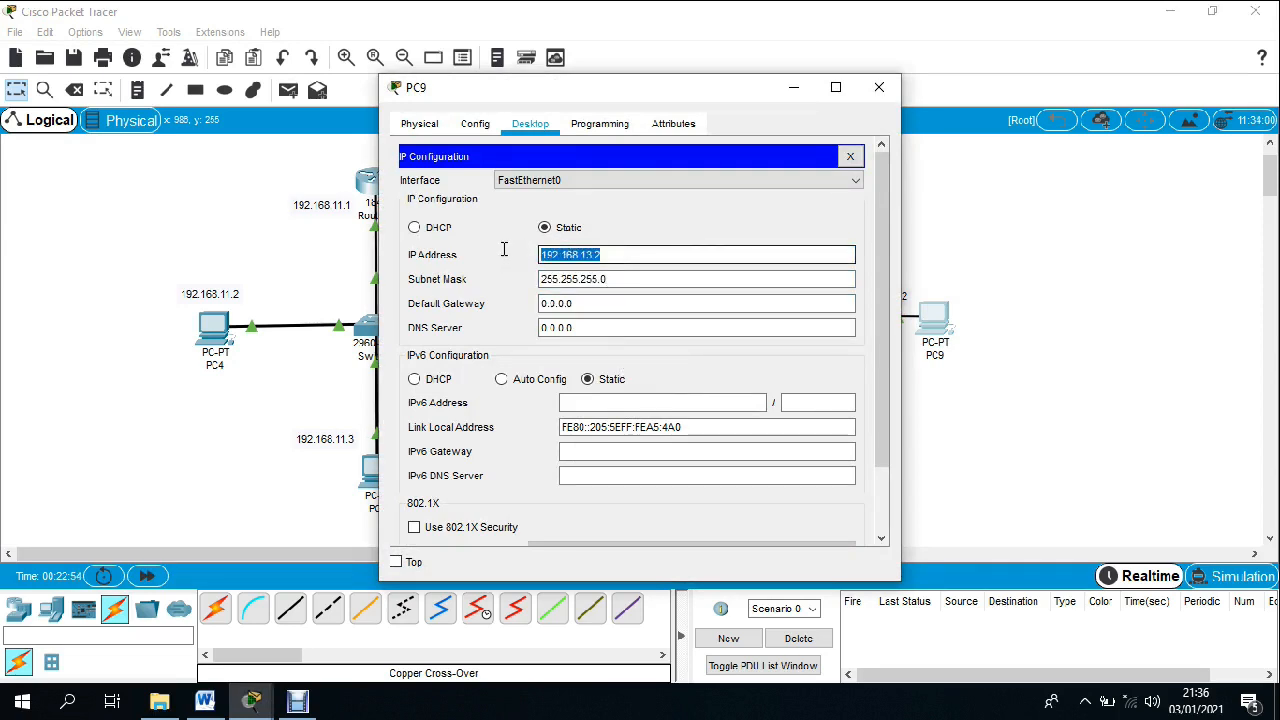
right_click(581, 257)
click(628, 336)
drag(586, 303, 502, 290)
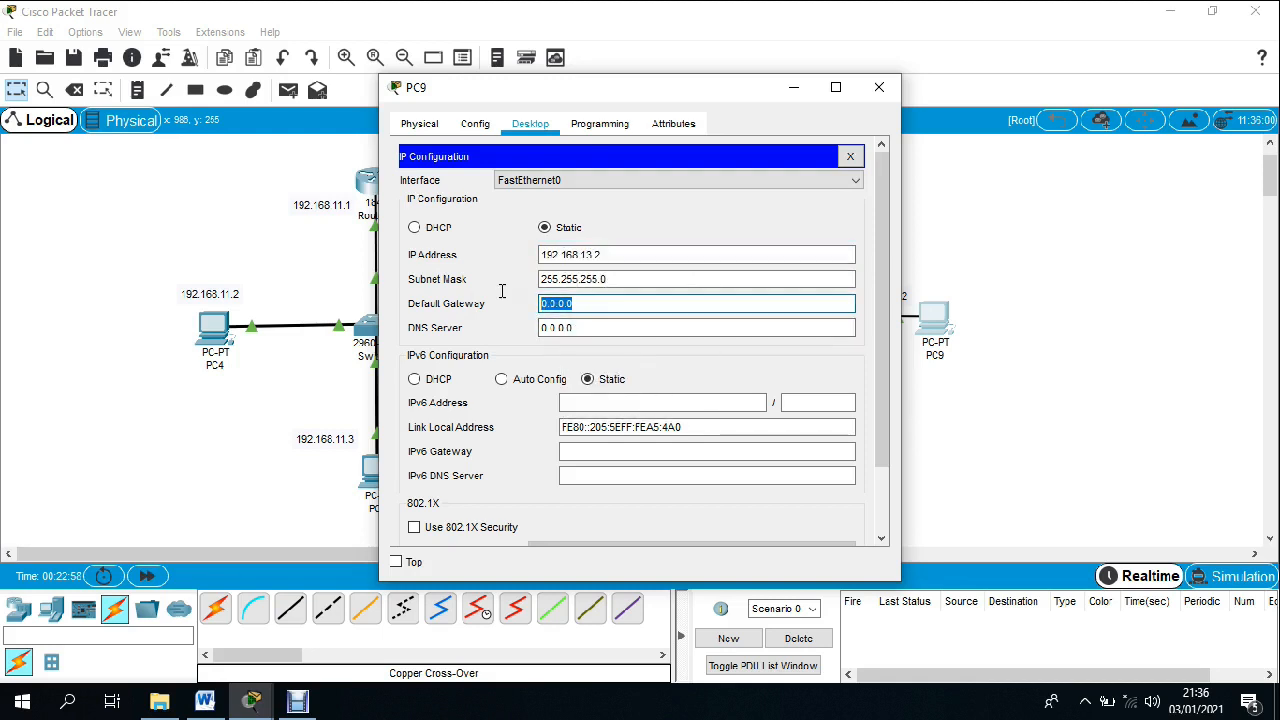
key(ctrl+v)
key(BackSpace)
text(1)
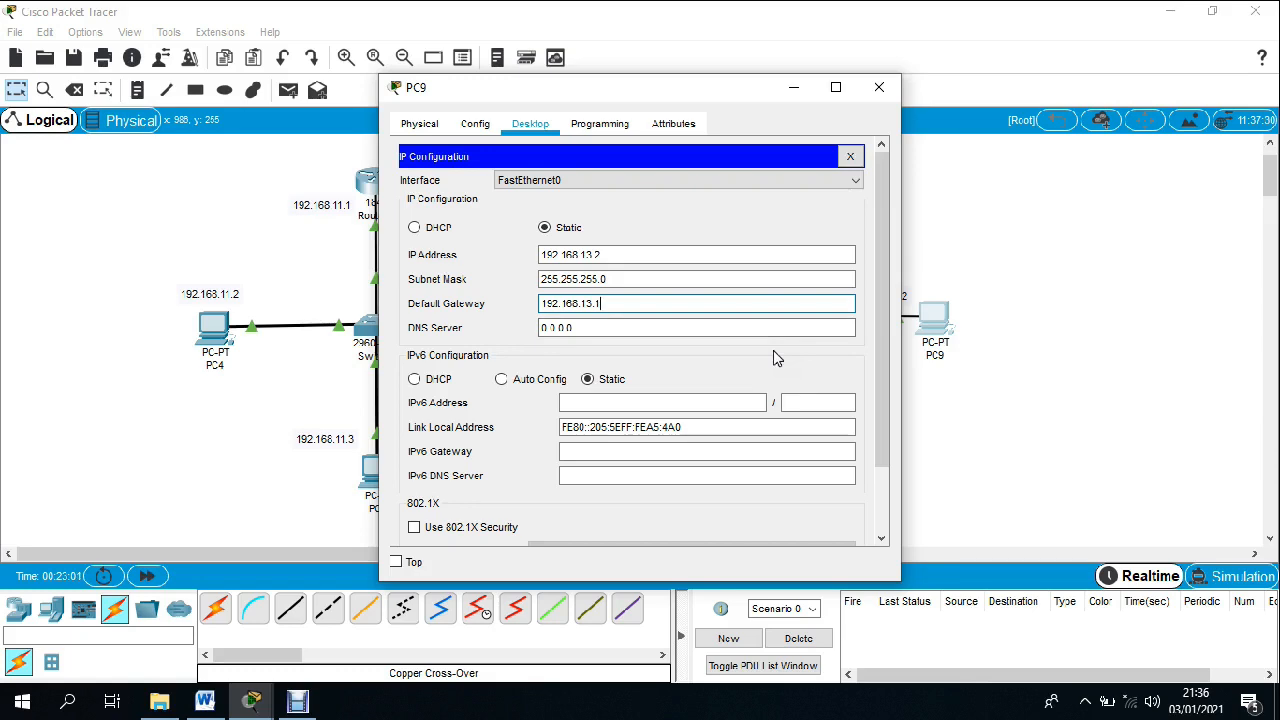
click(879, 88)
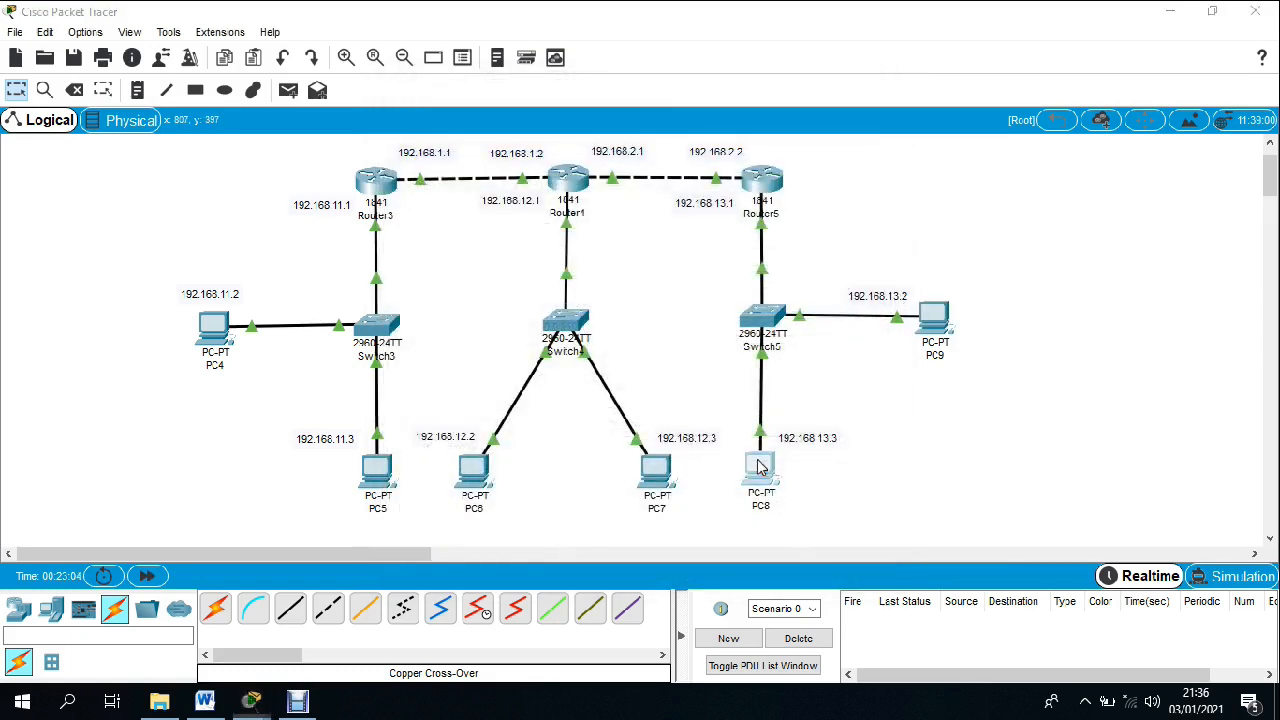
- In PC8's IP configuration, set the static IP address to 192.168.13.3 with subnet mask 255.255.255.0
click(760, 466)
click(530, 123)
click(492, 206)
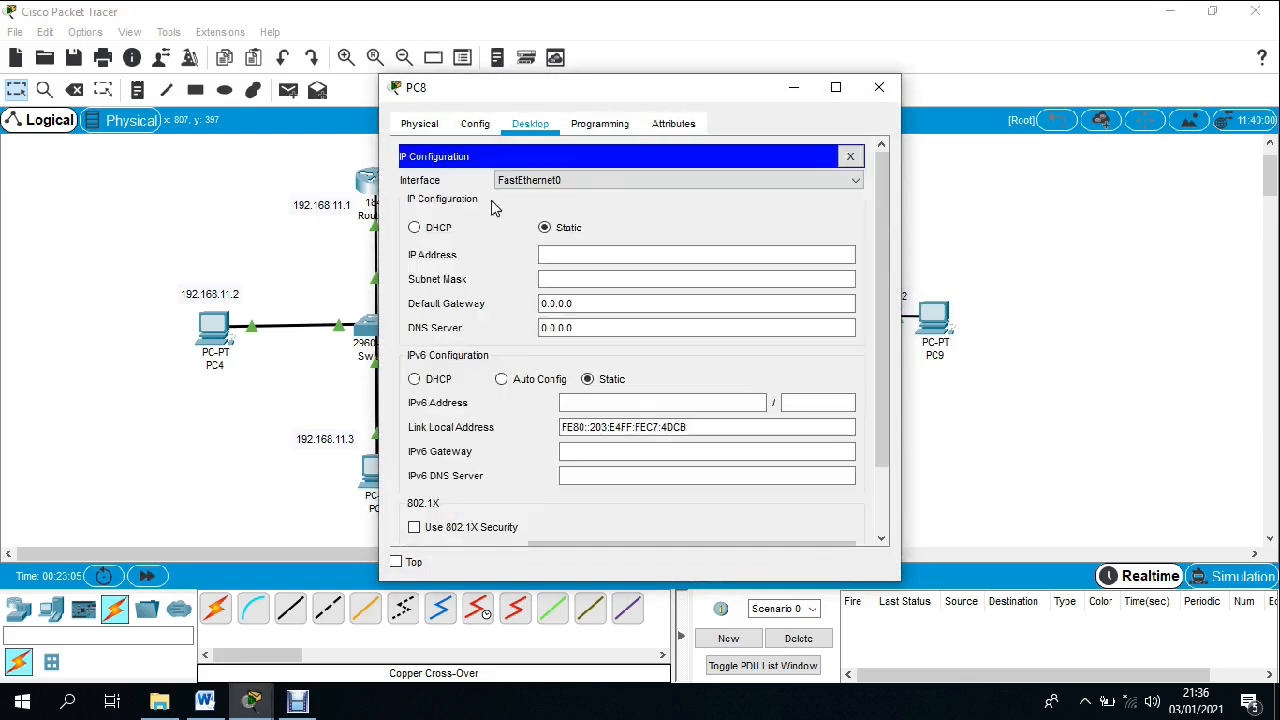
click(640, 256)
right_click(640, 256)
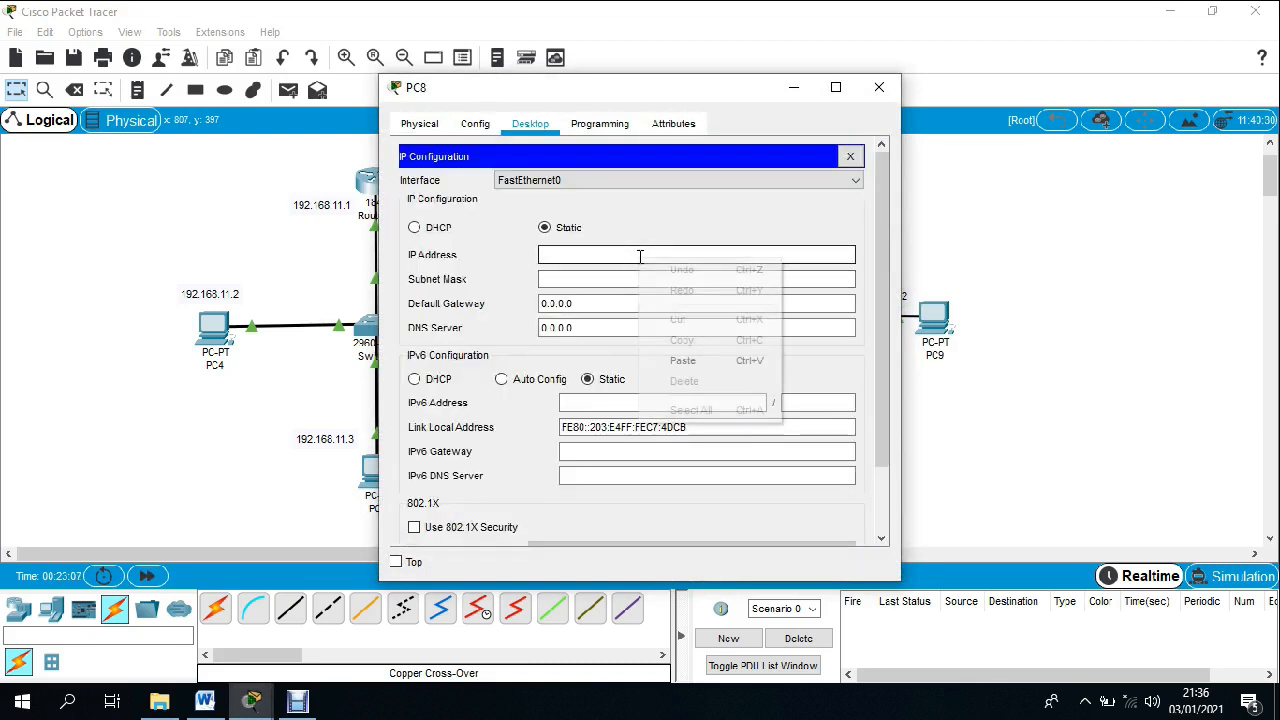
click(683, 360)
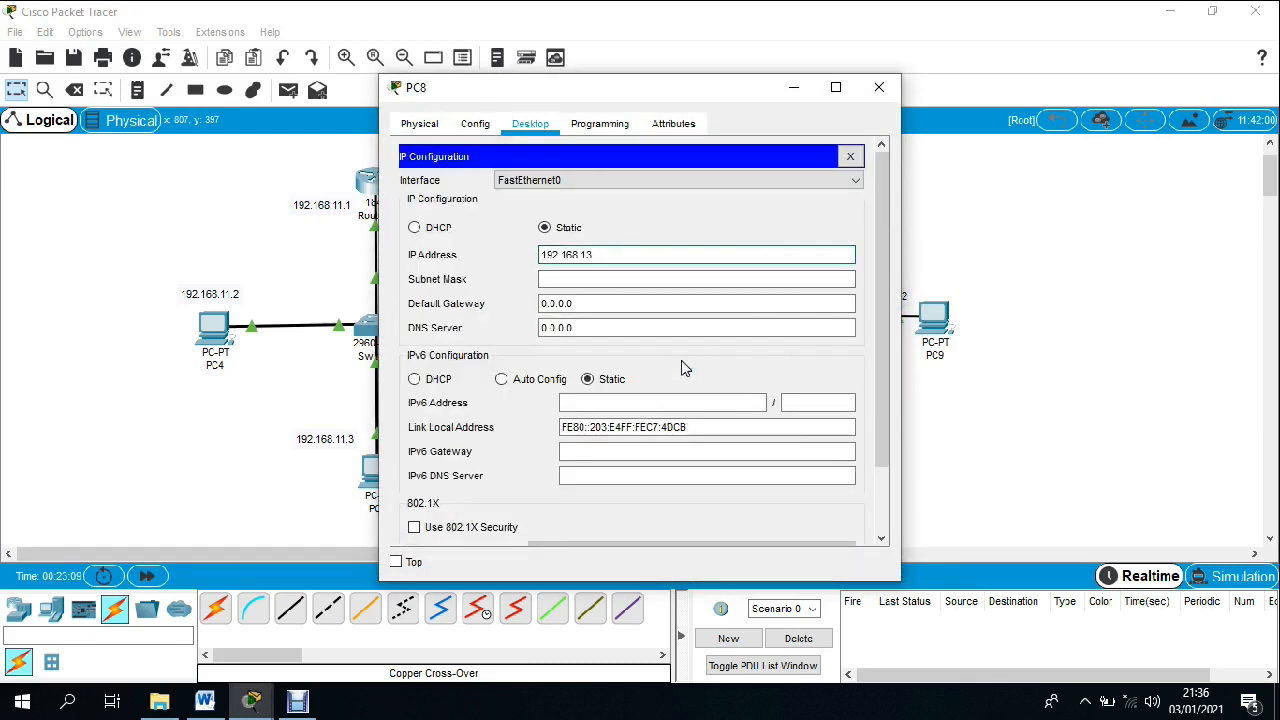
key(Tab)
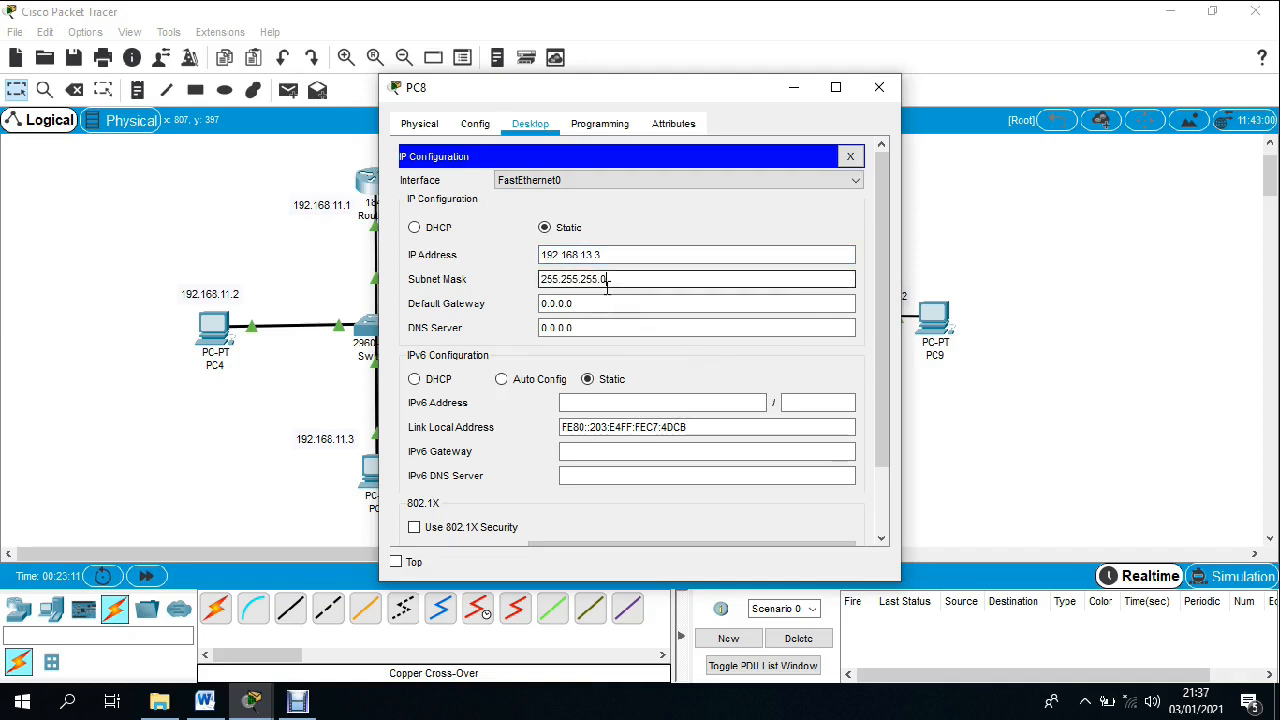
- Set PC8's default gateway to 192.168.13.1 and close the PC's window
key(Tab)
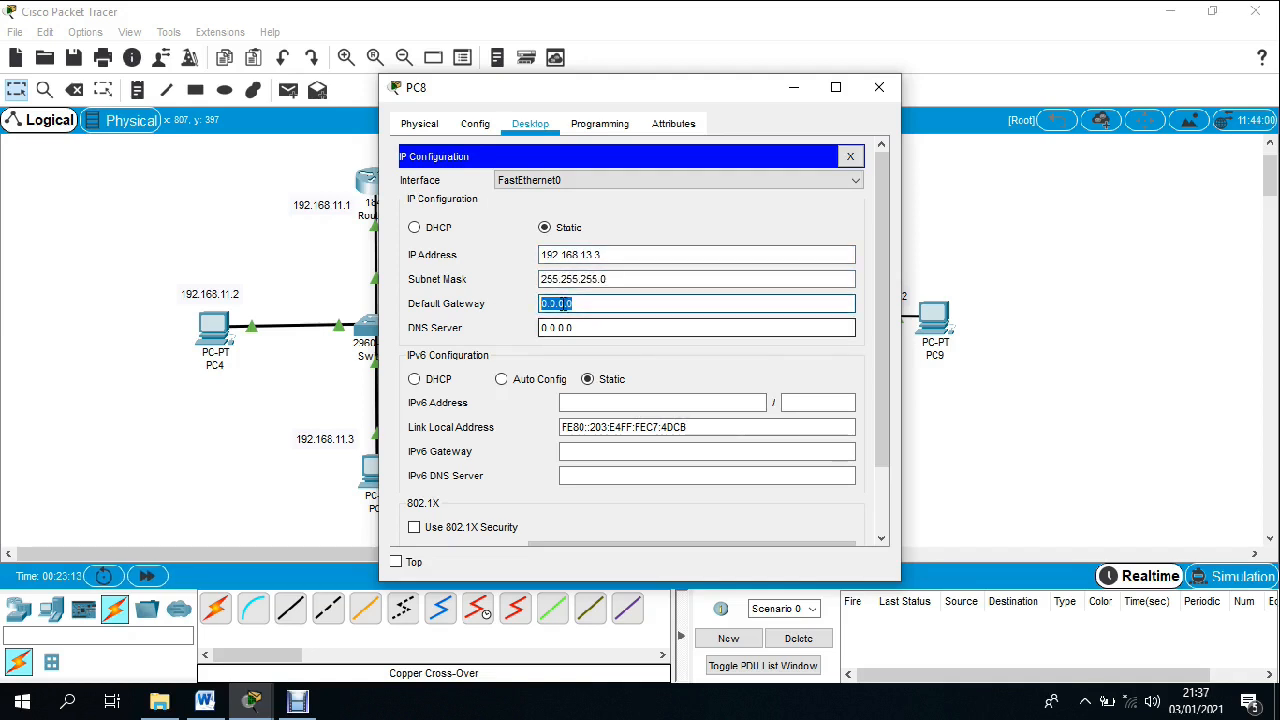
text(192.168.13.2)
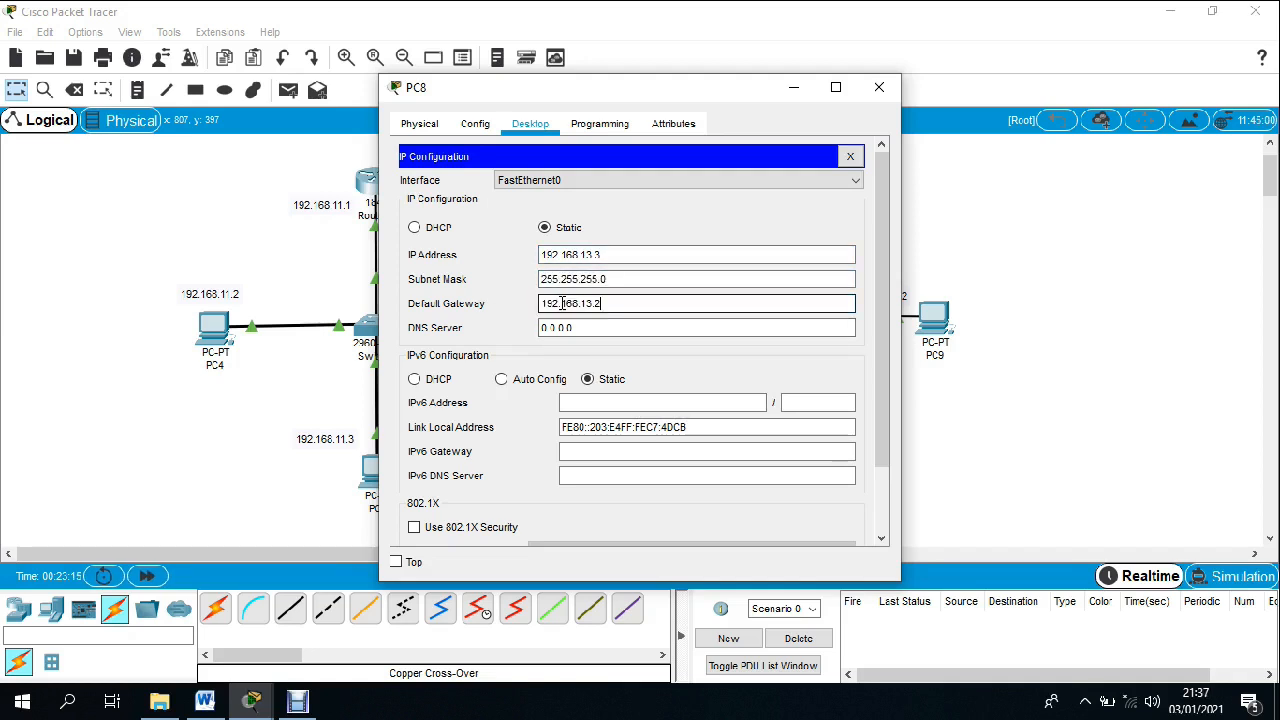
text(1)
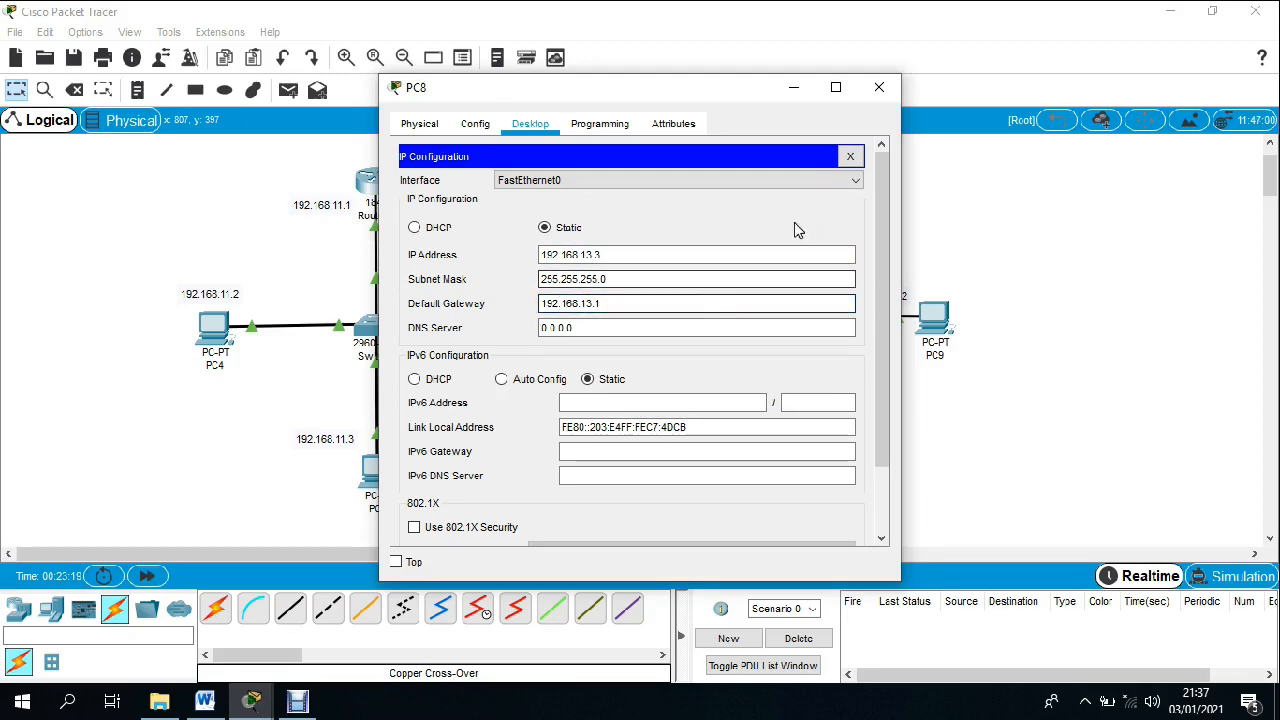
click(879, 88)
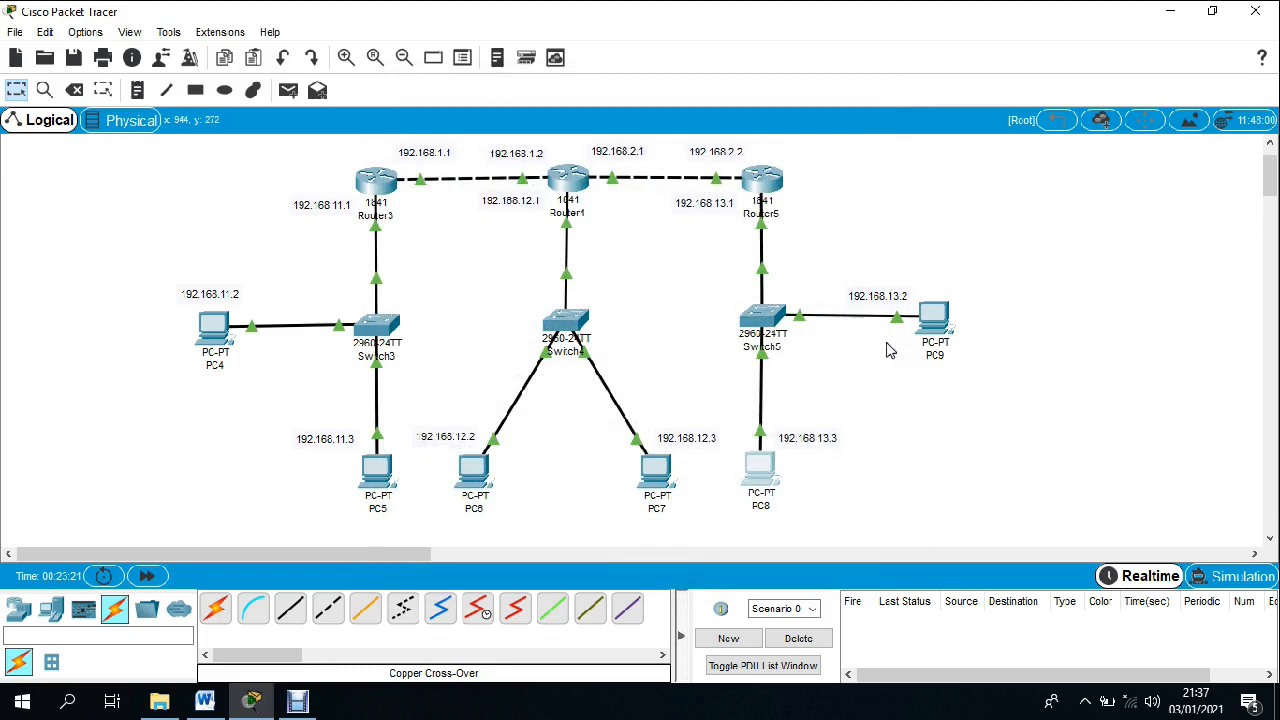
- Check PC9's IP address, subnet mask and default gateway in its IP configuration, then close its window
click(933, 320)
click(468, 214)
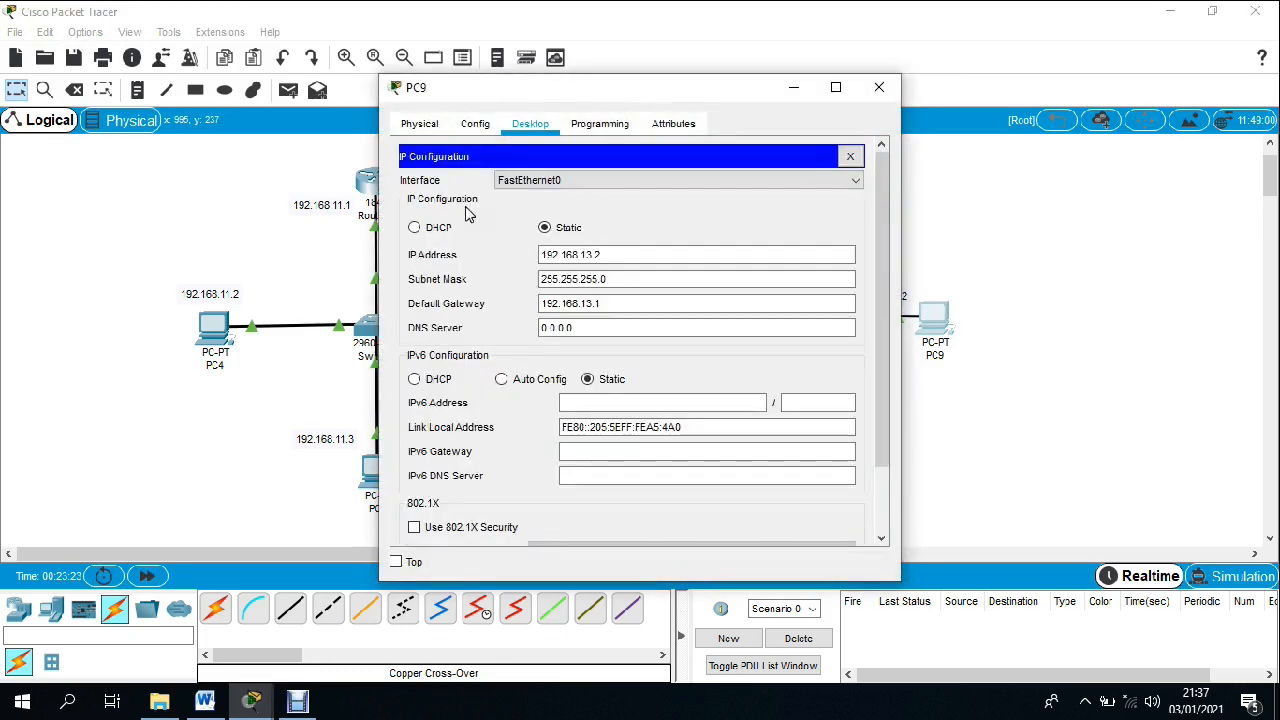
click(879, 88)
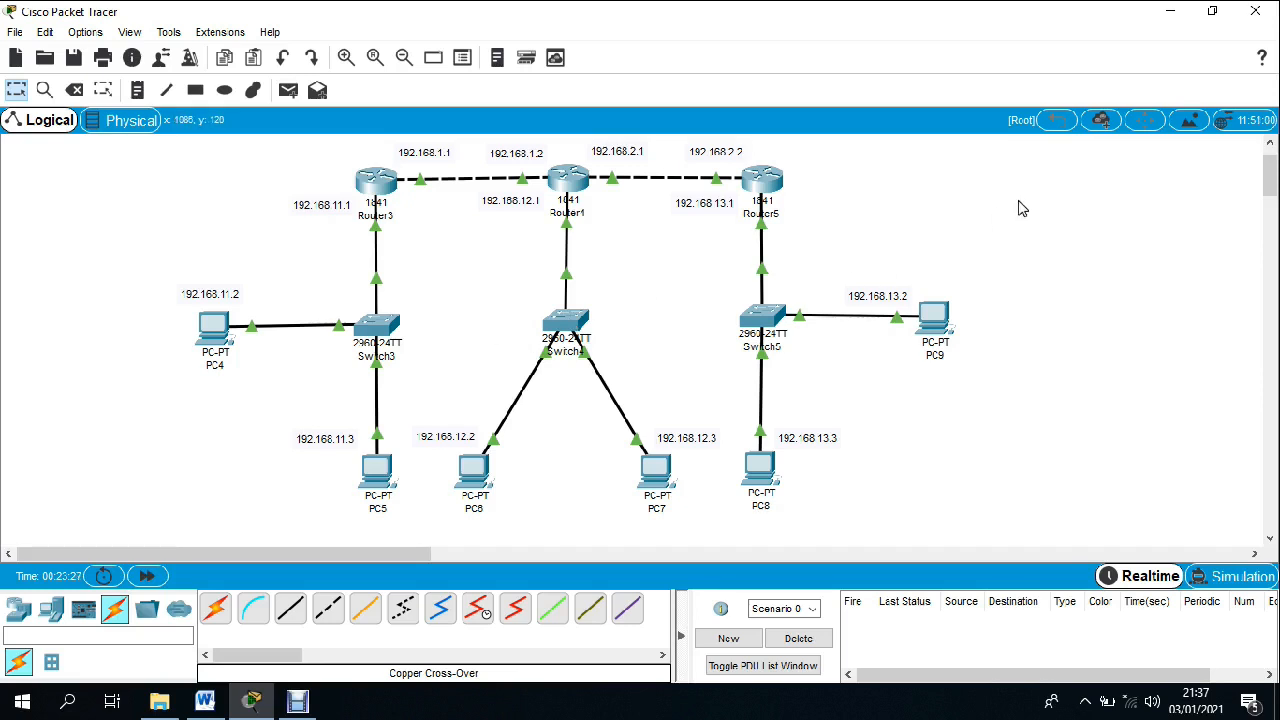
- Test connectivity by sending a simple PDU from PC4 to PC8 twice, and delete the scenario's PDU entries
click(290, 91)
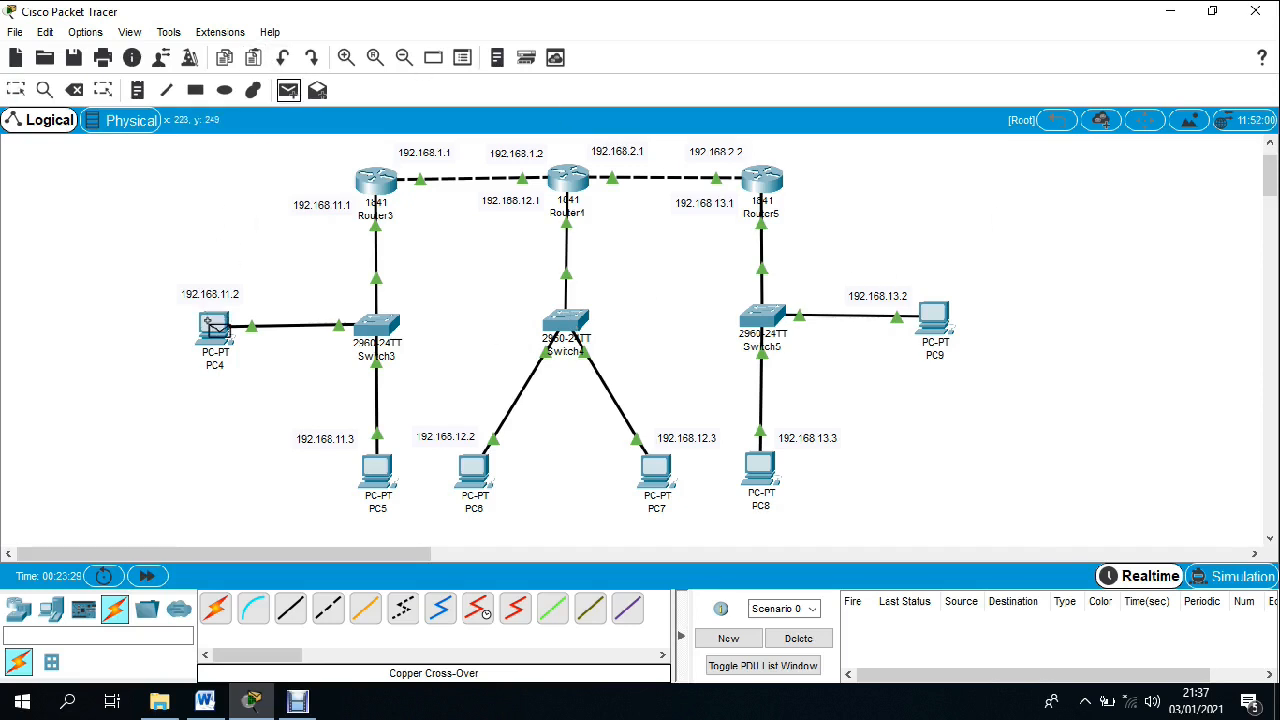
click(213, 326)
click(760, 466)
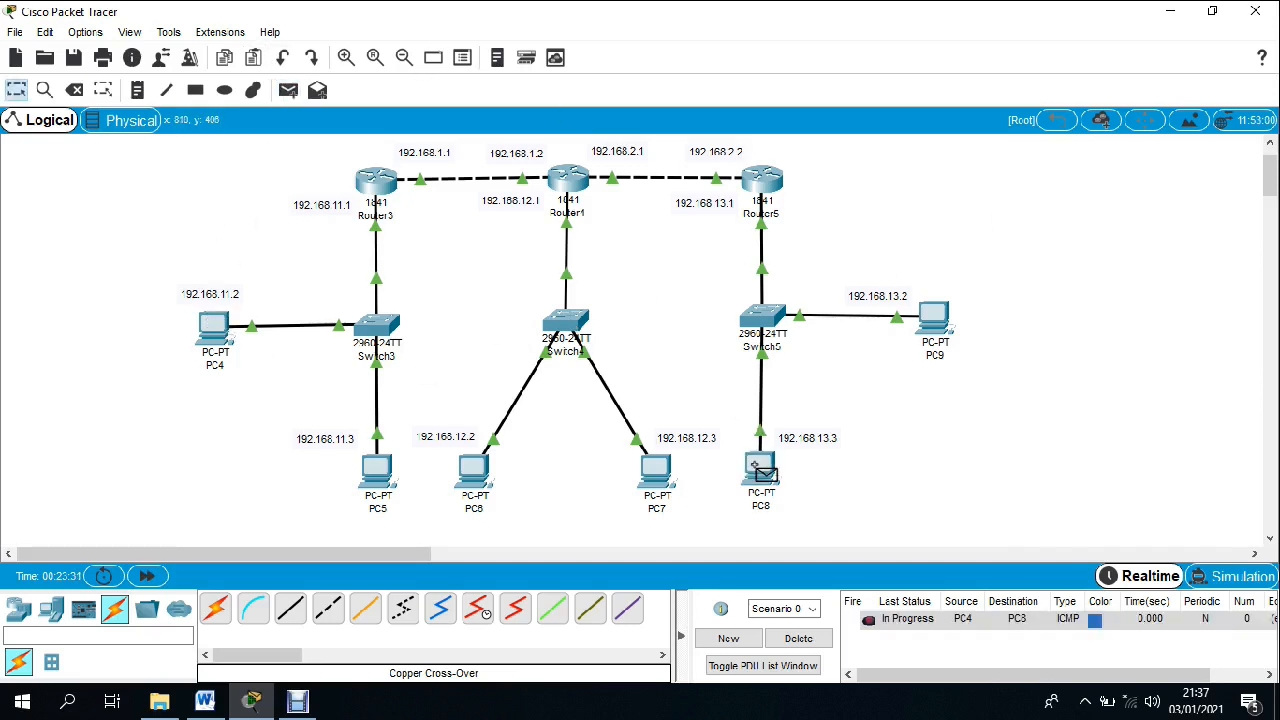
click(290, 91)
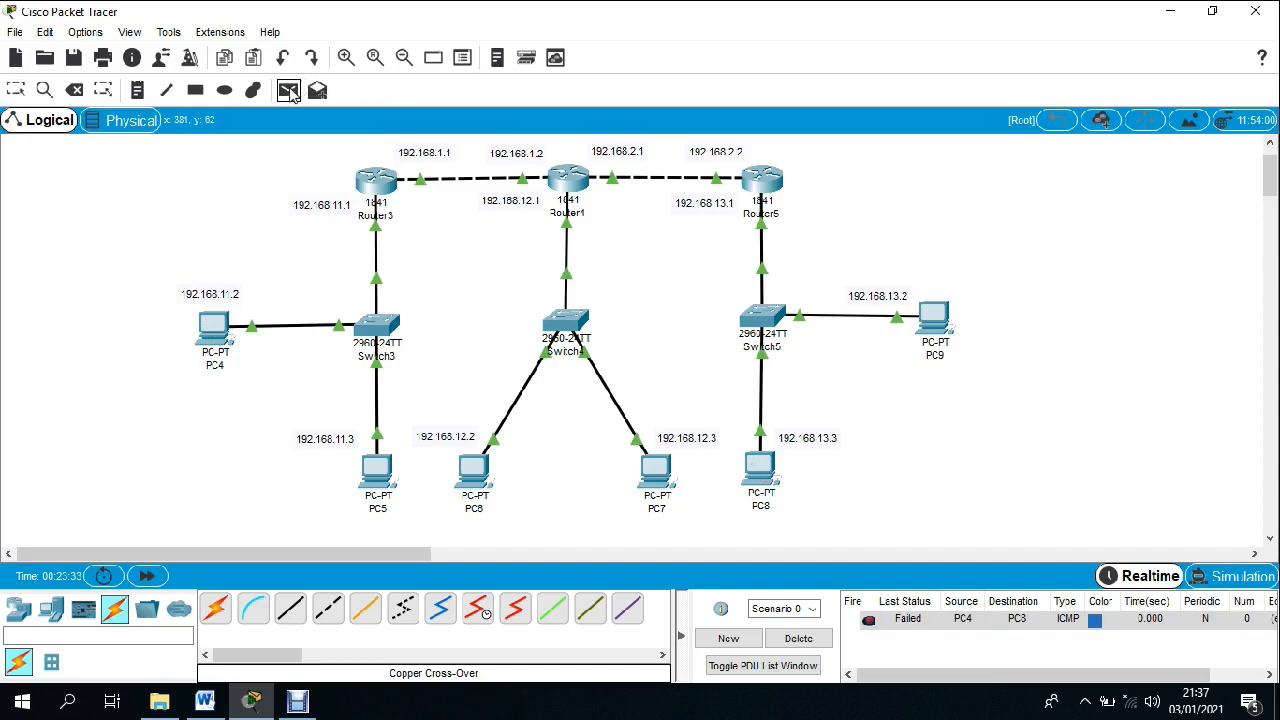
click(213, 328)
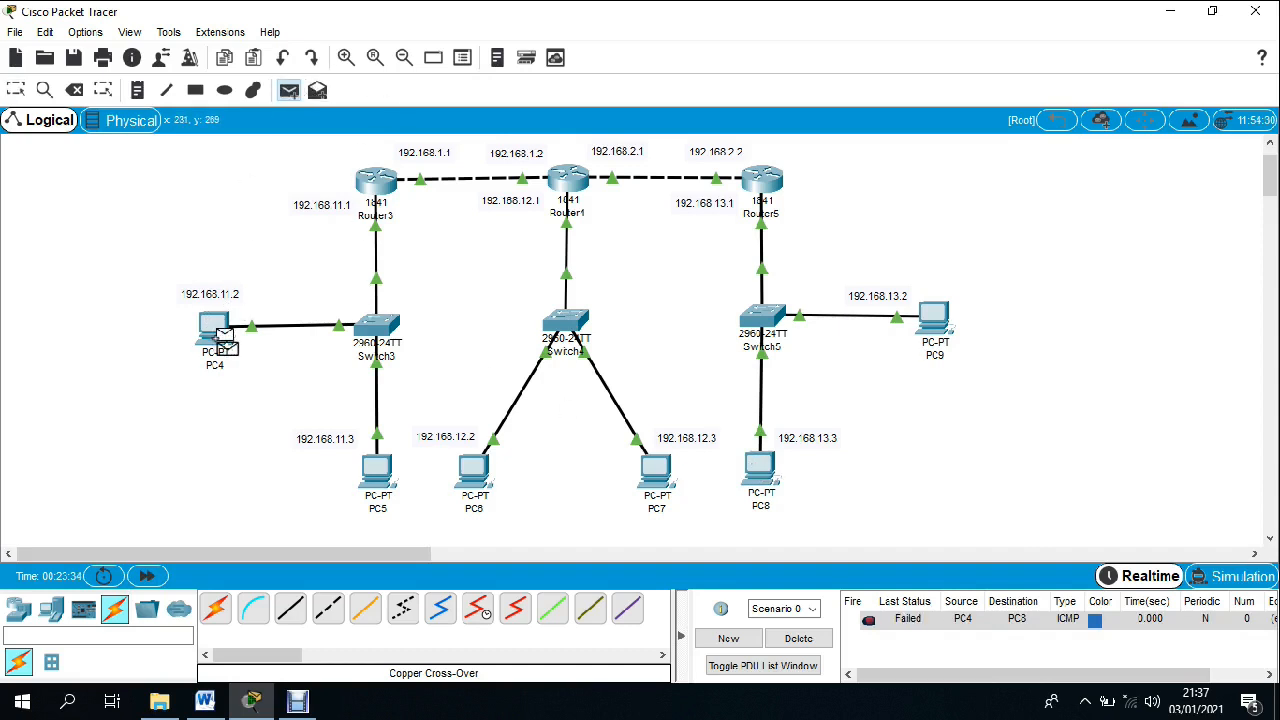
click(764, 476)
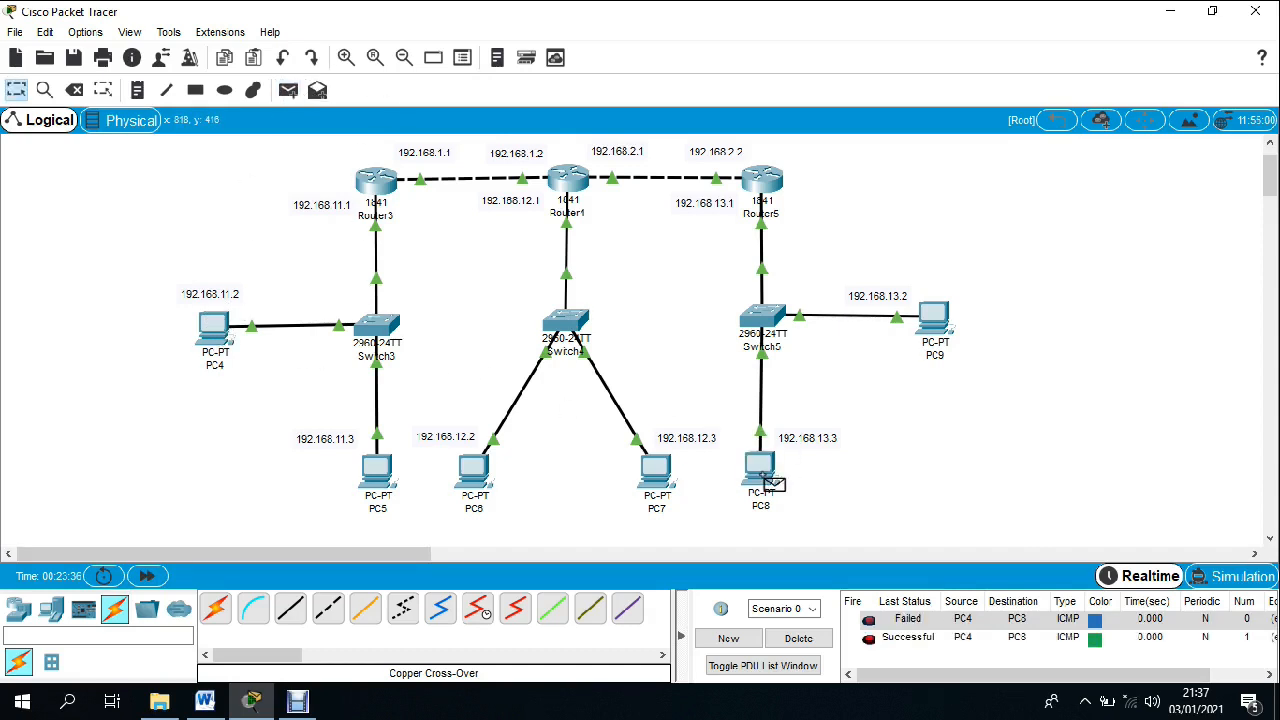
click(785, 641)
- Test connectivity by sending a simple PDU from PC4 to PC9 twice, and delete the scenario's PDU entries
click(288, 90)
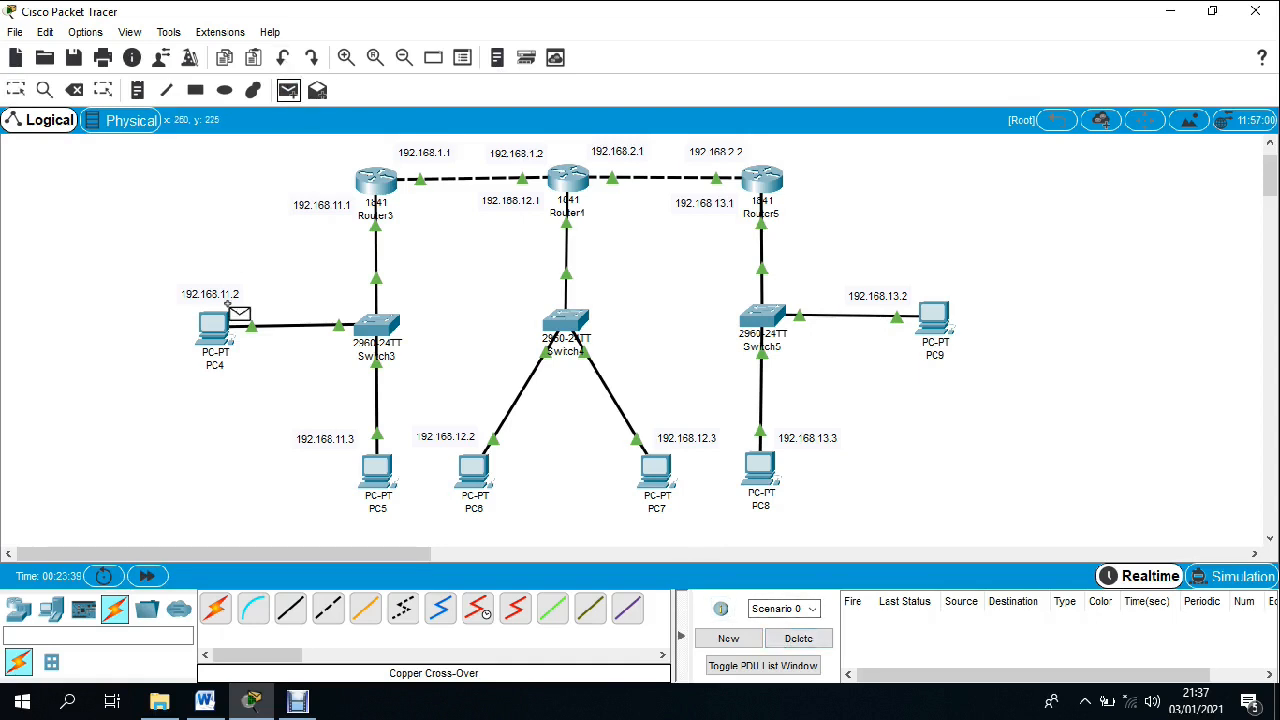
click(215, 328)
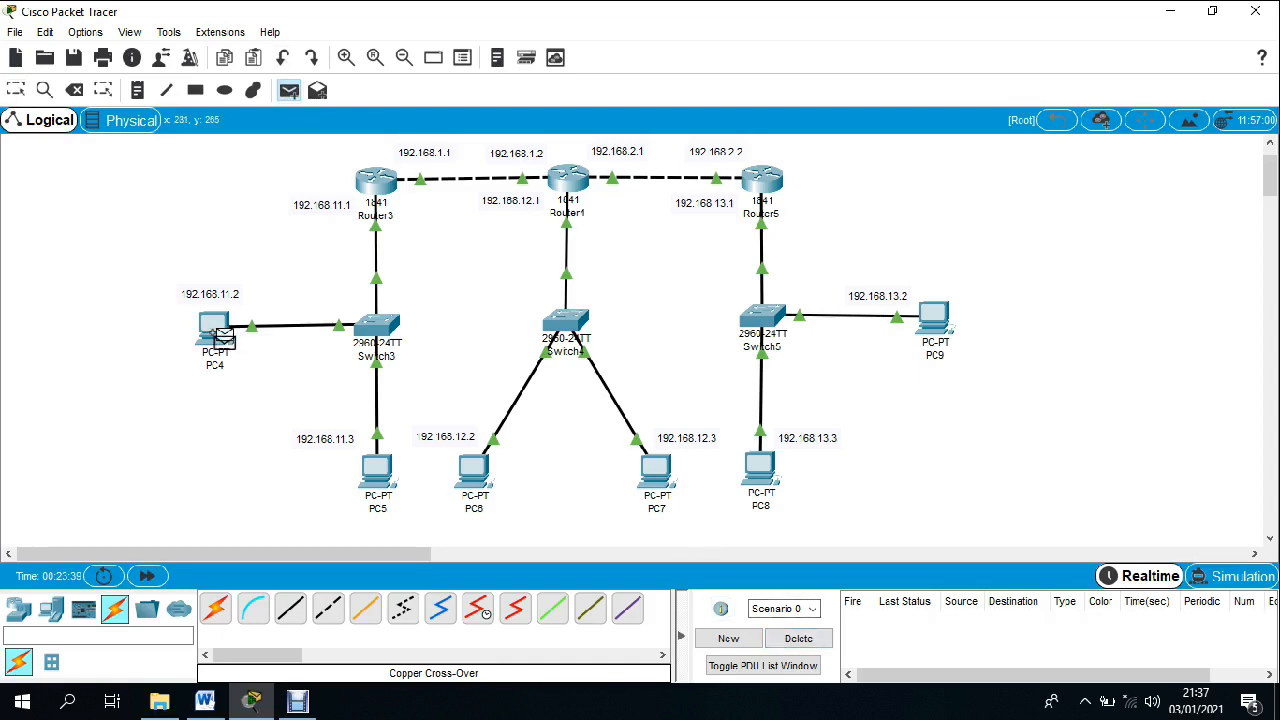
click(938, 326)
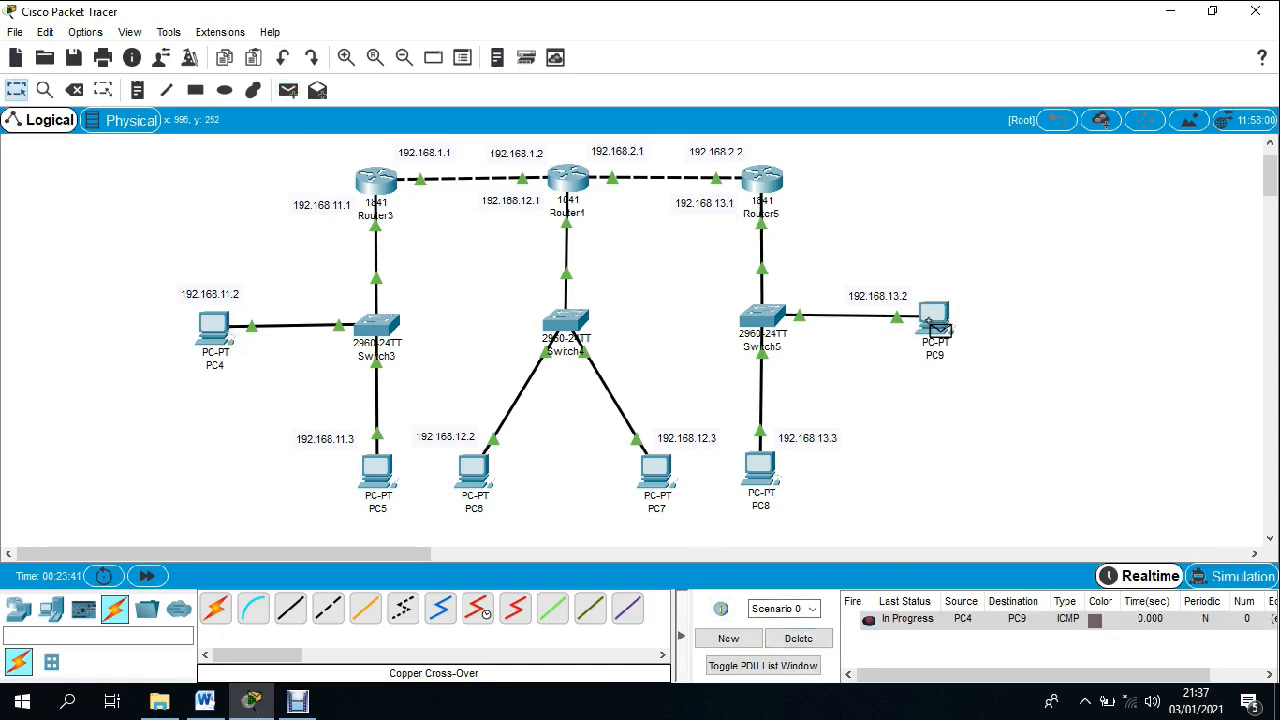
click(288, 90)
click(215, 328)
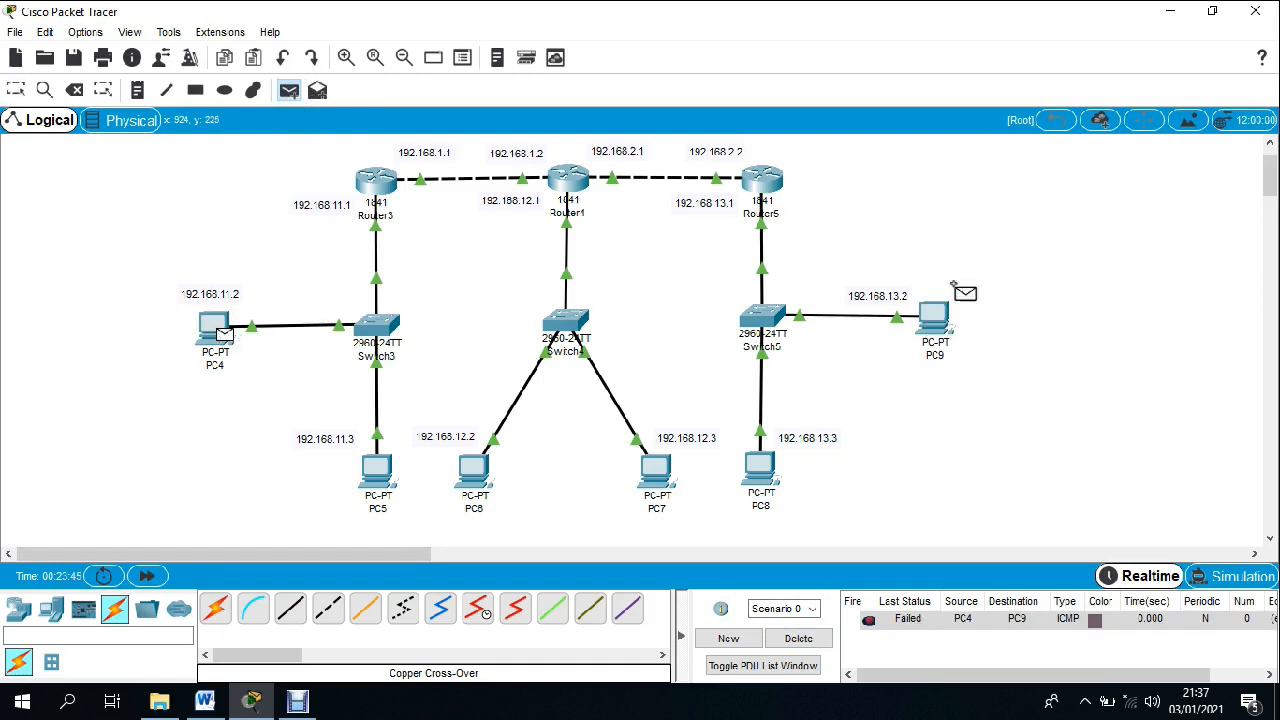
click(938, 322)
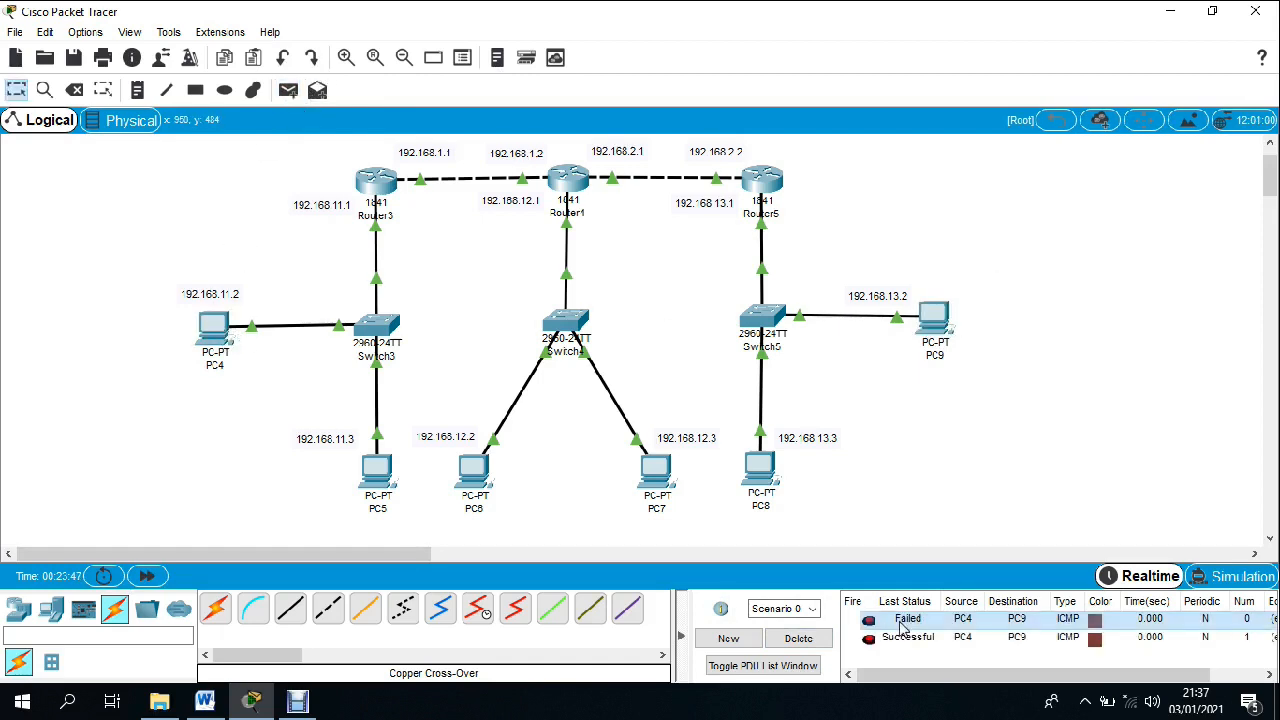
click(806, 638)
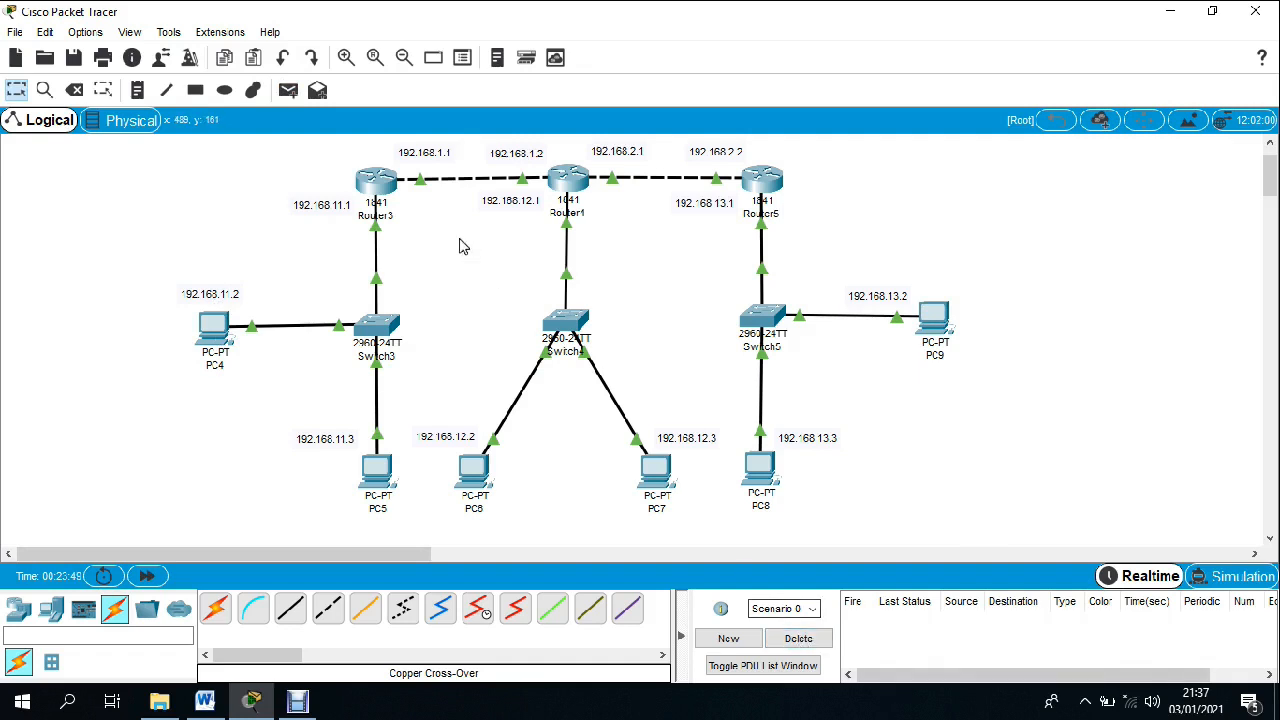
- Send one more simple PDU from PC4 to PC9 in the cleared scenario
click(285, 93)
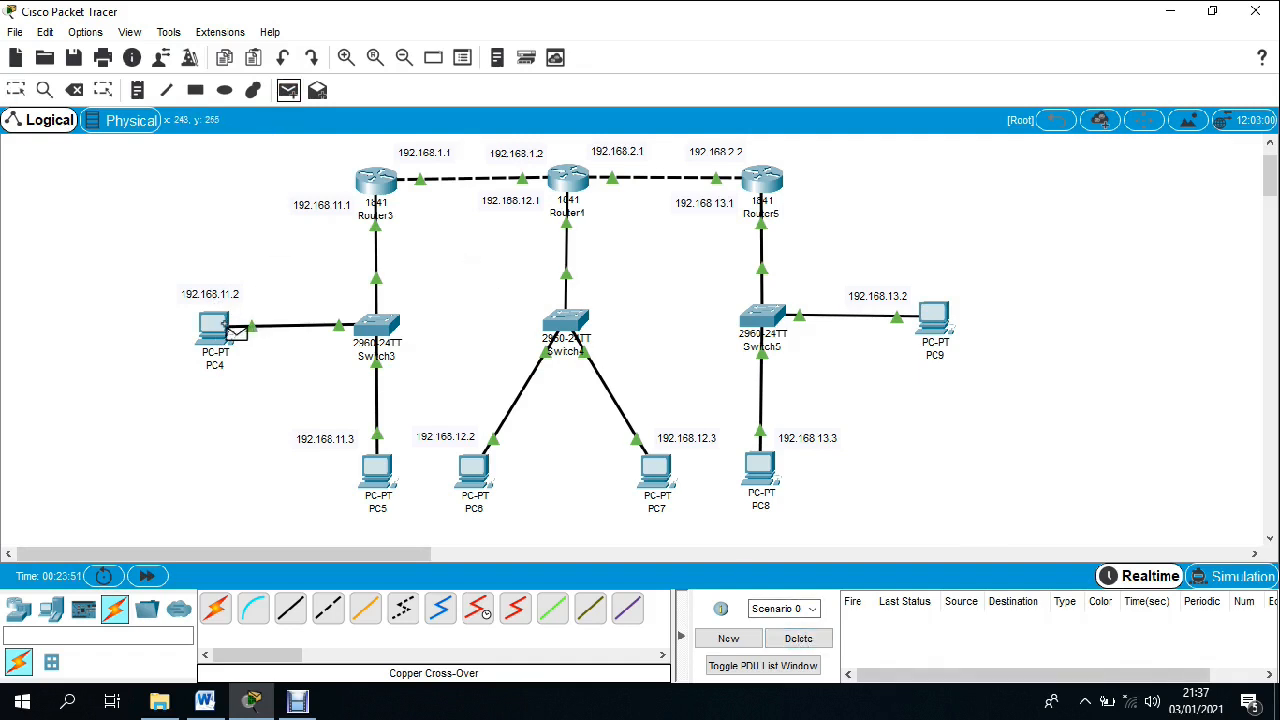
click(220, 330)
click(942, 313)
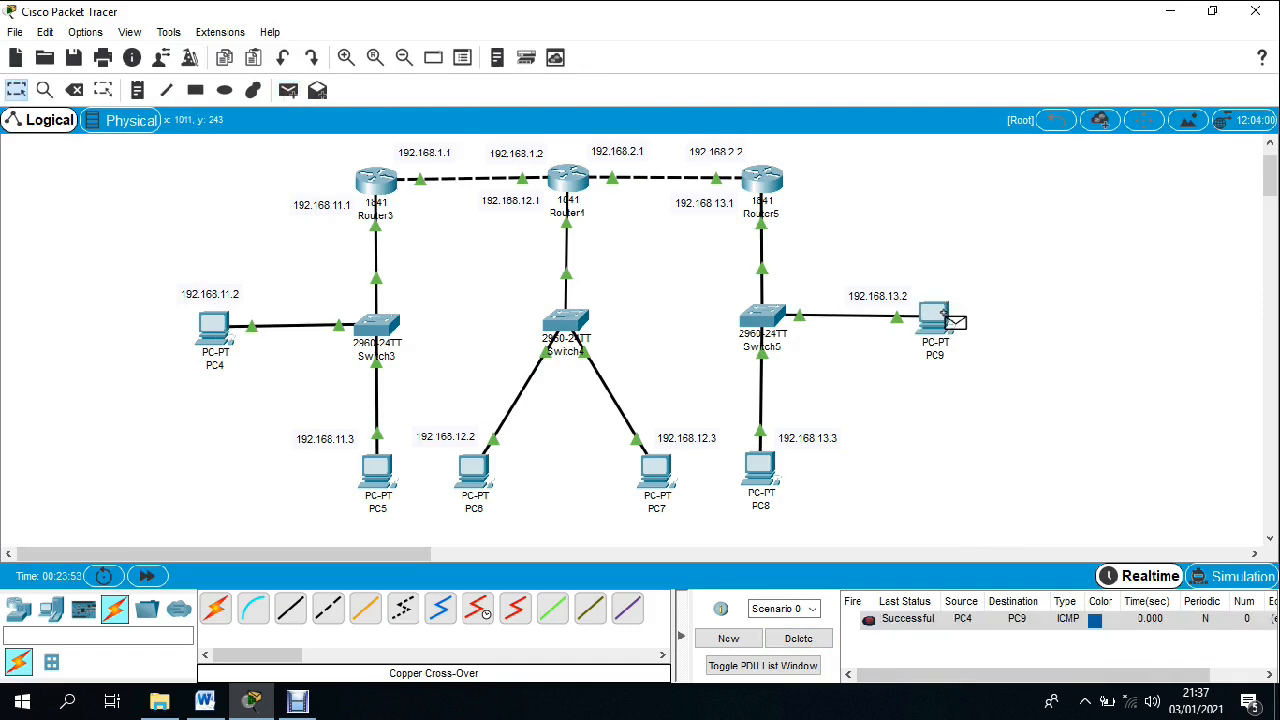